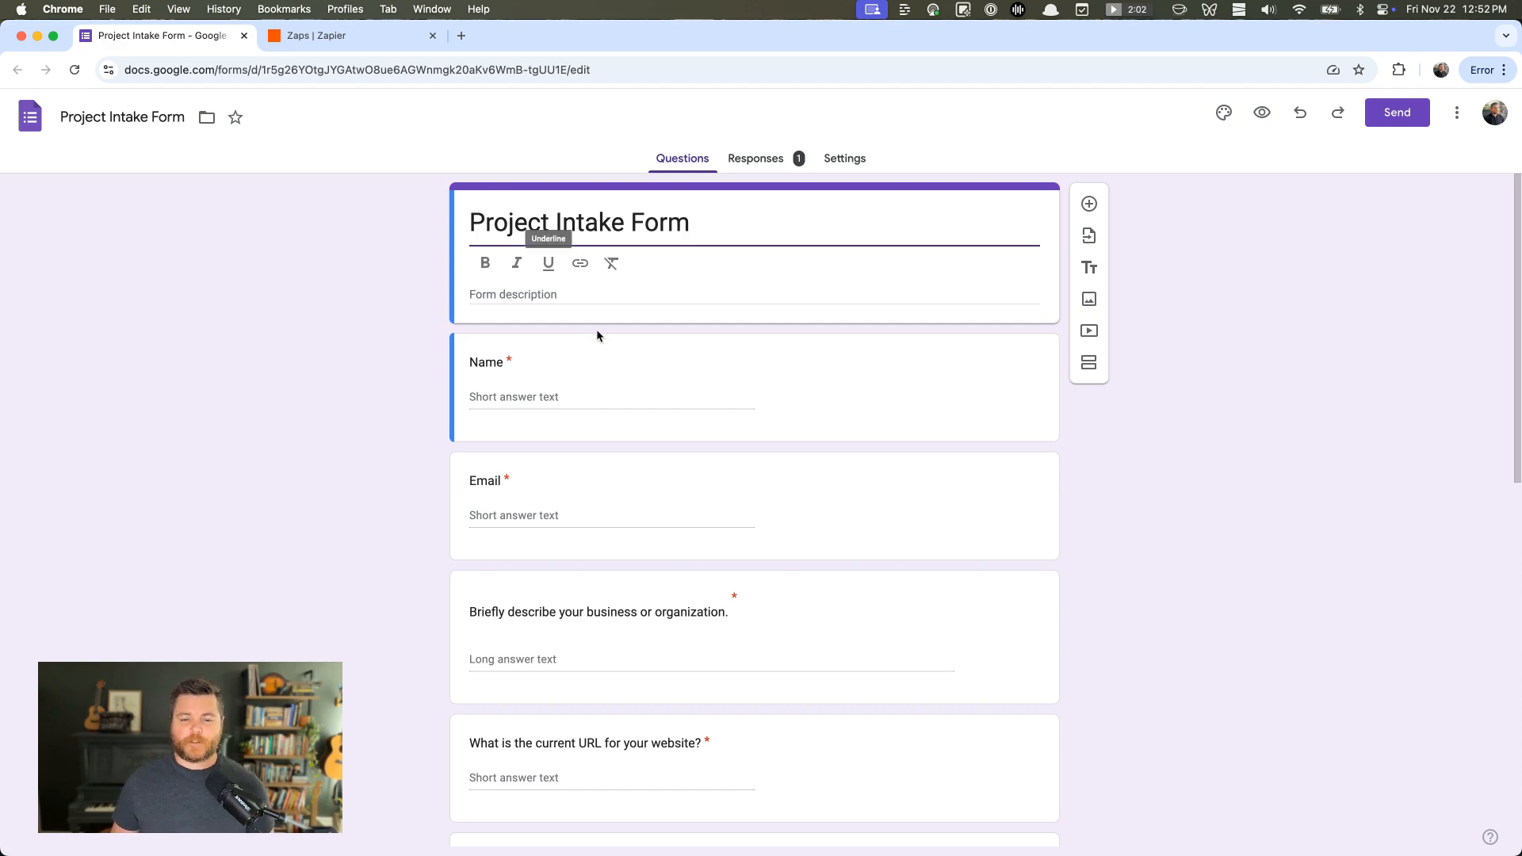
Examine all questions of the Project Intake Form, from the contact fields through website goals and integrations to the budget choices
scroll(991, 331, down, 2)
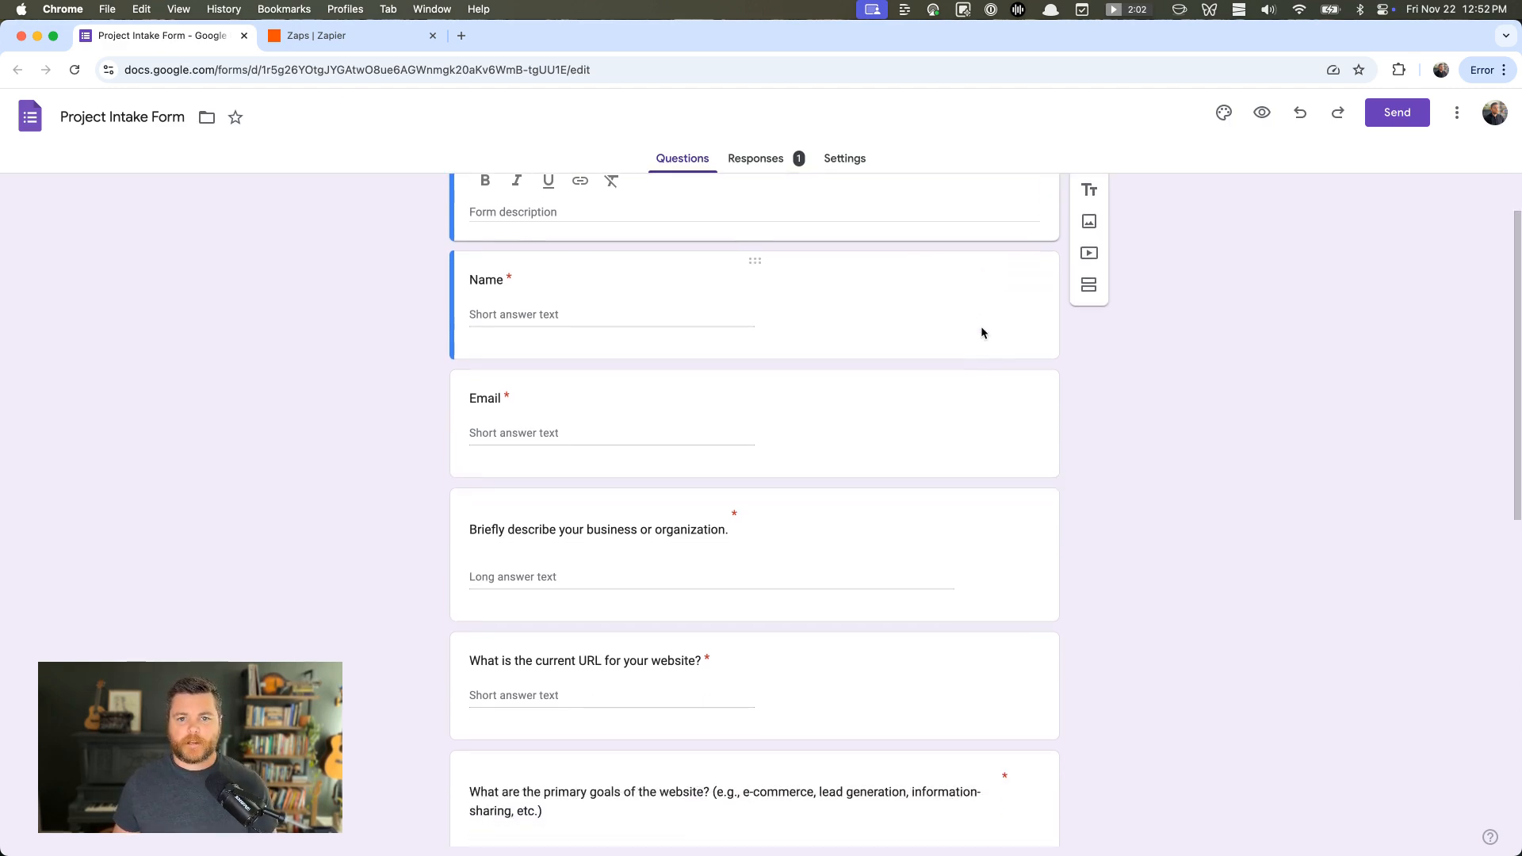
scroll(542, 281, up, 1)
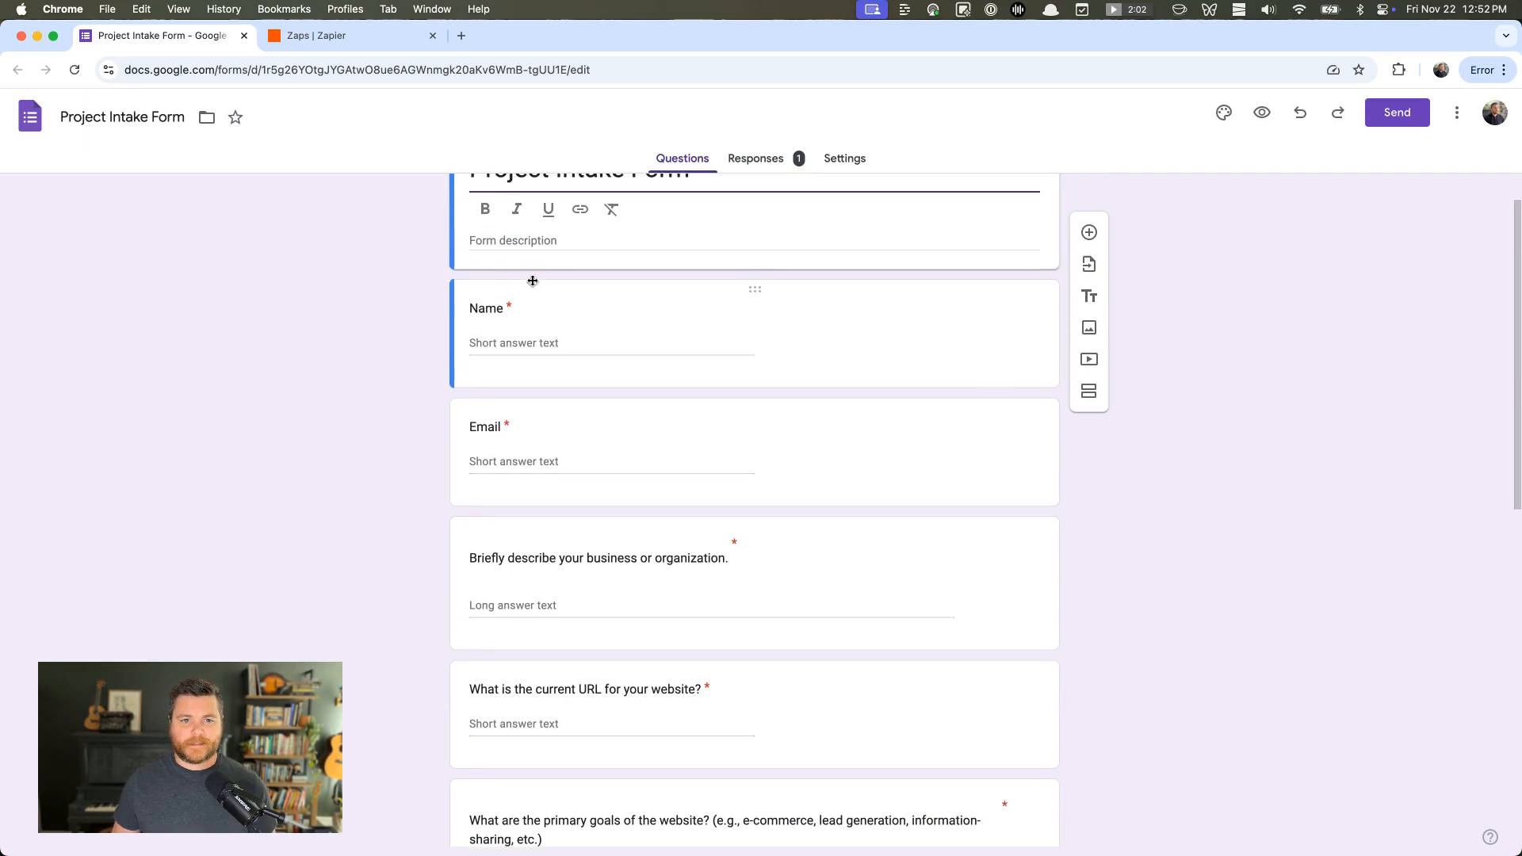
scroll(550, 452, down, 7)
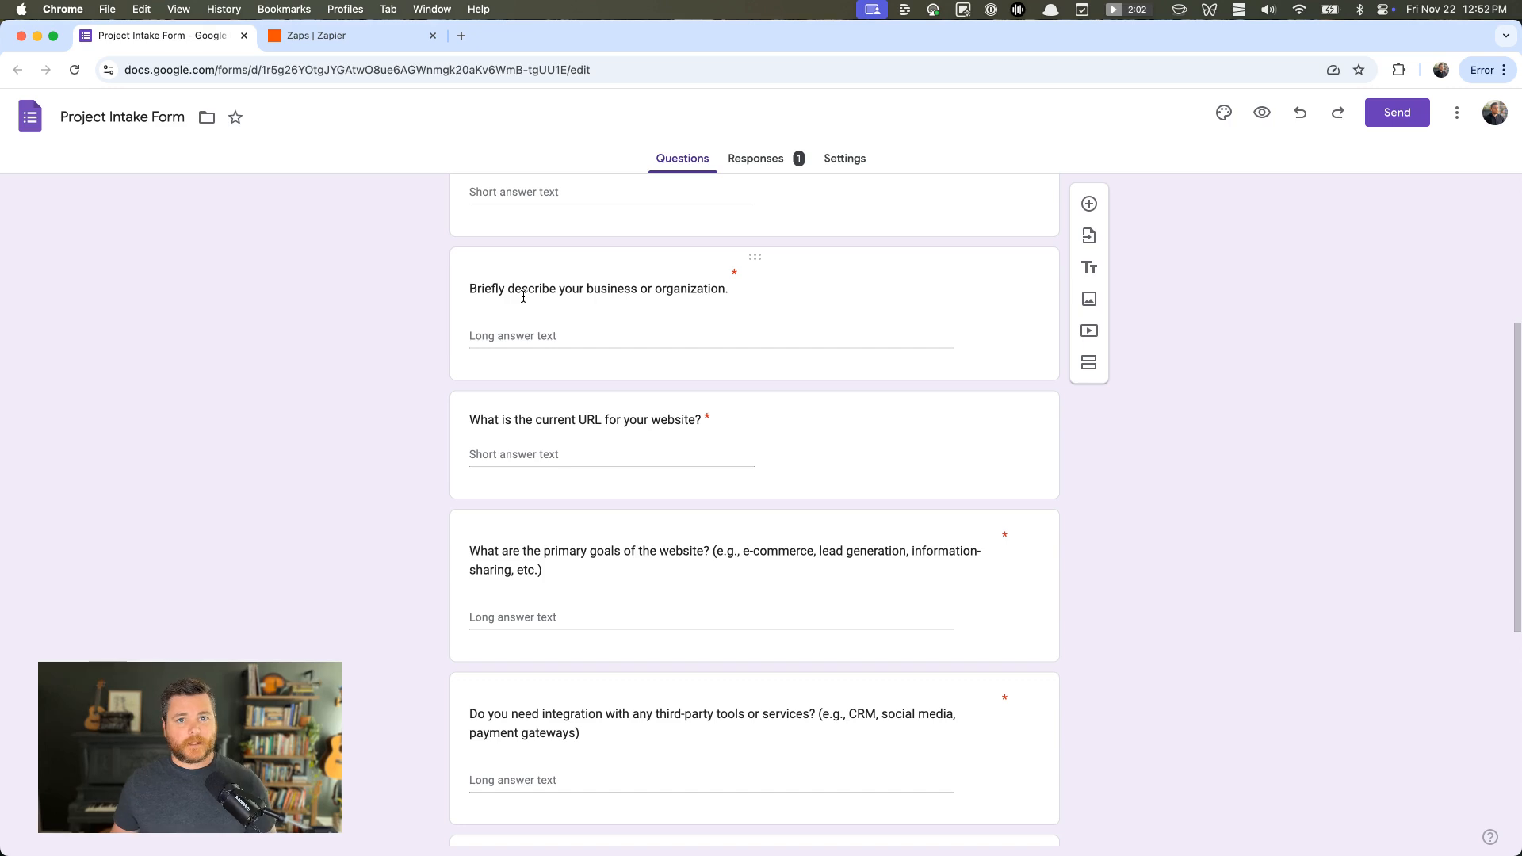
scroll(550, 311, down, 2)
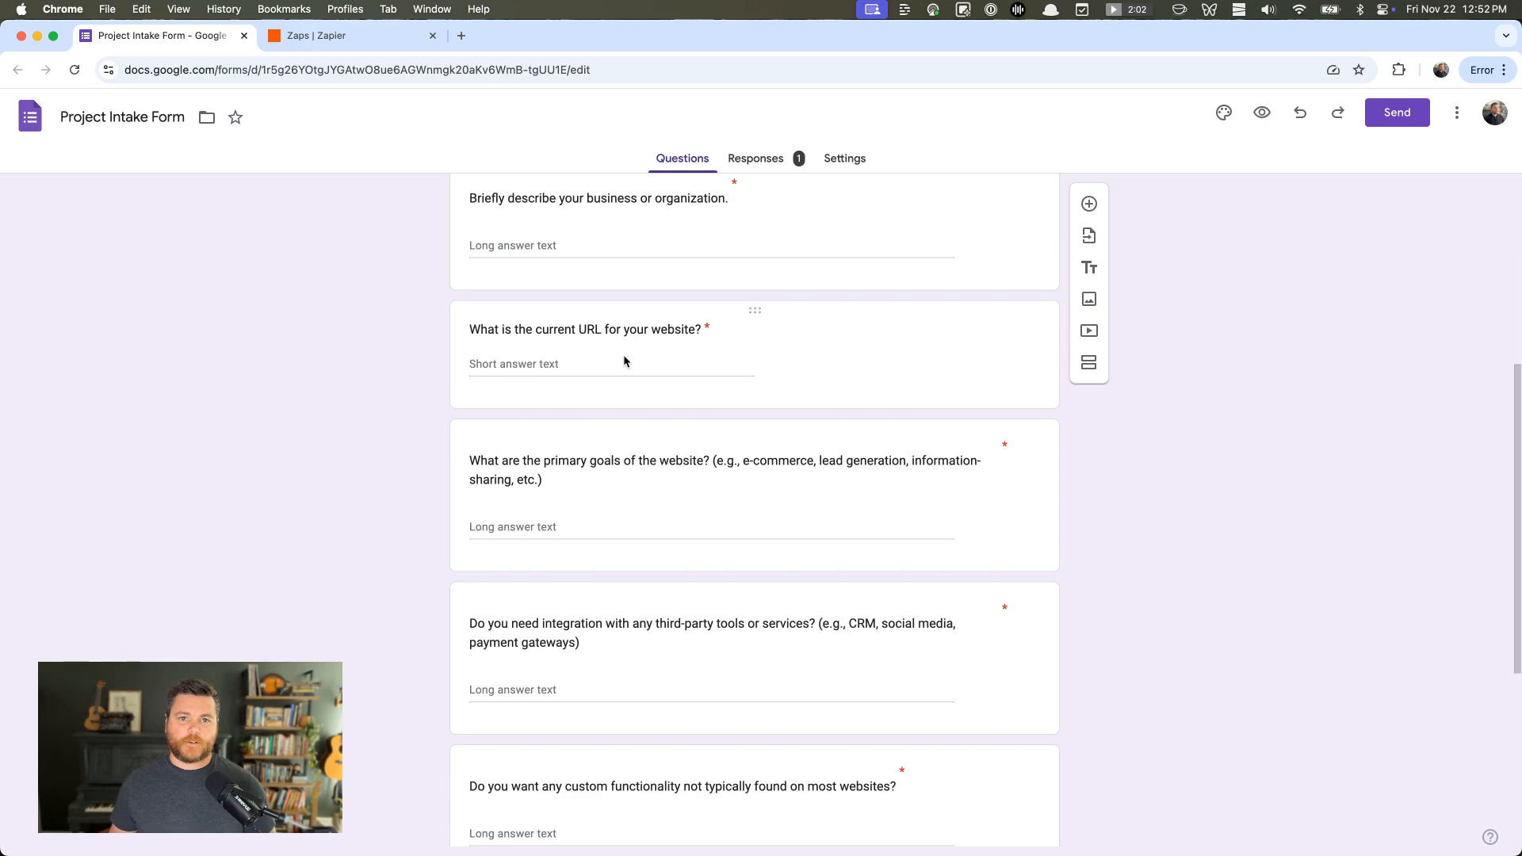
scroll(648, 326, down, 3)
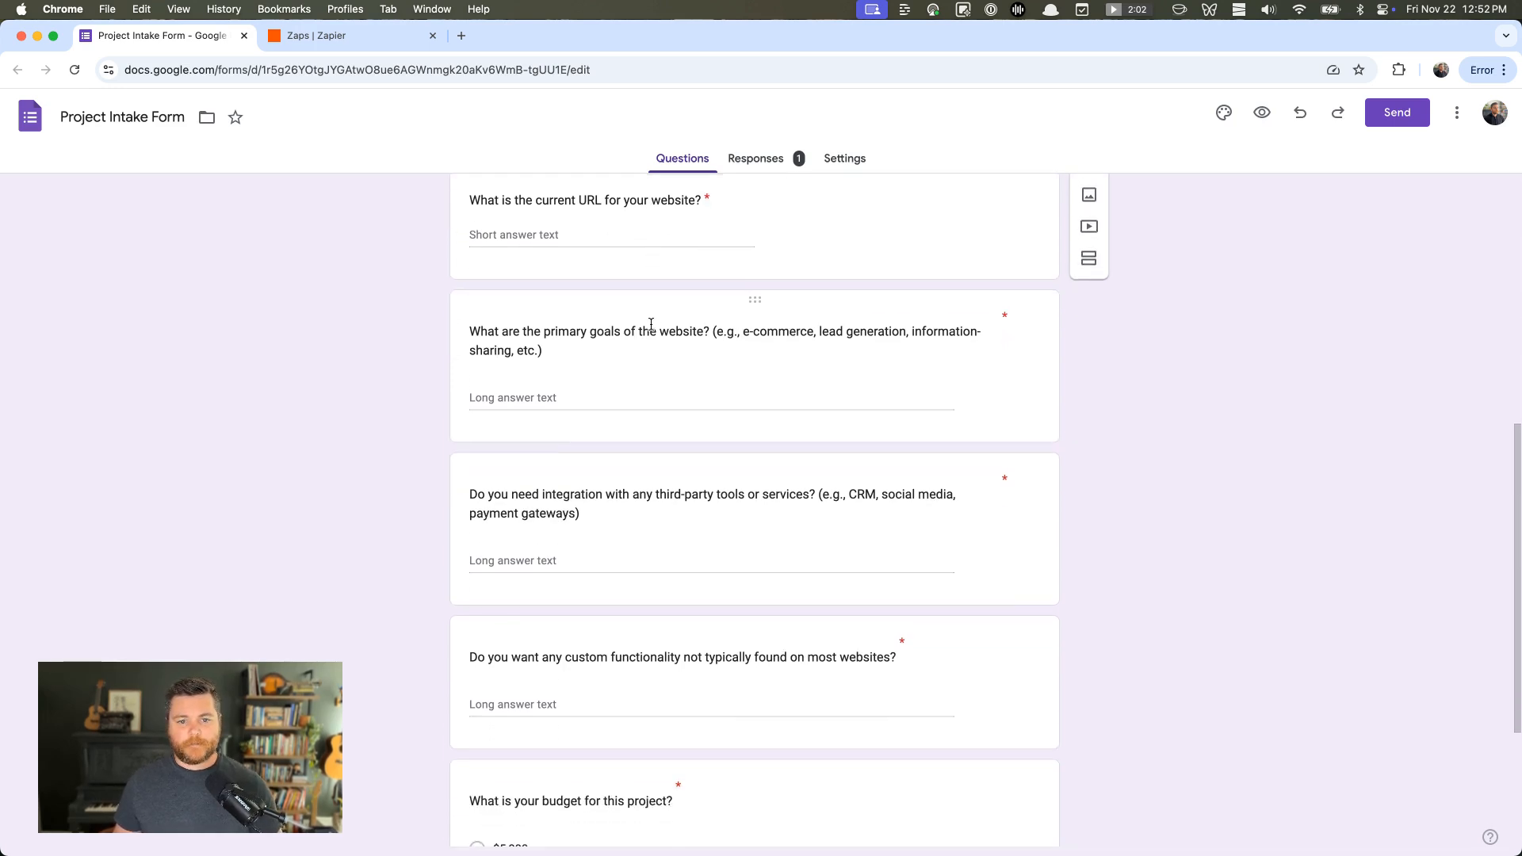
scroll(466, 331, down, 1)
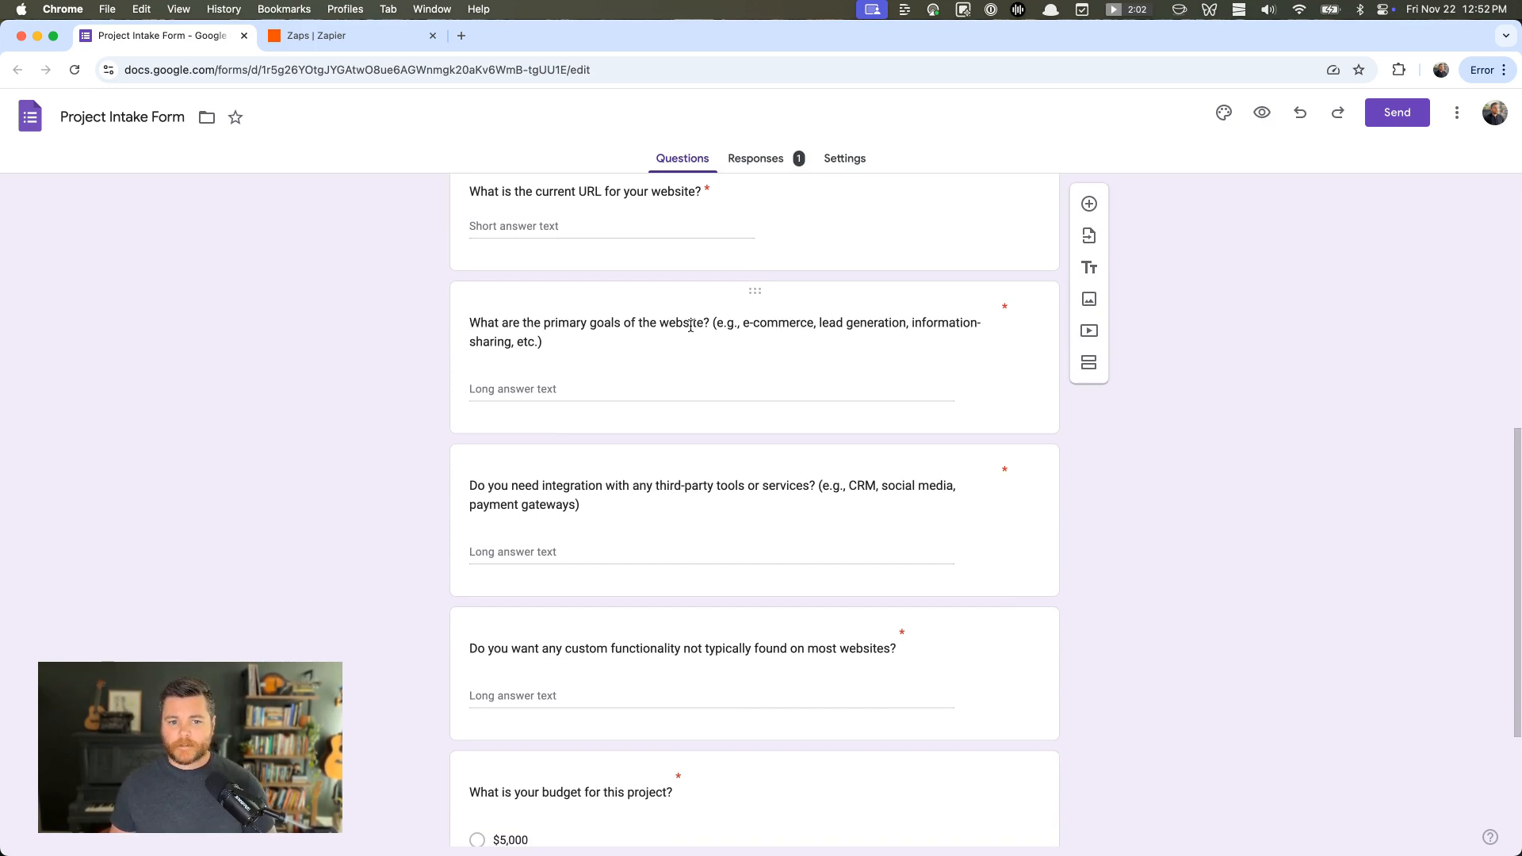
scroll(650, 363, down, 3)
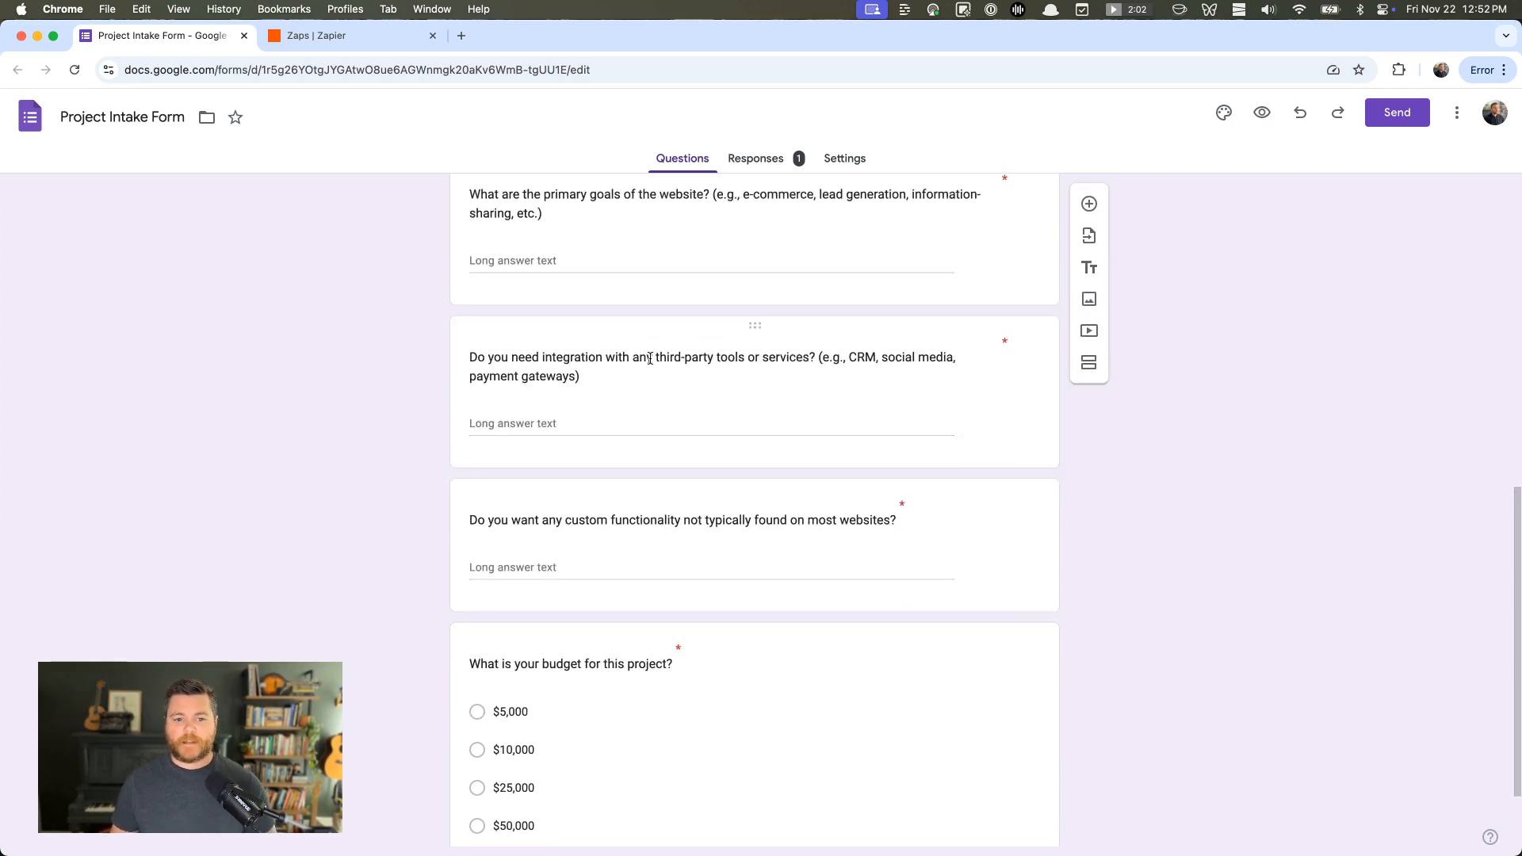
scroll(652, 359, down, 3)
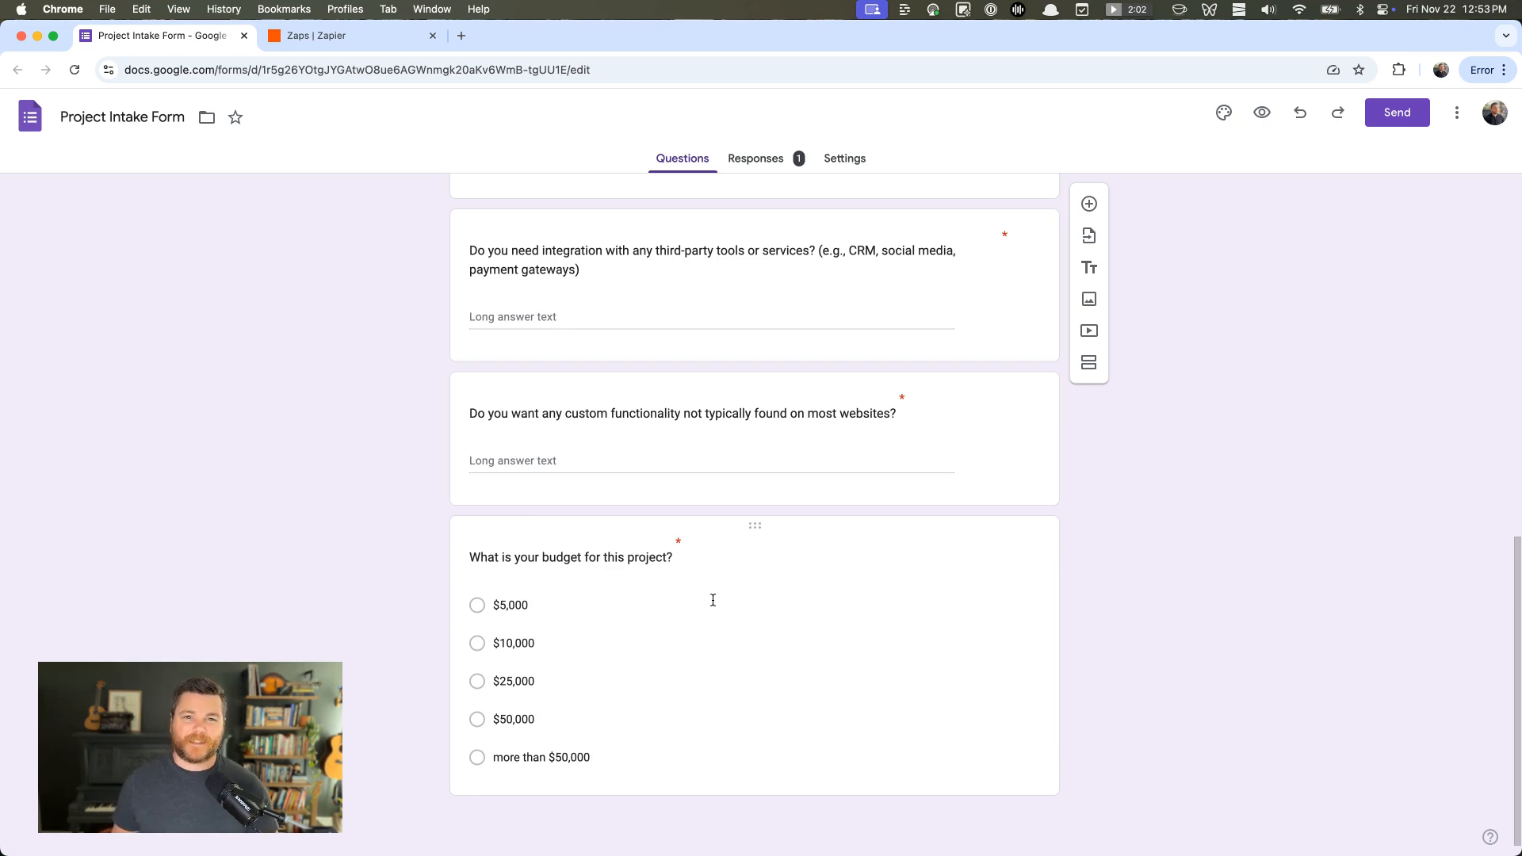
scroll(709, 588, up, 15)
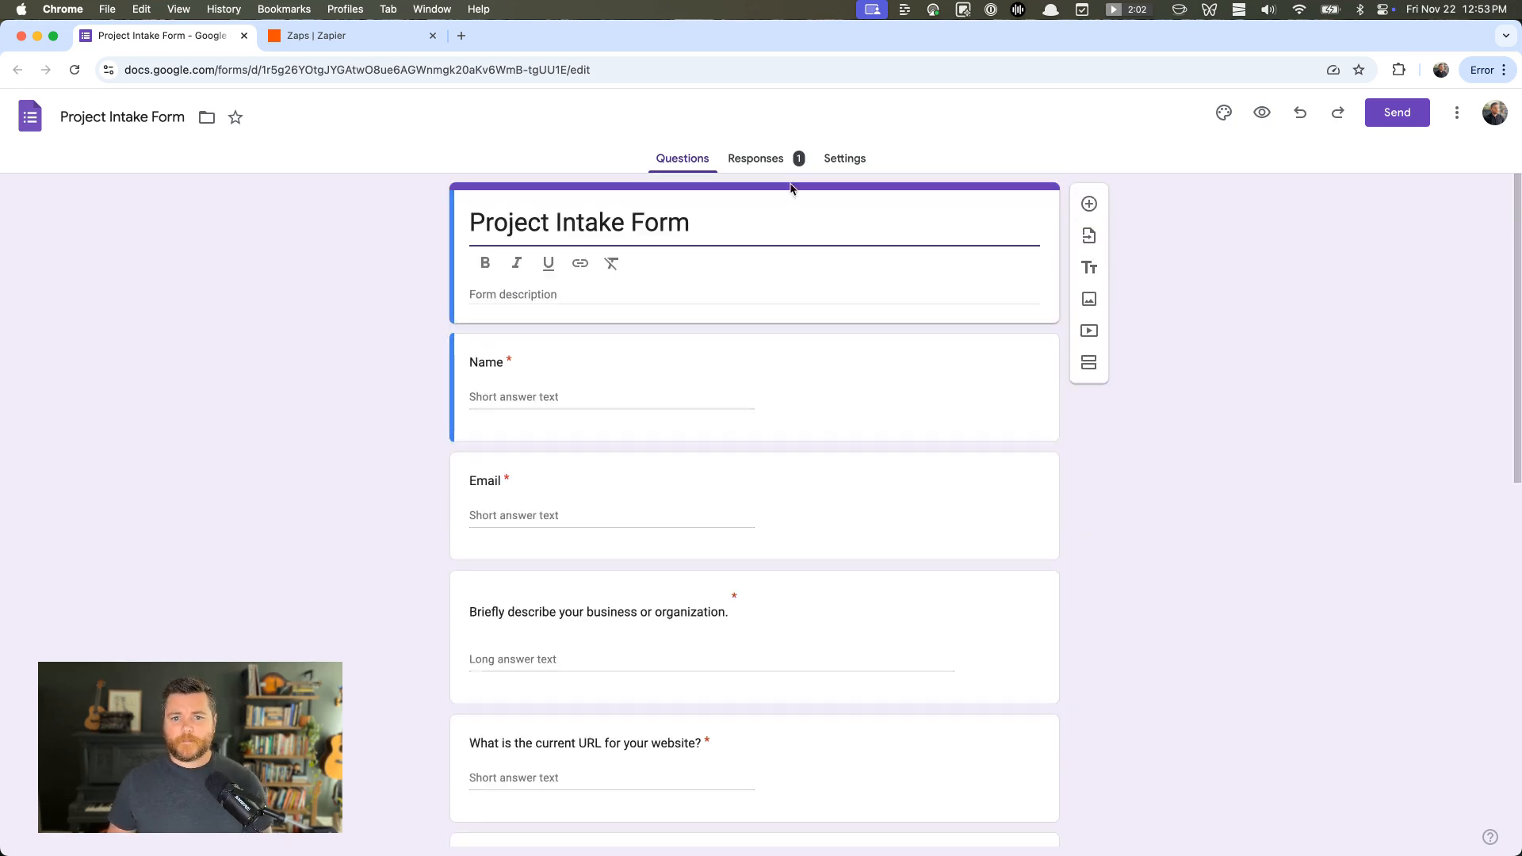
Open the form's linked responses spreadsheet and review the submitted answers across its columns
click(783, 175)
click(947, 211)
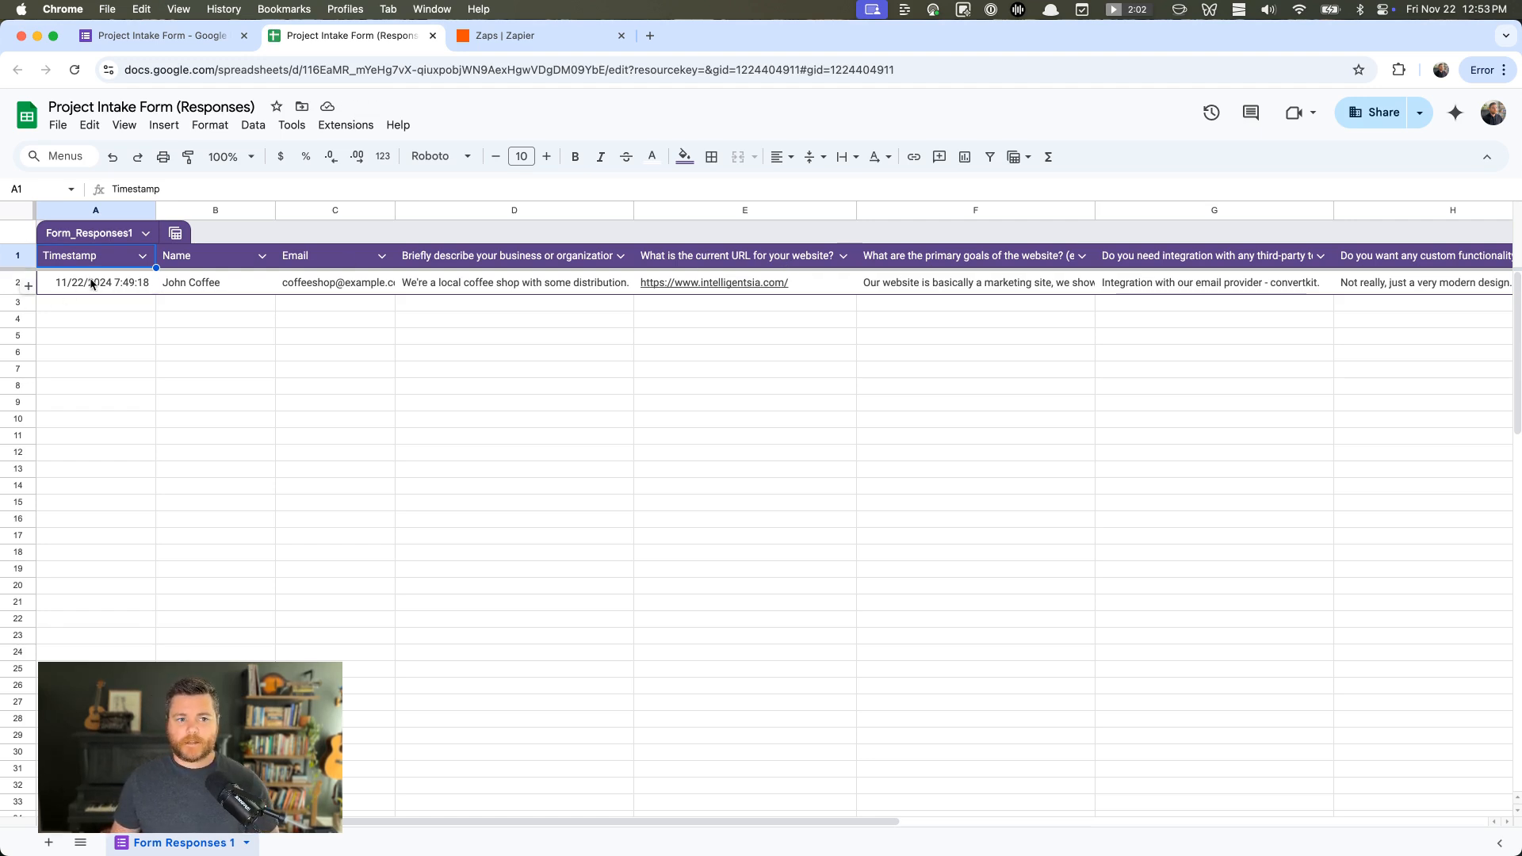
scroll(1086, 288, right, 3)
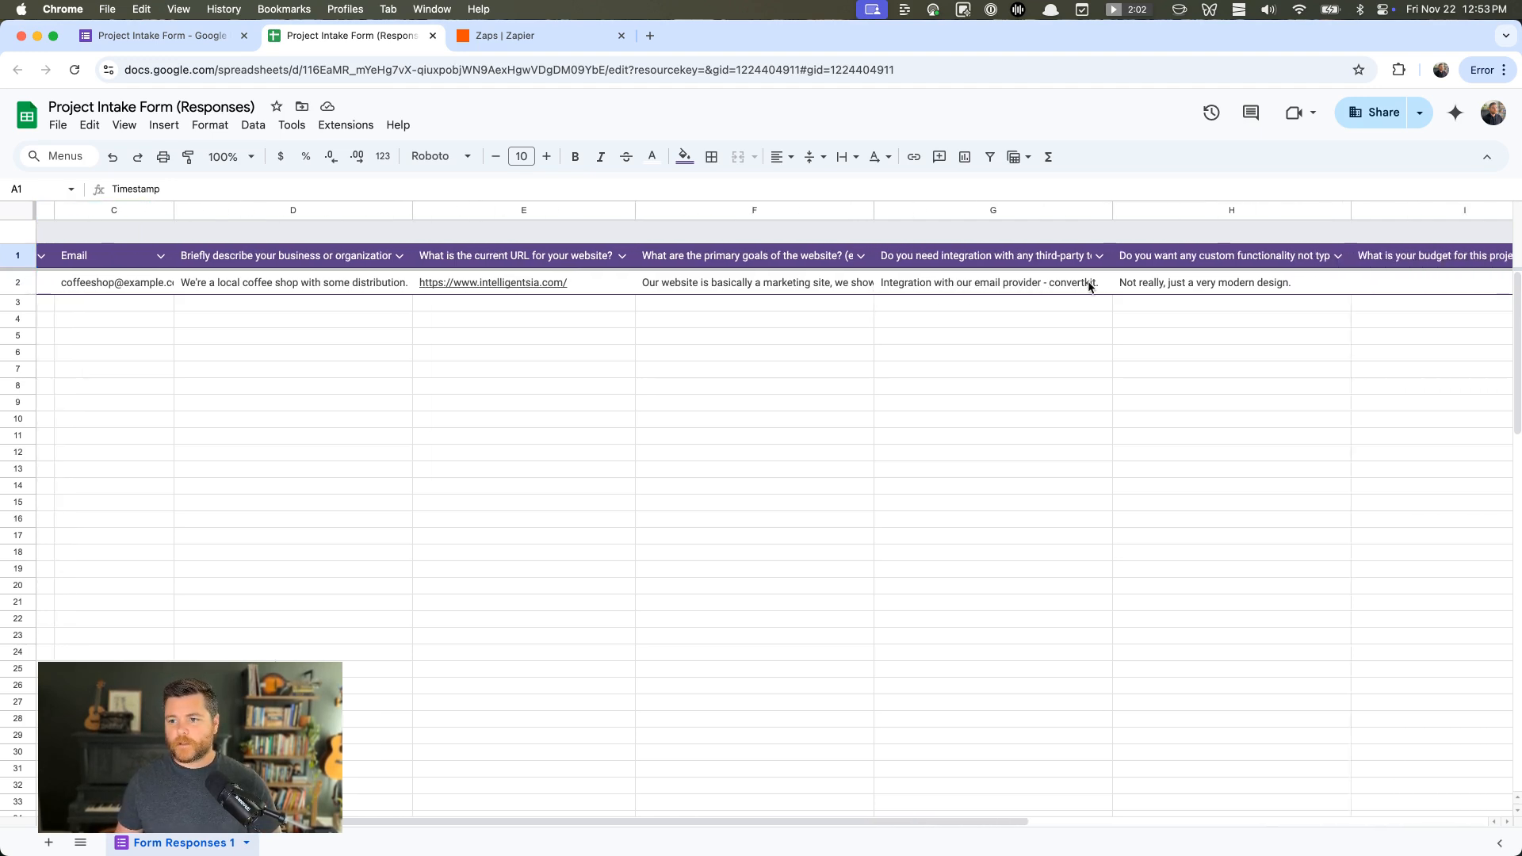
scroll(883, 282, left, 3)
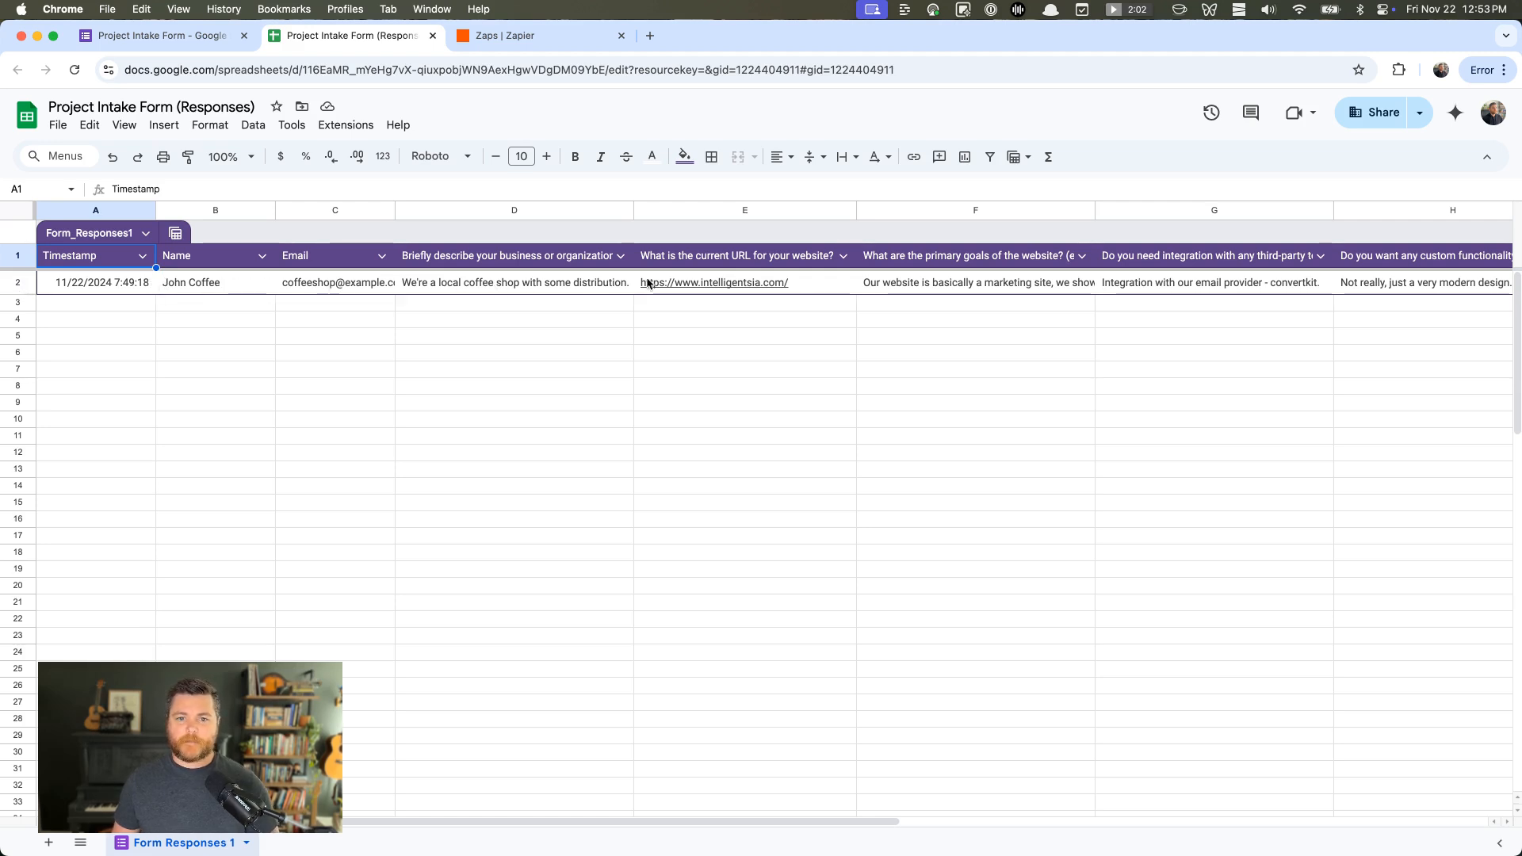
mouse_move(775, 283)
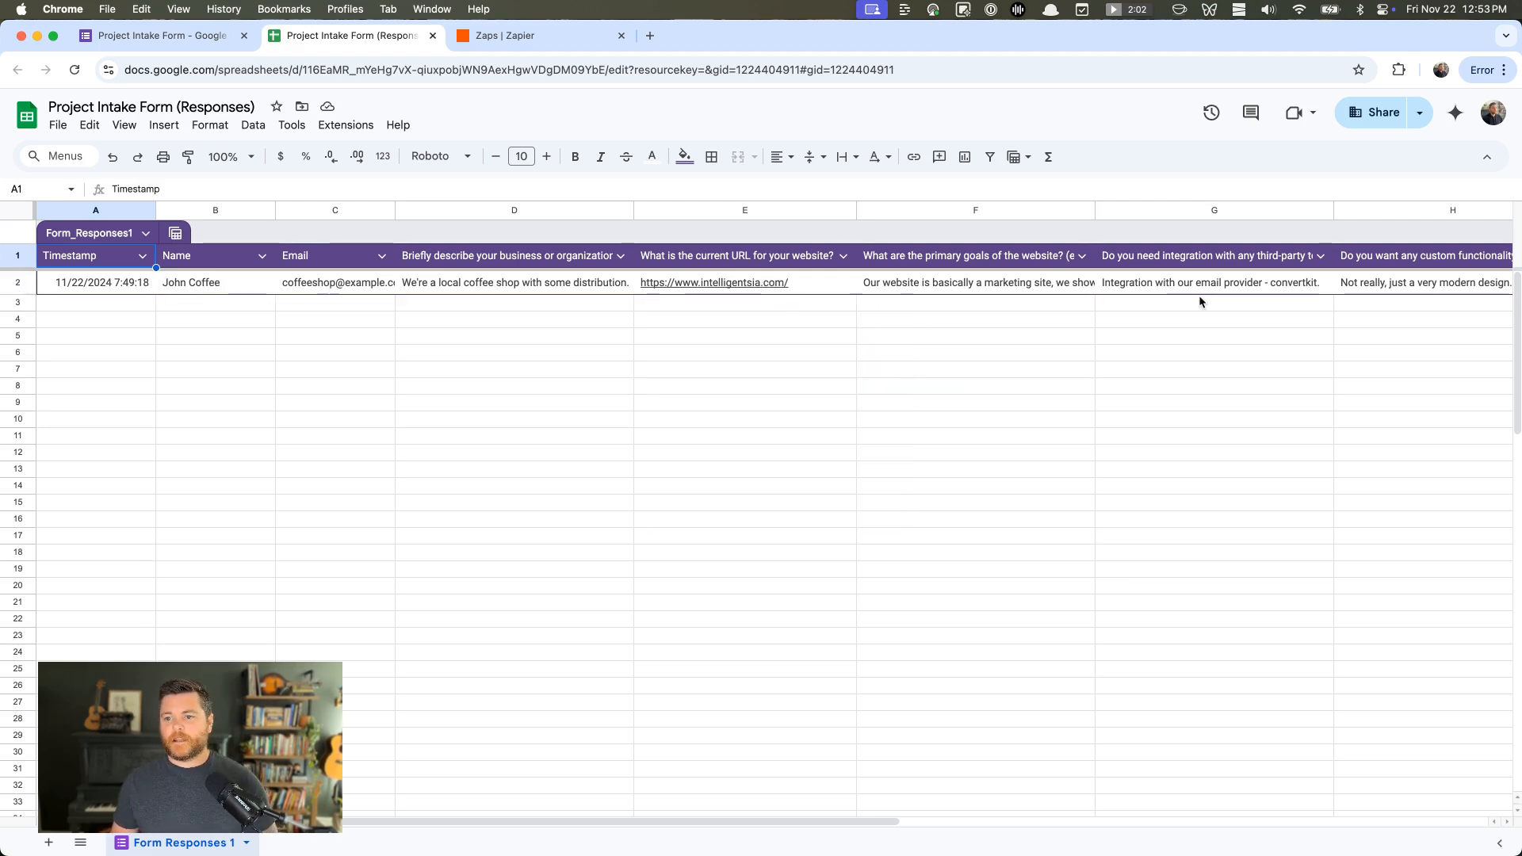
Widen the Projected Time Range and Draft Email Response columns so their full headers fit
scroll(1228, 288, right, 5)
scroll(1195, 287, right, 7)
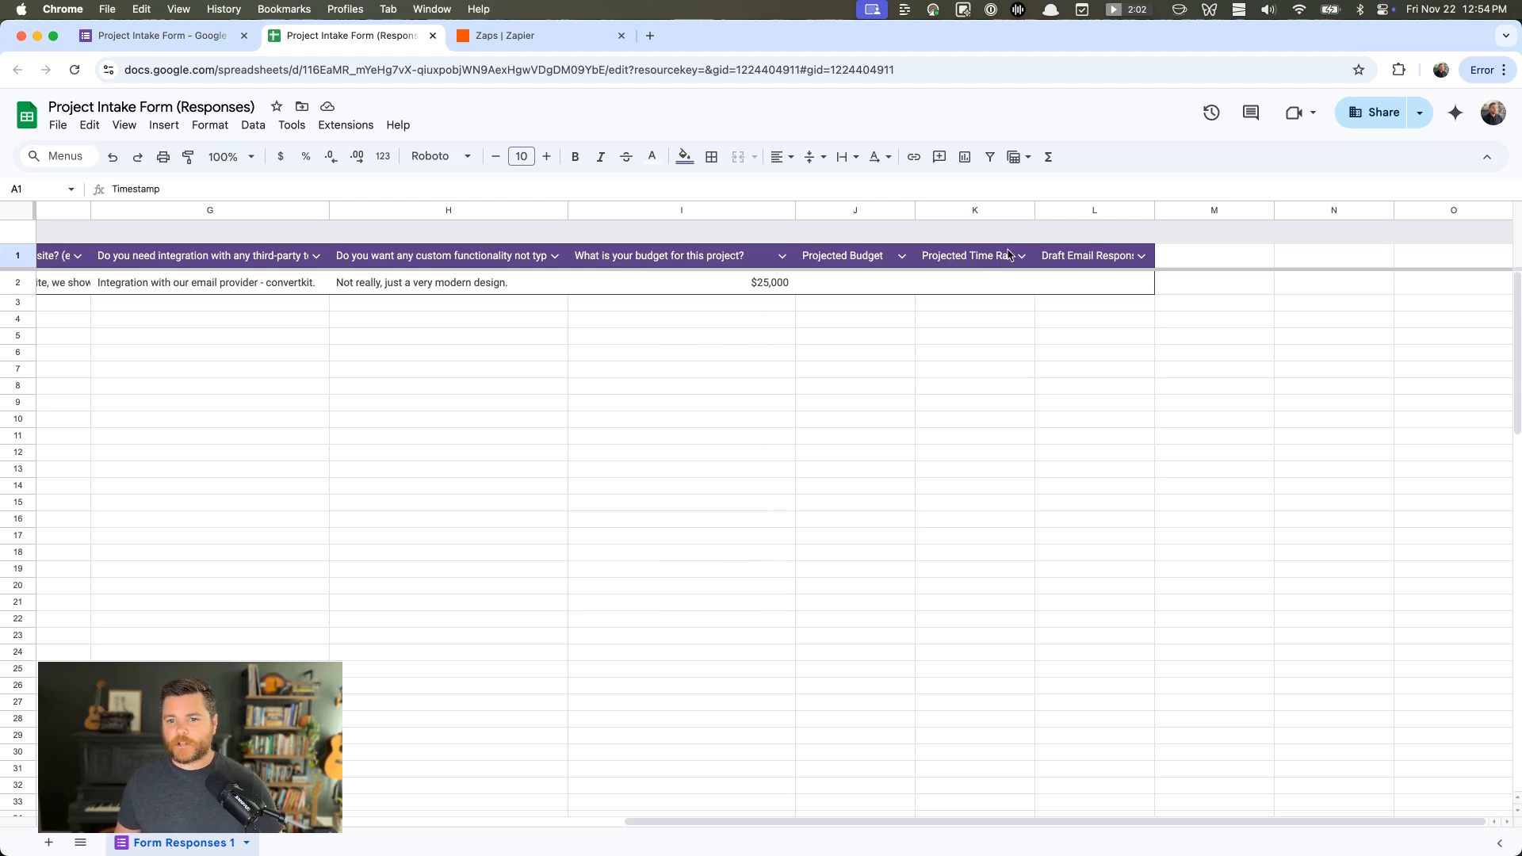
drag(1035, 210, 1054, 207)
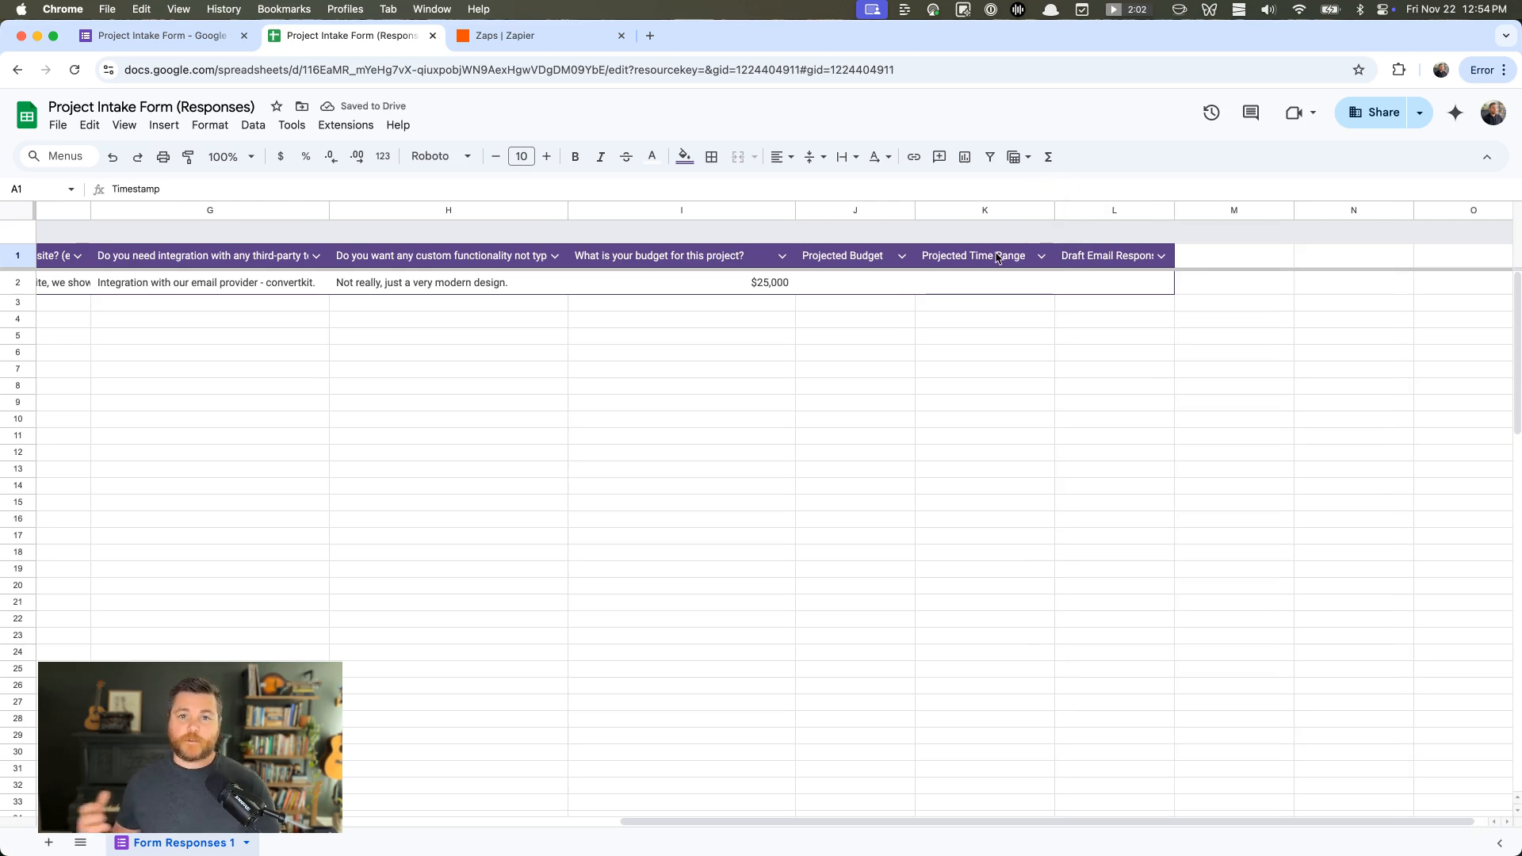
drag(1173, 208, 1198, 208)
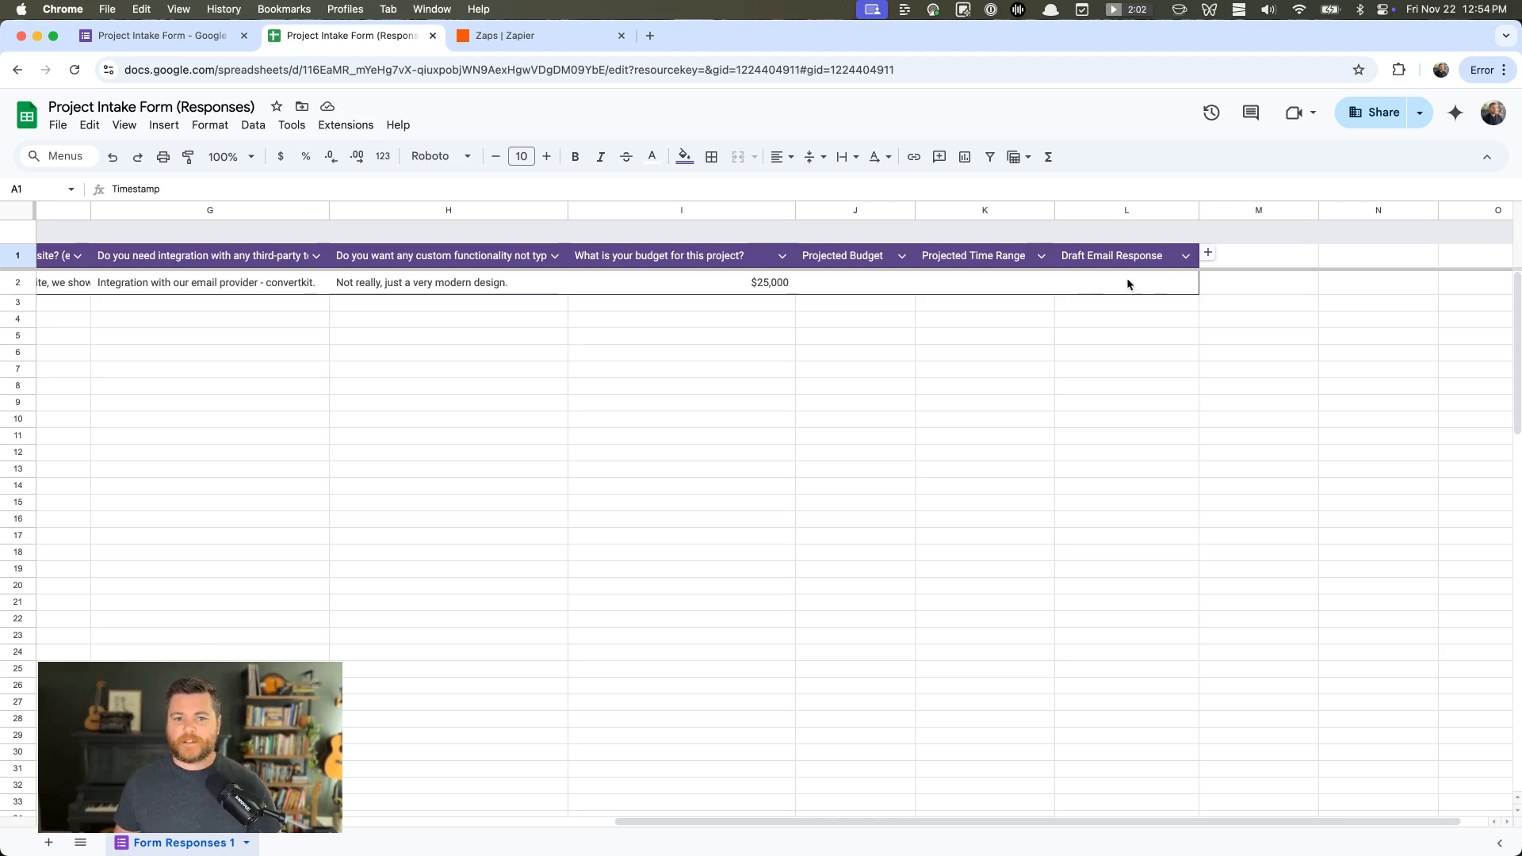
scroll(846, 270, left, 15)
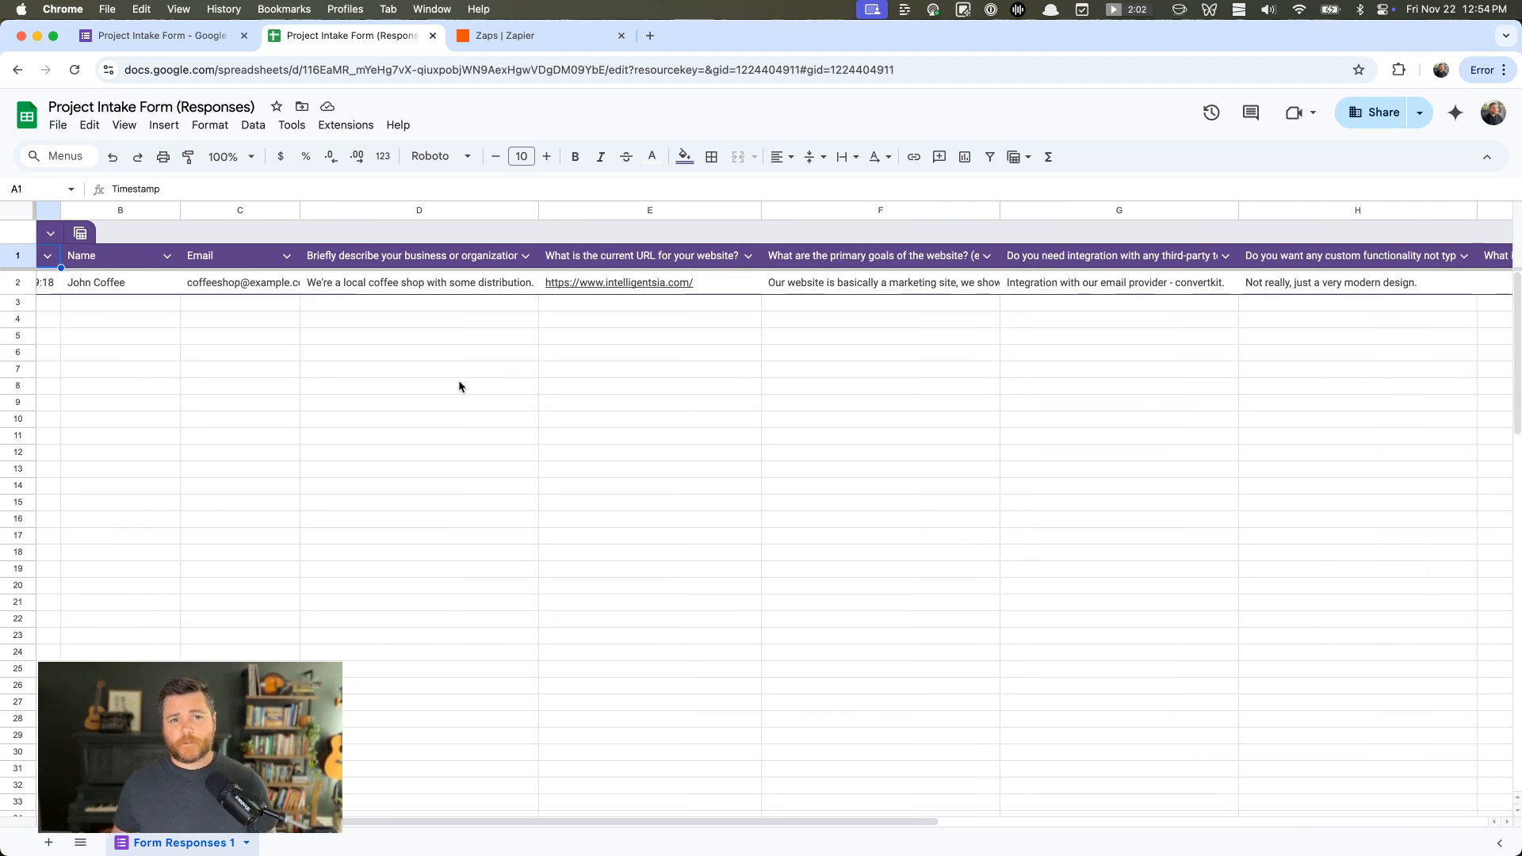
Switch to Zapier and create a new blank Zap
key(ctrl+Tab)
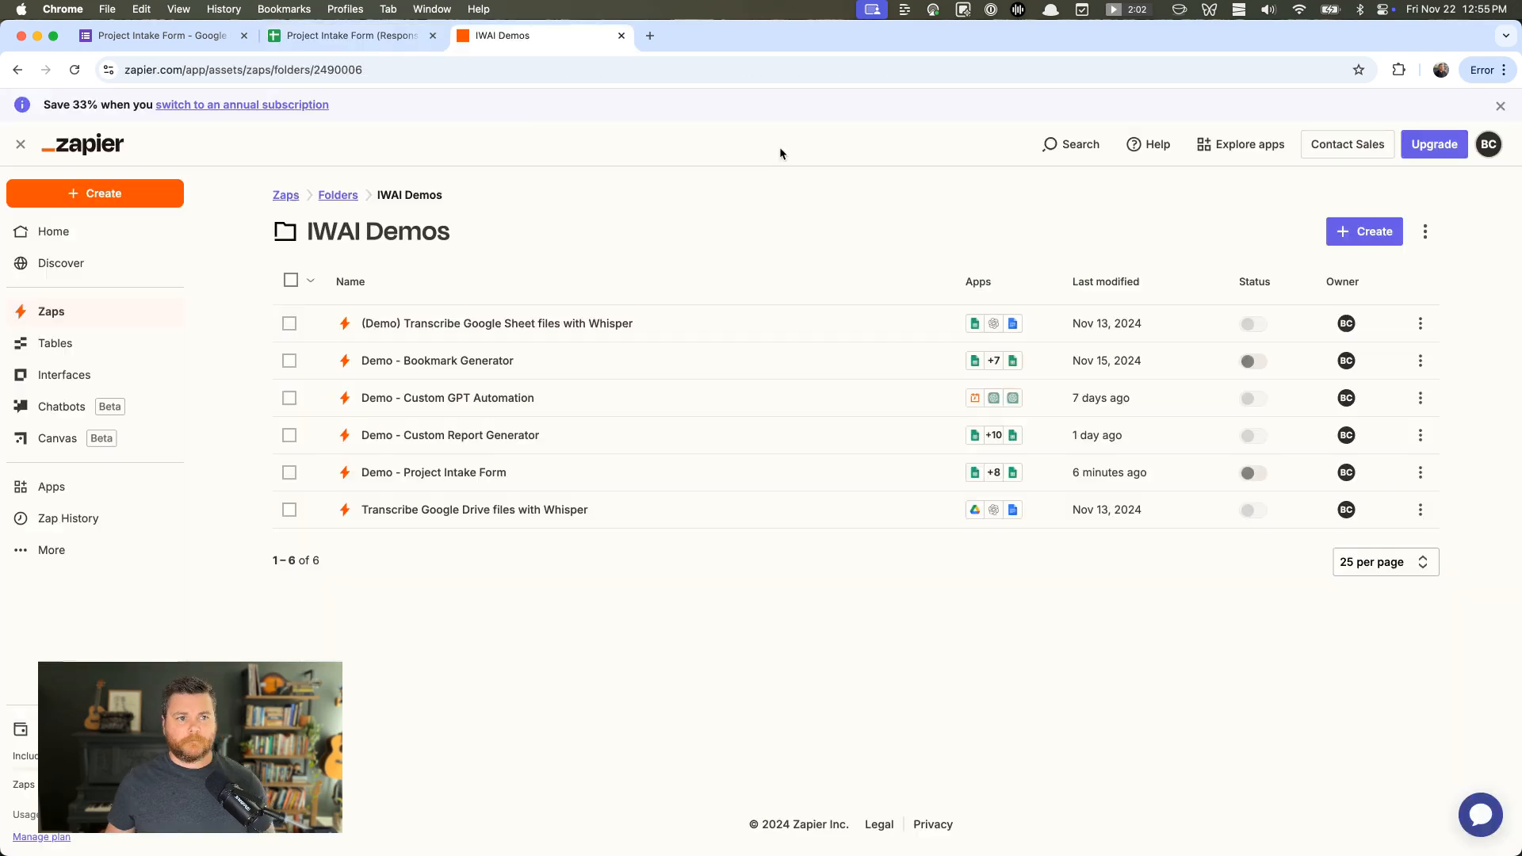
click(99, 193)
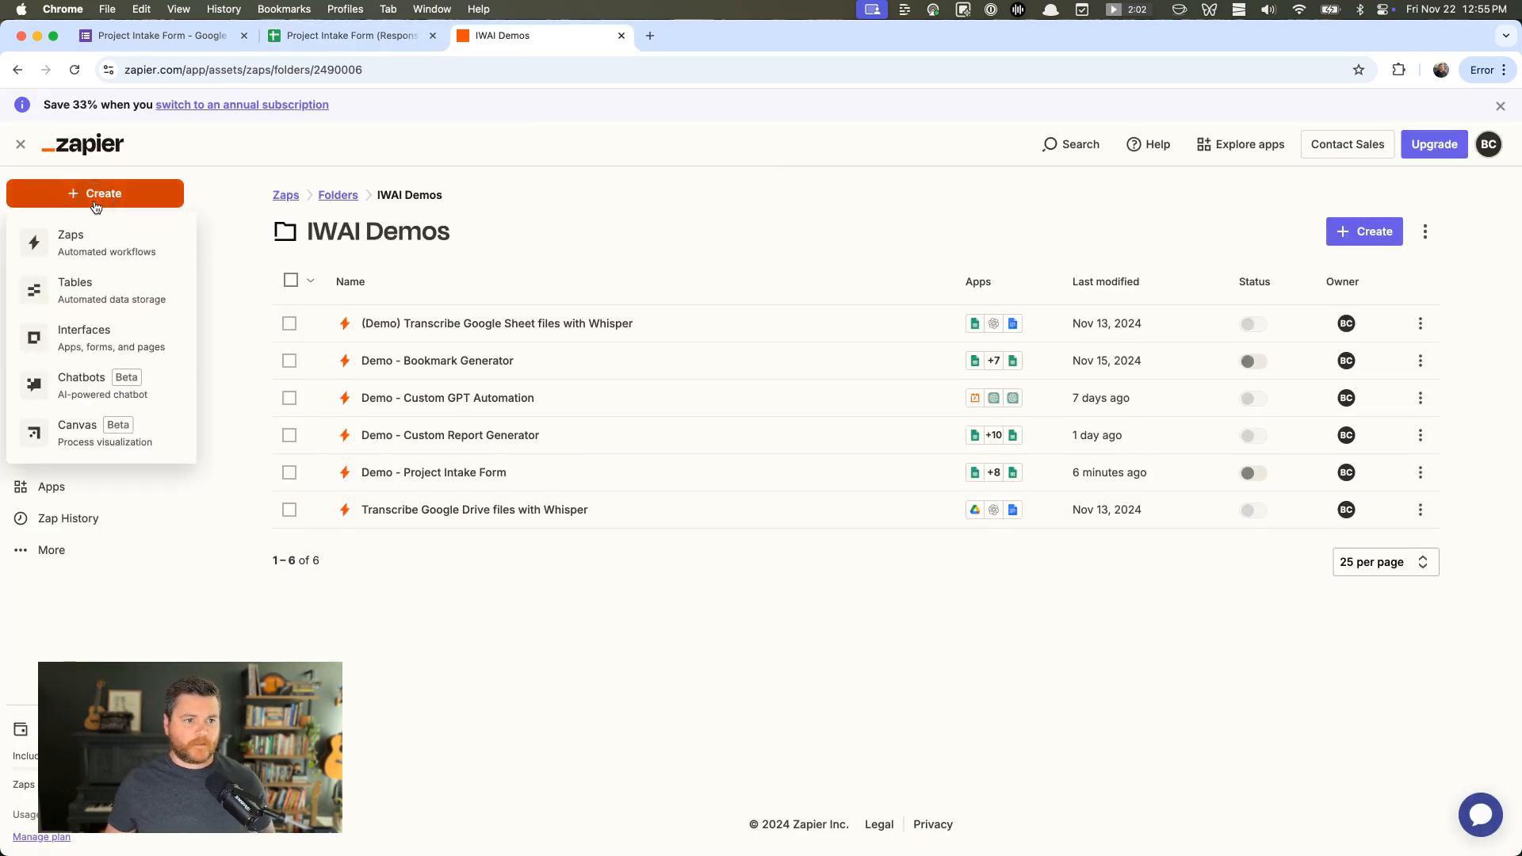
click(87, 240)
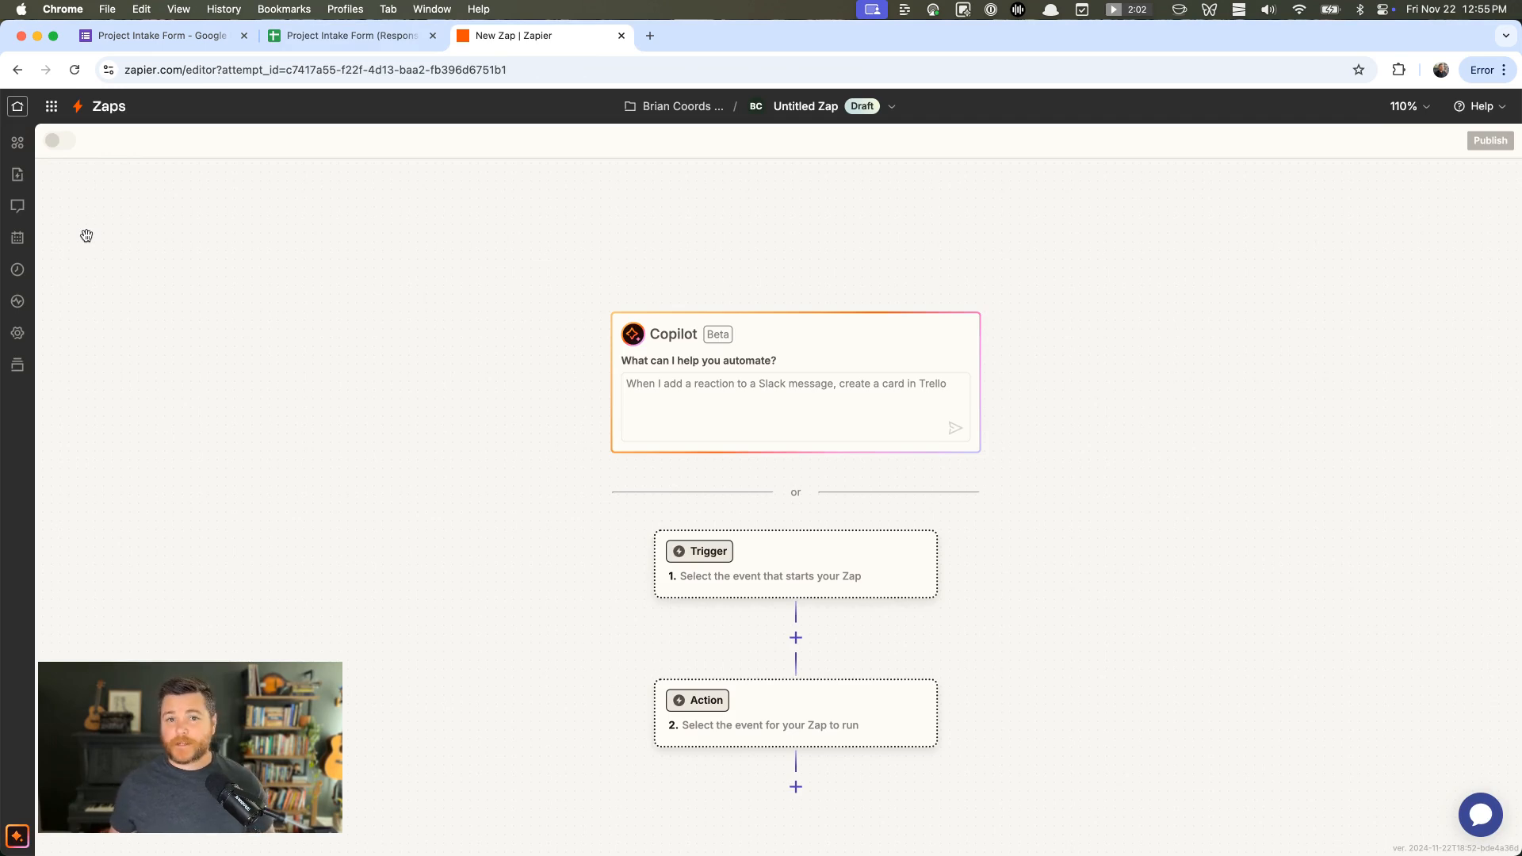
Set the Zap's trigger to the Google Sheets New Spreadsheet Row event and proceed to its configuration in the expanded view
click(697, 402)
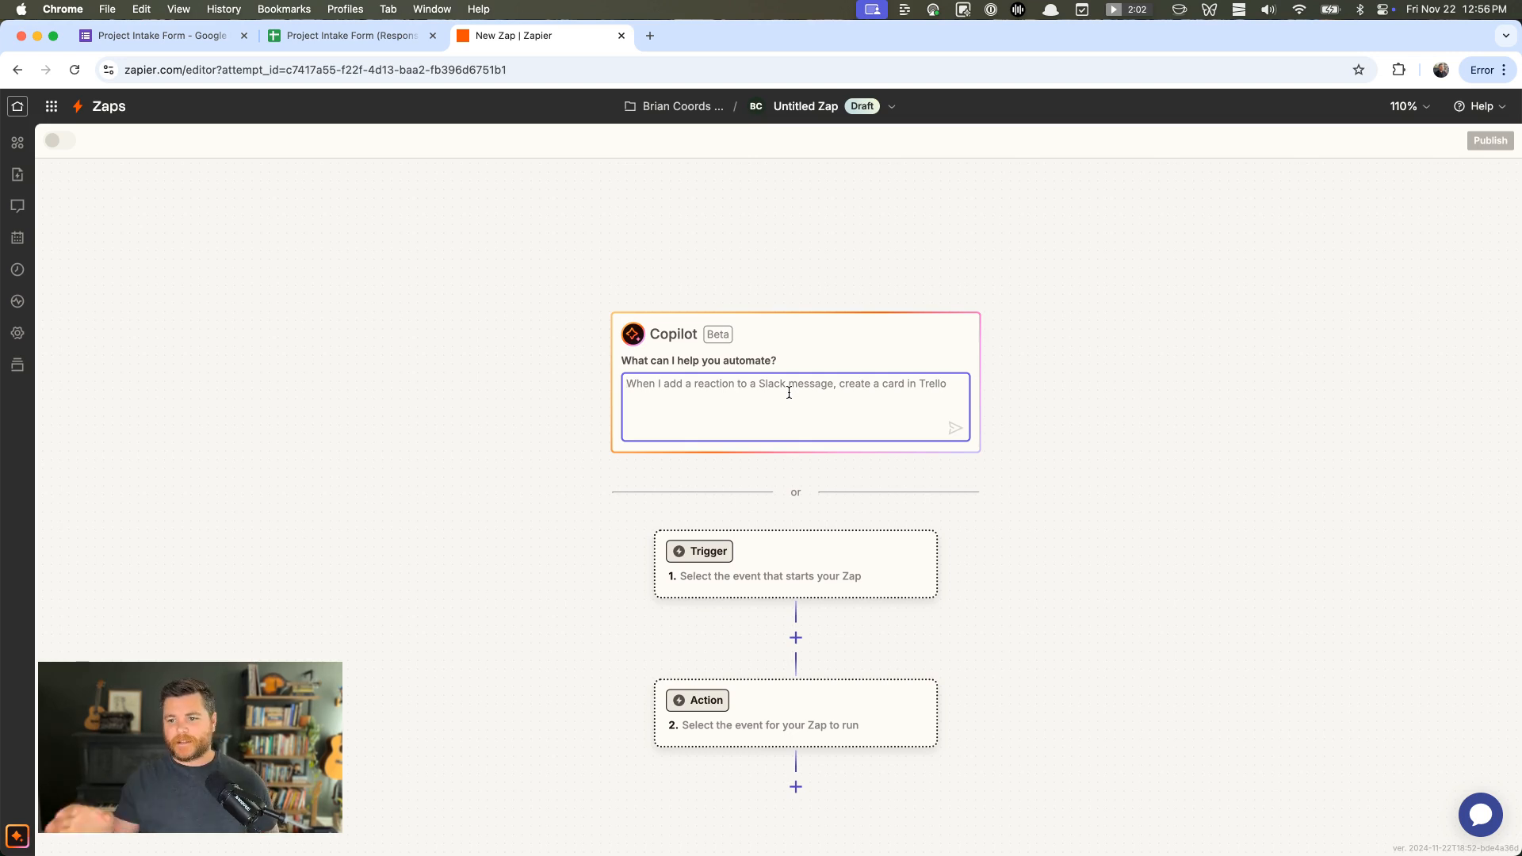
scroll(997, 448, down, 5)
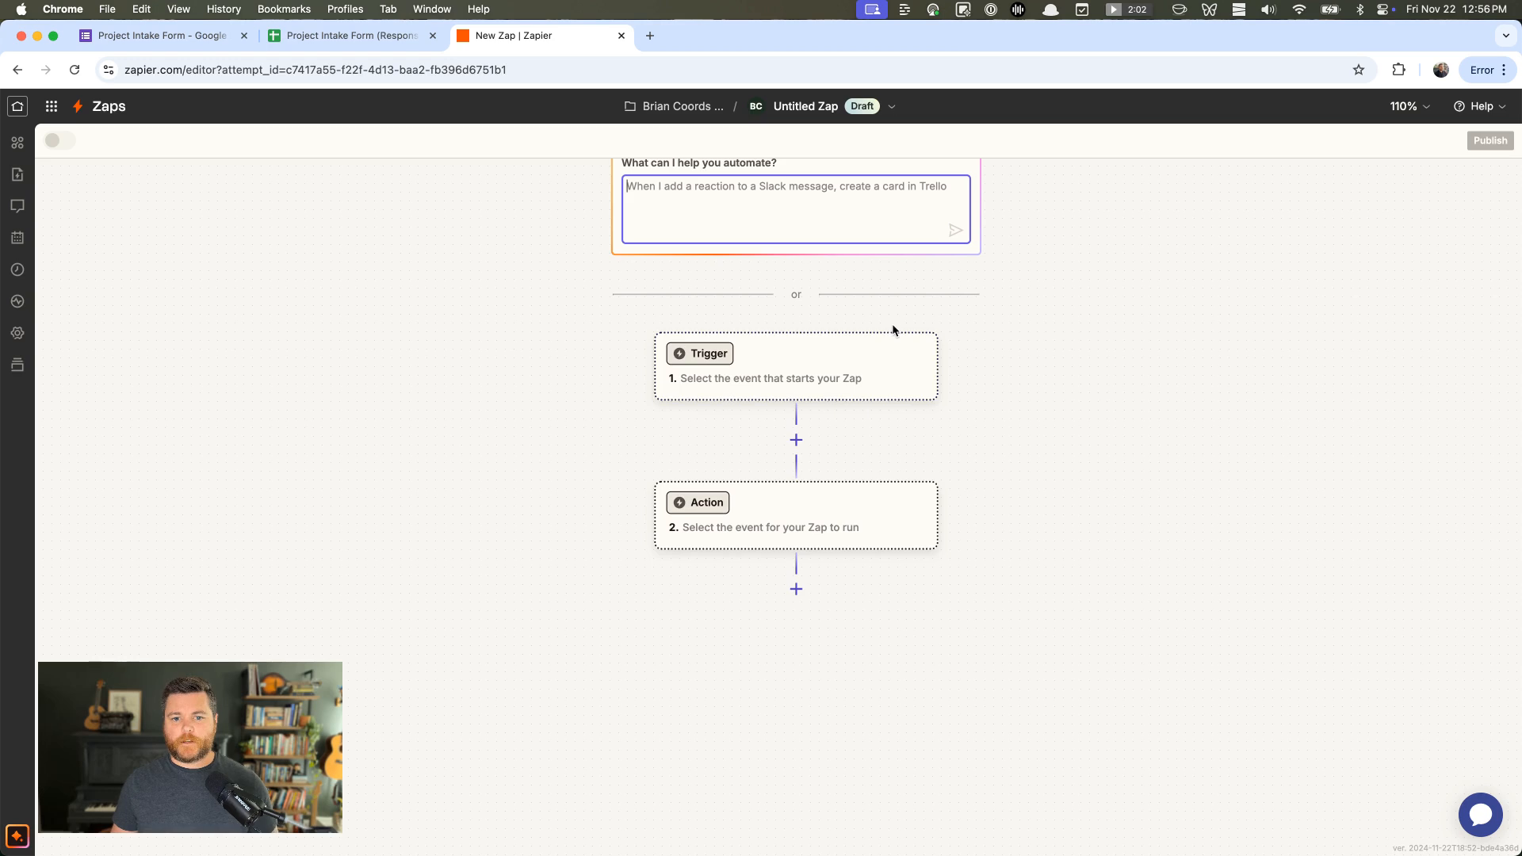
click(713, 358)
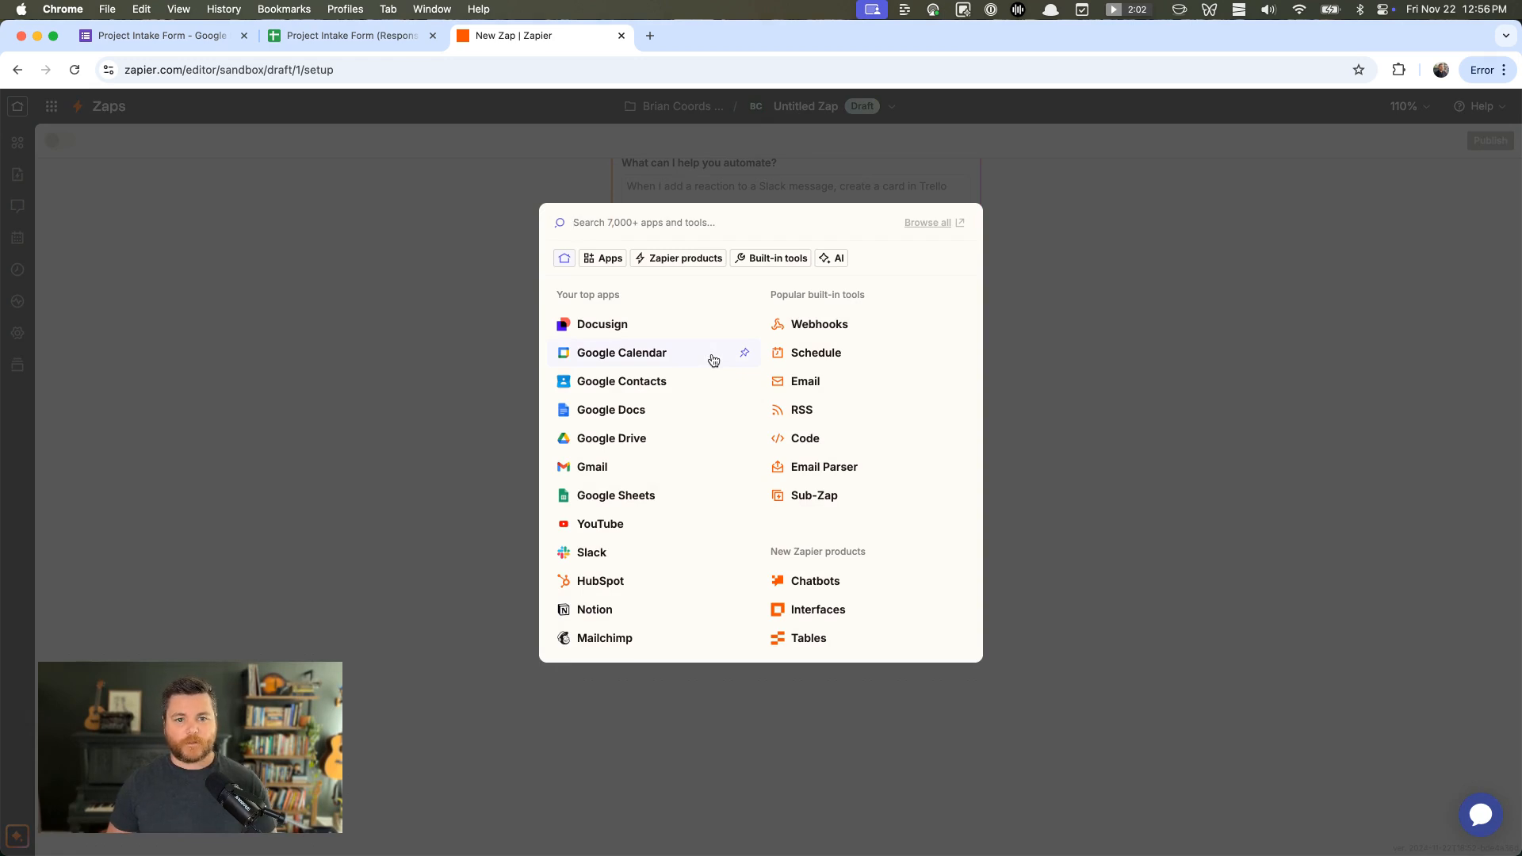
click(600, 497)
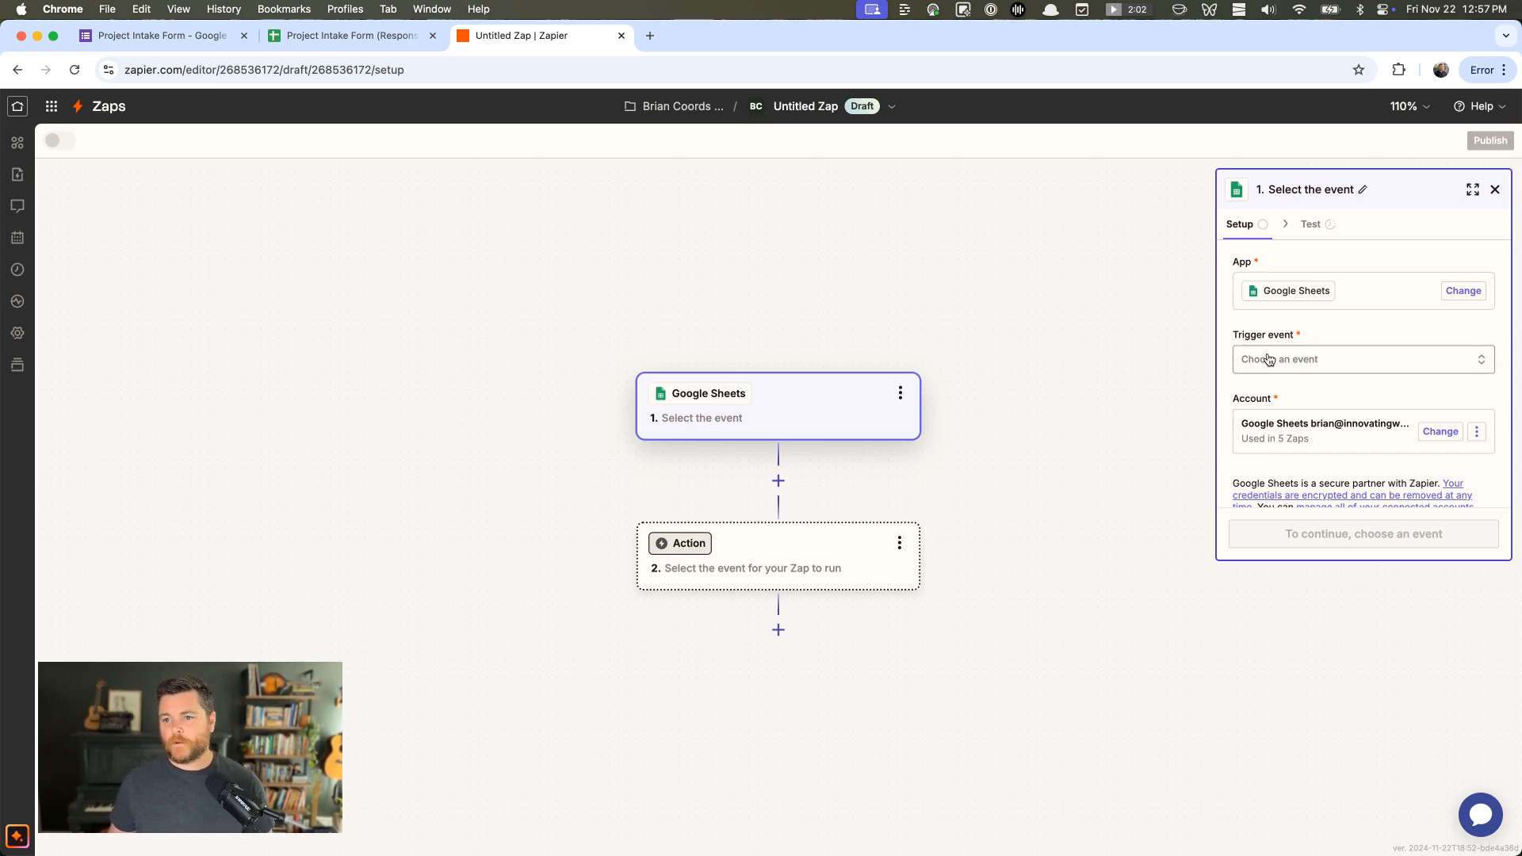
click(1347, 366)
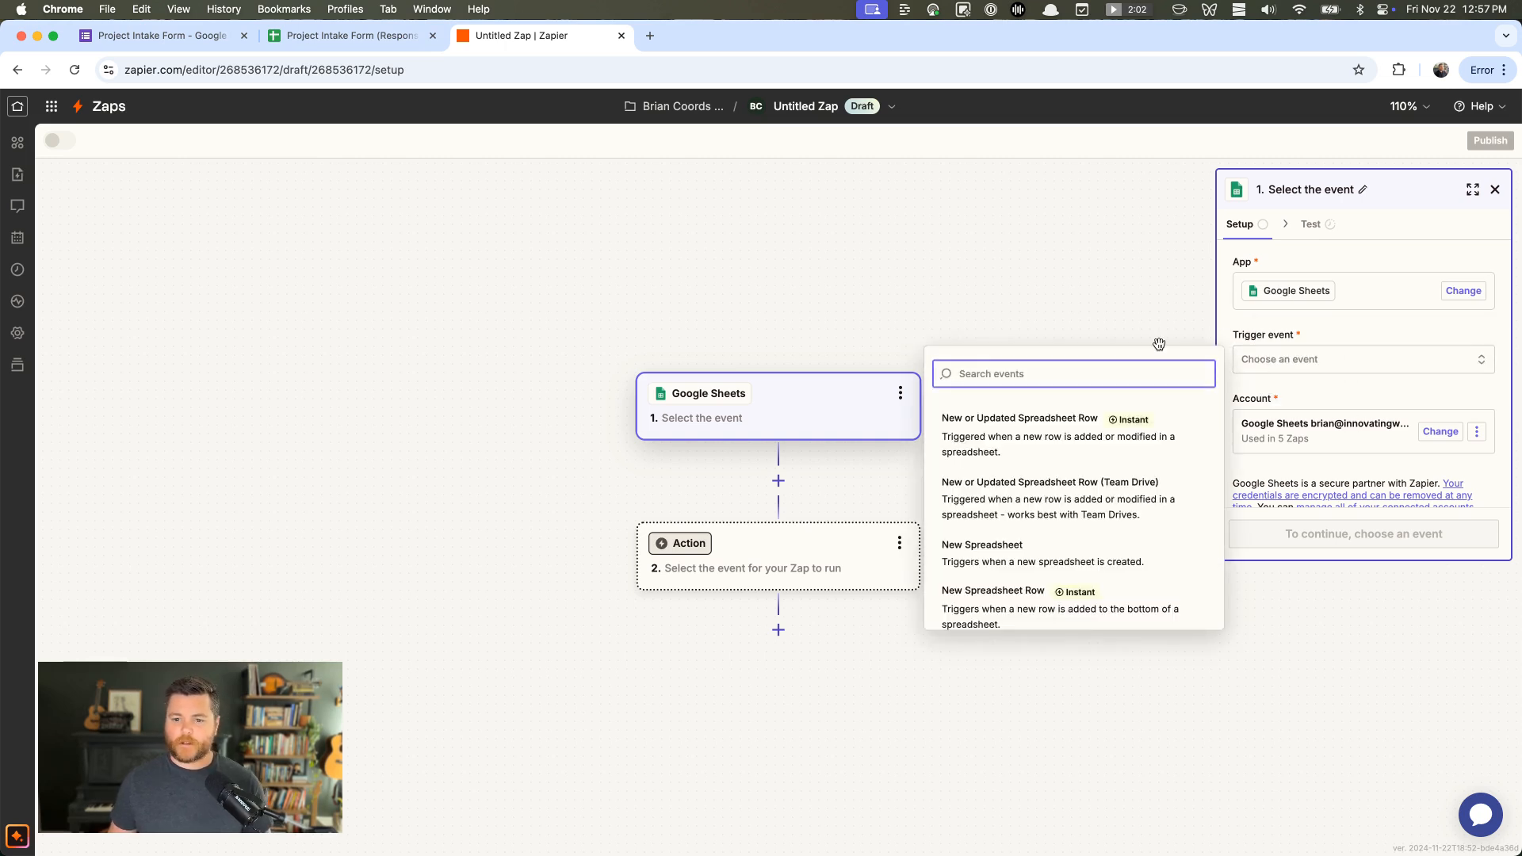
scroll(1003, 599, down, 2)
click(1009, 504)
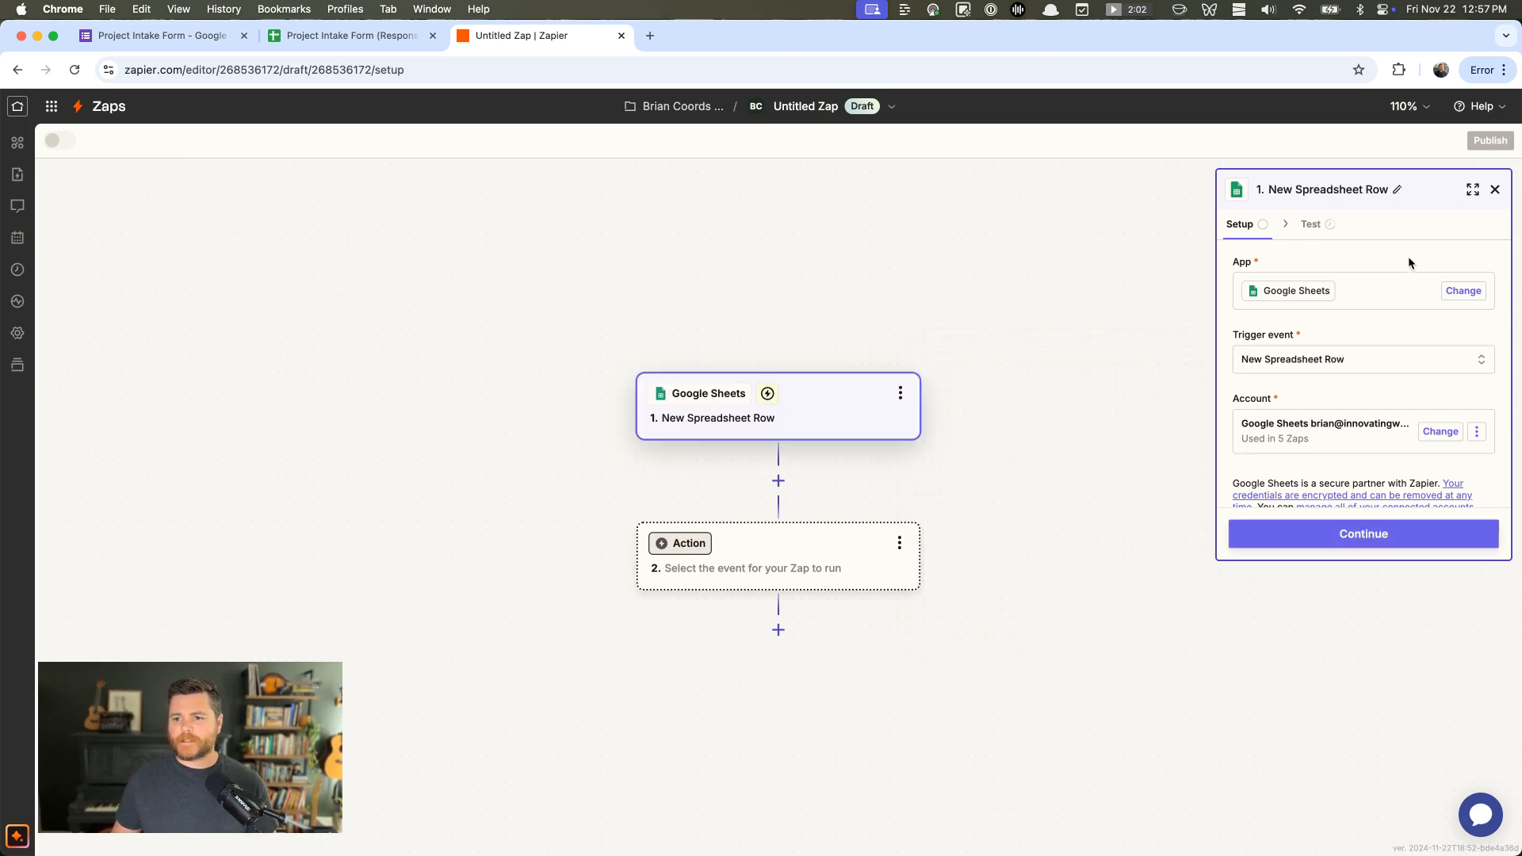
click(1471, 190)
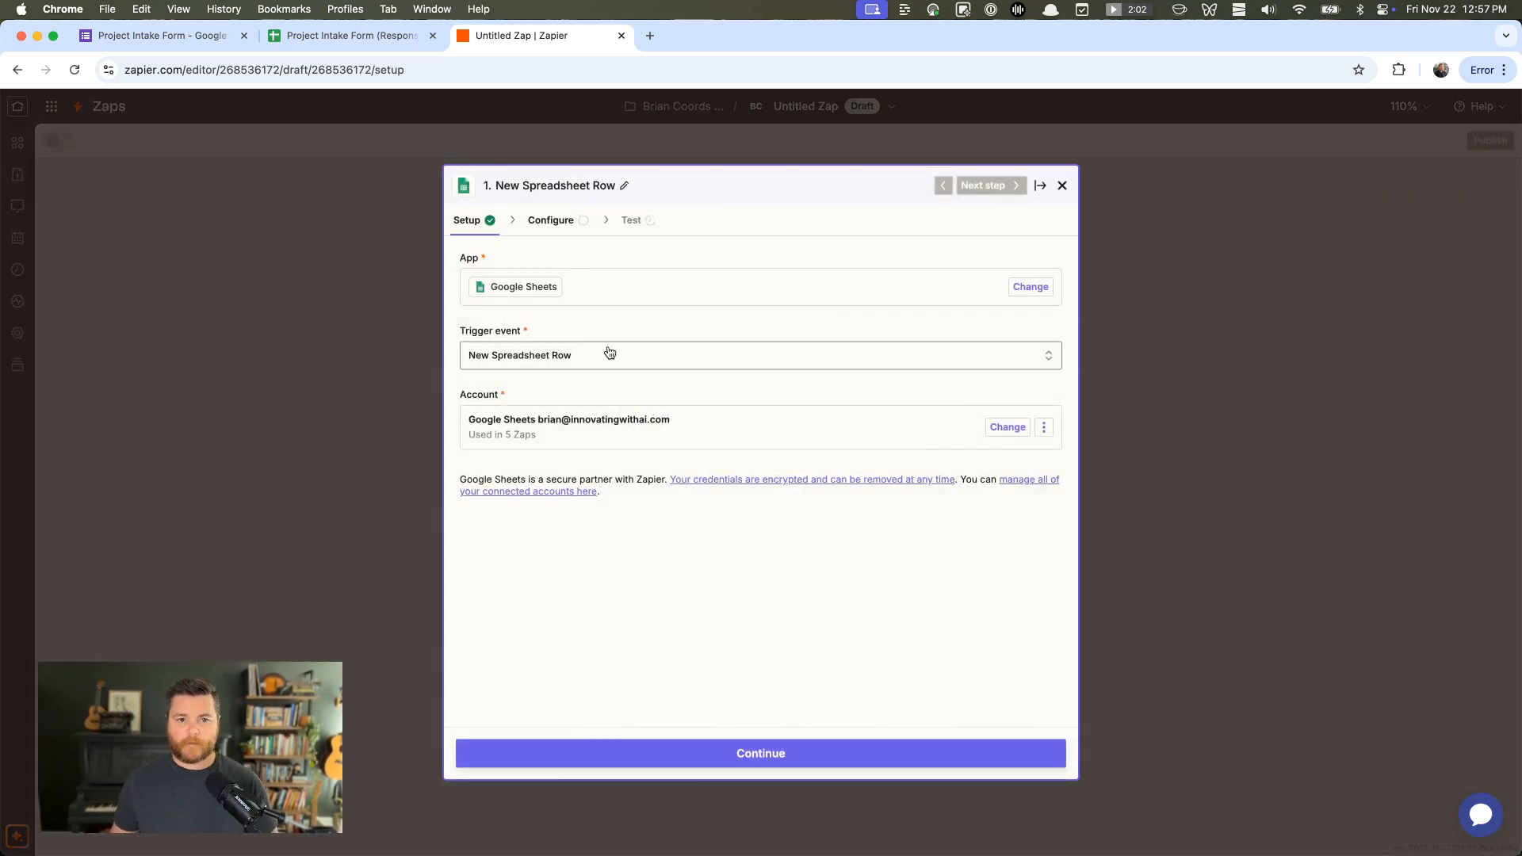
click(785, 757)
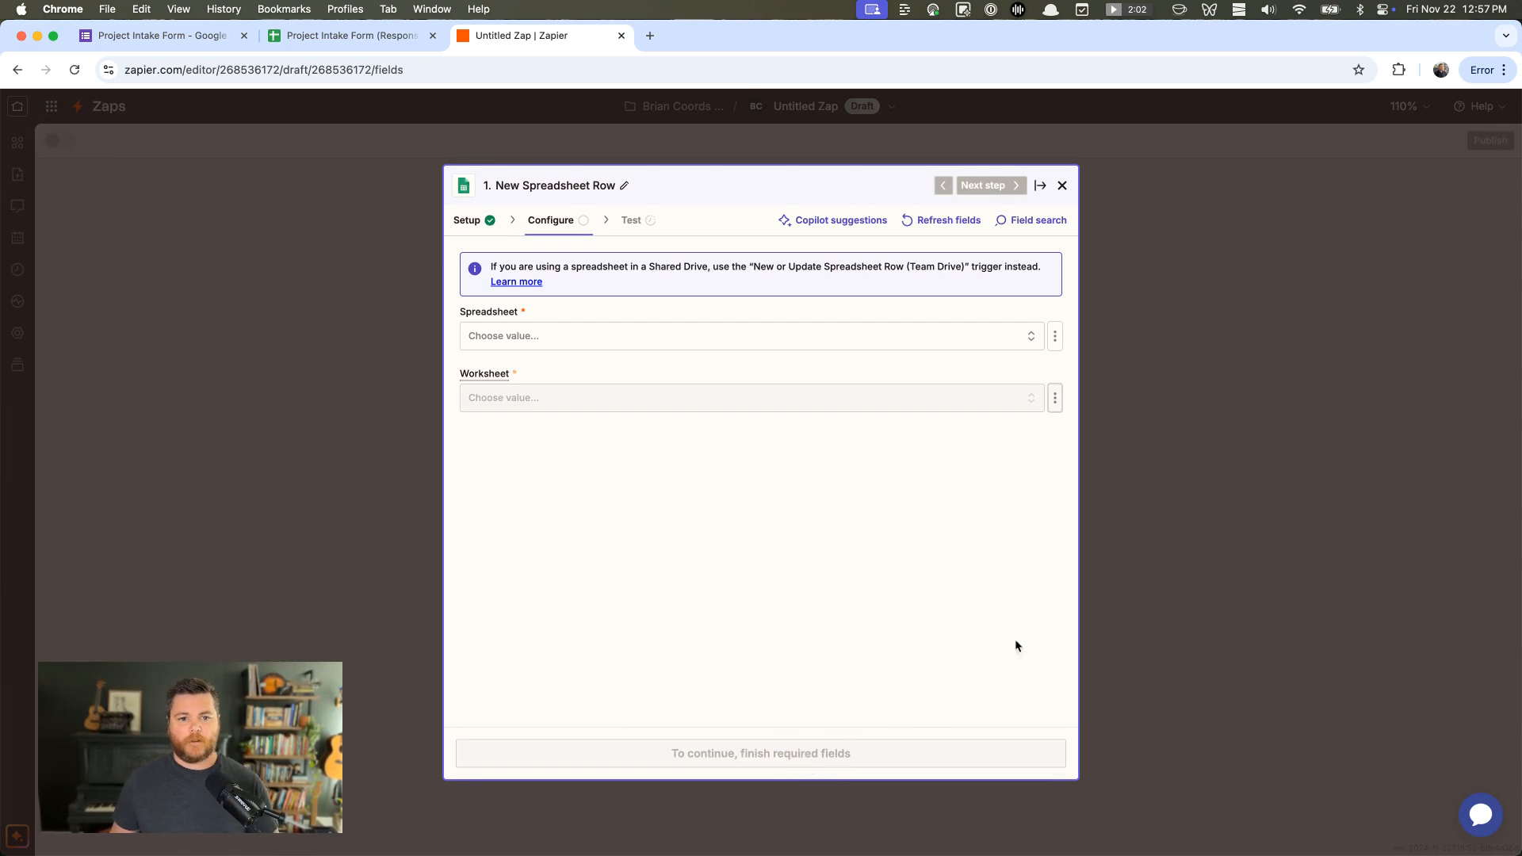
Configure the trigger with spreadsheet Project Intake Form (Responses) and worksheet Form Responses 1, and run the trigger test
click(1030, 341)
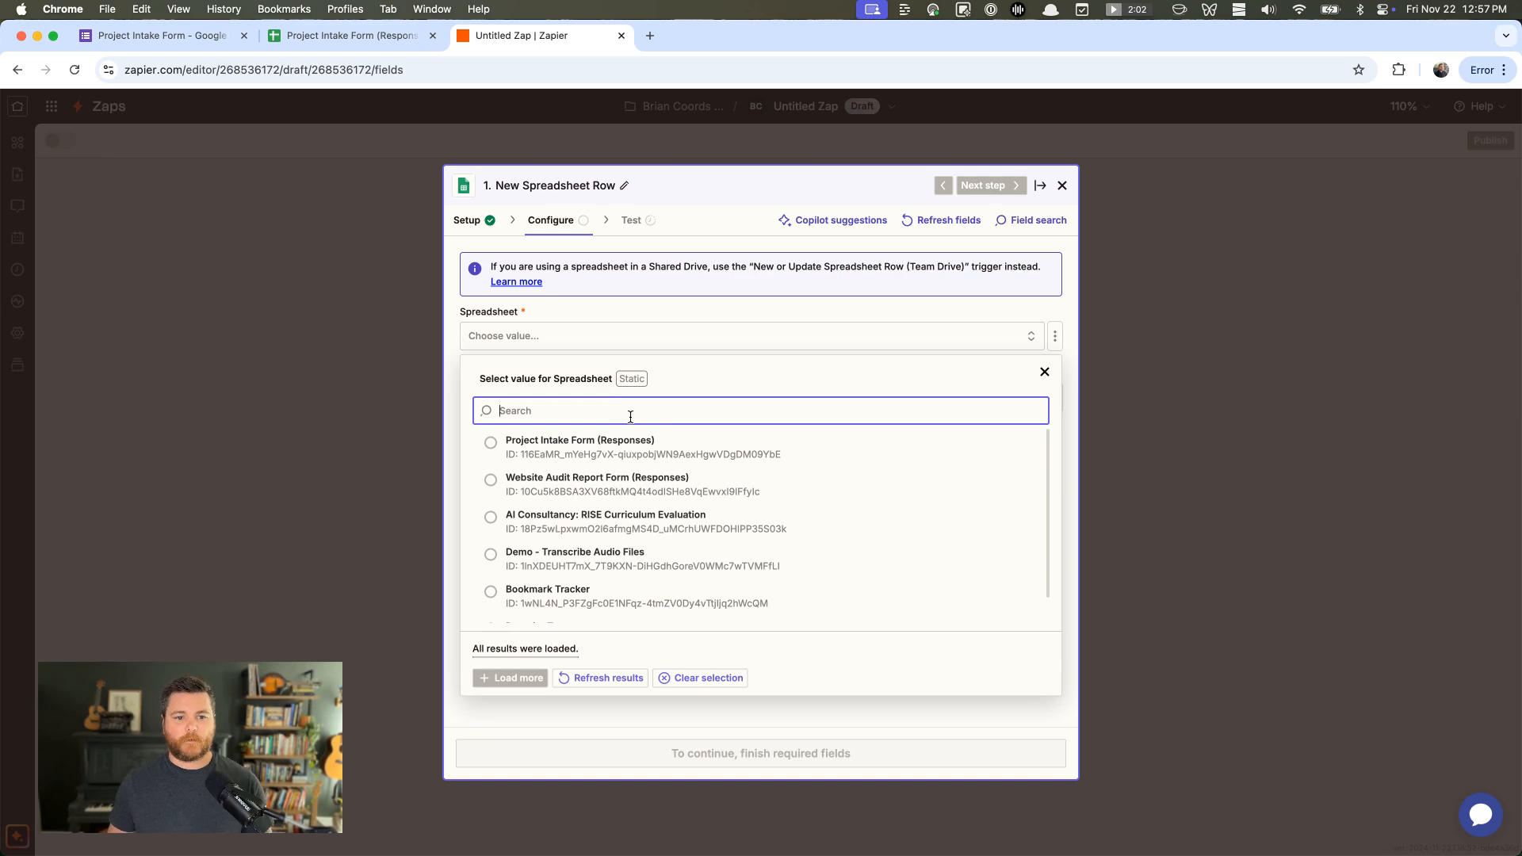
click(552, 445)
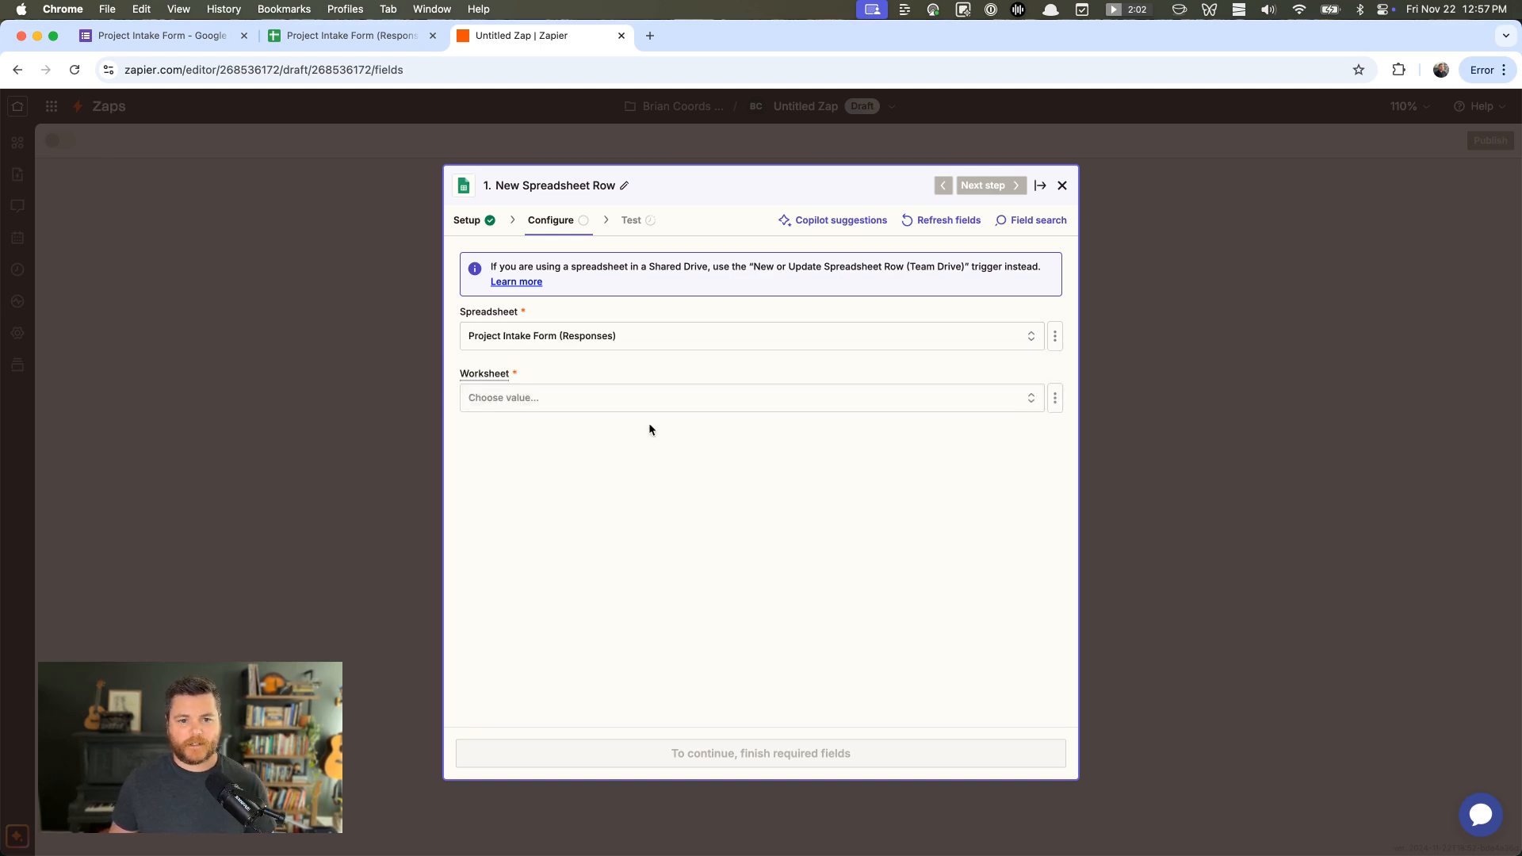
click(388, 40)
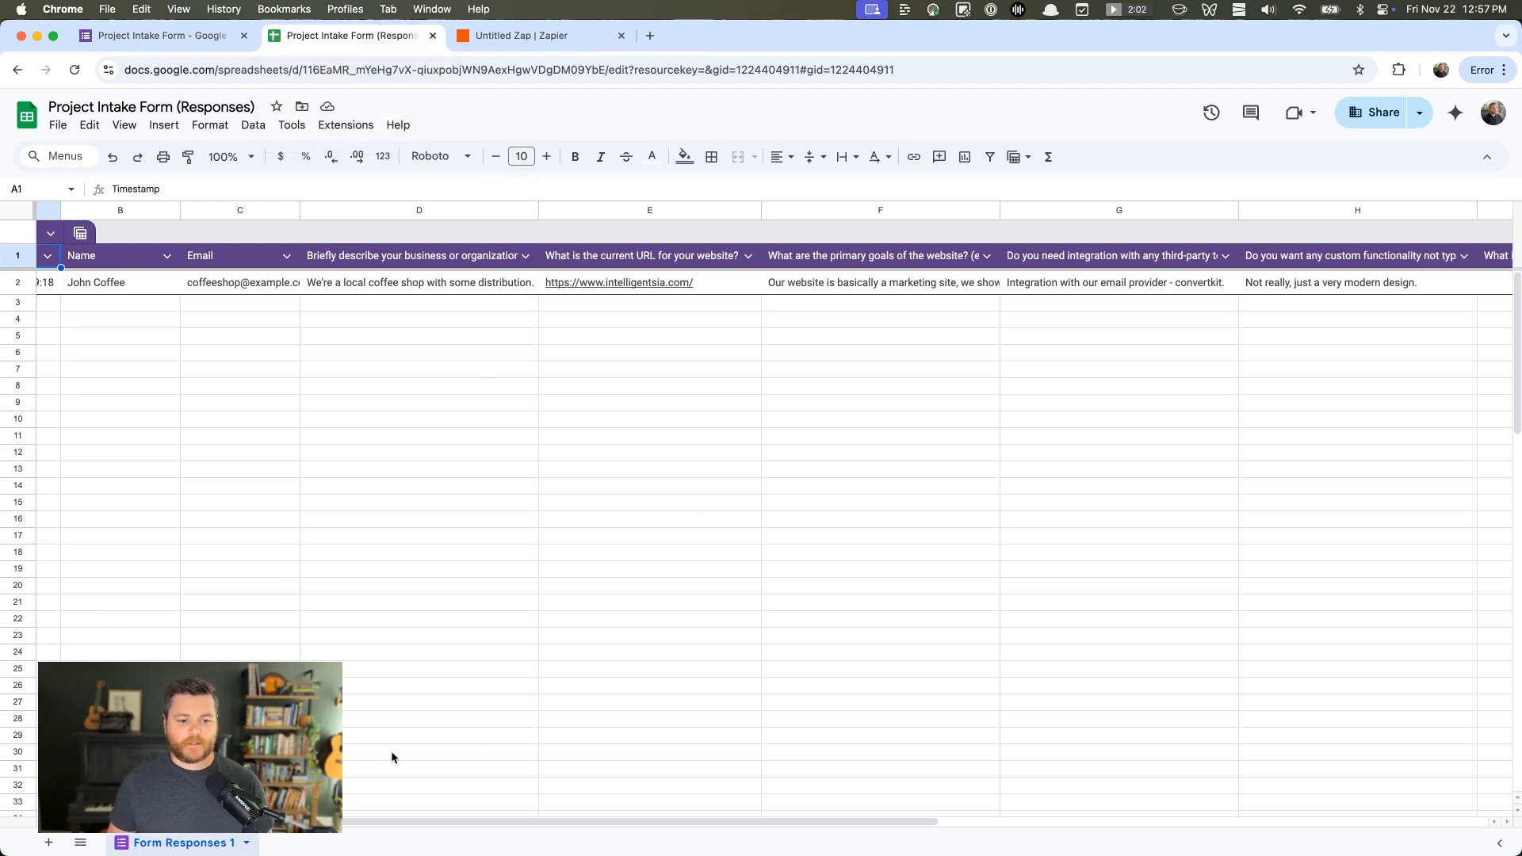
click(527, 35)
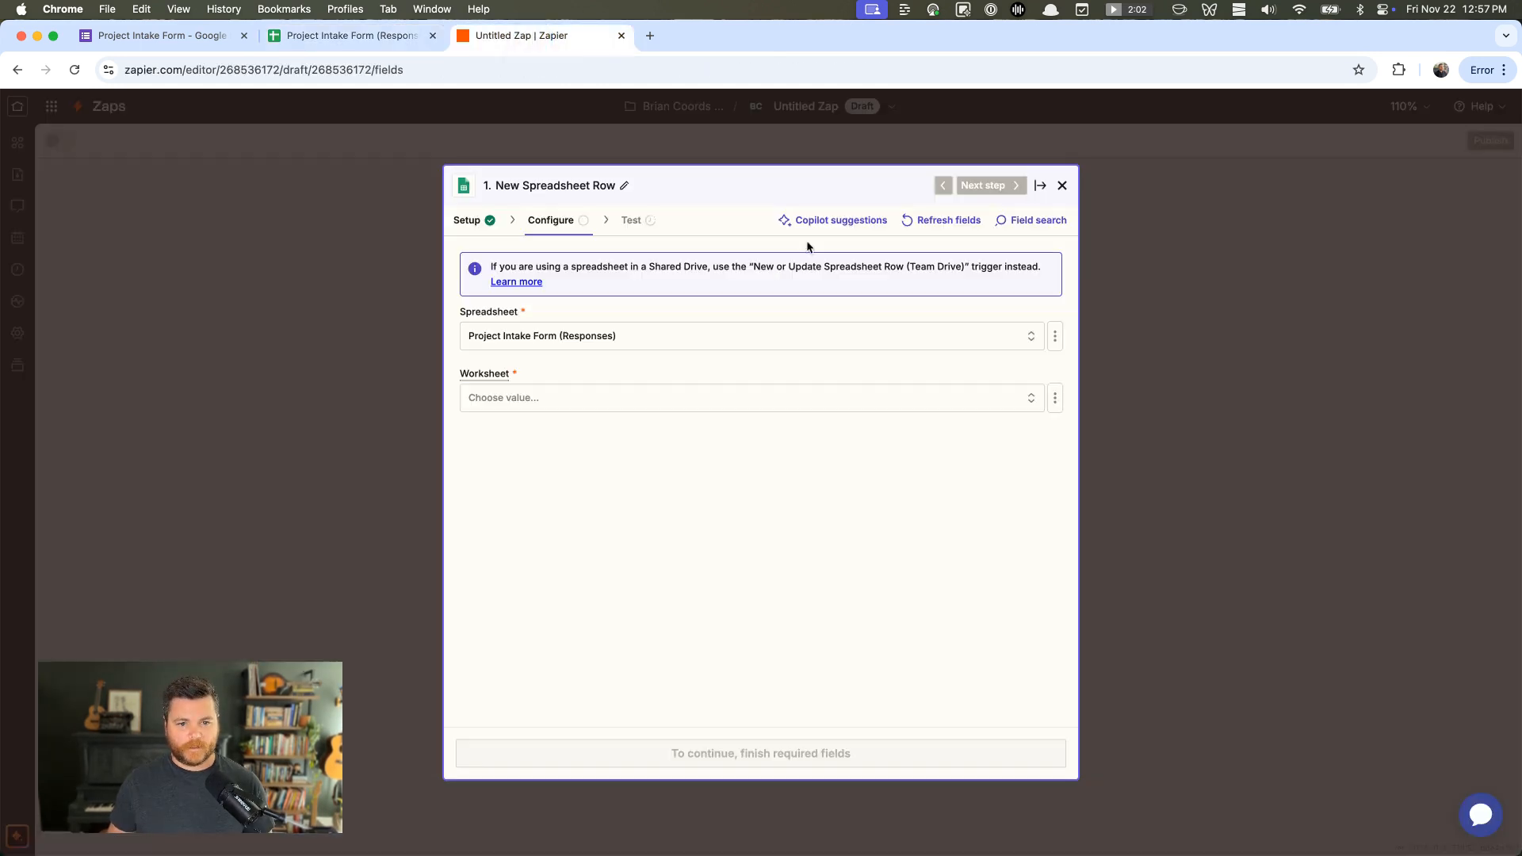
click(649, 392)
click(542, 485)
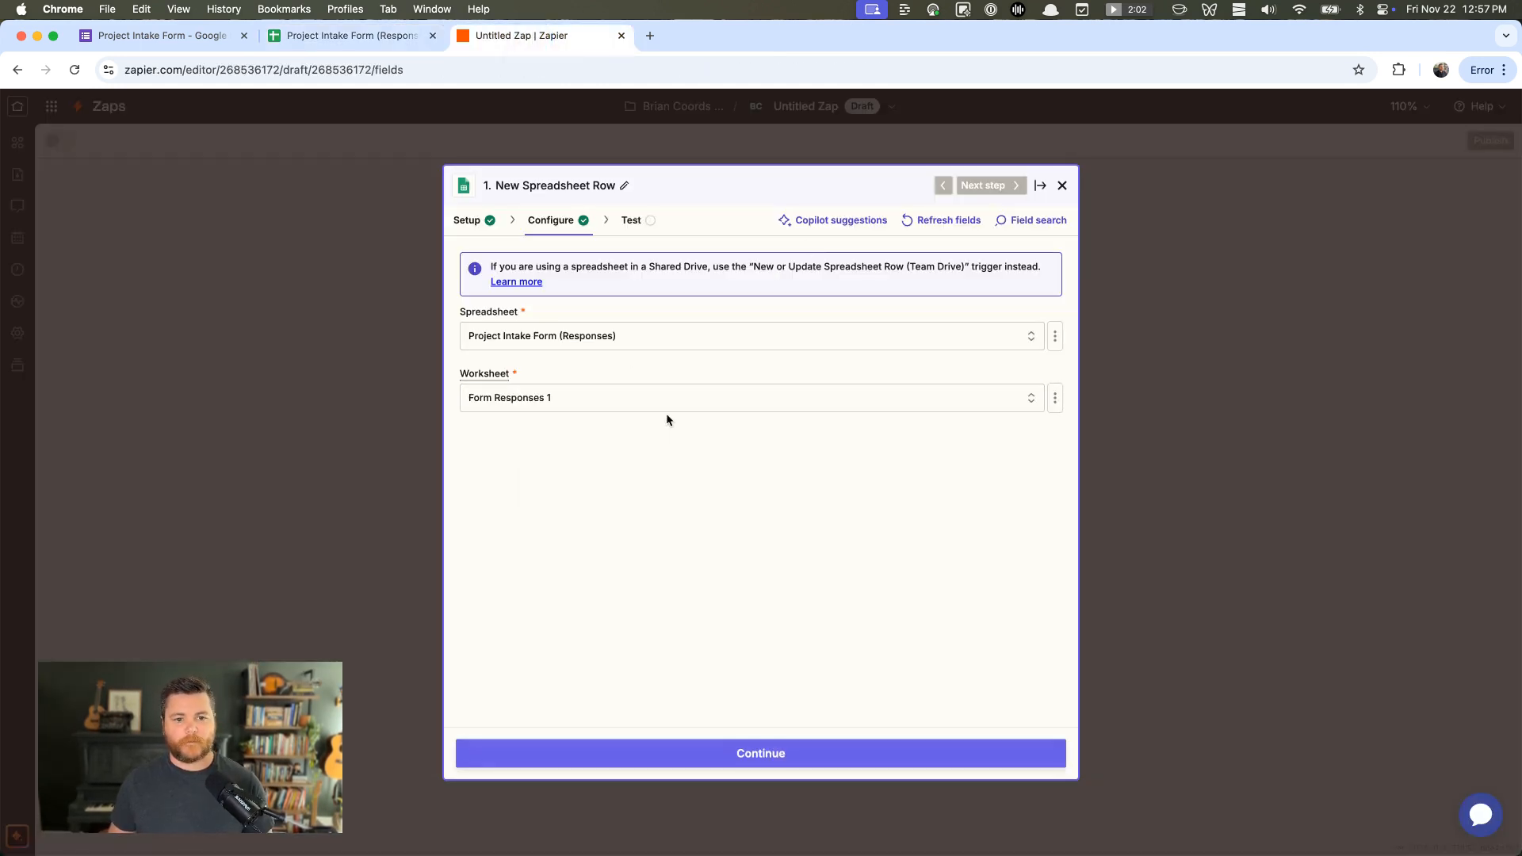
click(825, 756)
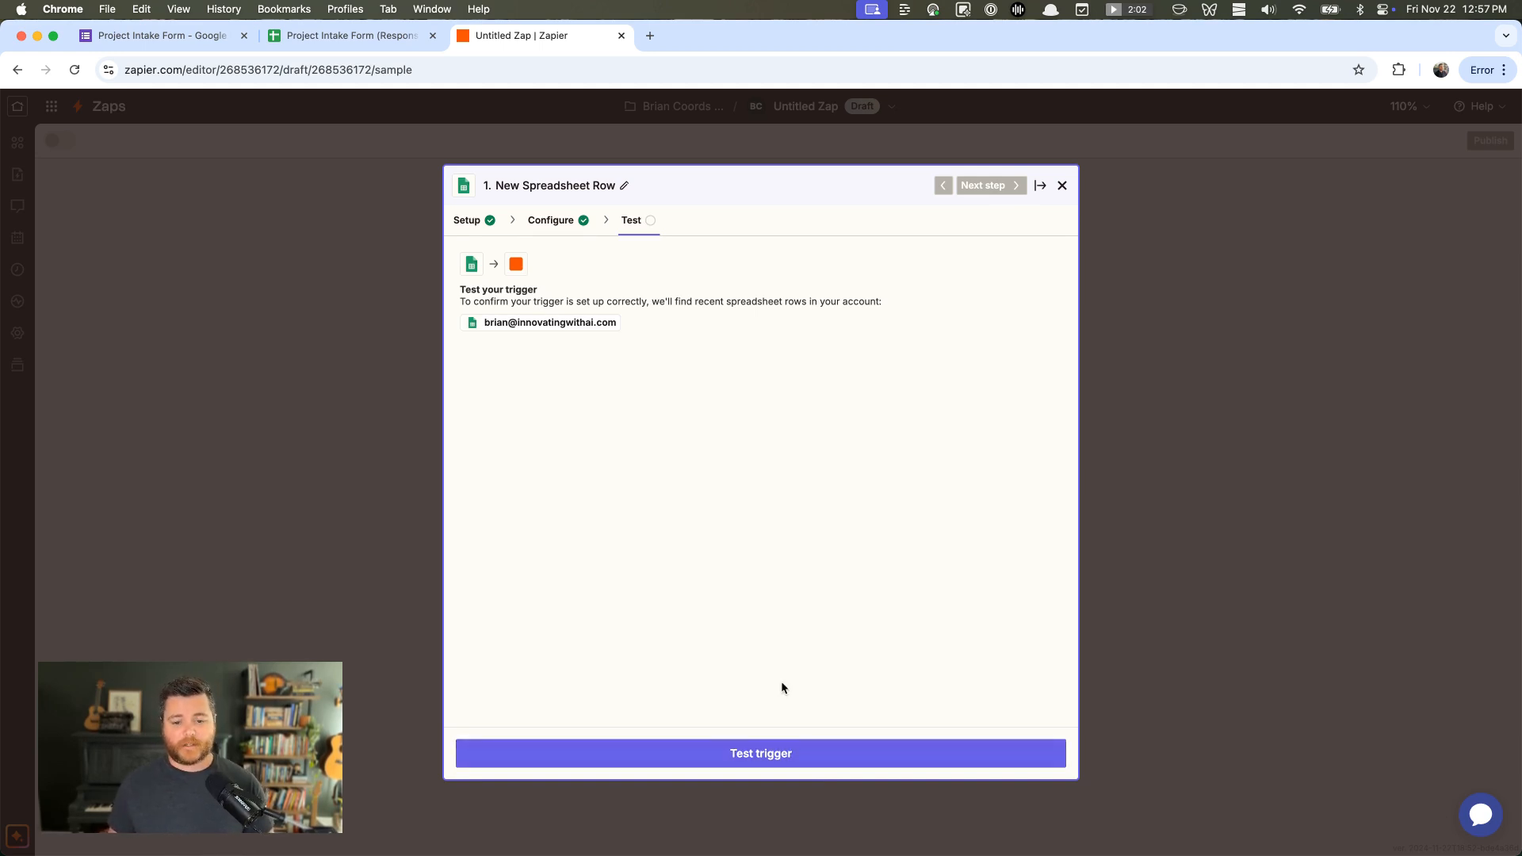
click(784, 754)
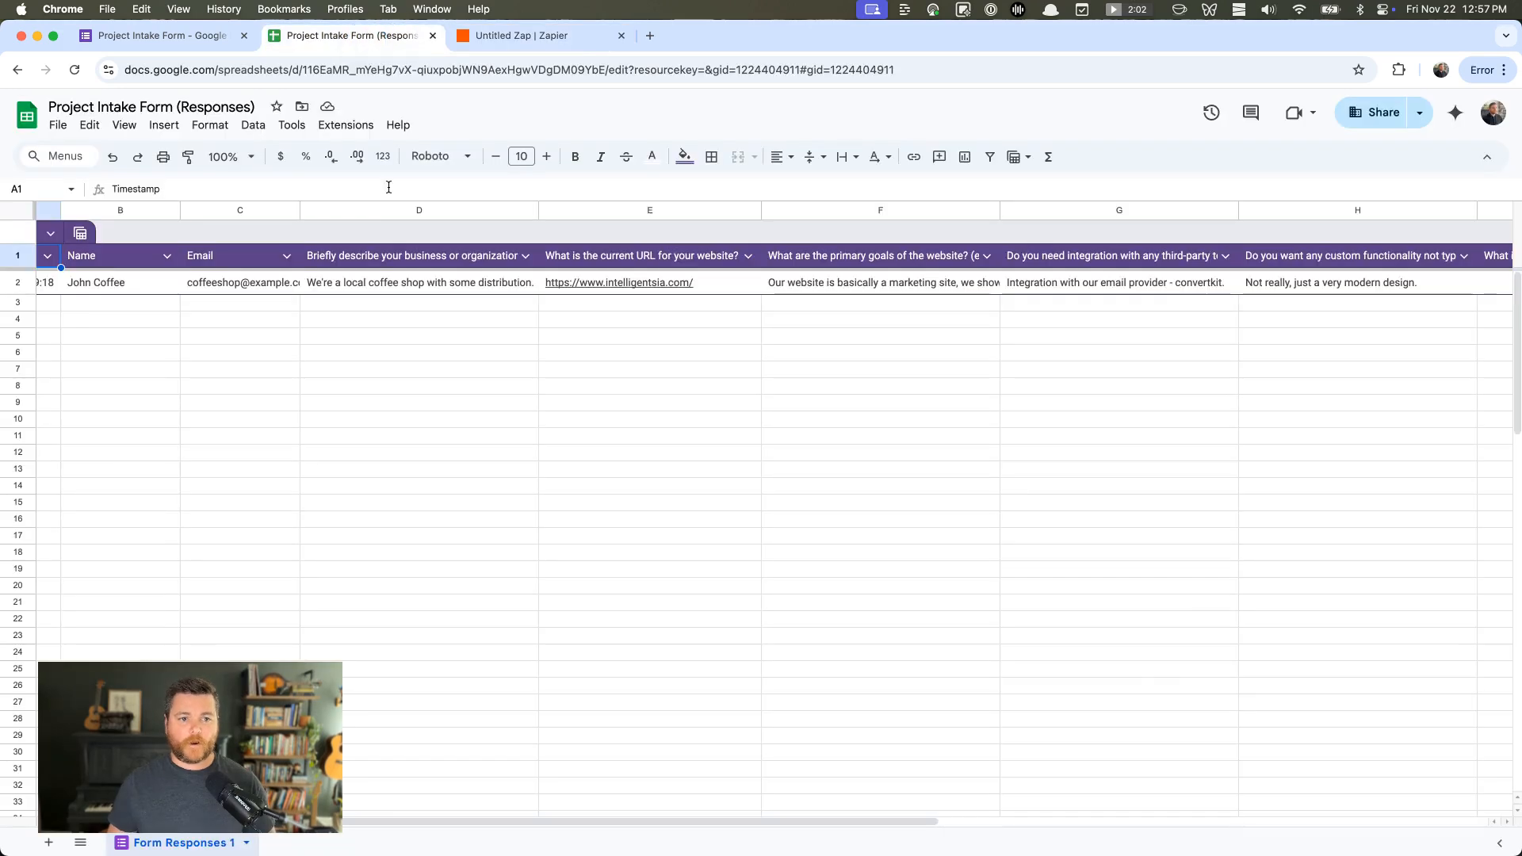
Review the pulled test record in Zapier against the response sheet, from the contact's name and business description to integrations, custom functionality and budget
click(348, 35)
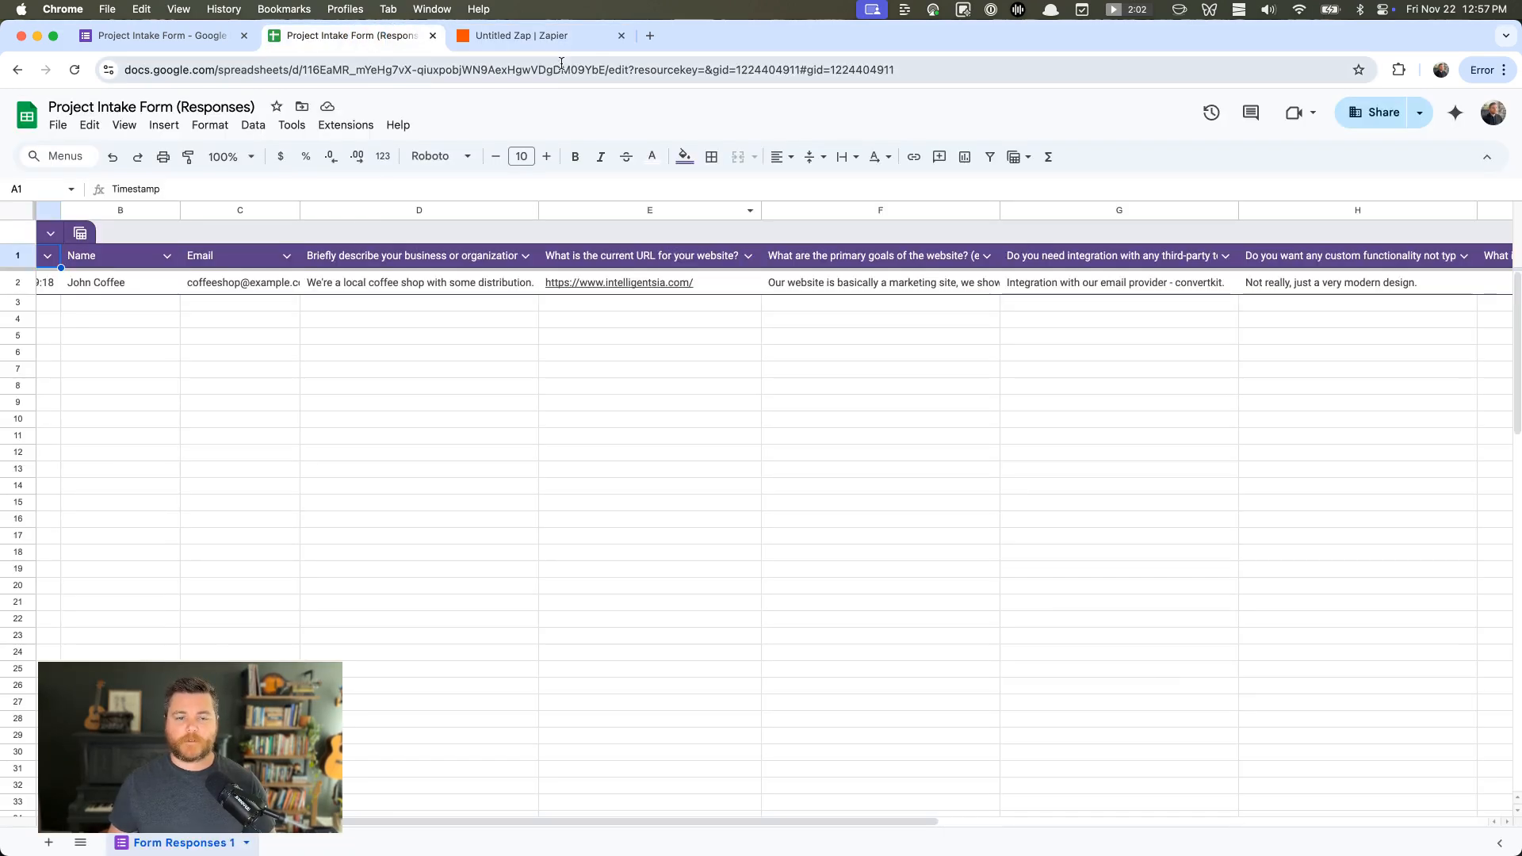
click(539, 36)
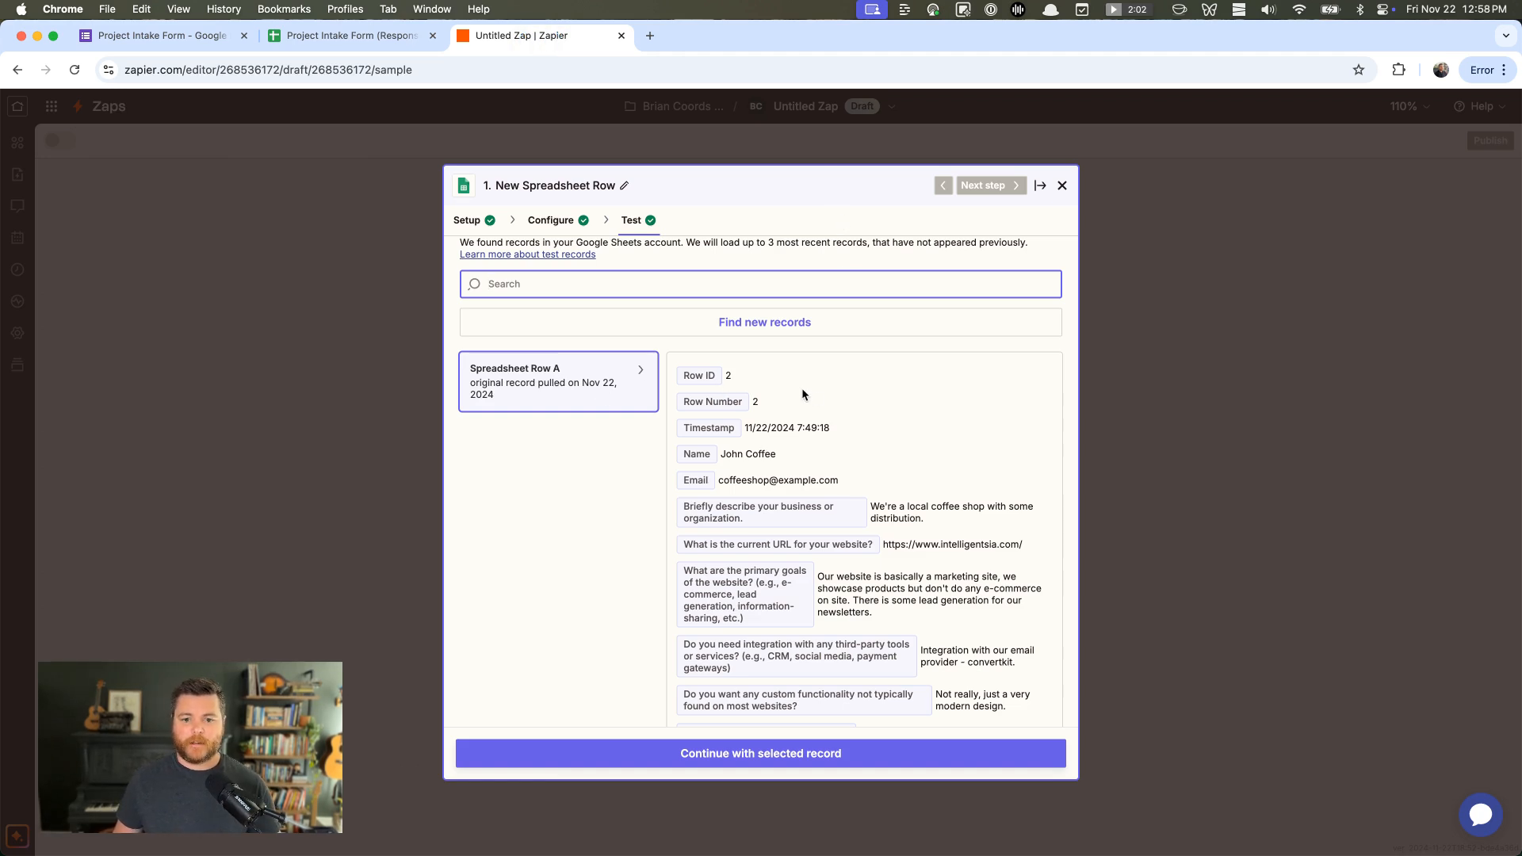
scroll(802, 387, down, 2)
drag(724, 383, 810, 383)
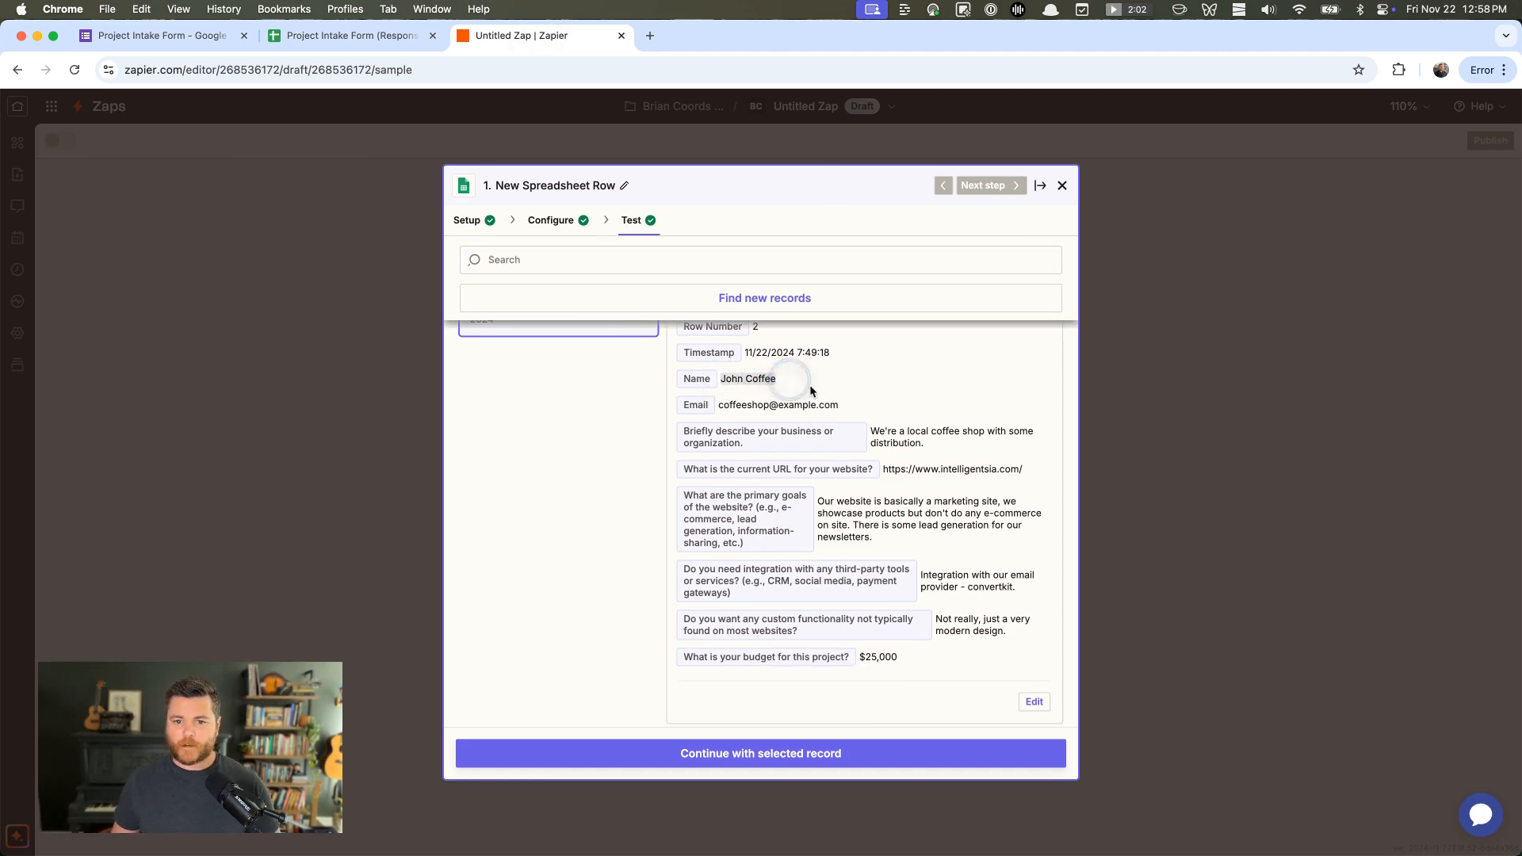
drag(871, 432, 922, 442)
drag(920, 664, 857, 663)
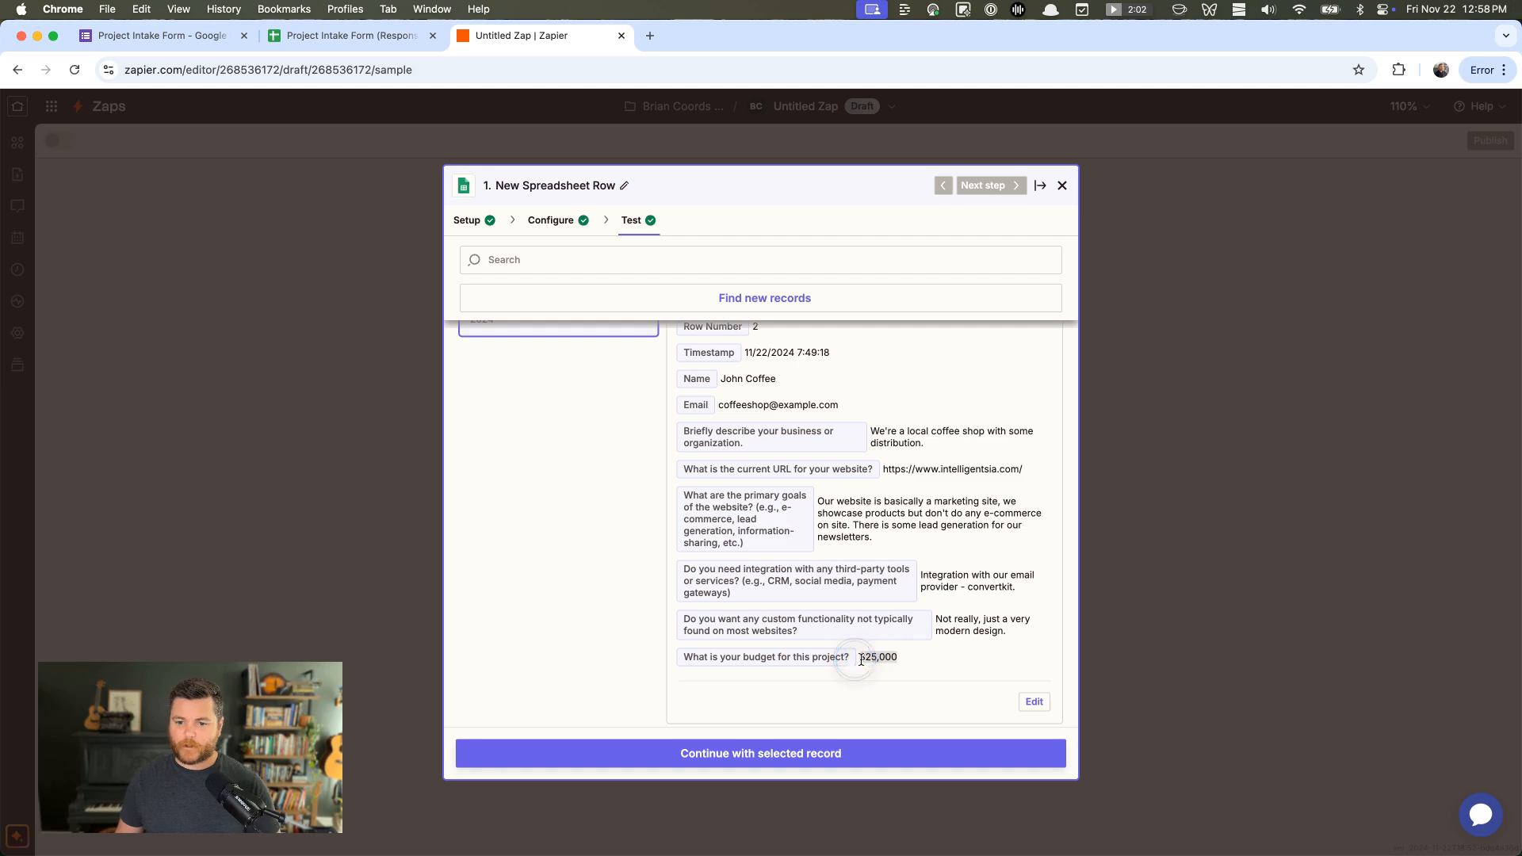
drag(1029, 630, 999, 624)
click(962, 586)
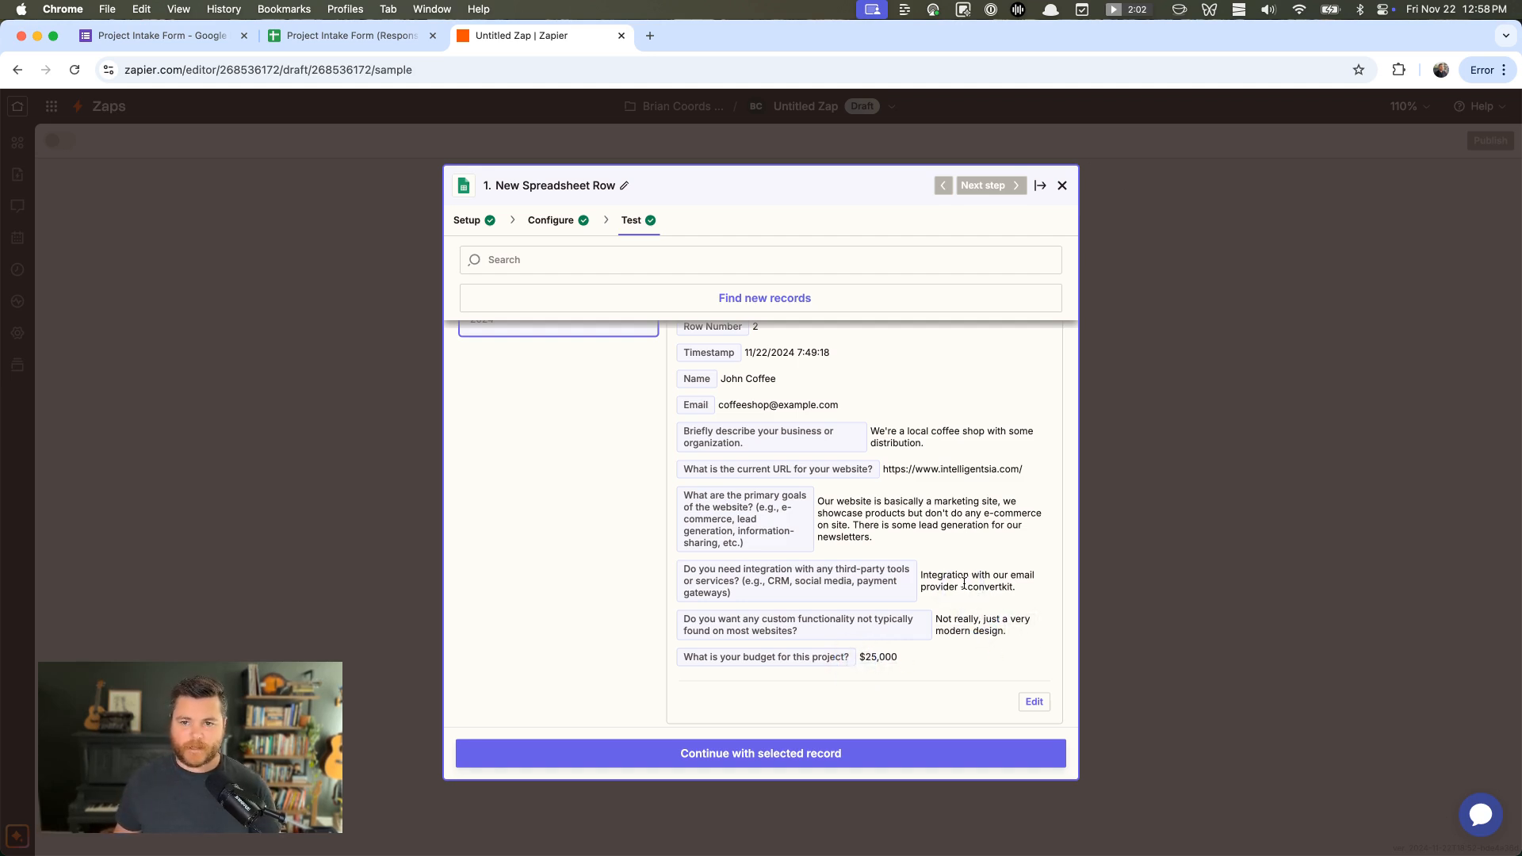
Continue with the selected test record and set ChatGPT as the app for the second step
click(777, 754)
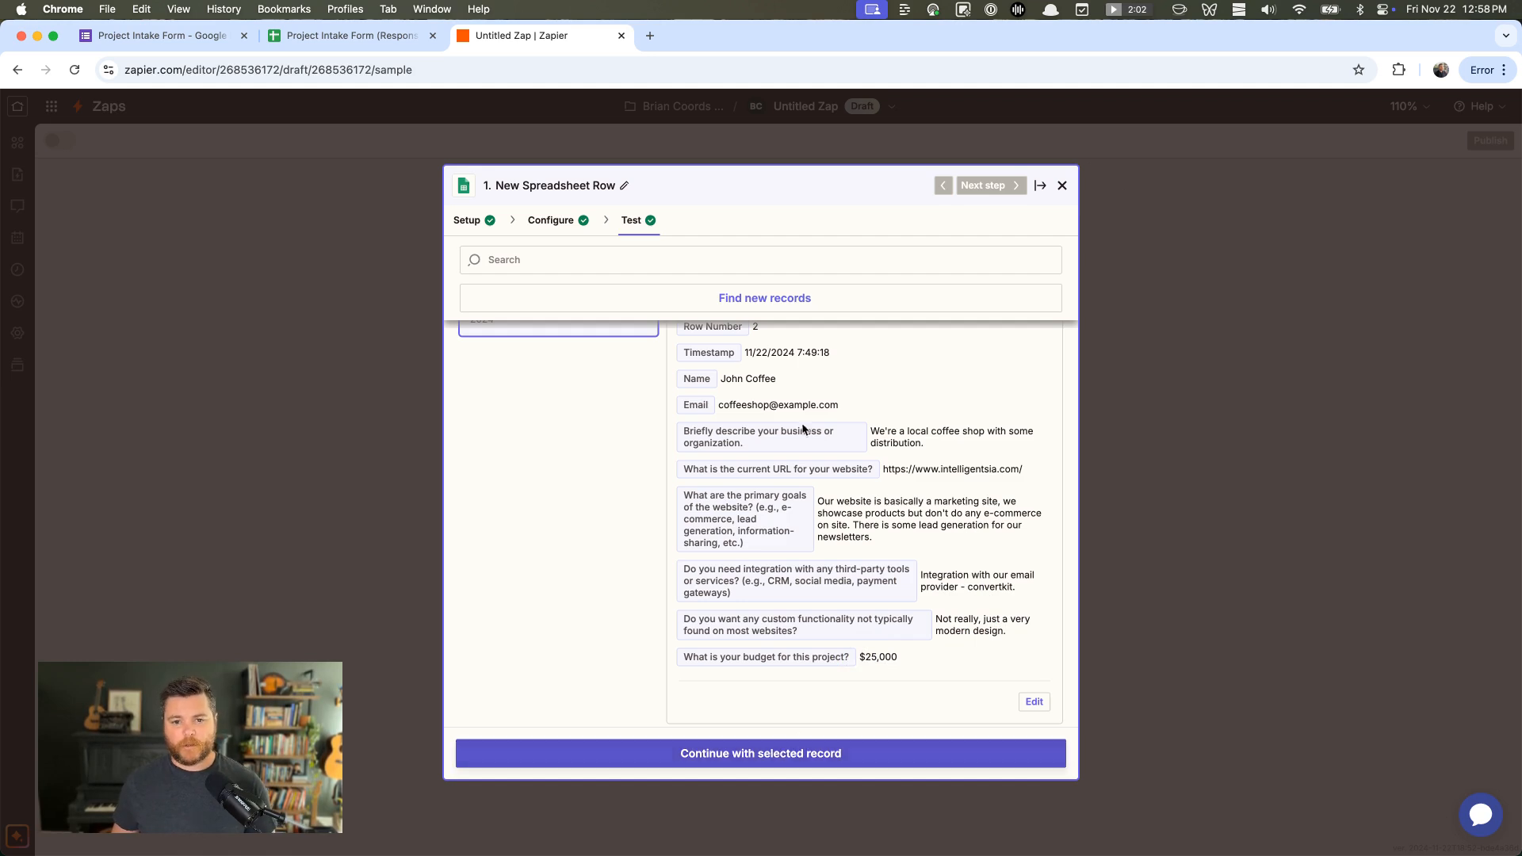
click(764, 754)
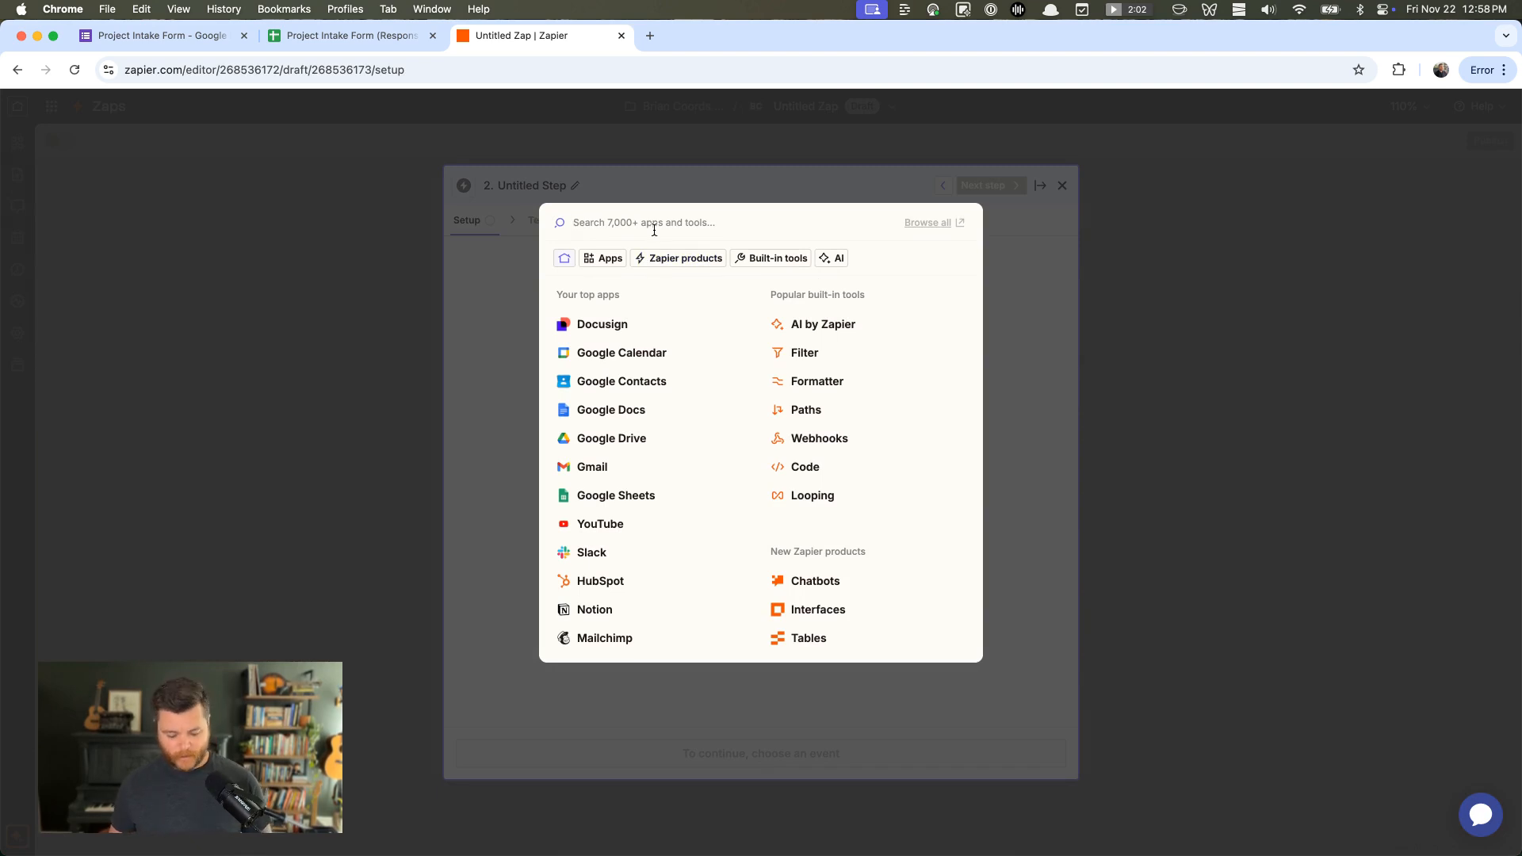
text(chat)
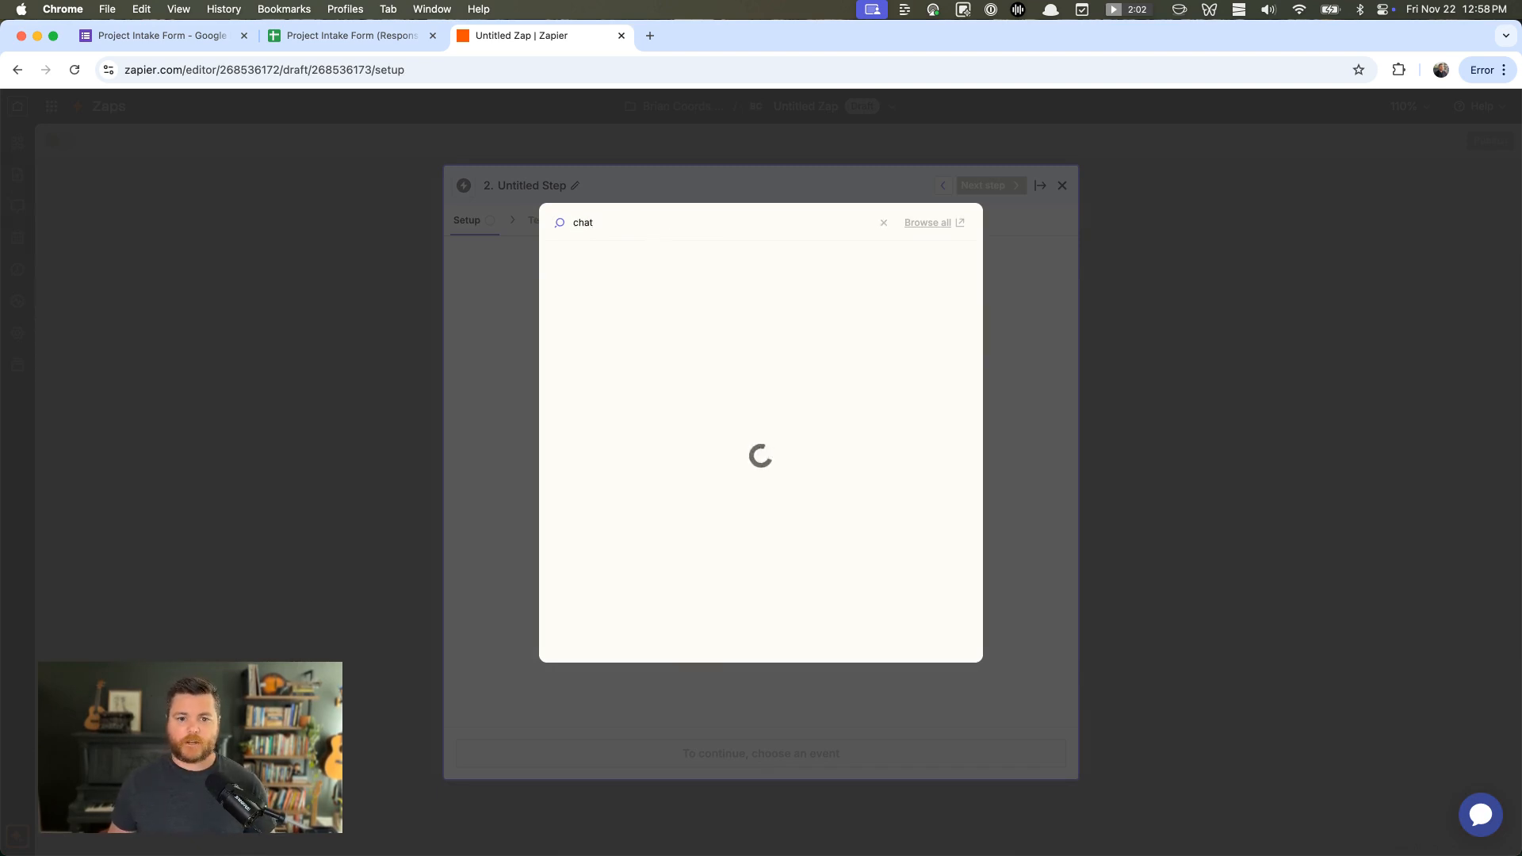
click(618, 271)
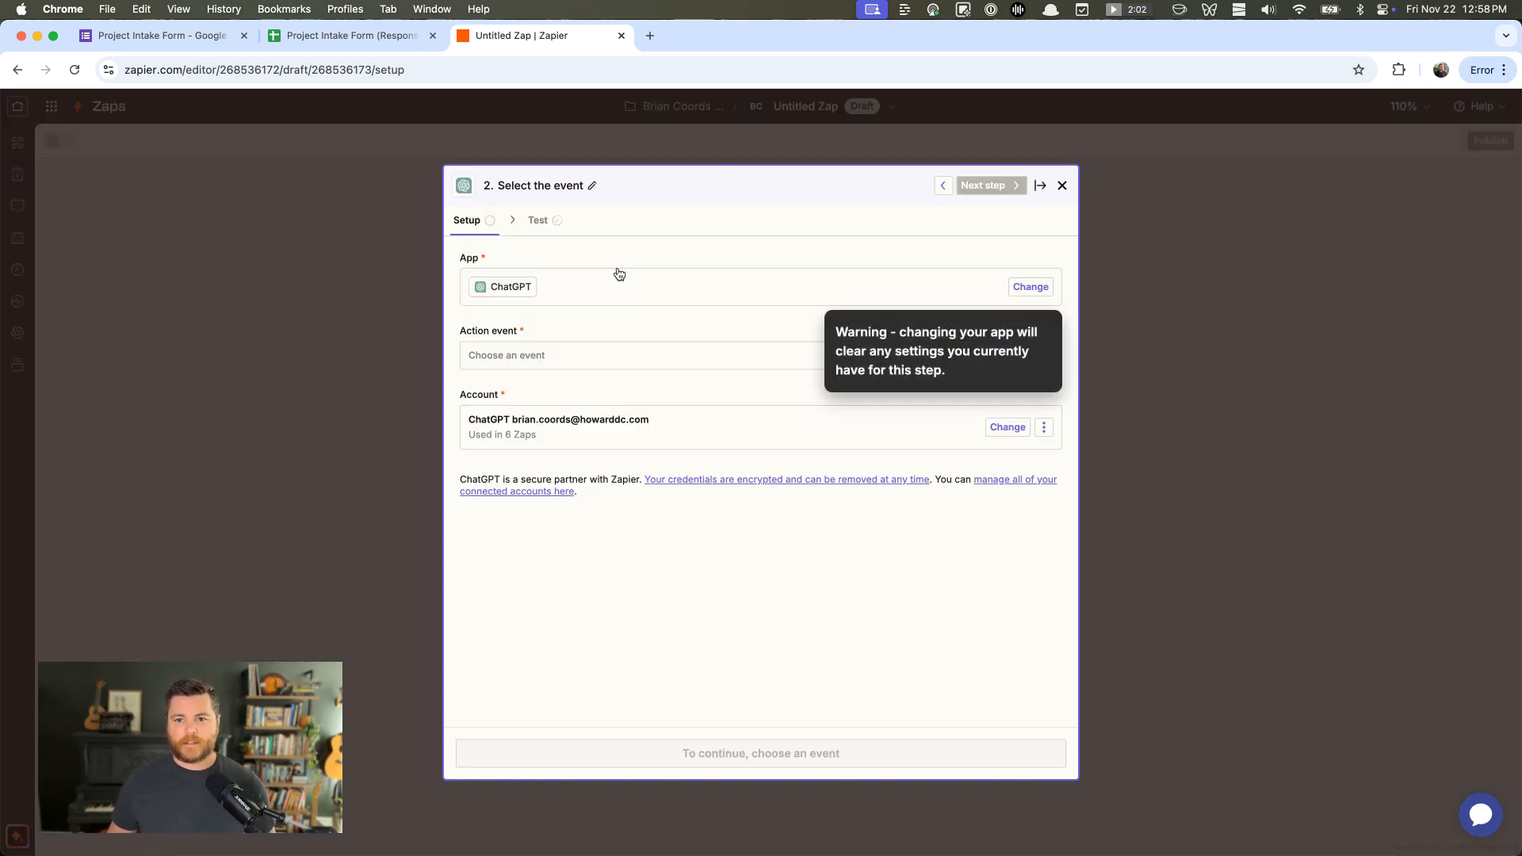
Set the ChatGPT step's action event to Conversation and proceed to its configuration in the expanded view
click(1040, 186)
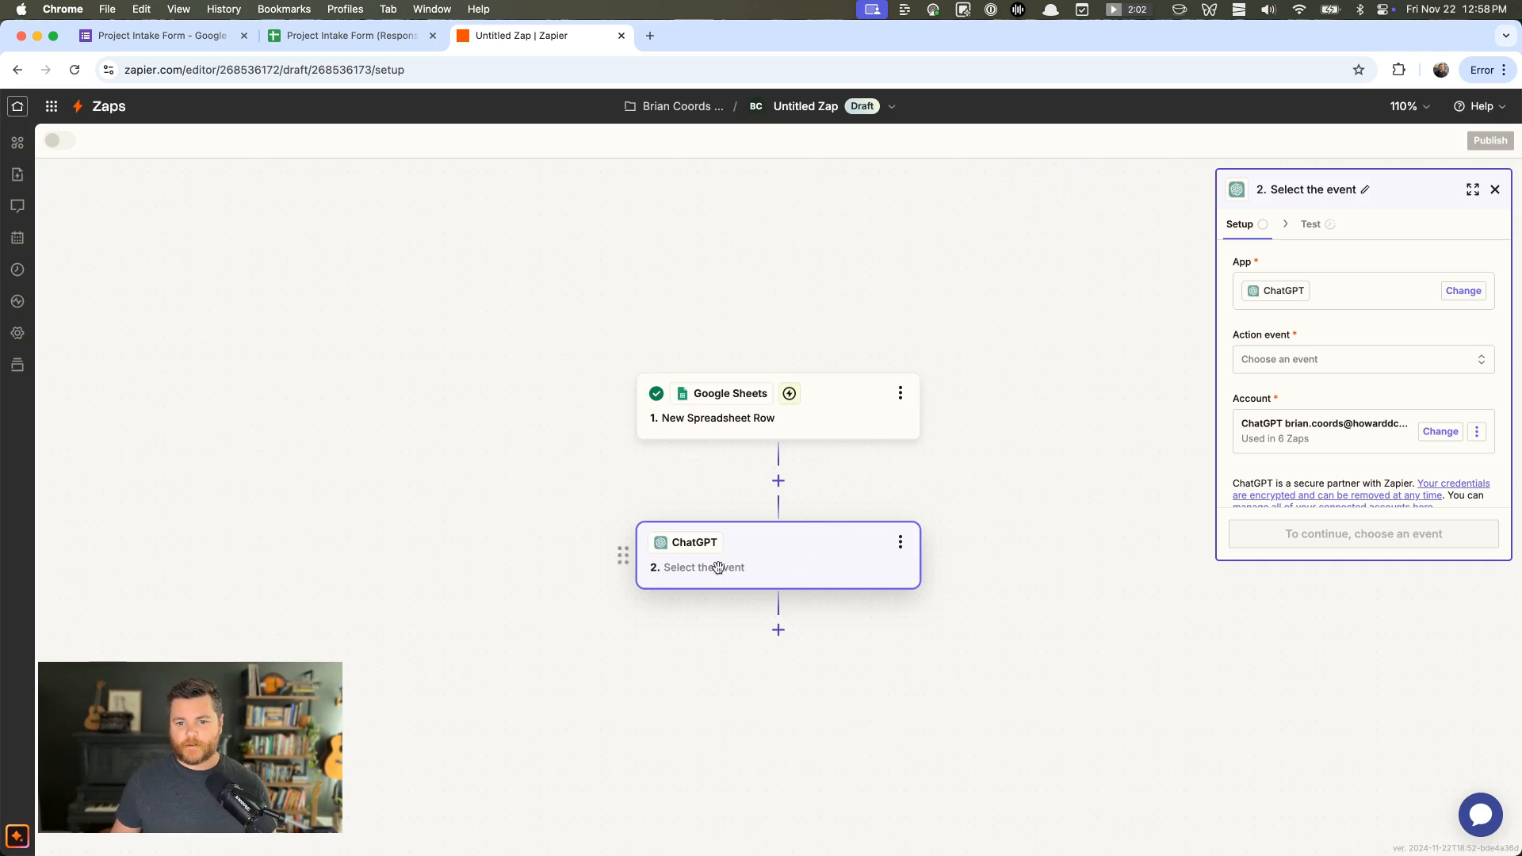
click(1472, 190)
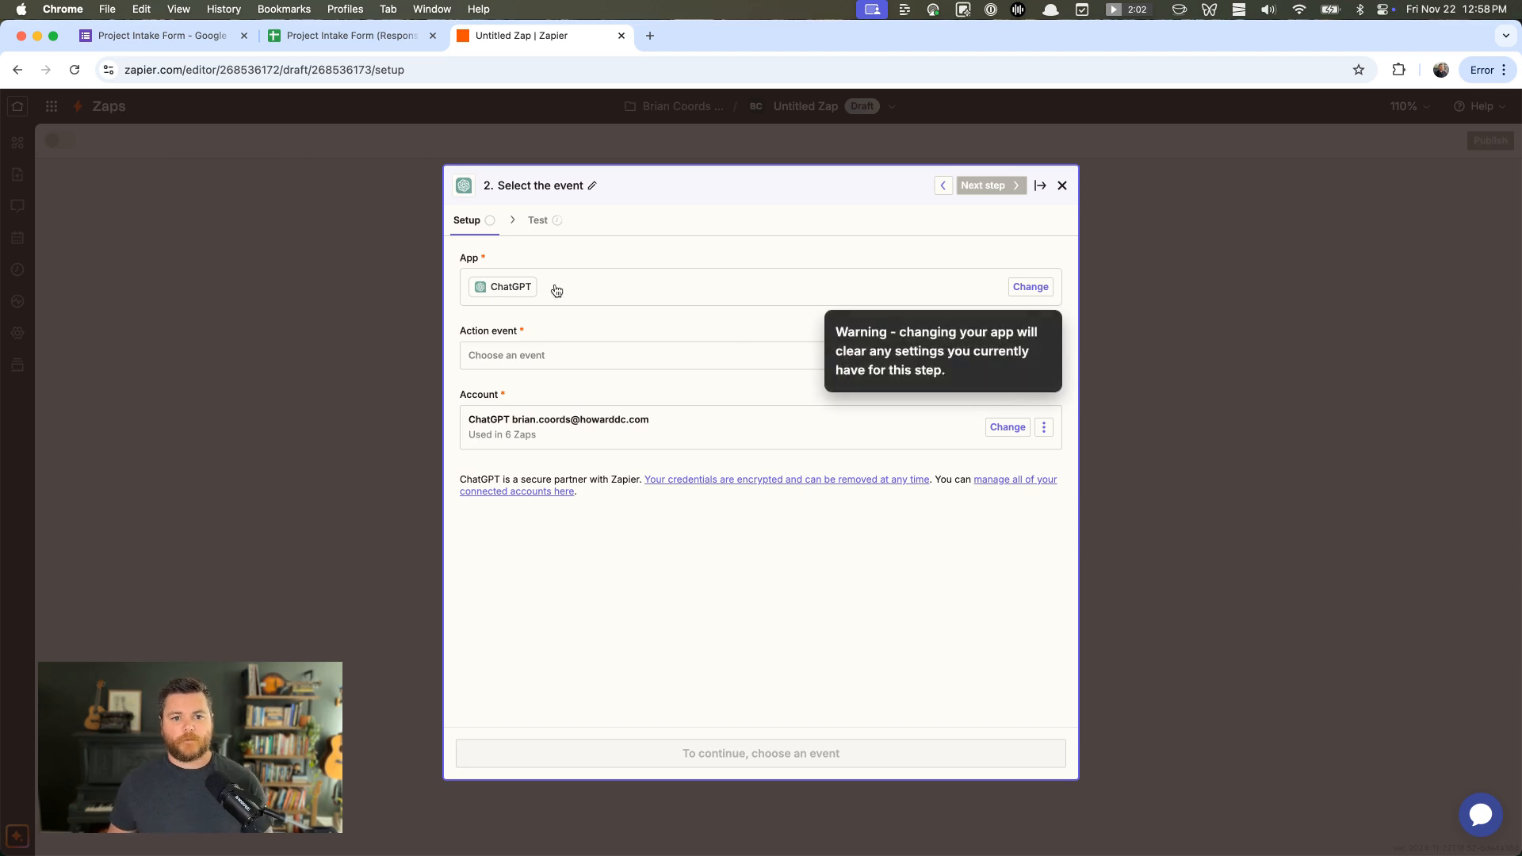
click(628, 357)
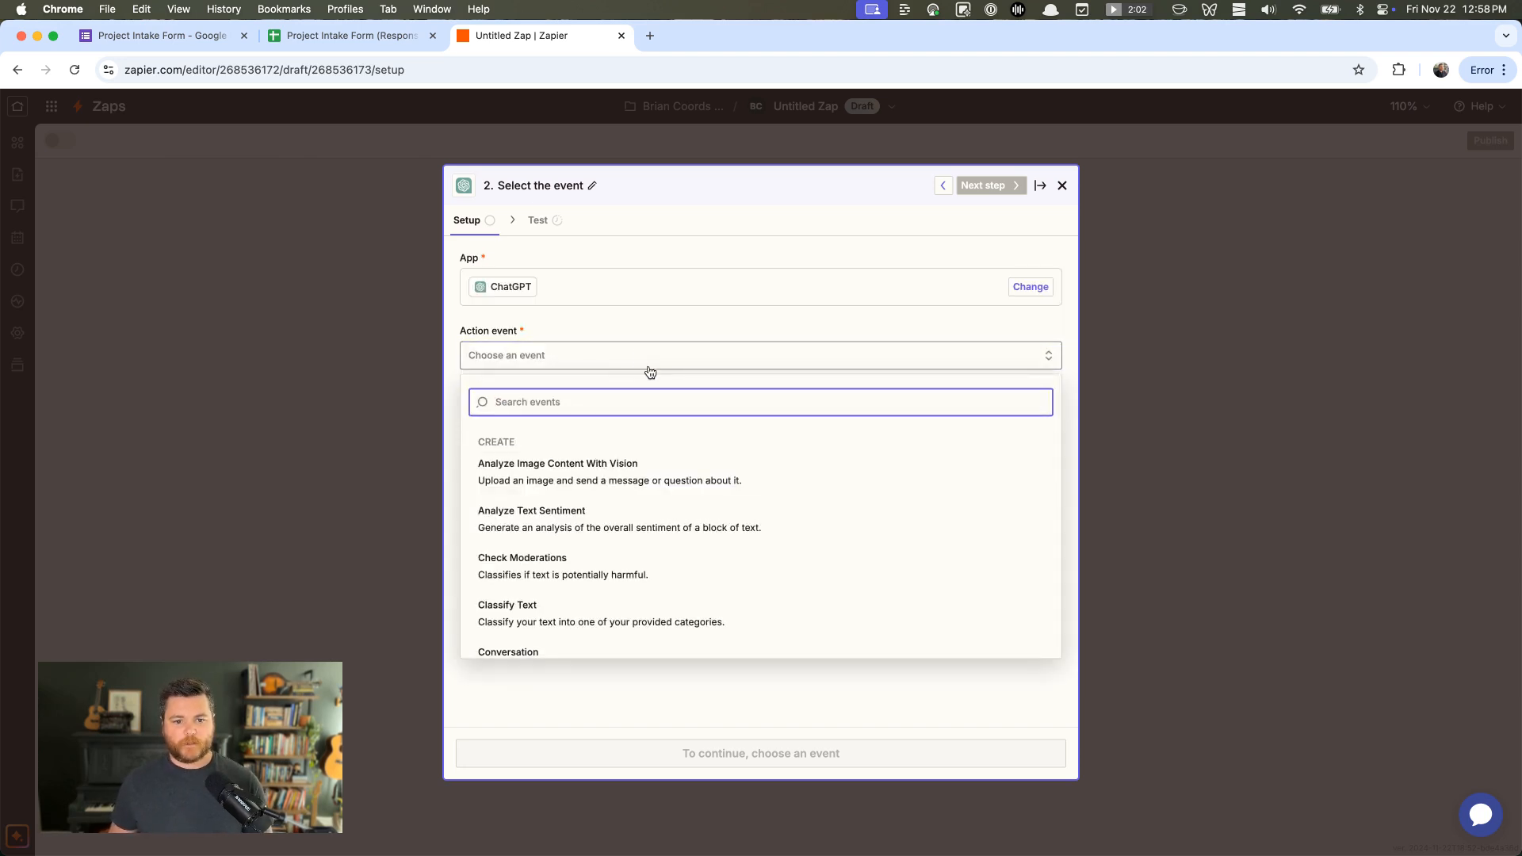
scroll(621, 534, down, 3)
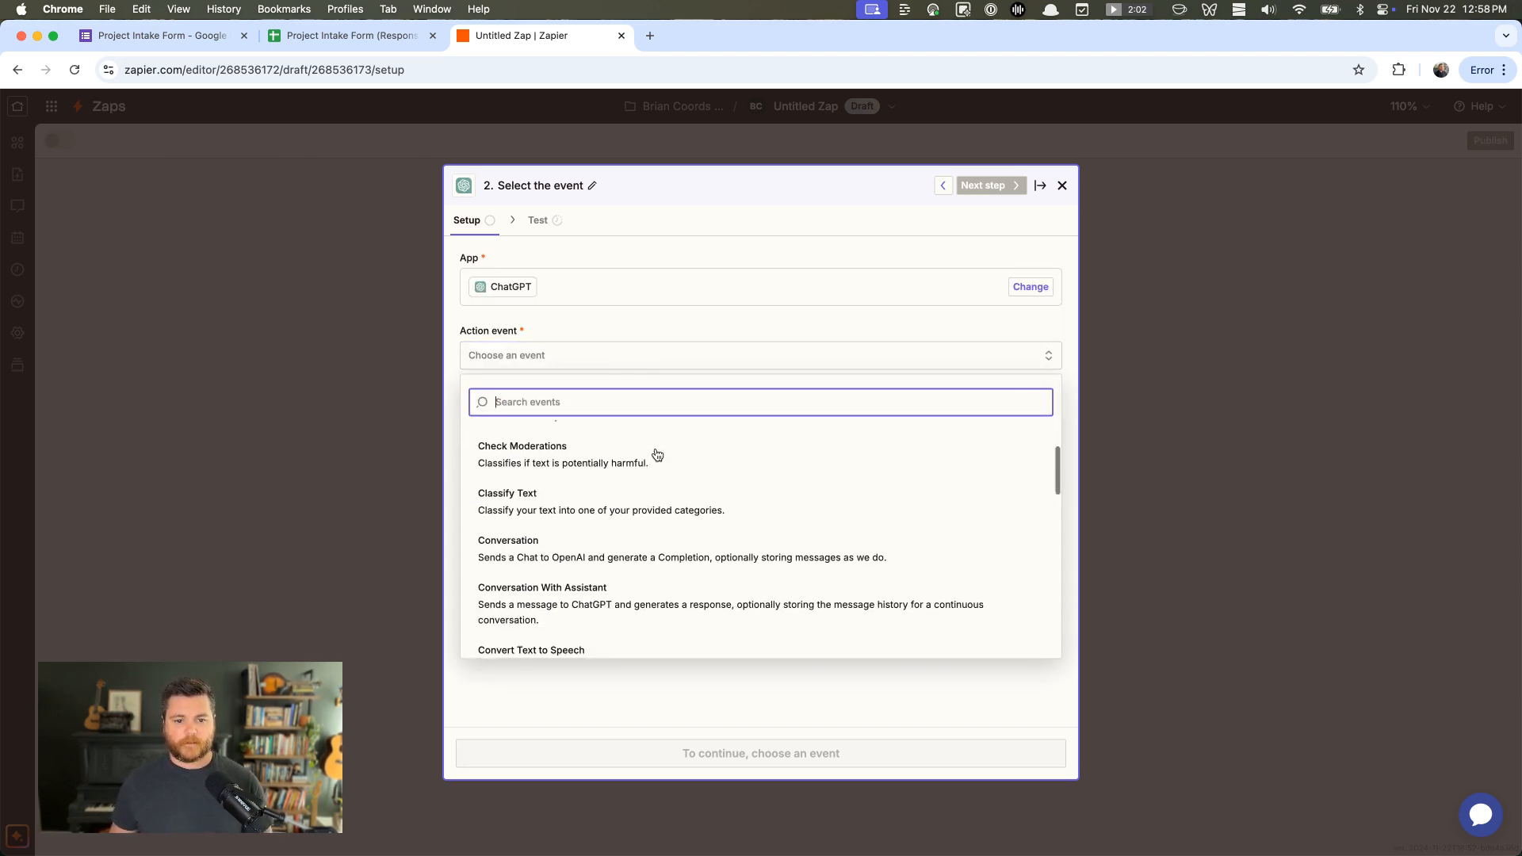
click(535, 542)
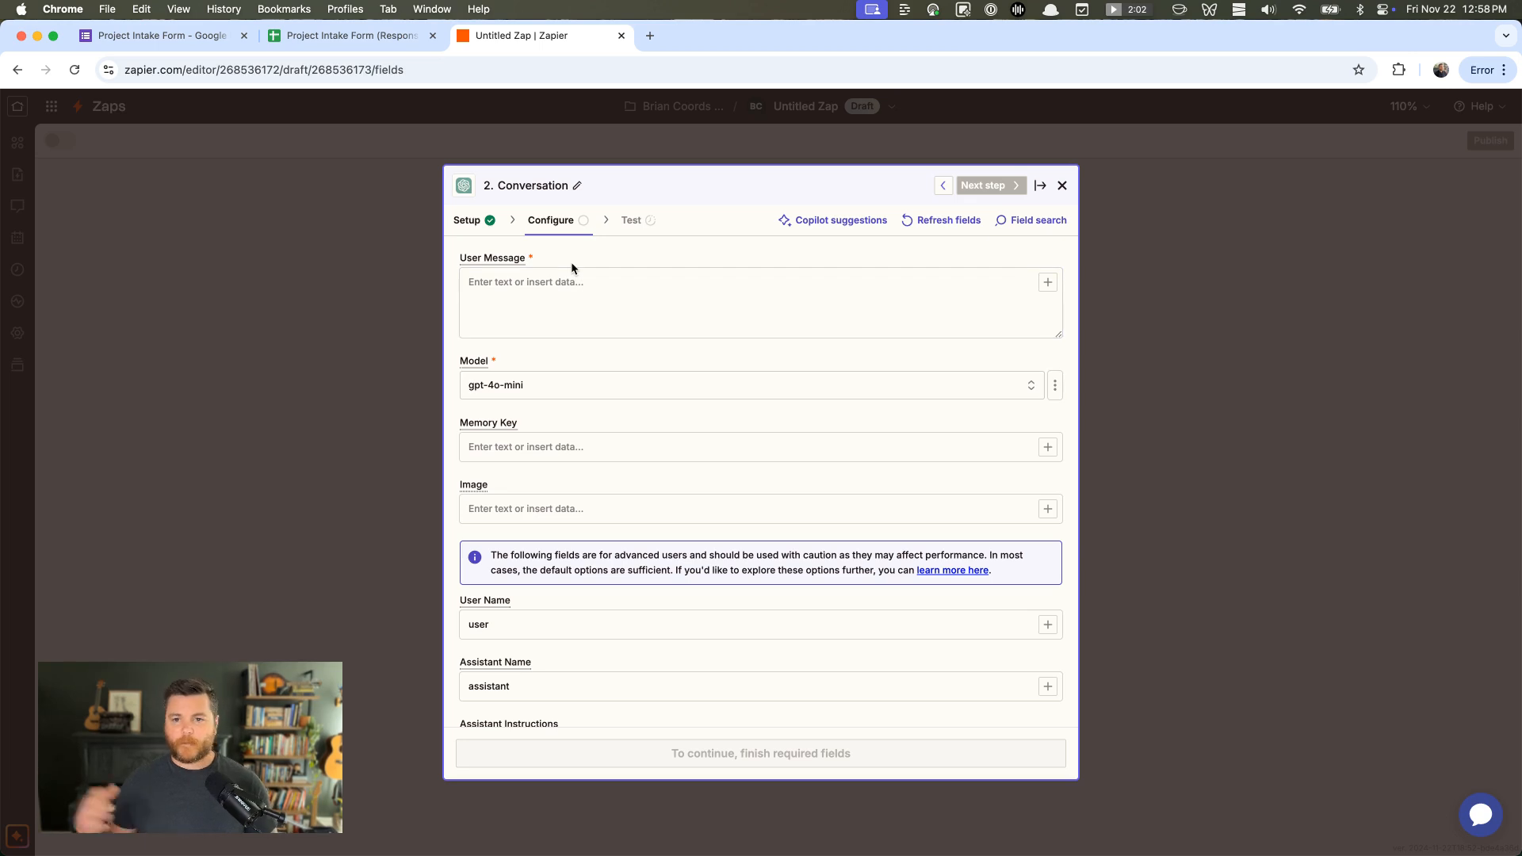
click(816, 294)
click(516, 285)
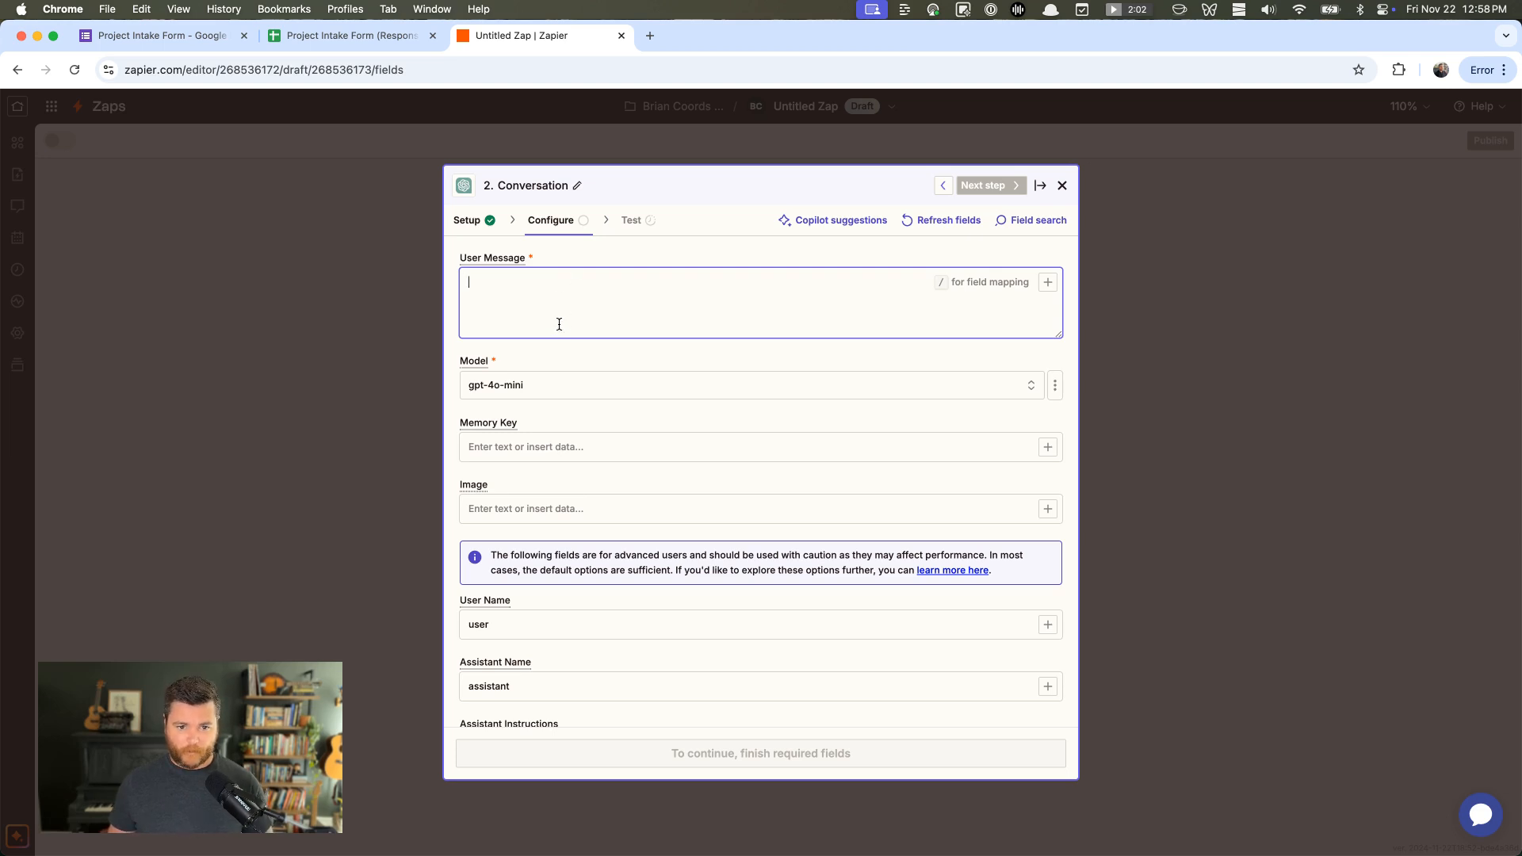
click(1047, 282)
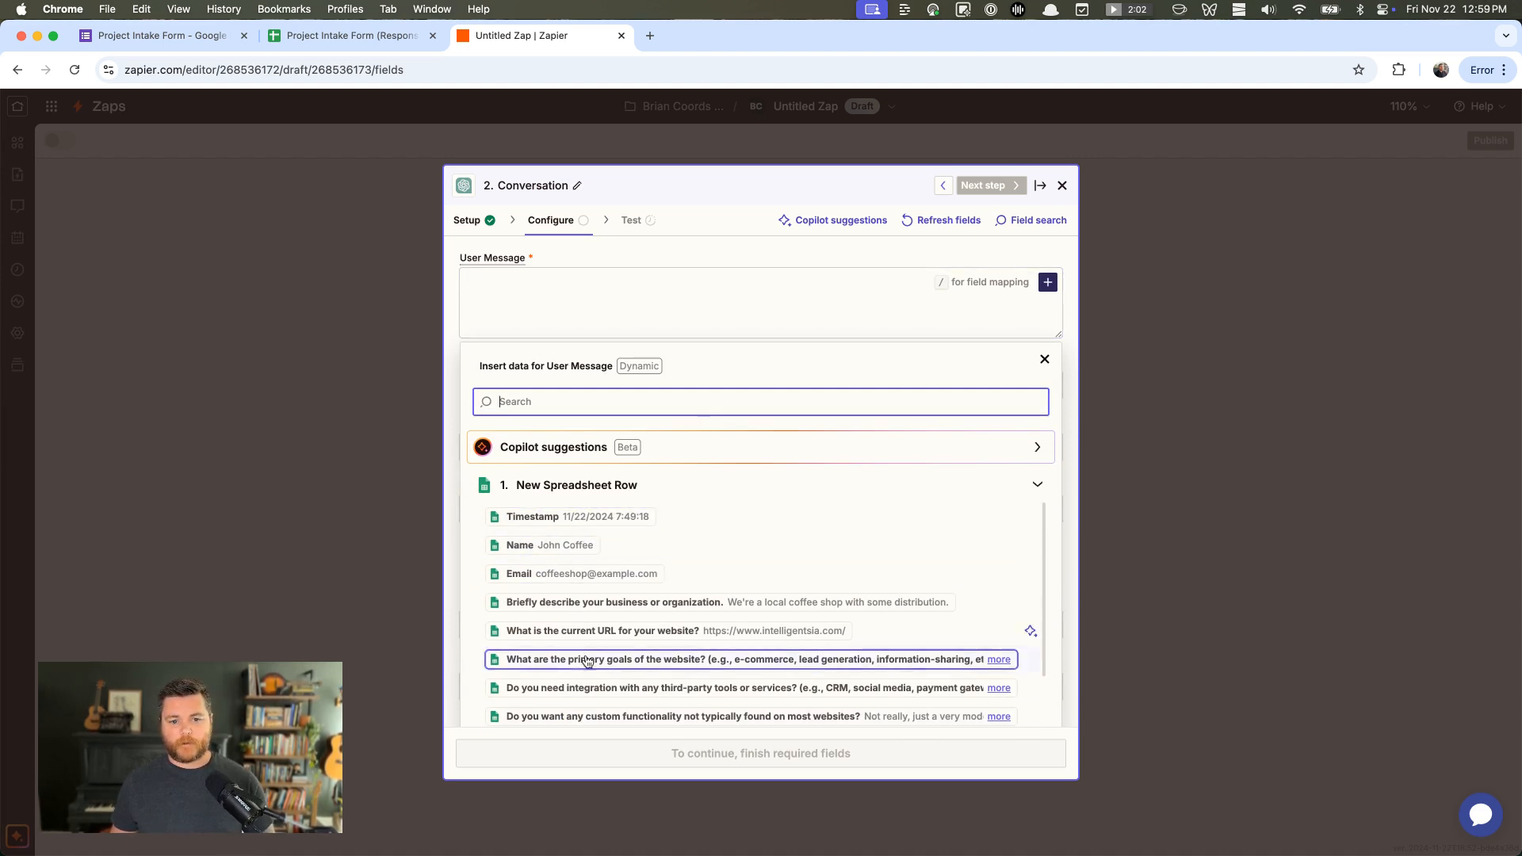
click(588, 286)
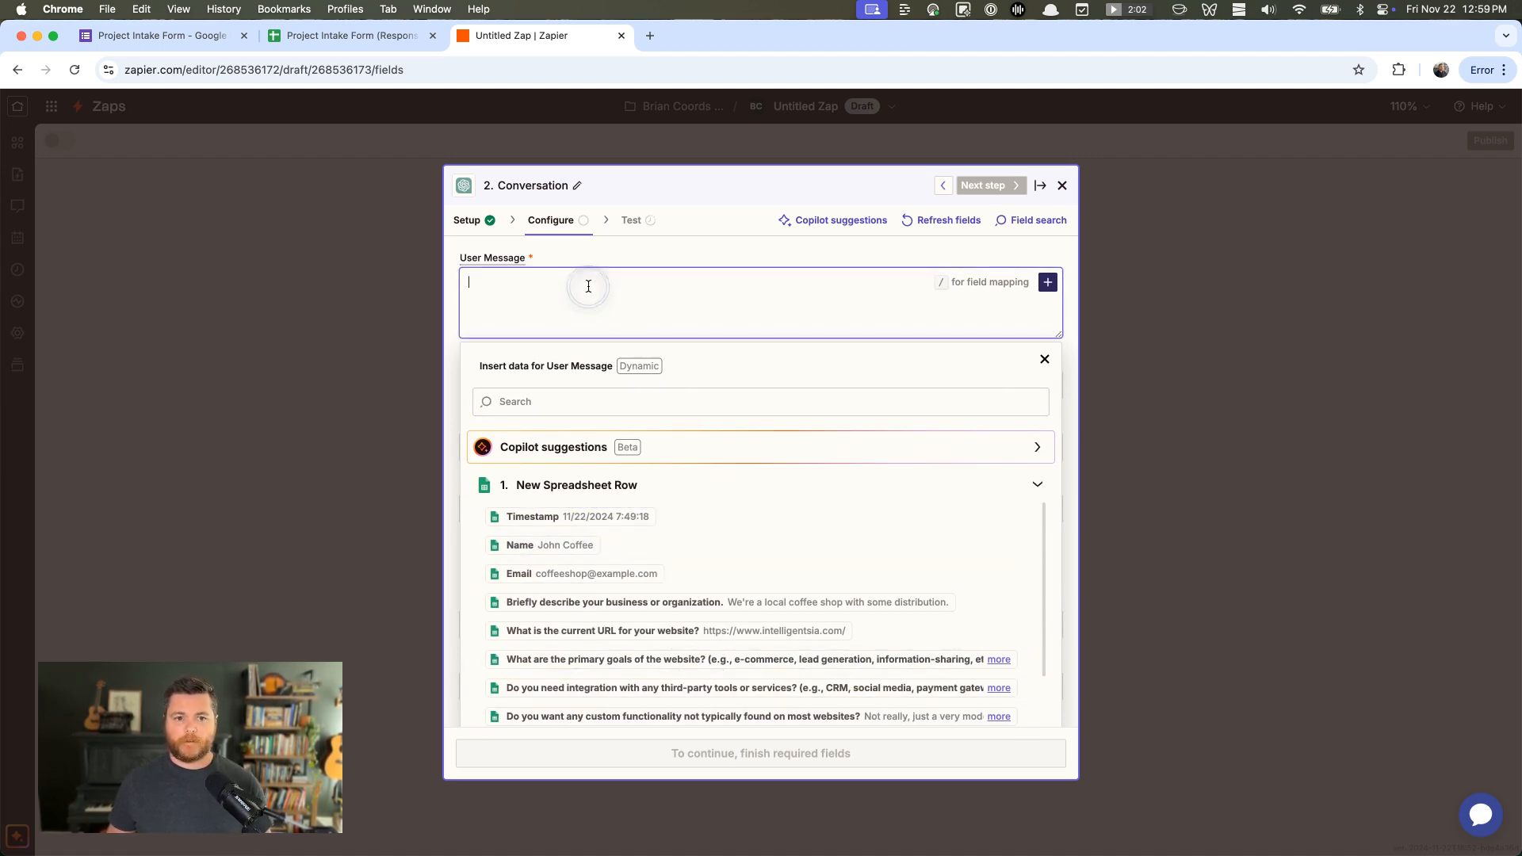
click(1046, 359)
Write a User Message with labels for business, current URL, website goals, custom integrations and functionality, ending "determine a realistic minimum budget and return just the value."
click(682, 301)
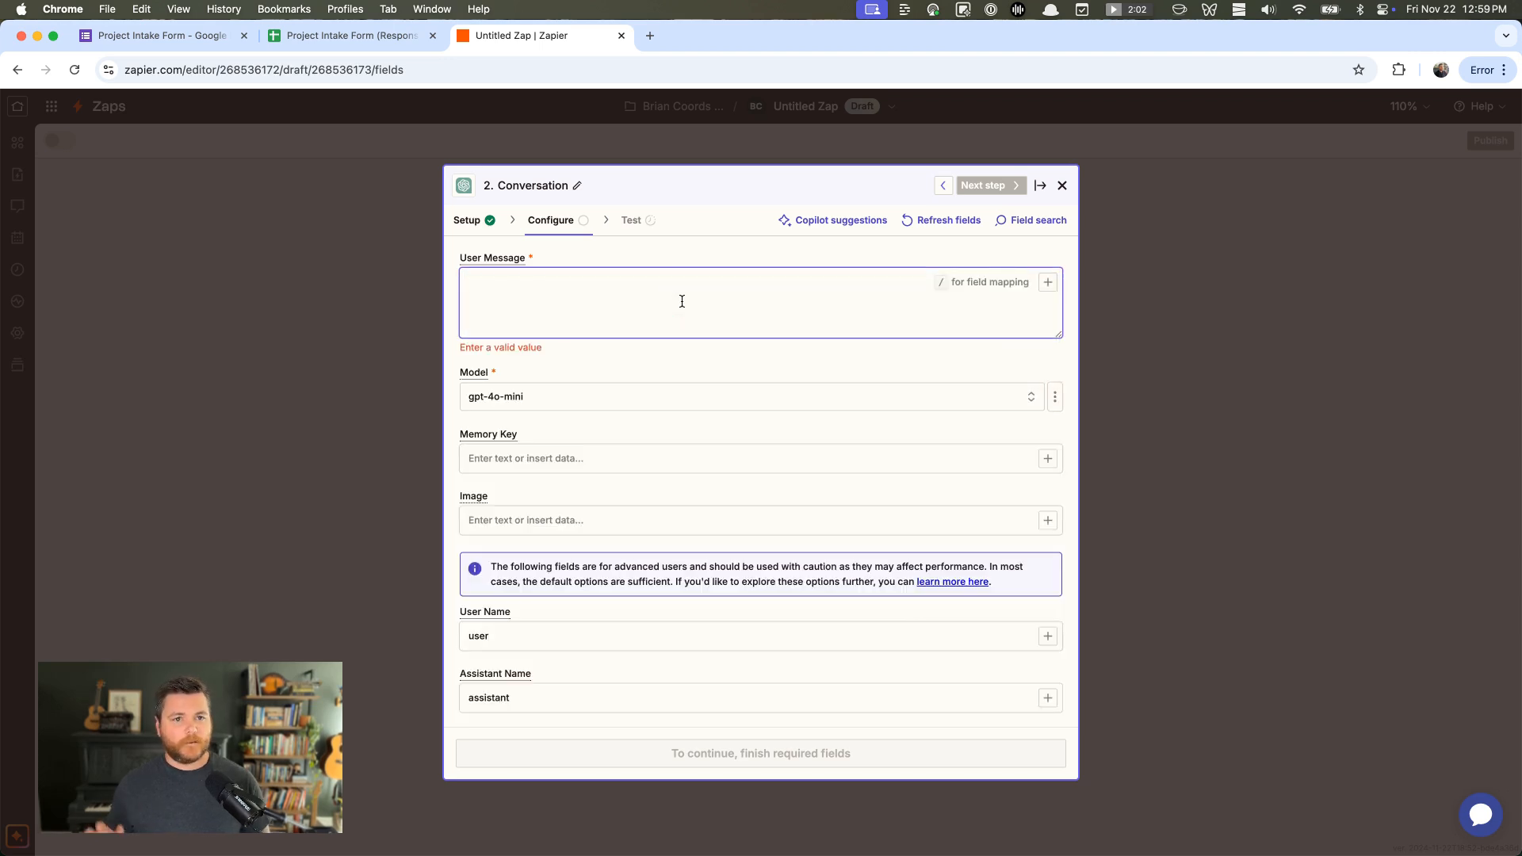
text(A potential client describes their business as:  And their current URL is visible at:  Interested in a new website that will:  Custom integrations:  Custom functionality:  Based on this, determine a realistic minimum budget and return just the value.)
Insert the business description and current website URL fields from the spreadsheet row after their matching labels in the User Message
click(705, 282)
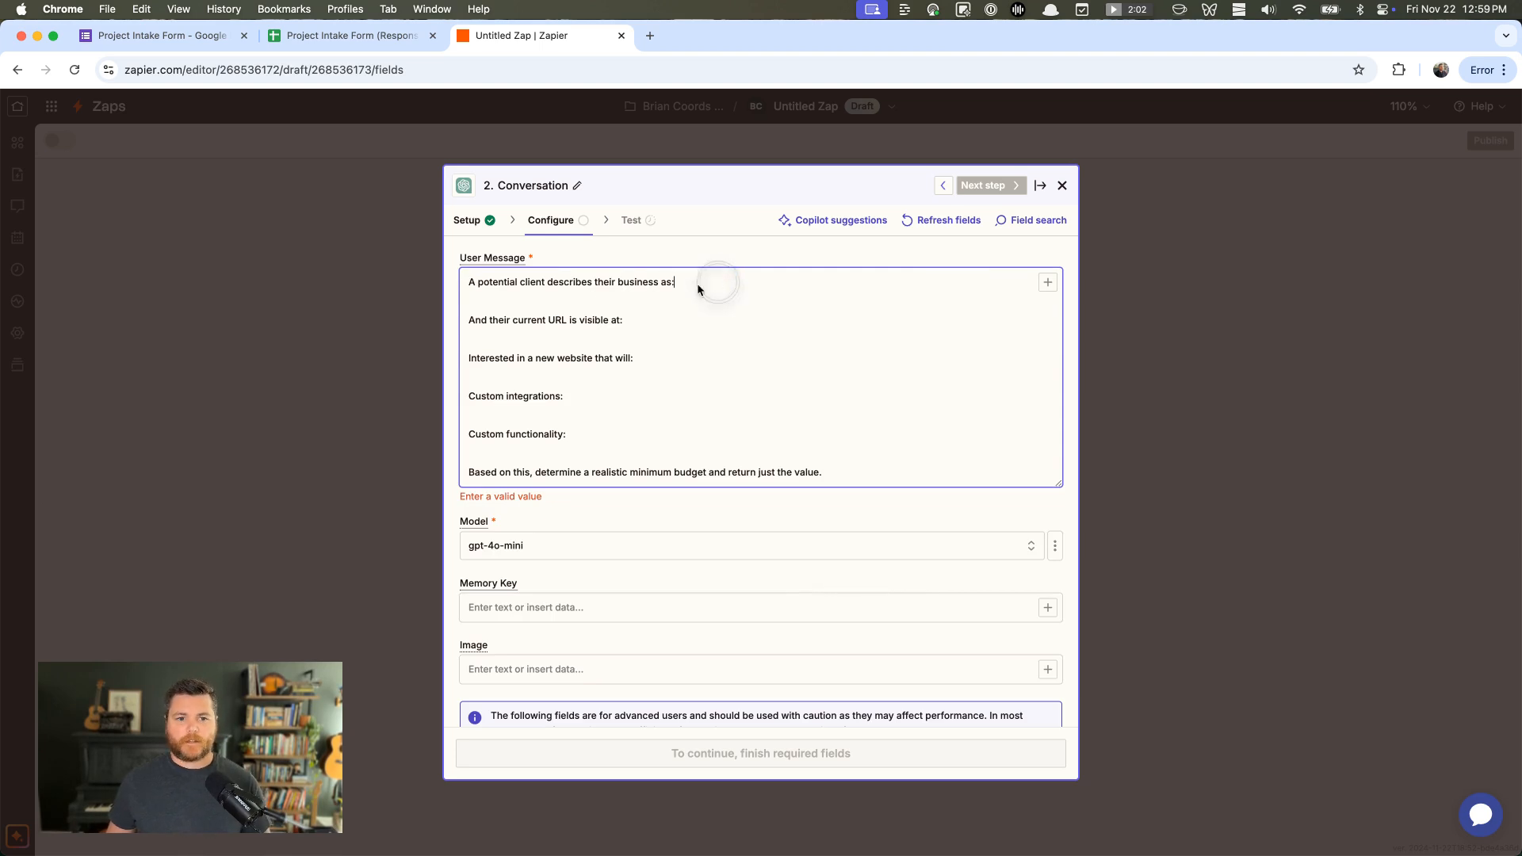
click(1047, 282)
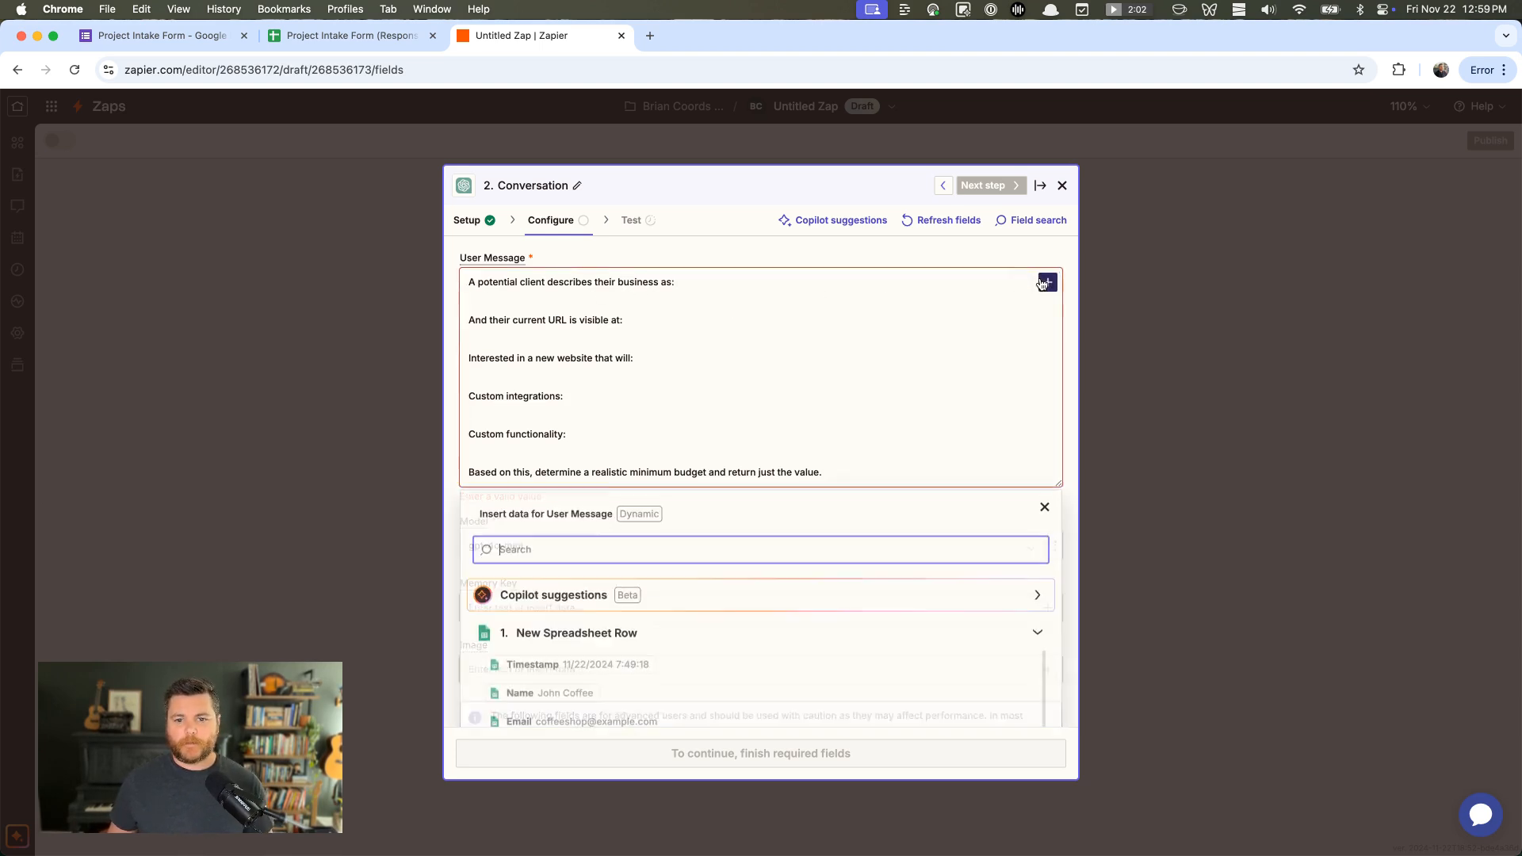
scroll(728, 594, down, 3)
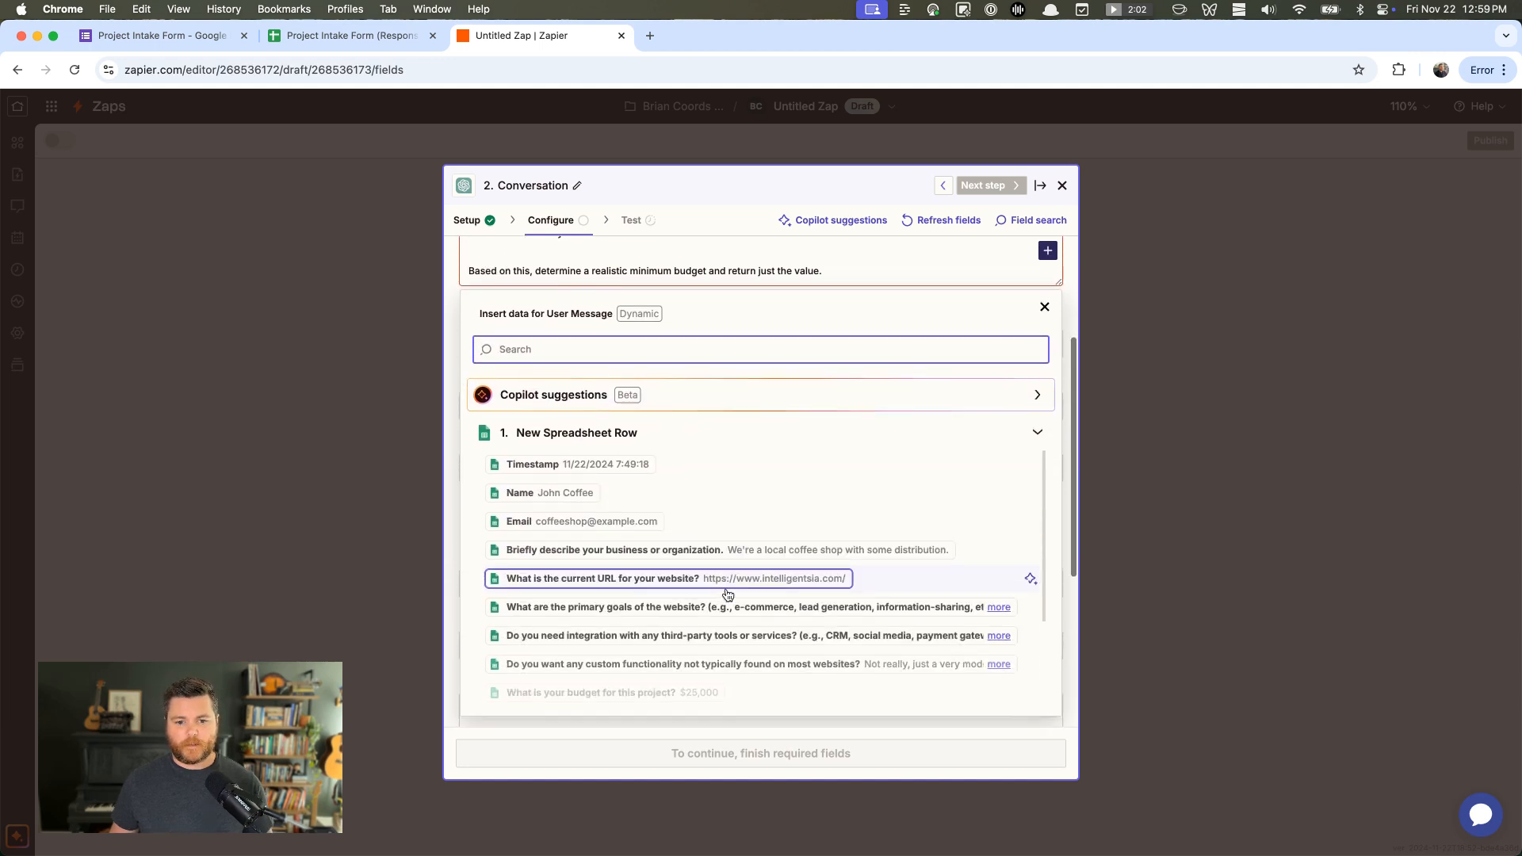
click(634, 538)
click(645, 340)
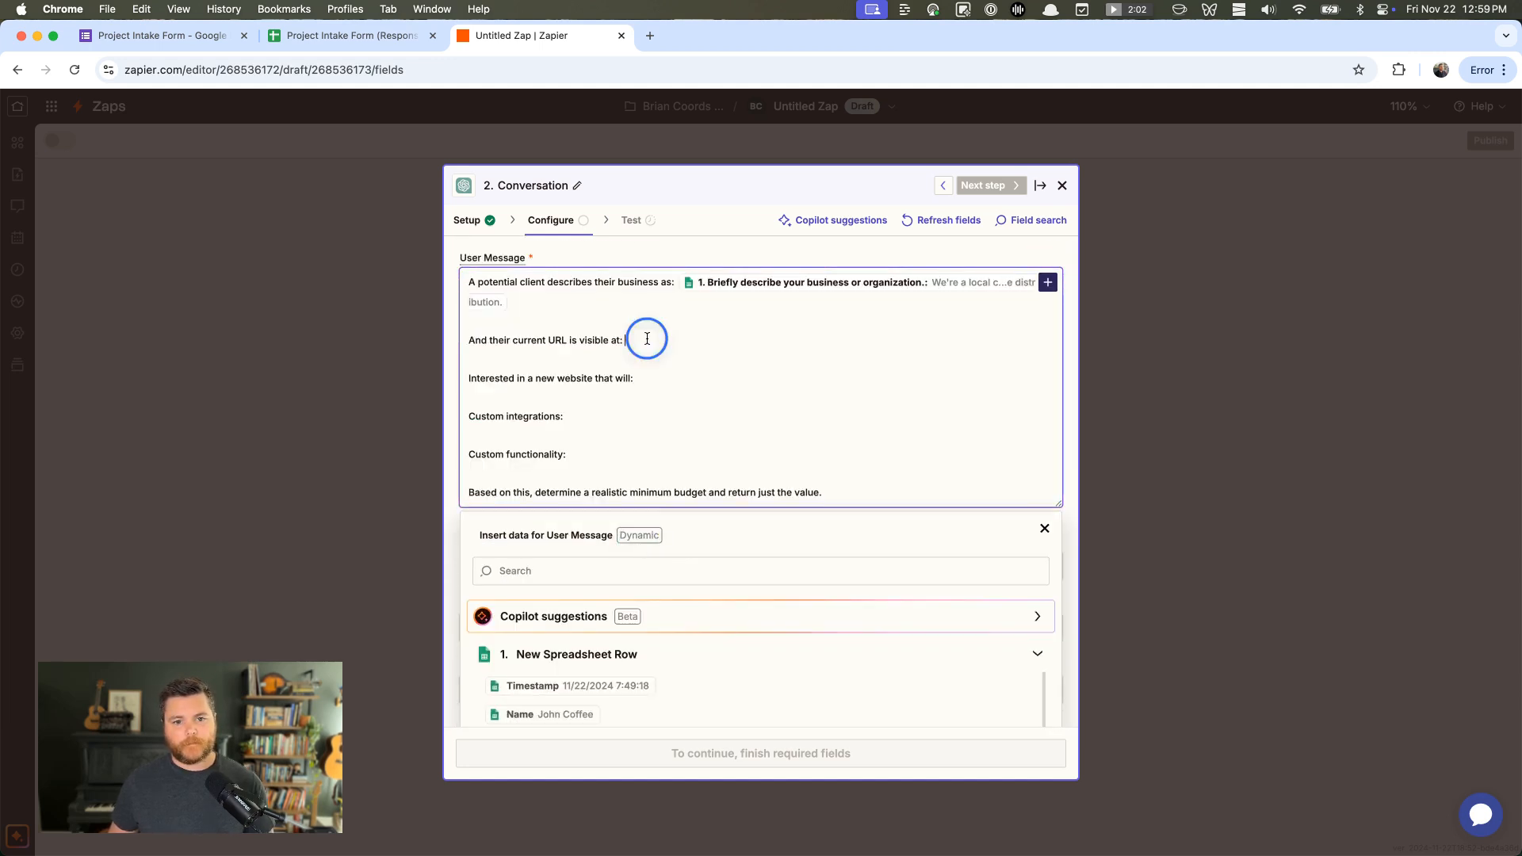
click(1048, 283)
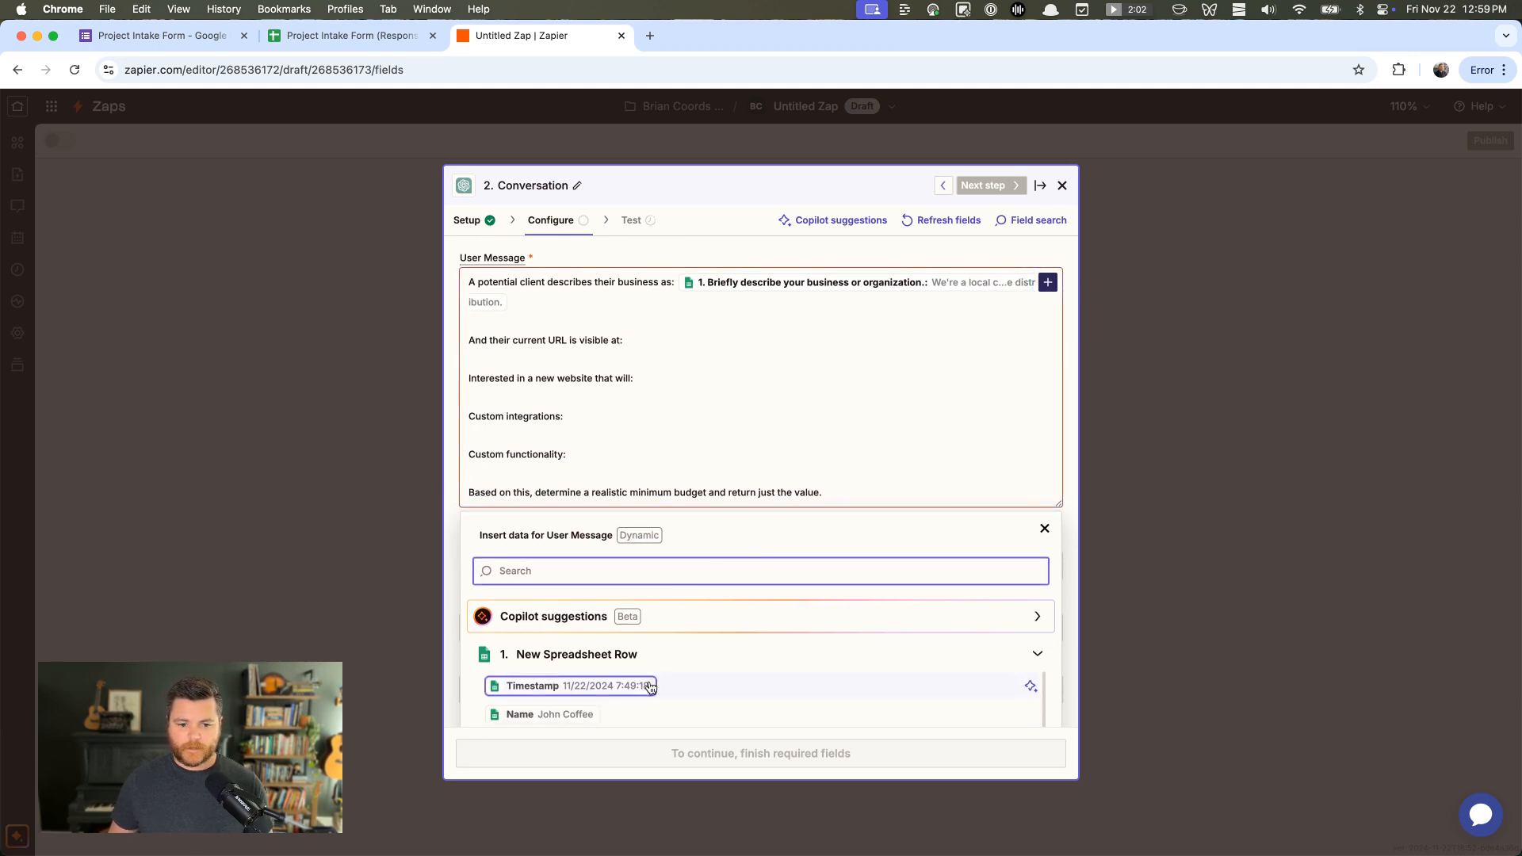
scroll(639, 680, down, 2)
click(650, 631)
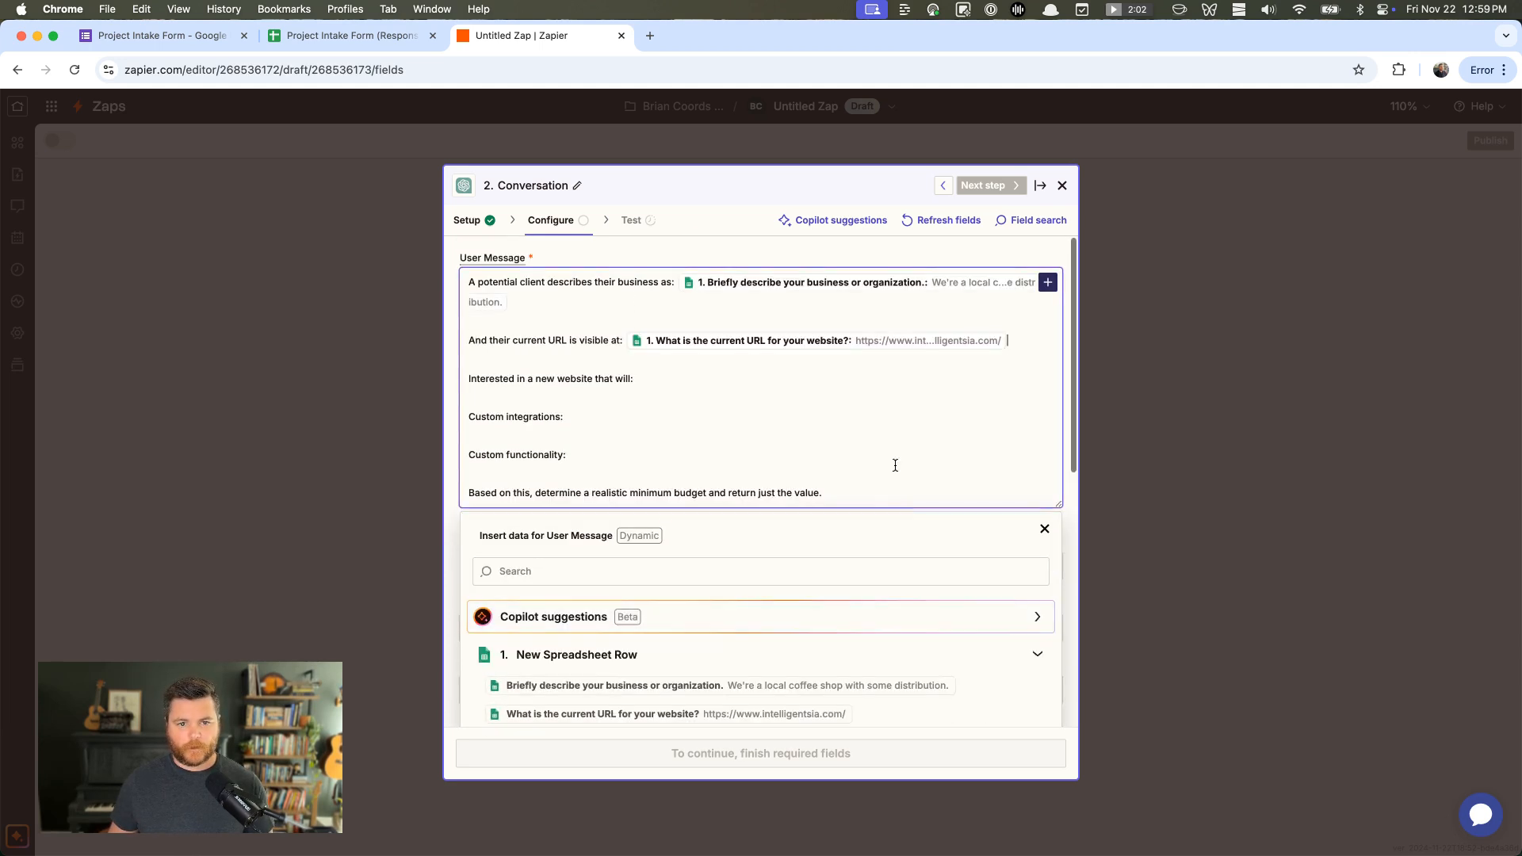
Insert the primary website goals field after "Interested in a new website that will:" and the third-party integration field after "Custom integrations:"
click(651, 390)
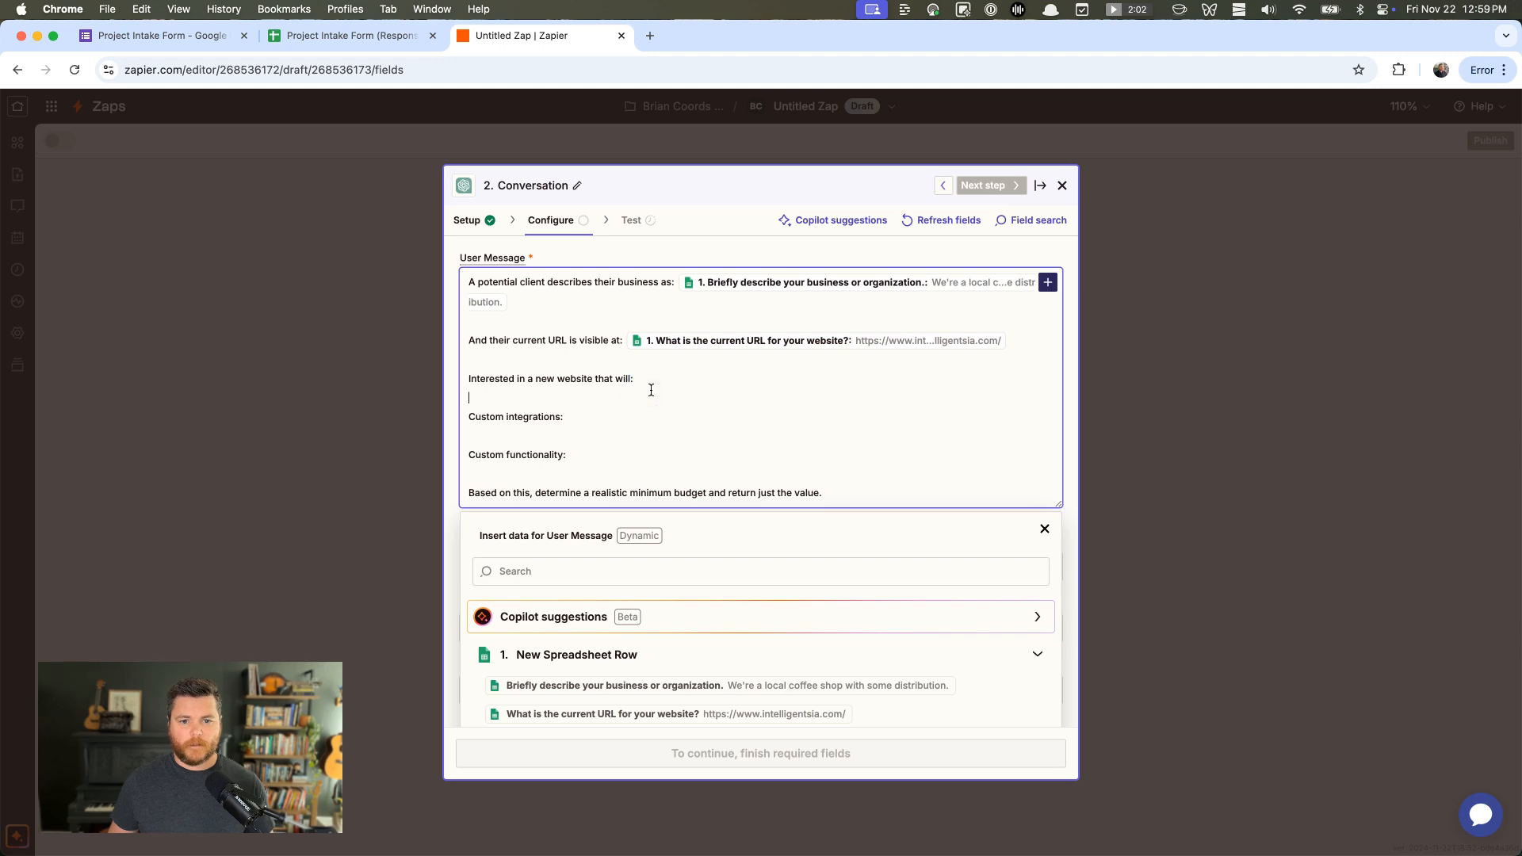
click(1048, 283)
scroll(691, 586, down, 5)
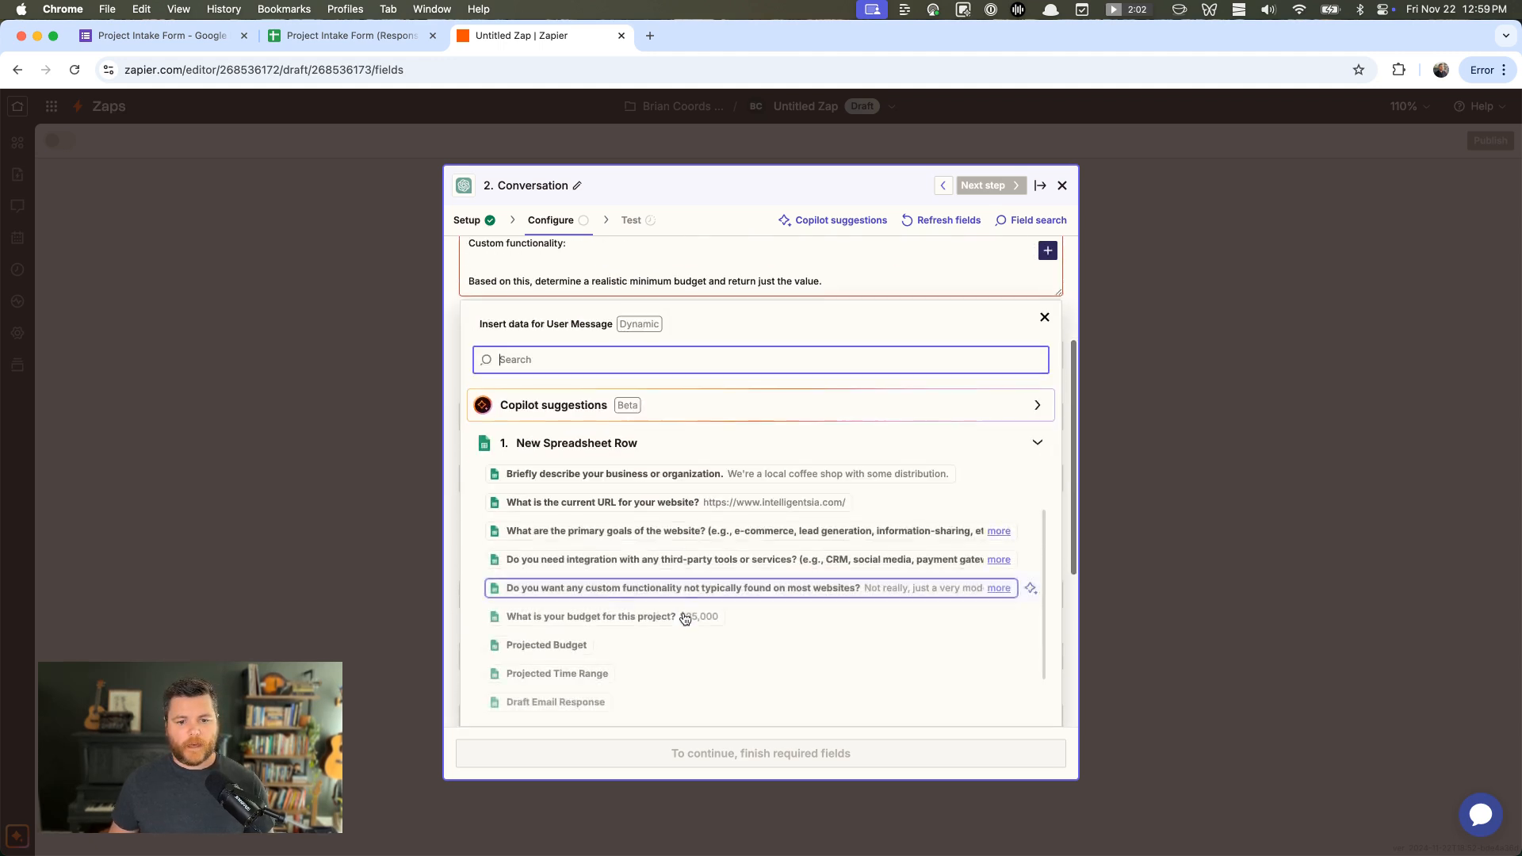
click(648, 541)
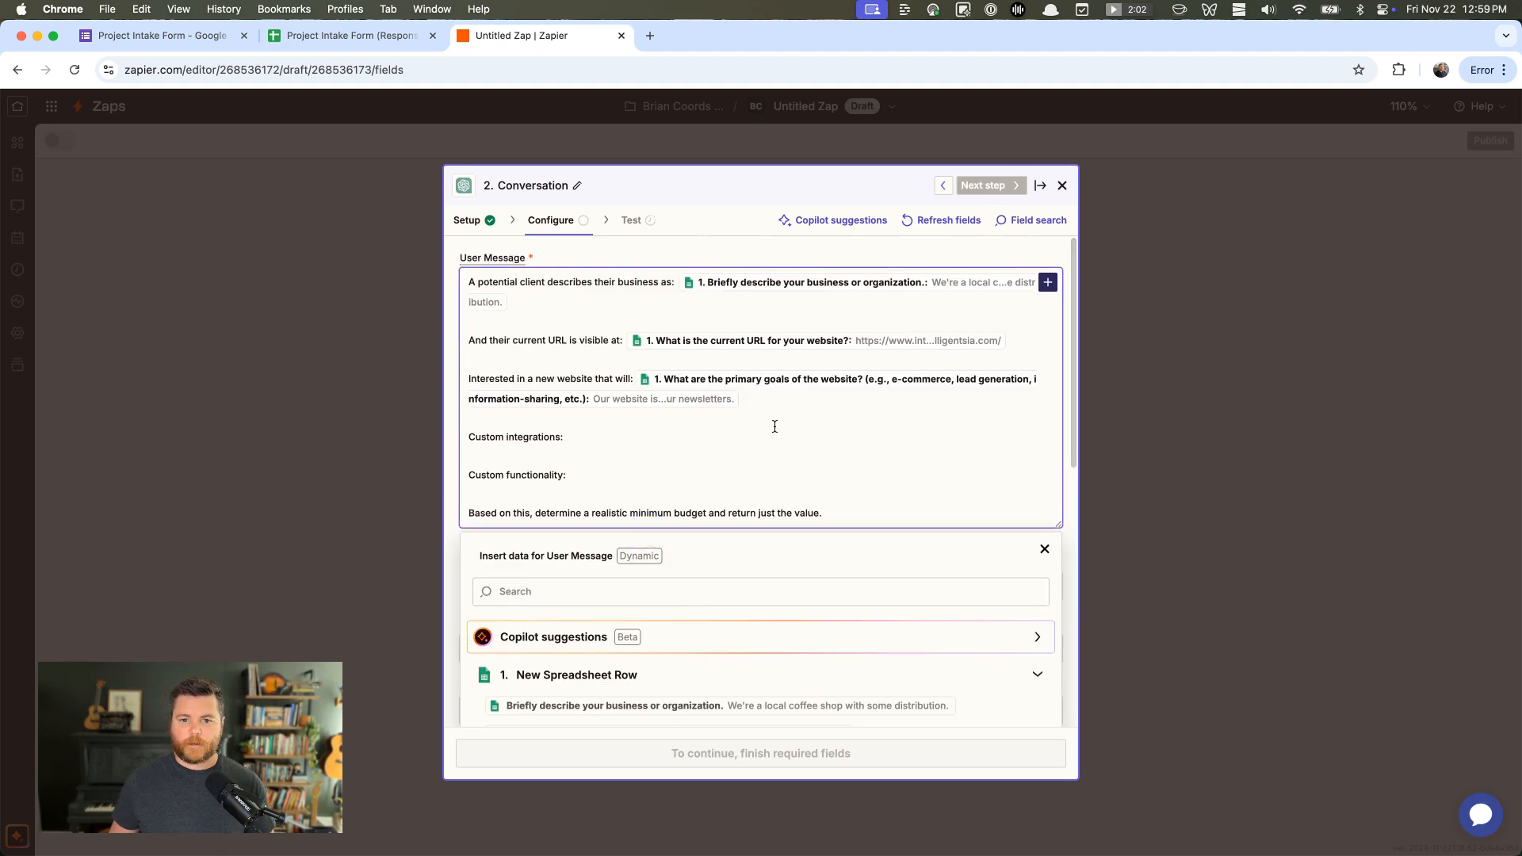
click(583, 435)
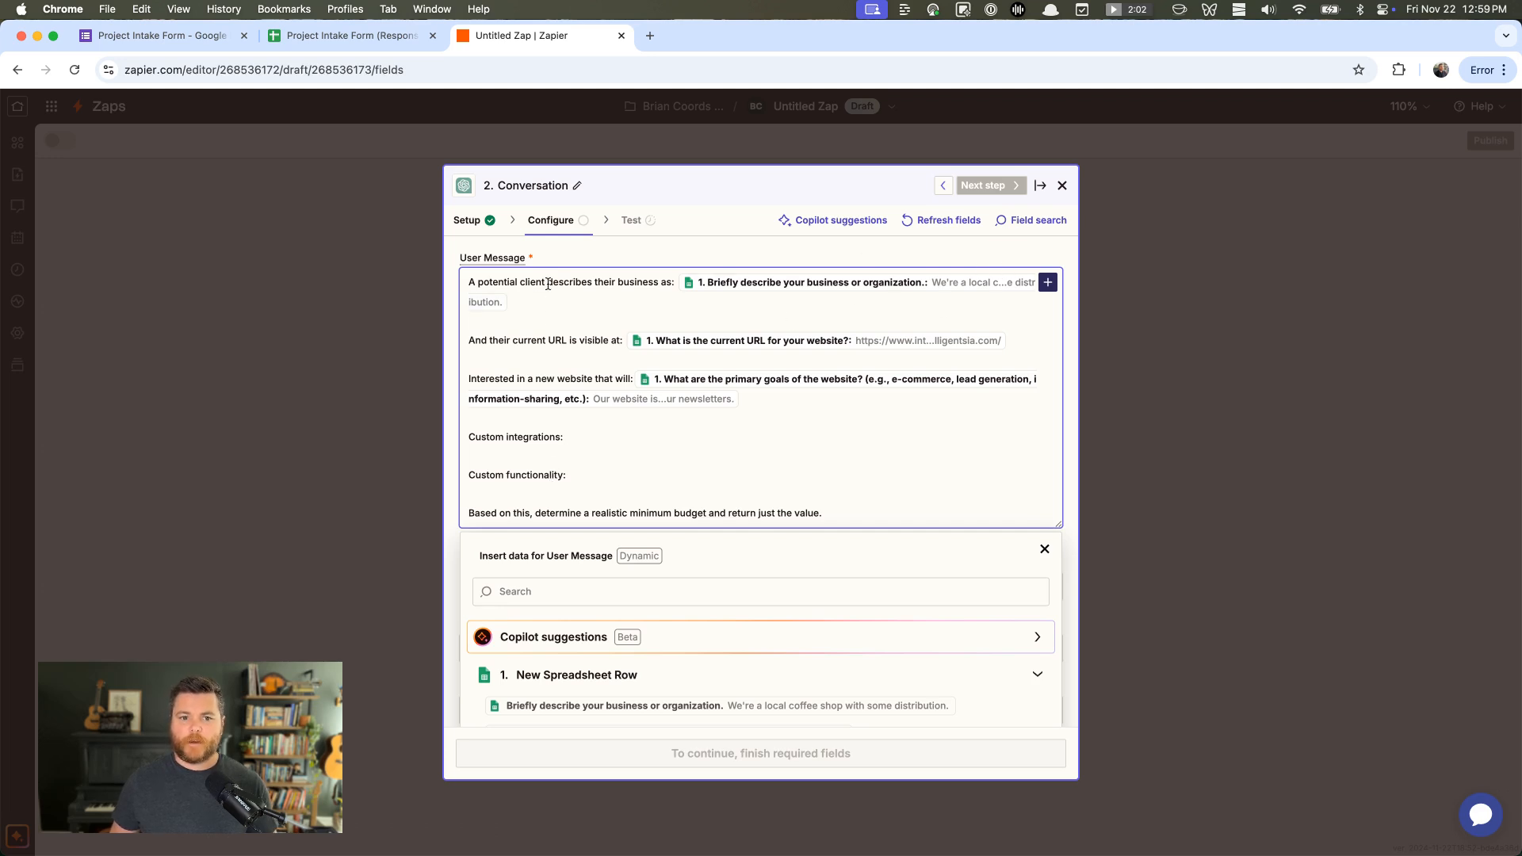
click(1048, 287)
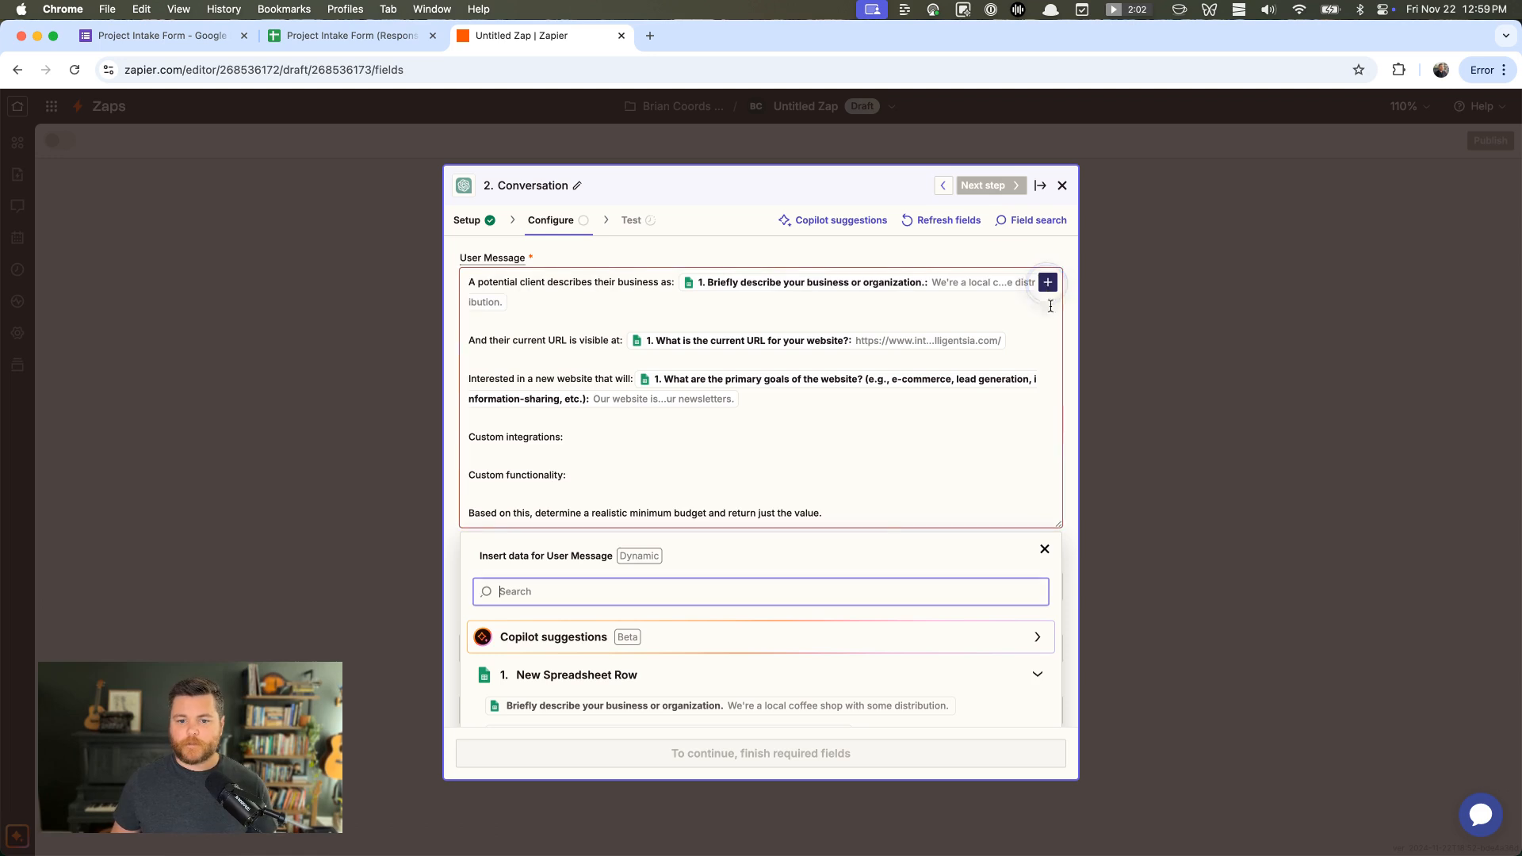
scroll(673, 632, down, 3)
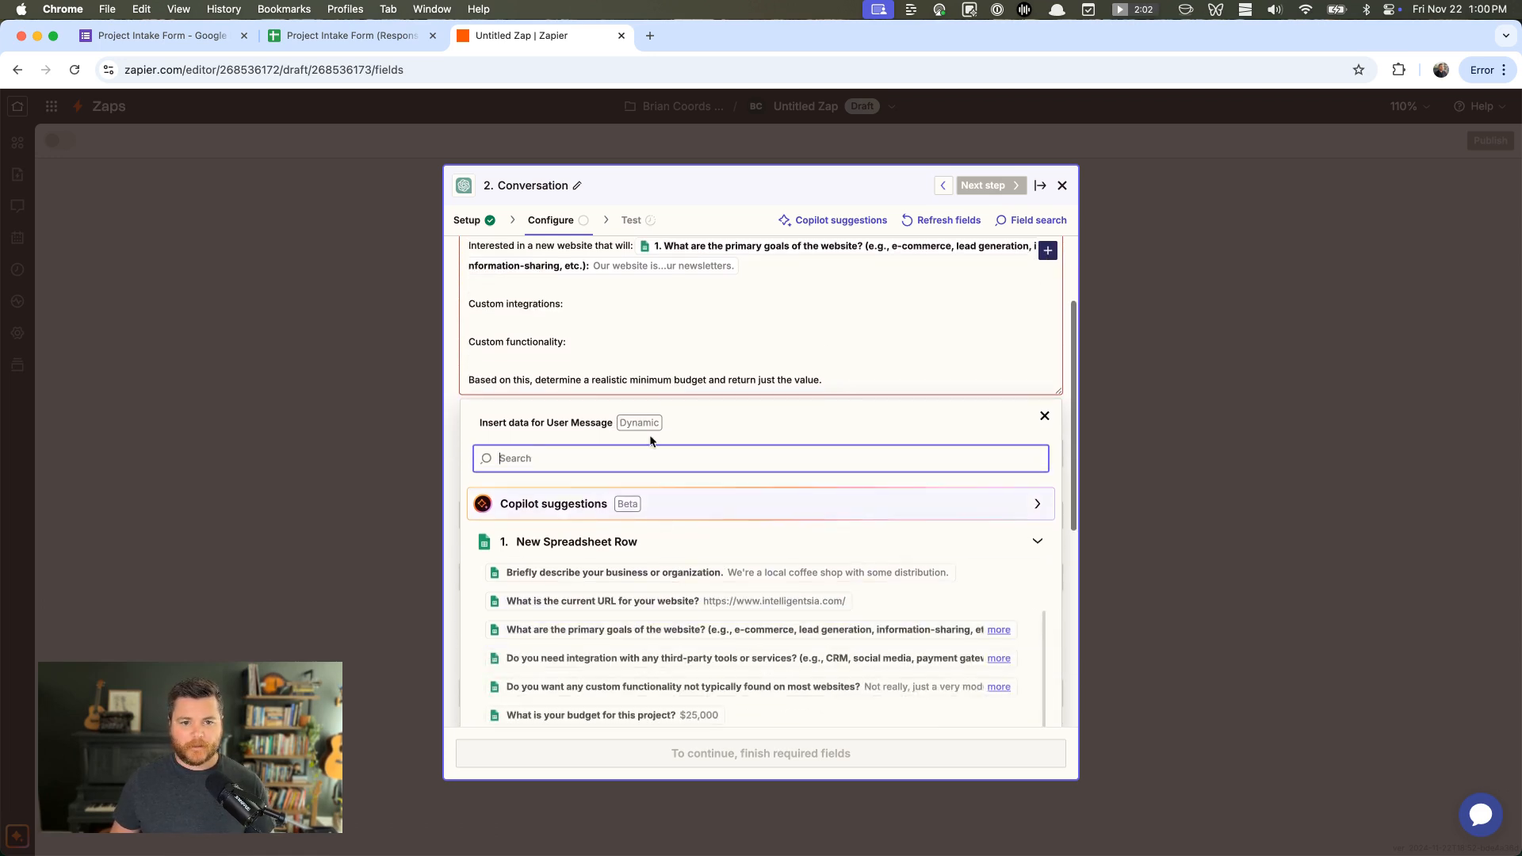
click(623, 670)
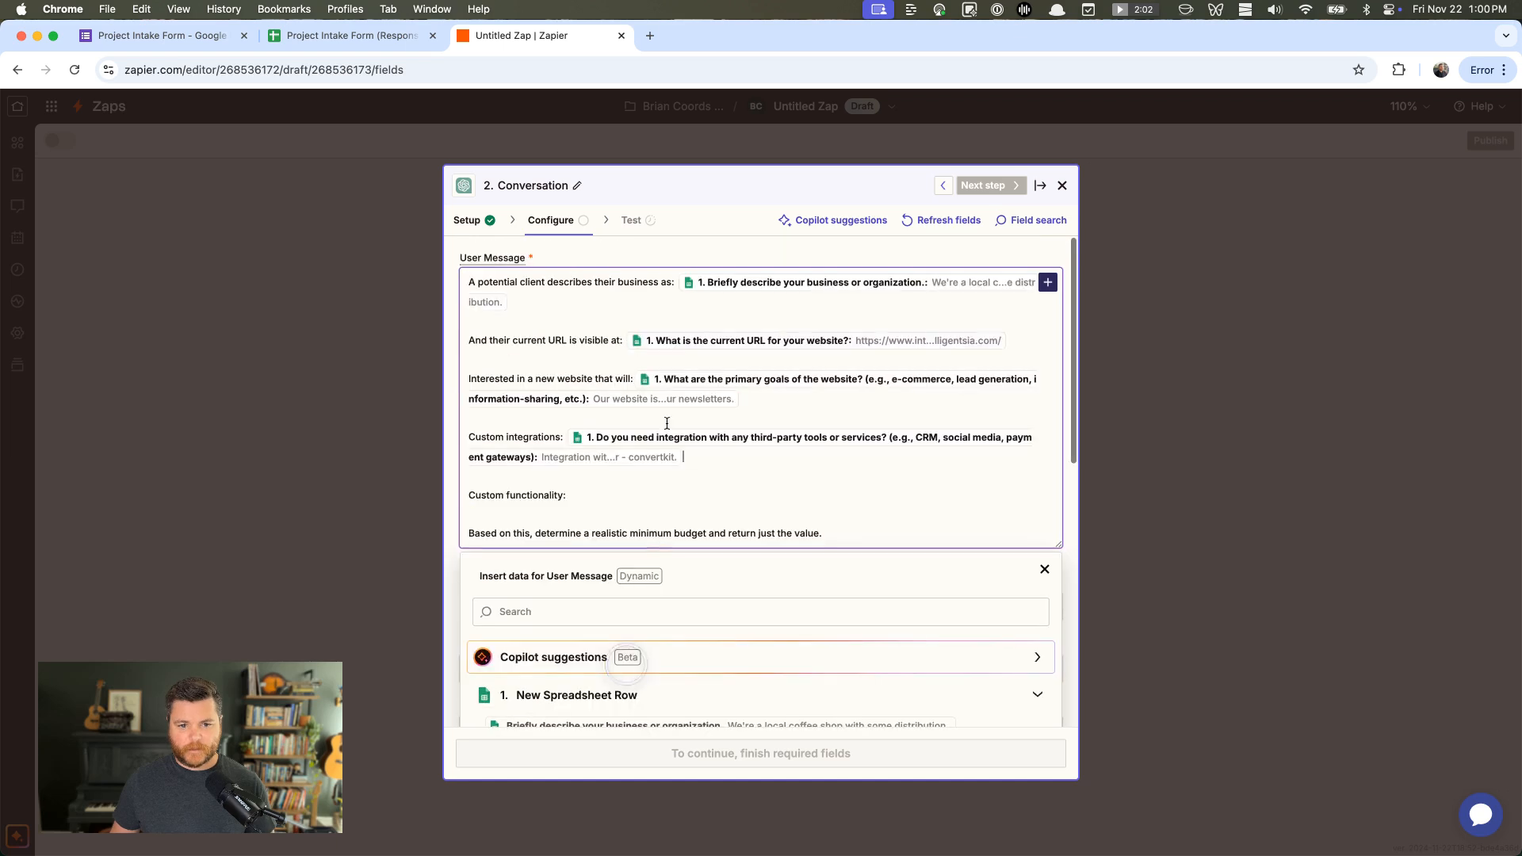
Insert the custom functionality field after "Custom functionality:" and highlight the closing minimum budget instruction in the User Message
click(615, 495)
click(1046, 282)
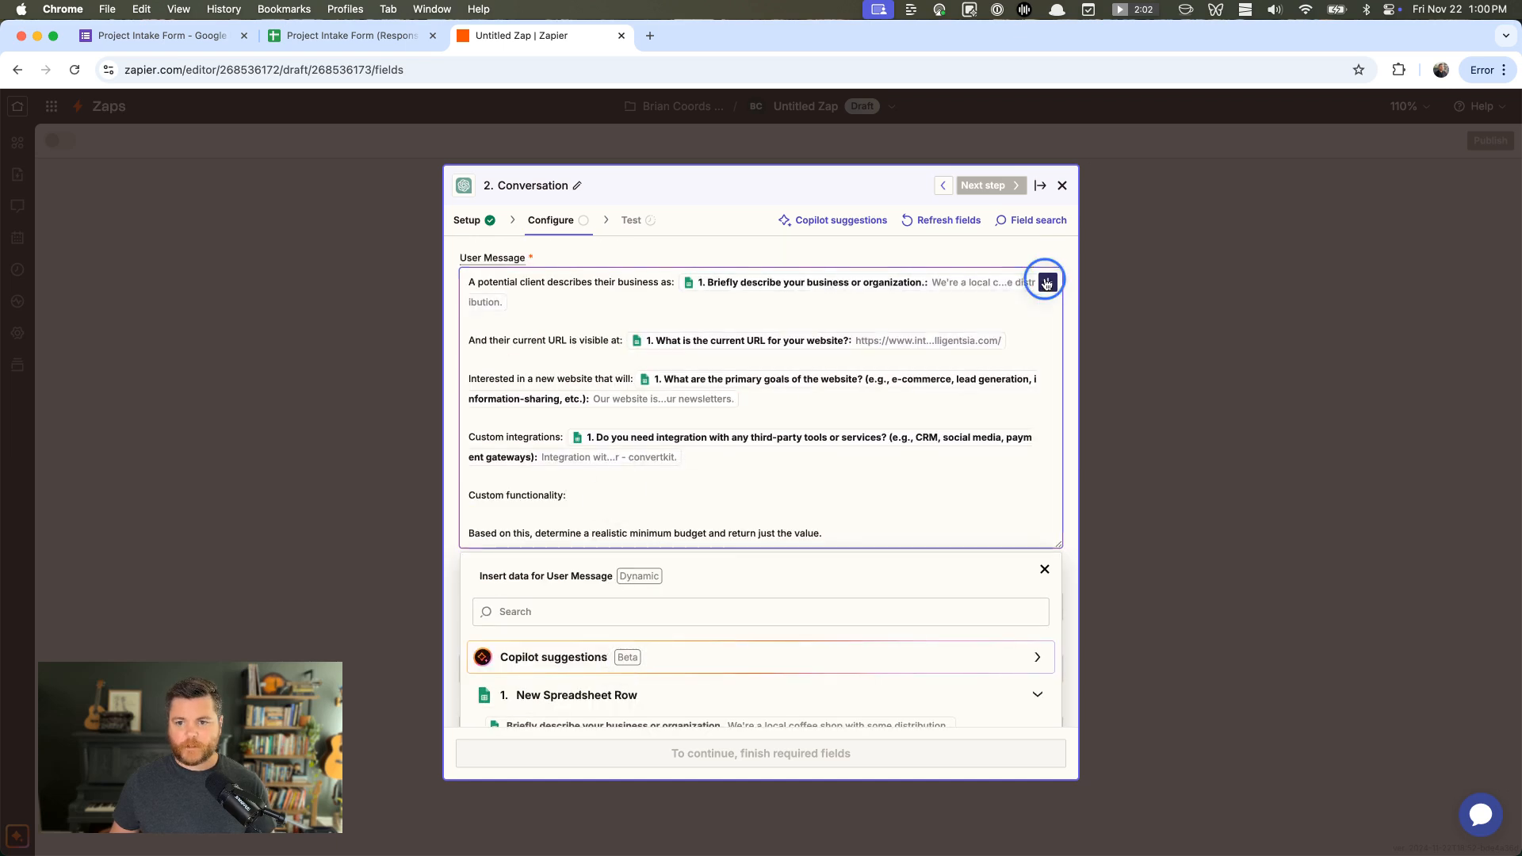
scroll(715, 611, down, 5)
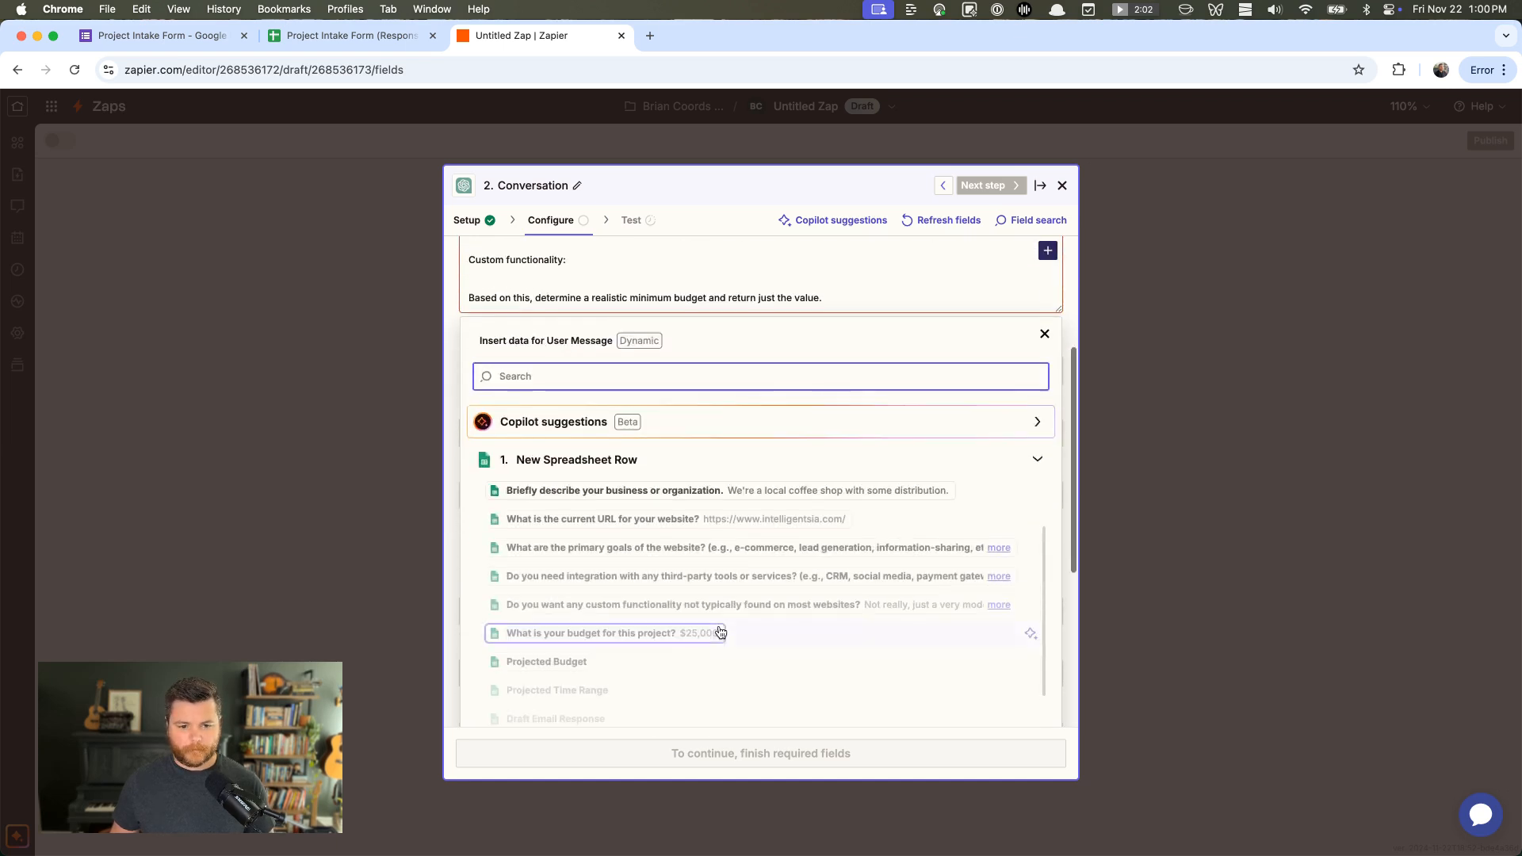
click(617, 616)
click(857, 549)
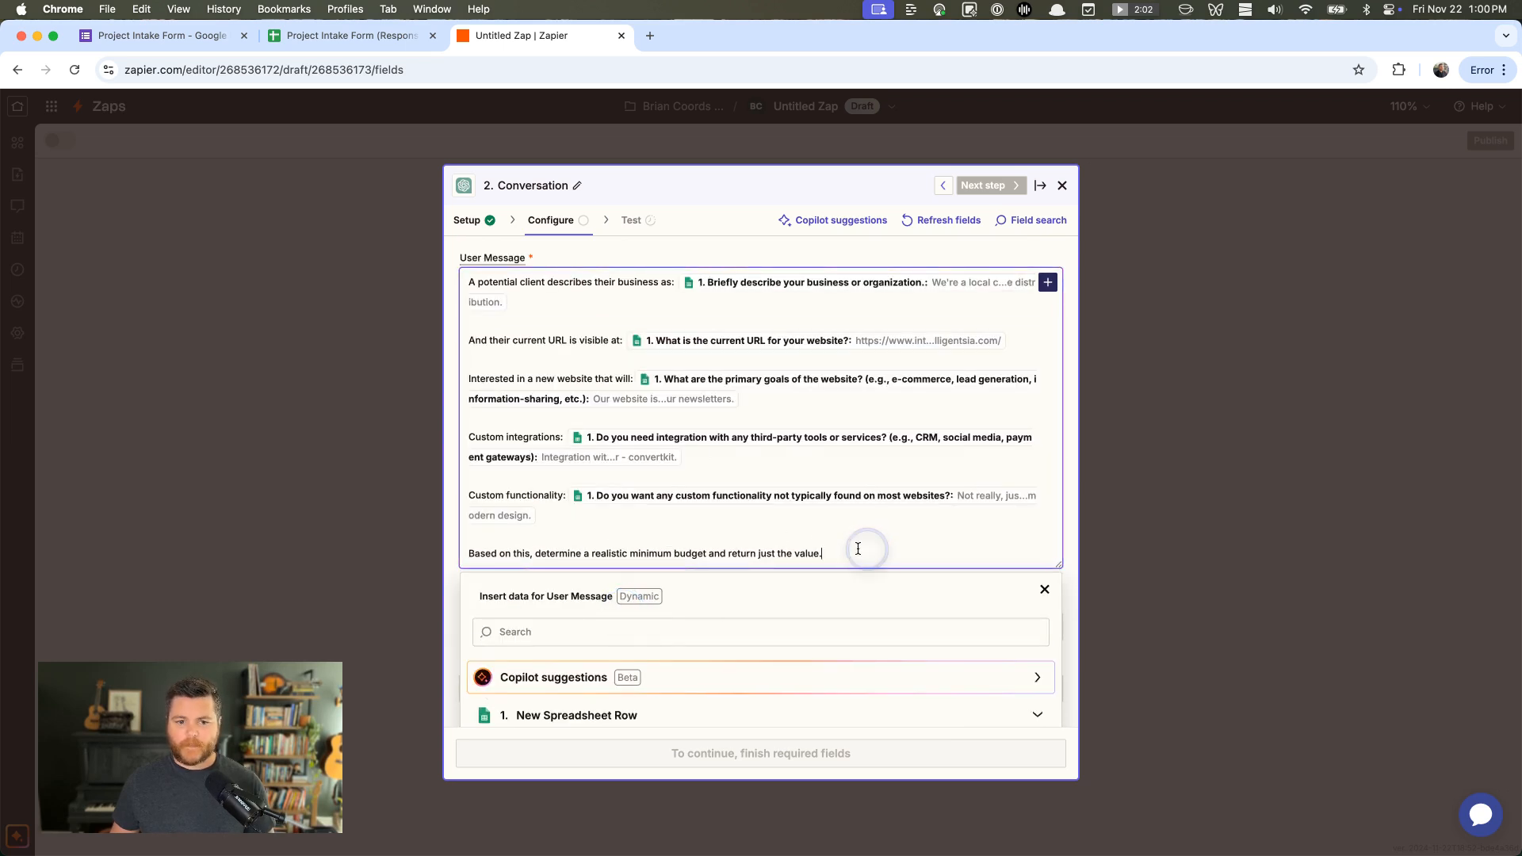
drag(839, 550, 462, 553)
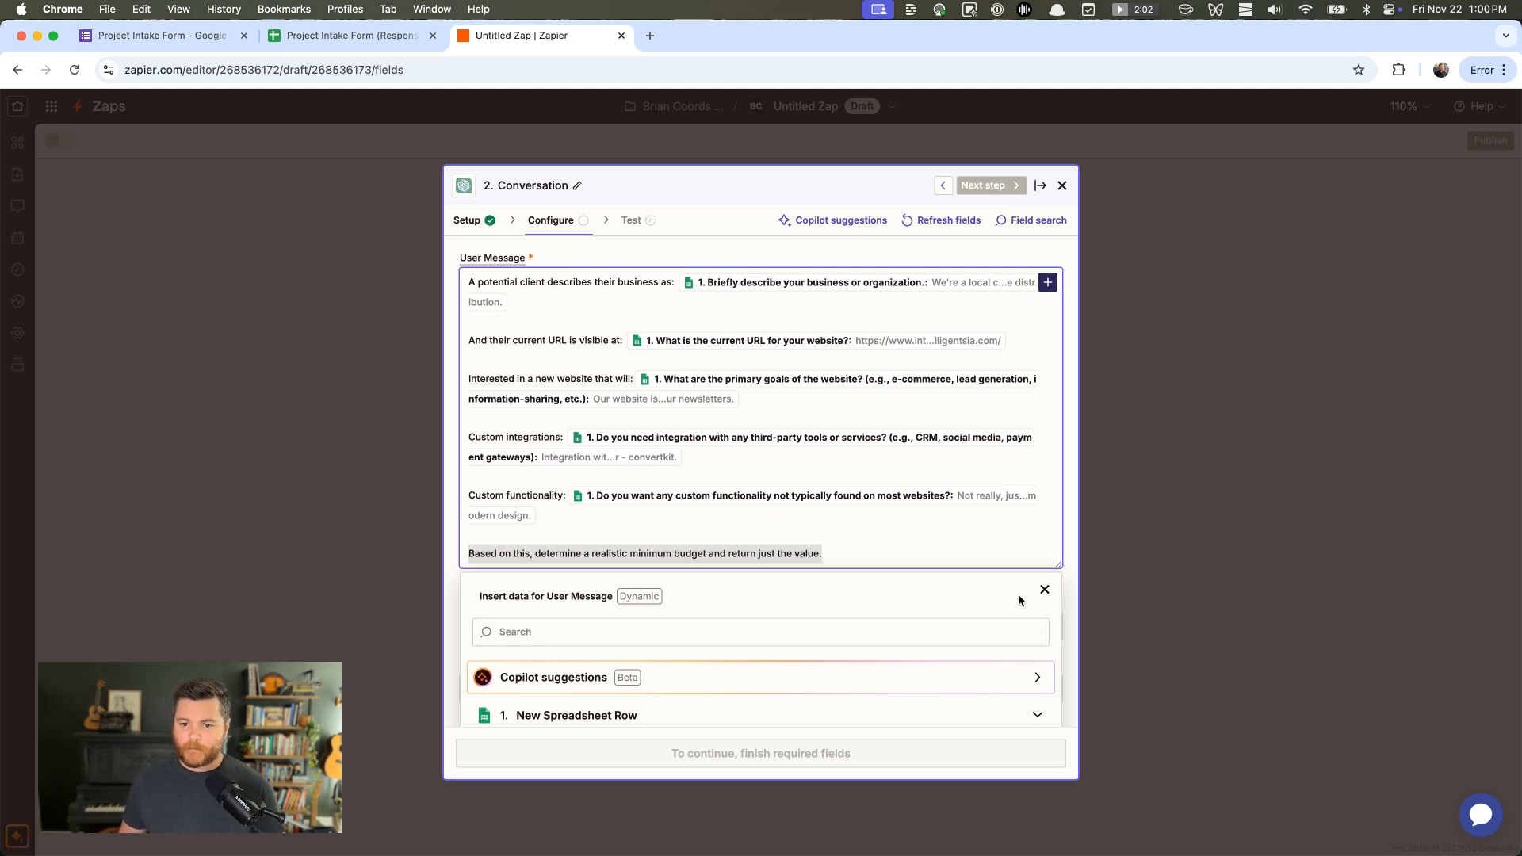
Finish the User Message and enter "project-form-zap-" as the beginning of the Memory Key
click(1043, 589)
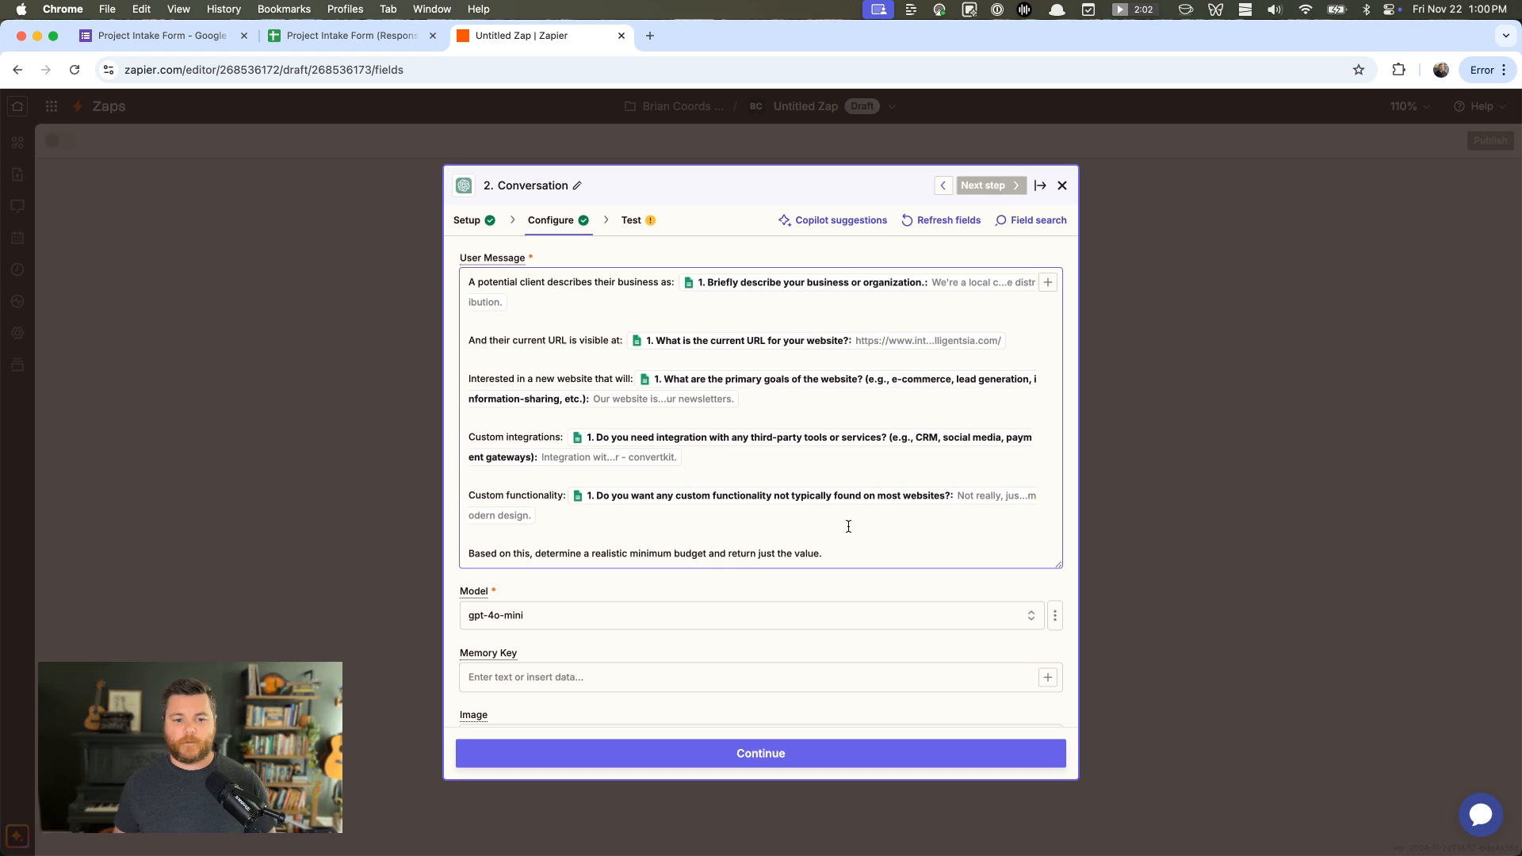
scroll(843, 496, down, 3)
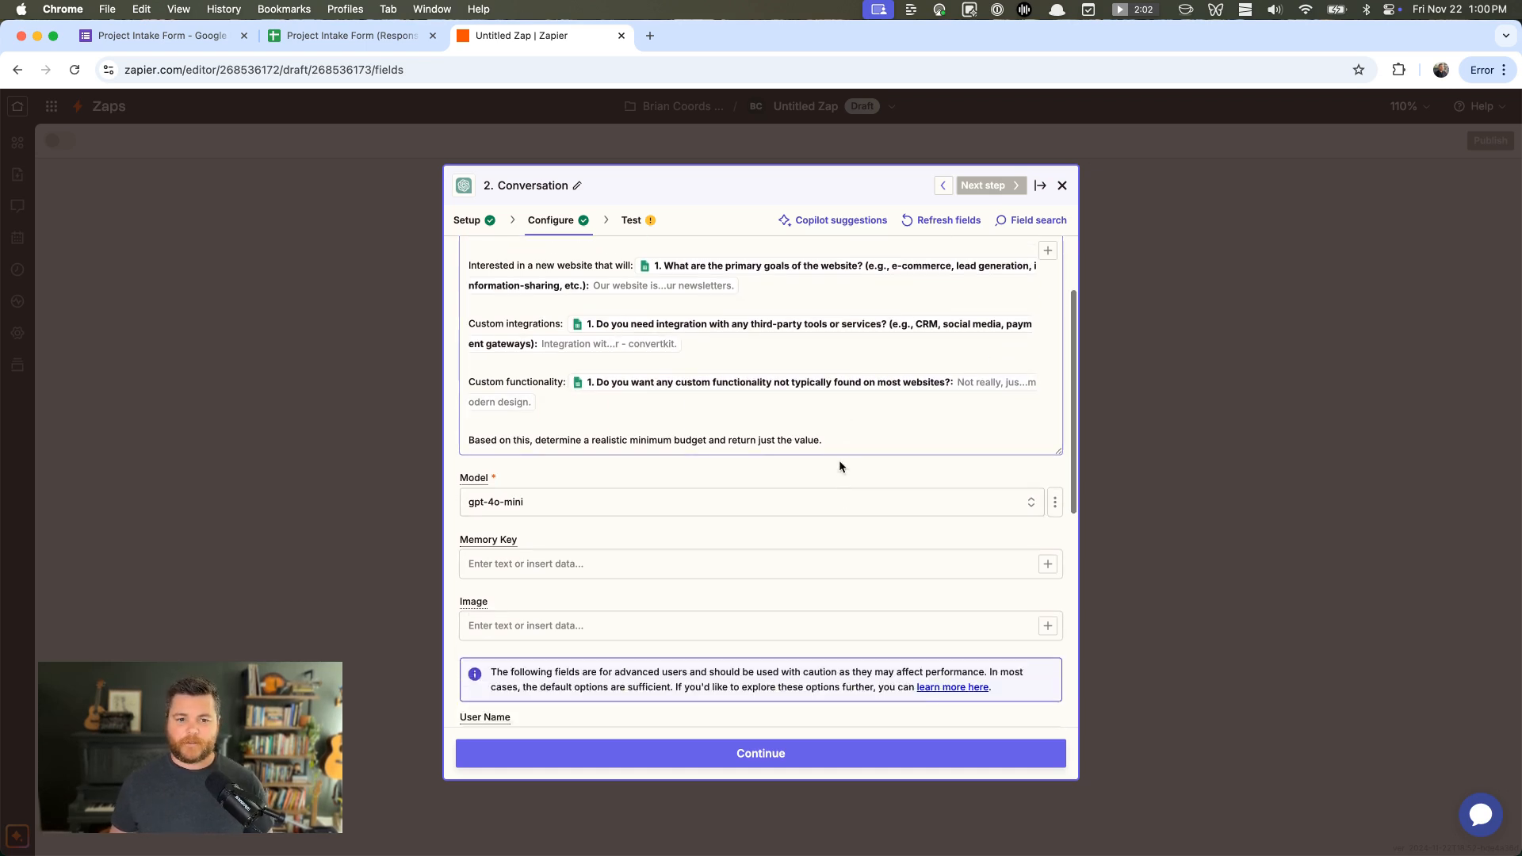
scroll(824, 423, down, 2)
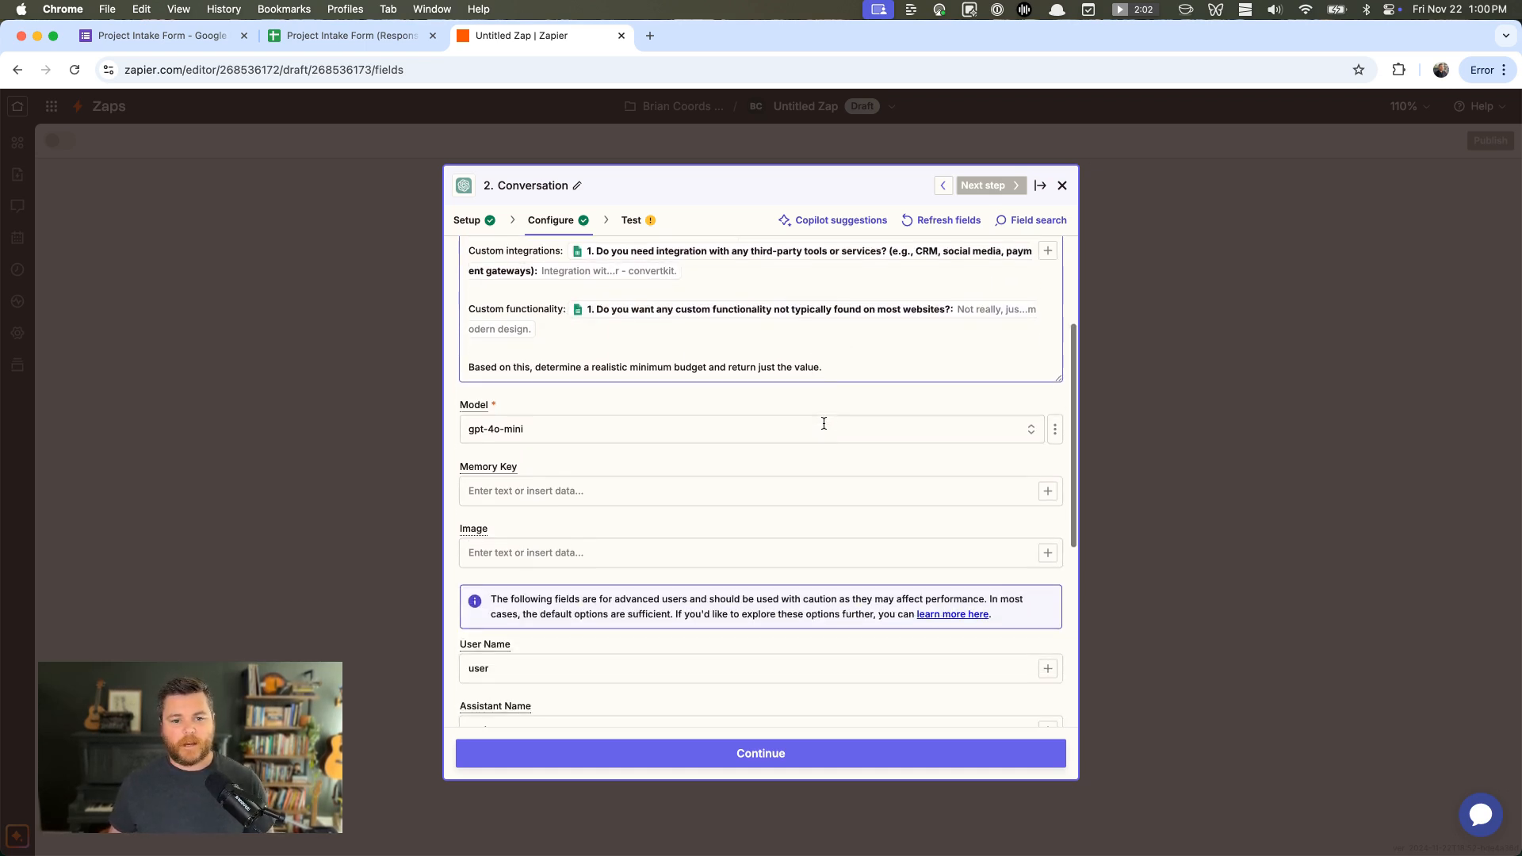
click(478, 492)
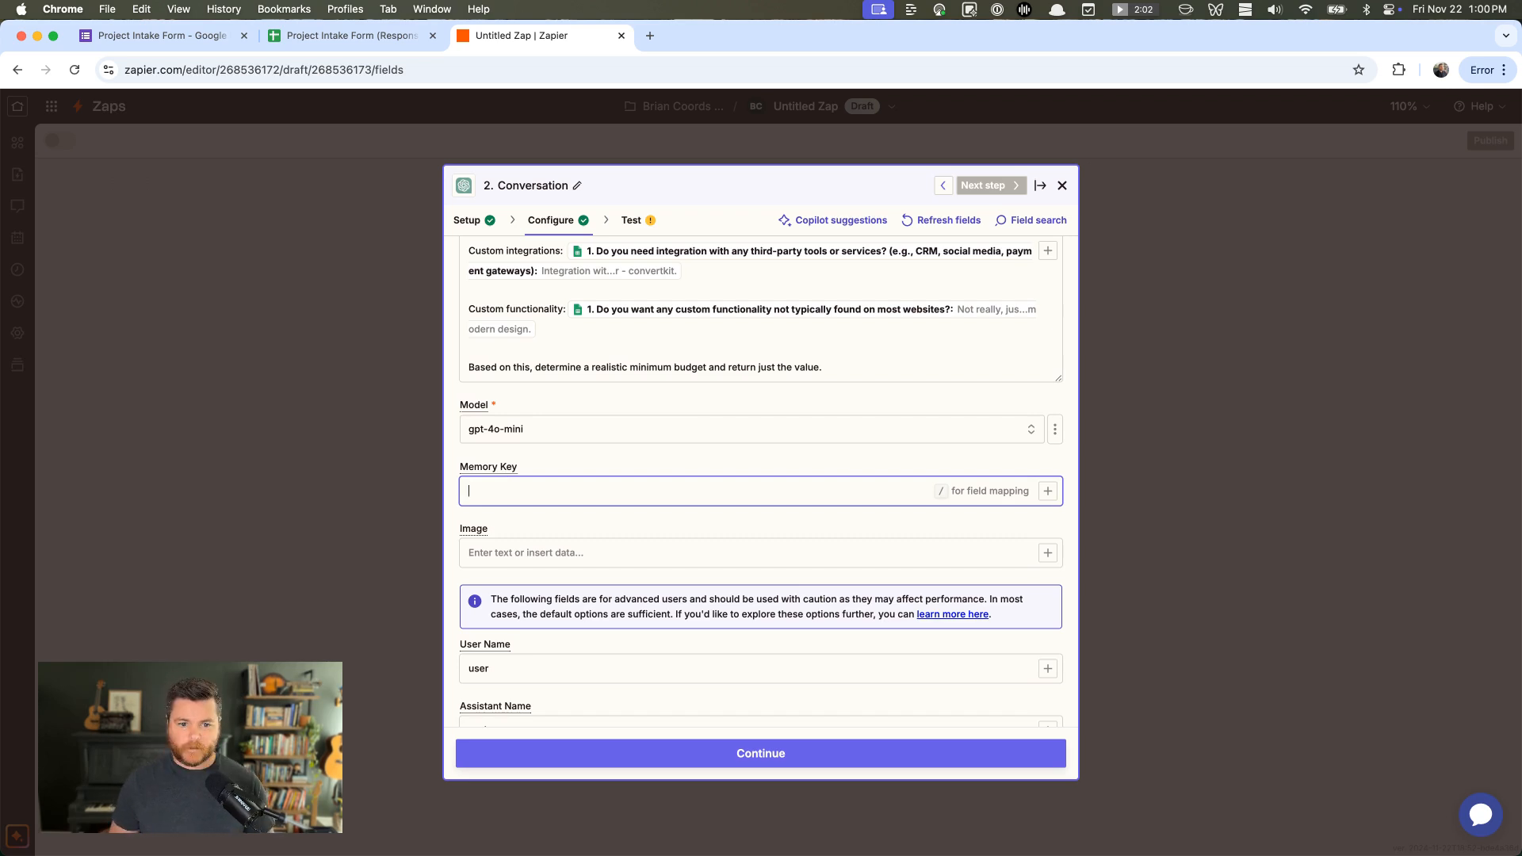
text(project-form-zap-)
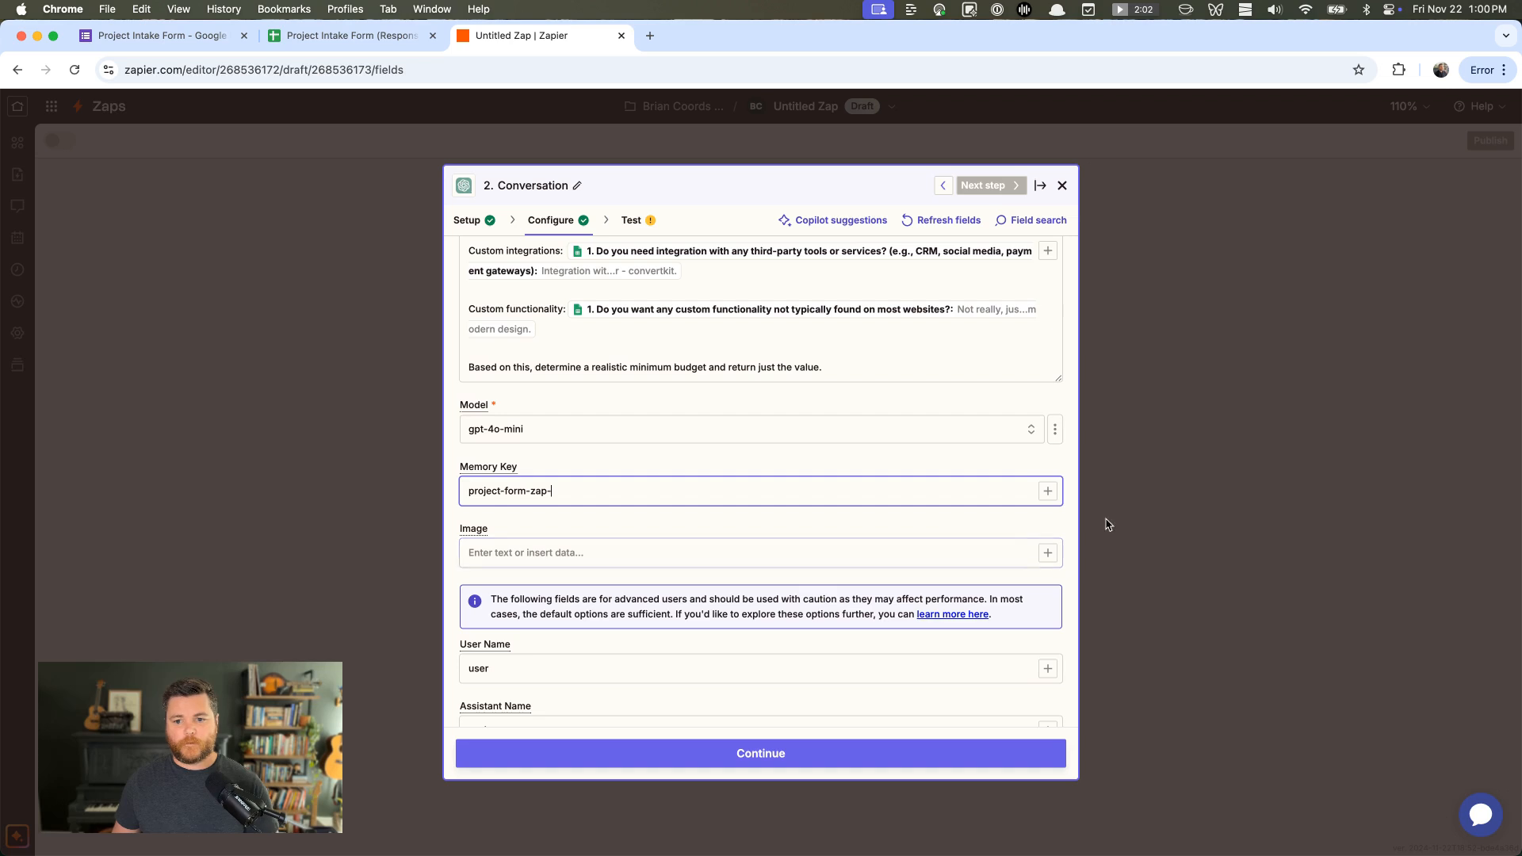
Append the Row ID field from the new spreadsheet row to the Memory Key and highlight the key's text prefix
click(1046, 493)
scroll(713, 634, down, 5)
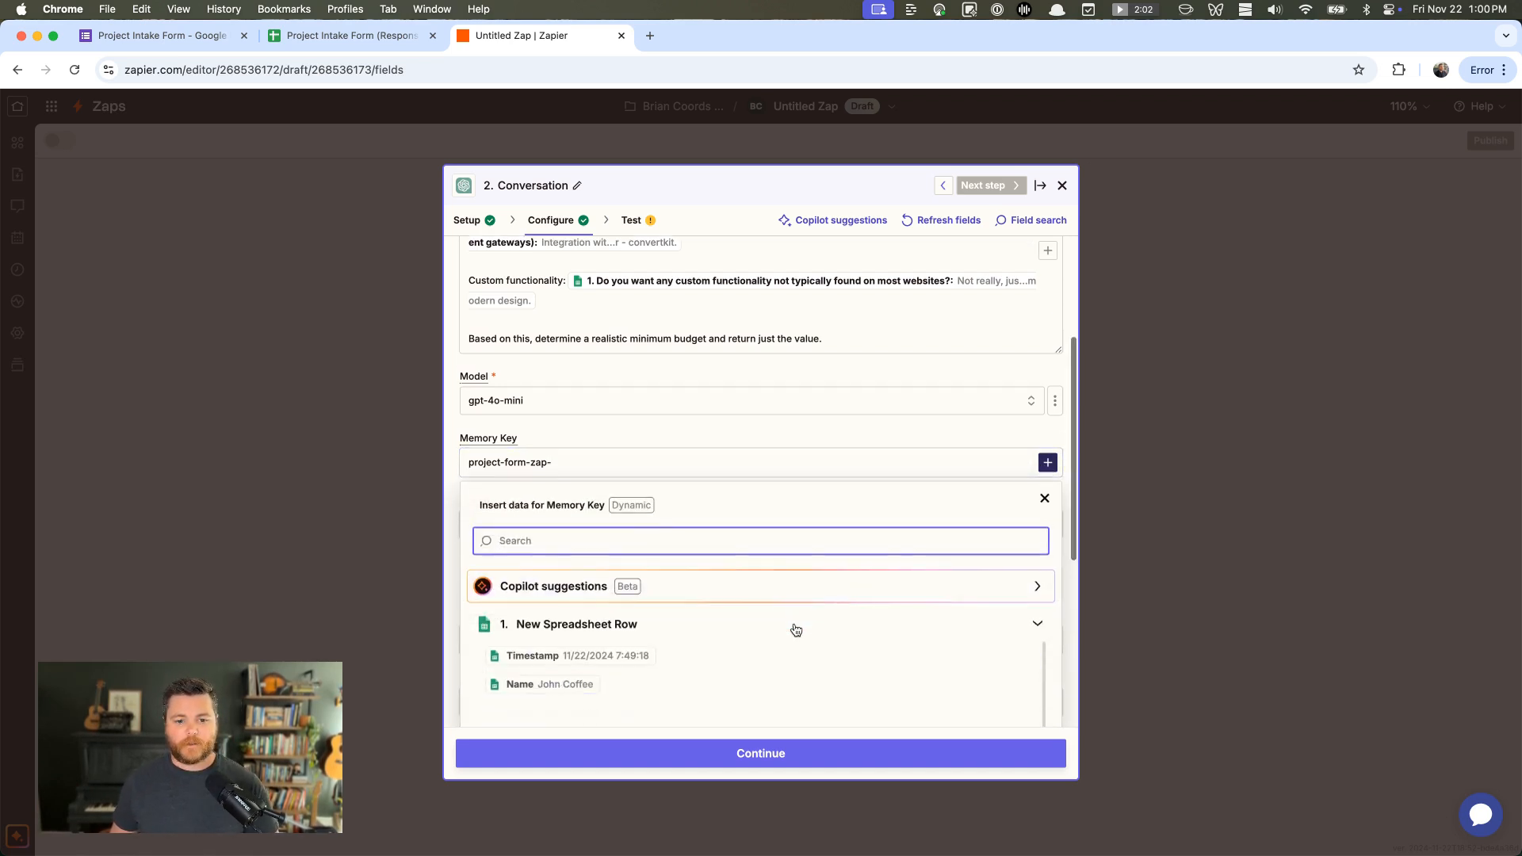
scroll(717, 603, up, 6)
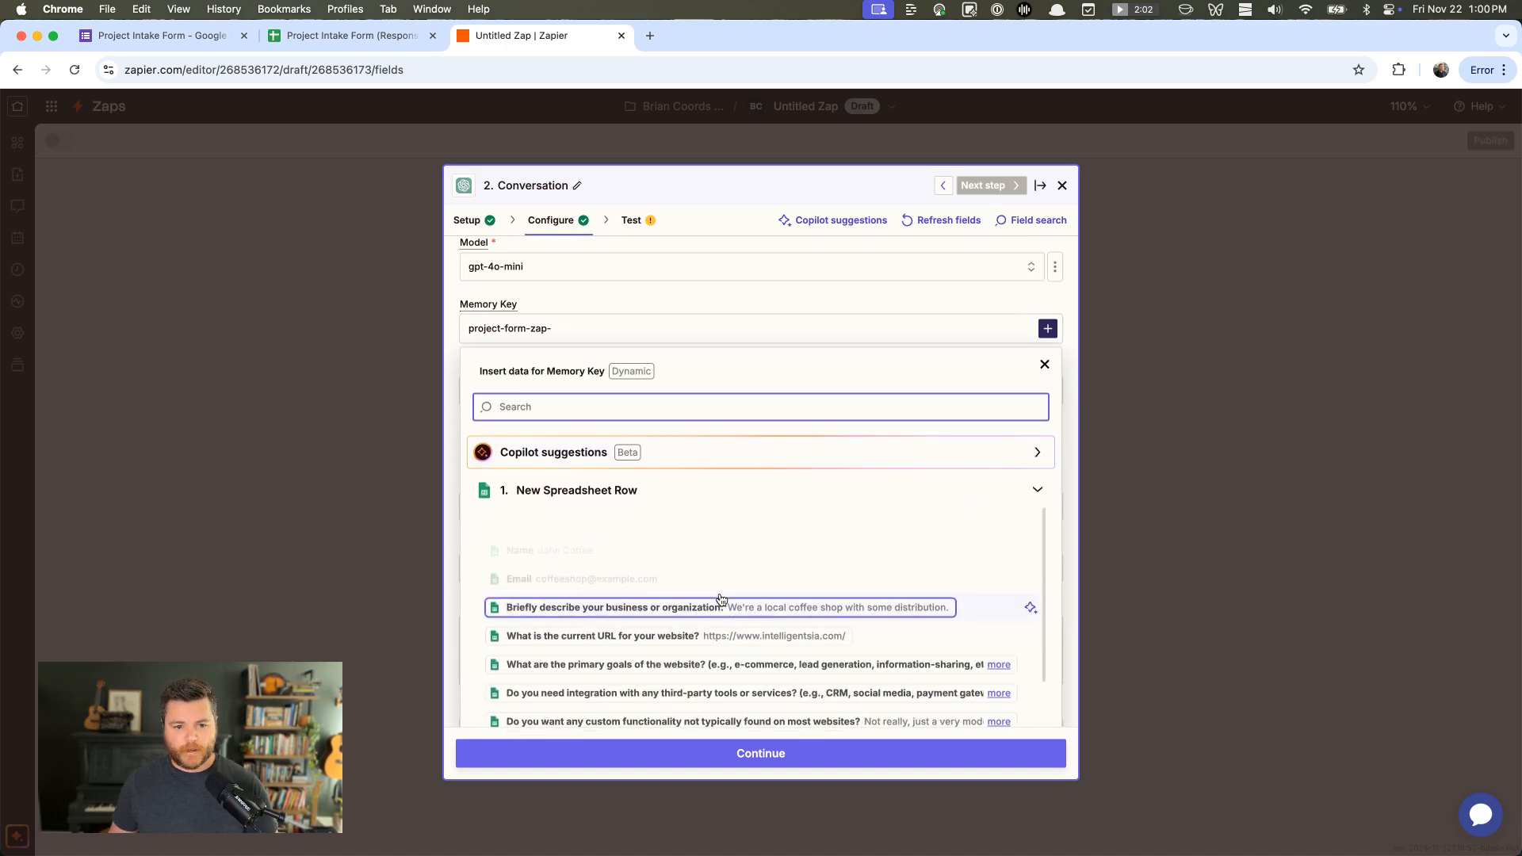
scroll(681, 611, down, 3)
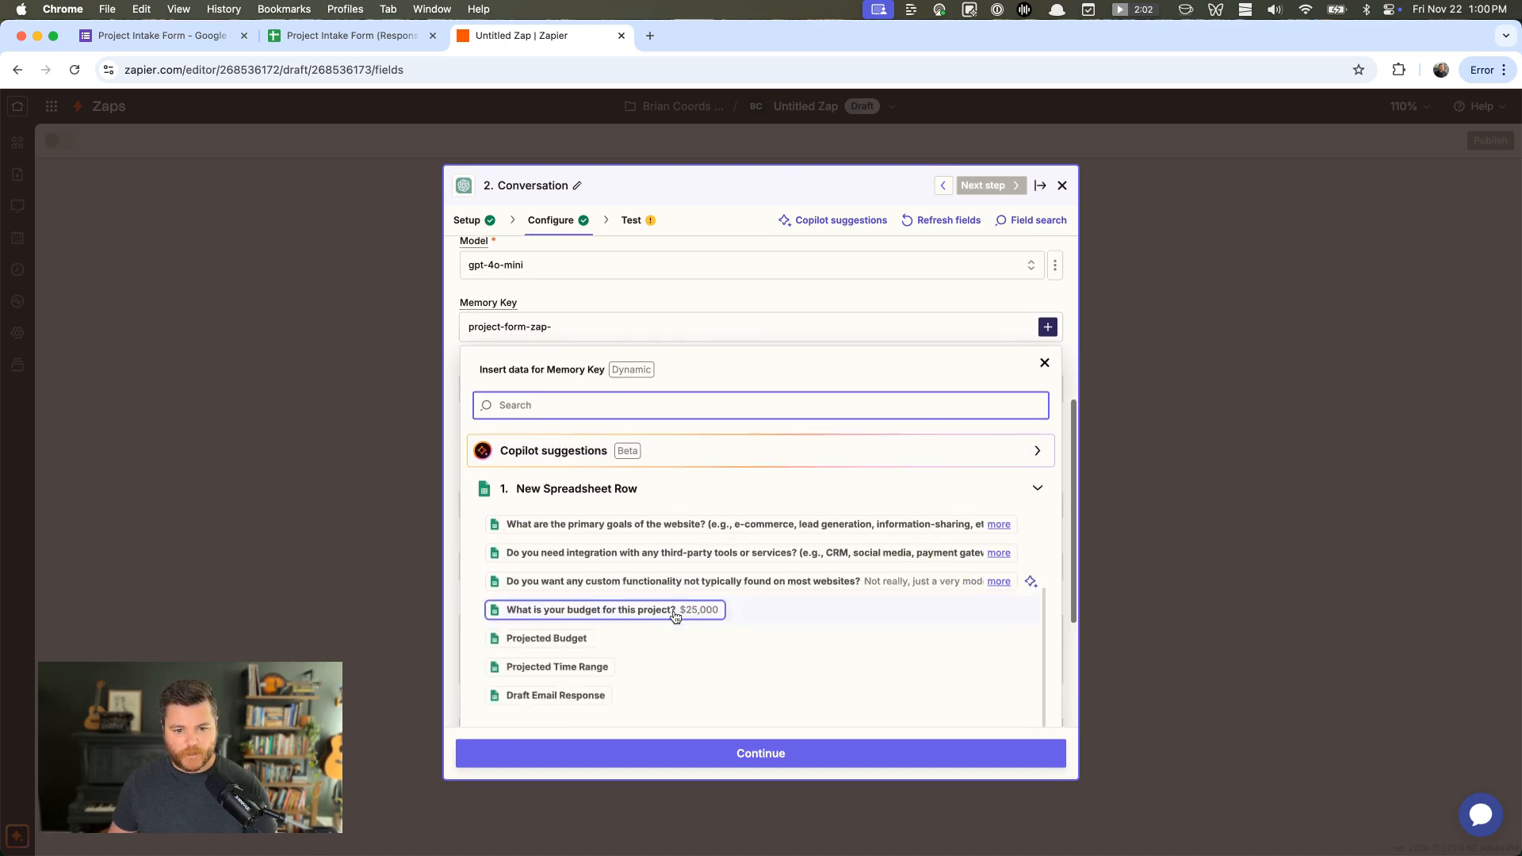
scroll(670, 610, down, 3)
click(520, 631)
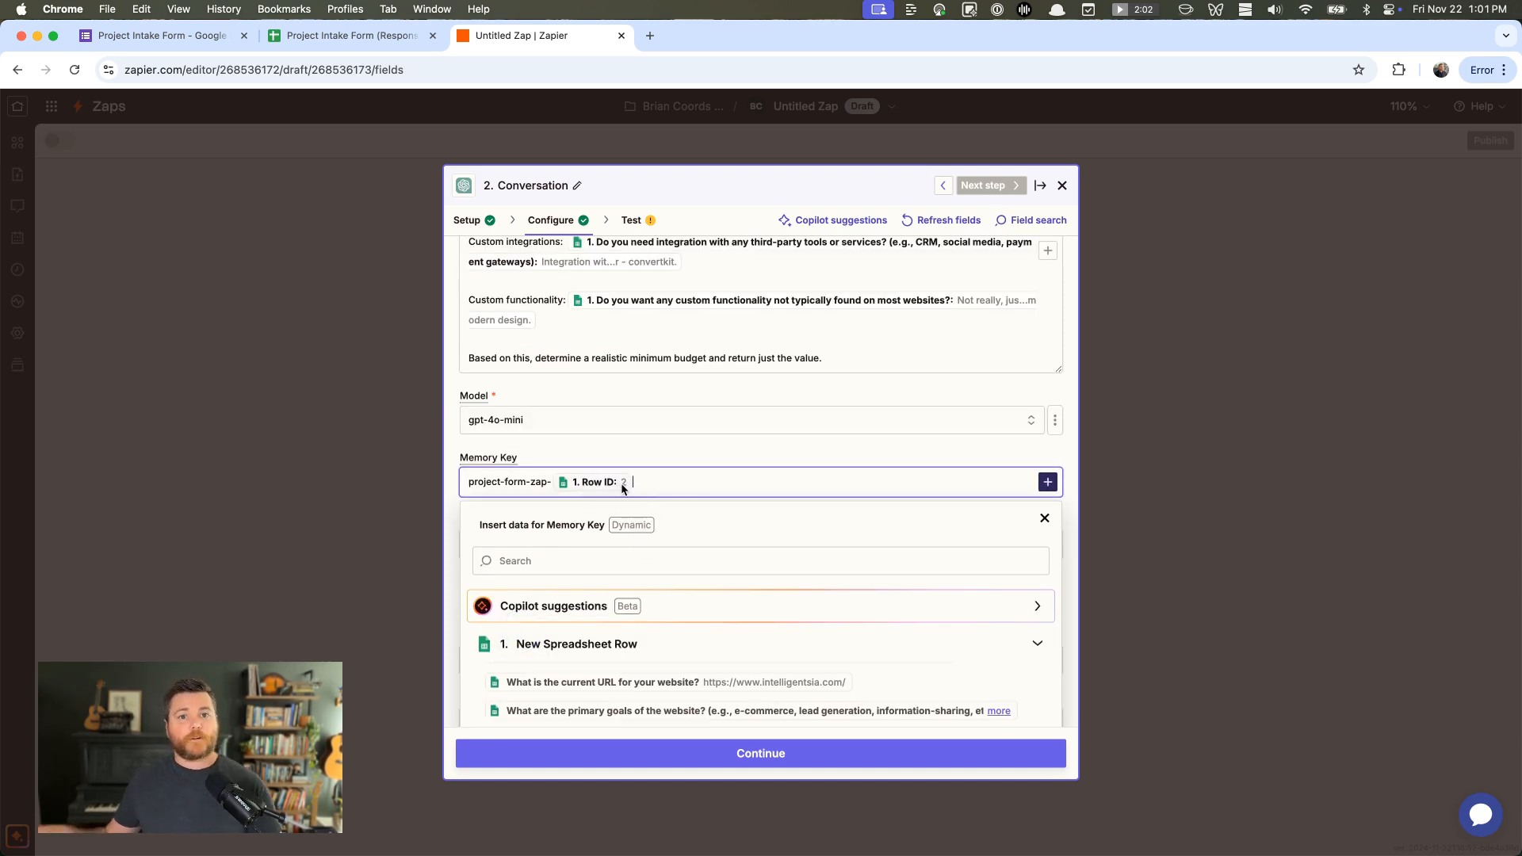
click(643, 458)
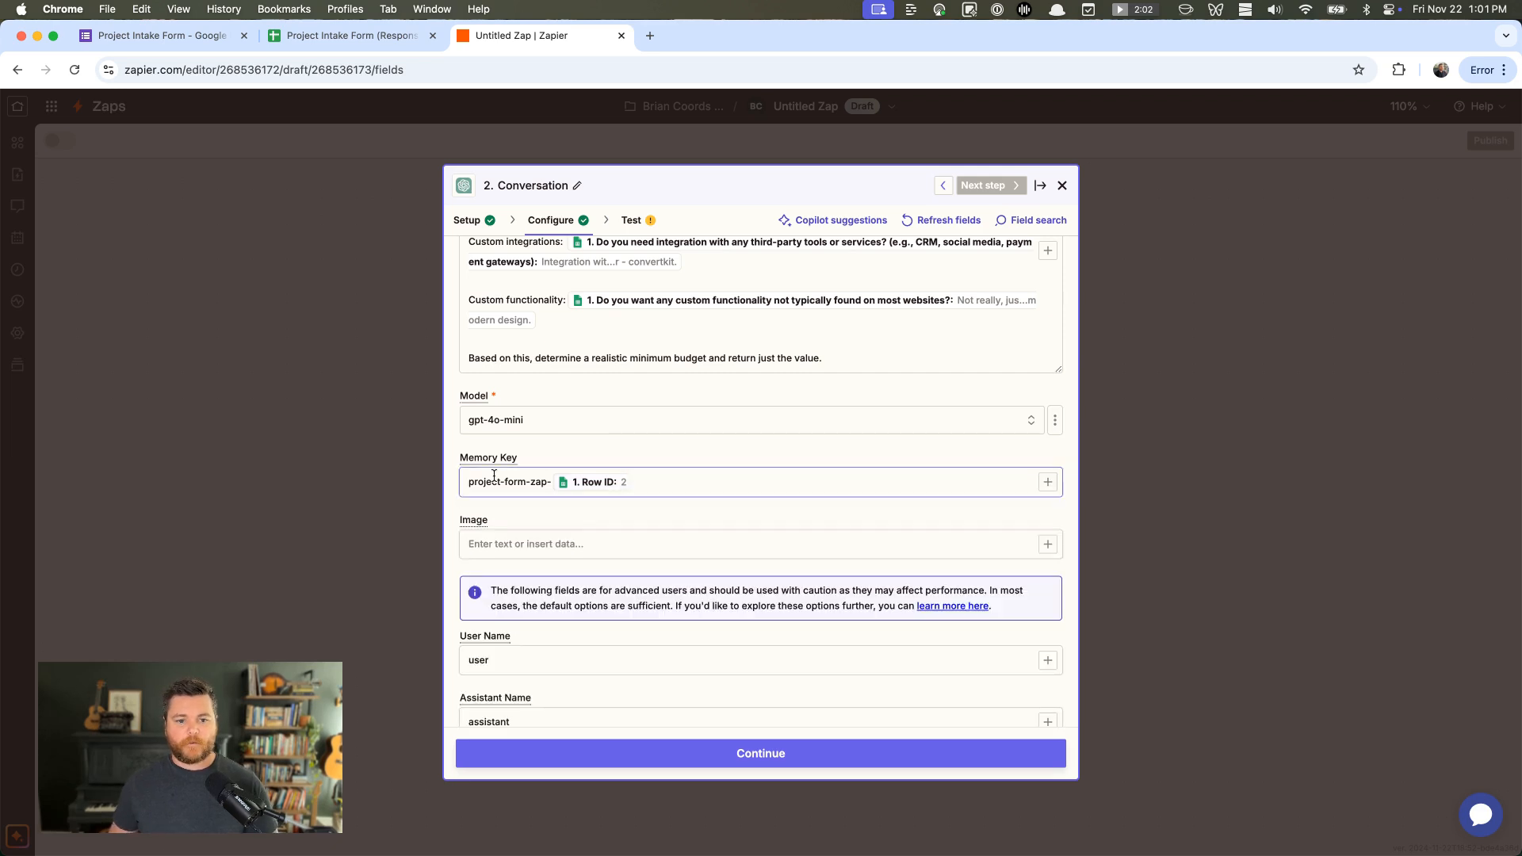
drag(467, 482, 526, 479)
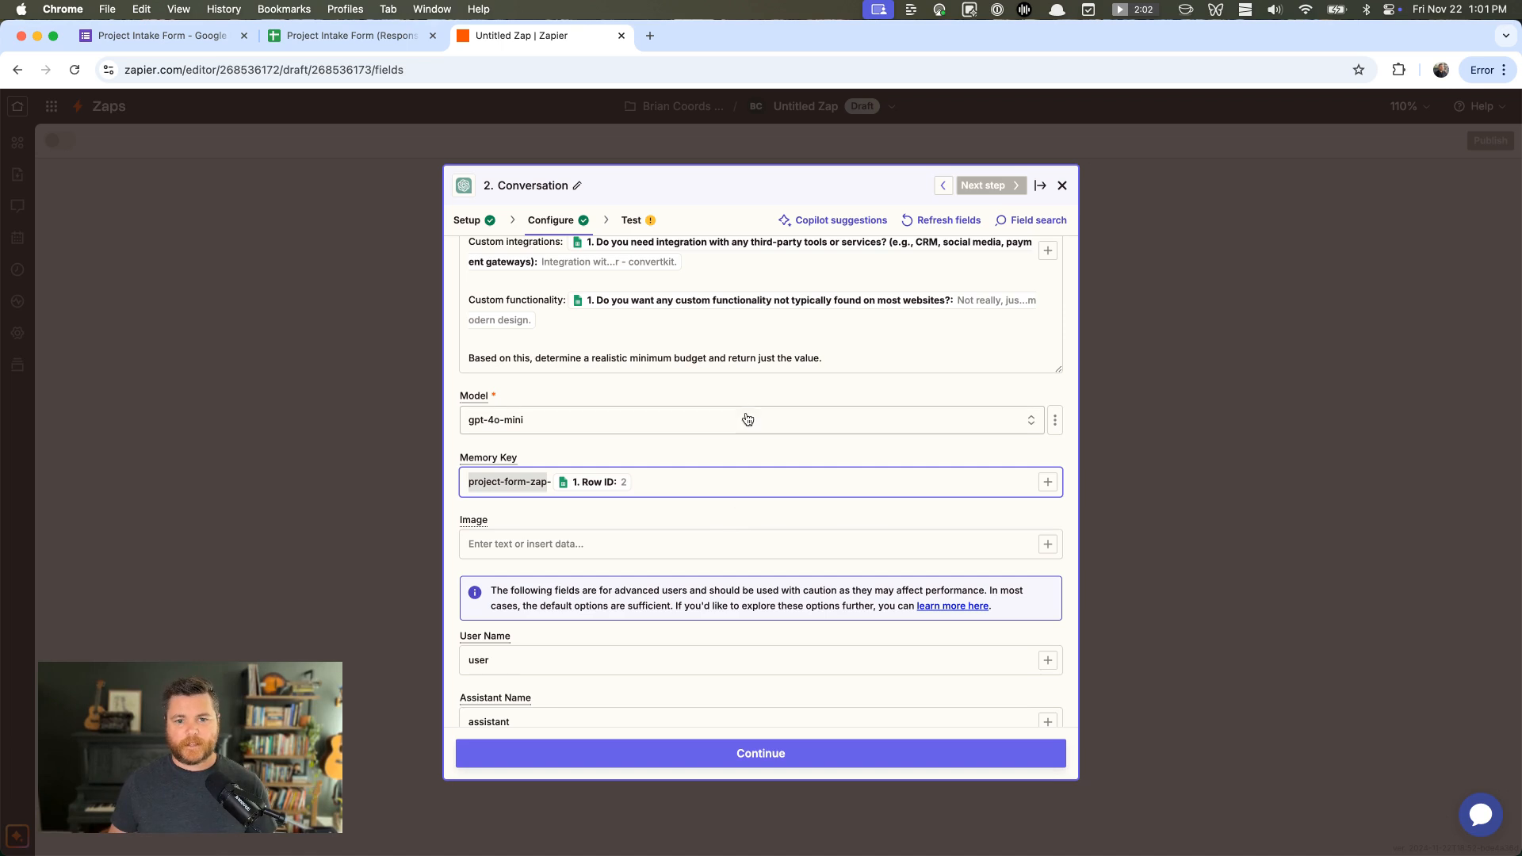
Highlight the default Assistant Instructions without editing them, and run the test that sends the conversation to ChatGPT
scroll(743, 417, down, 3)
scroll(769, 658, down, 3)
click(666, 558)
drag(464, 546, 679, 548)
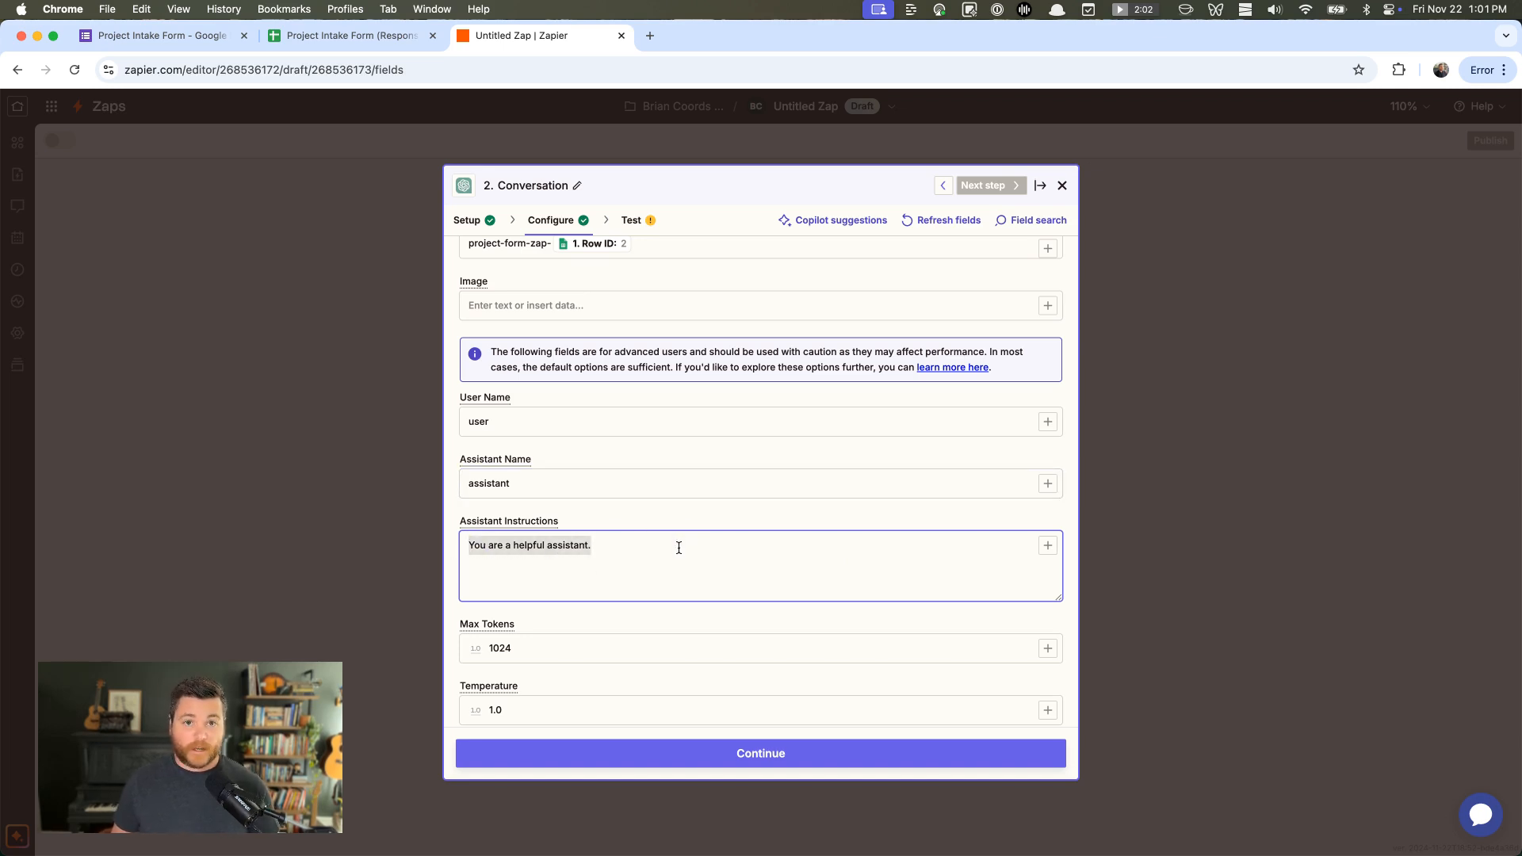
click(680, 553)
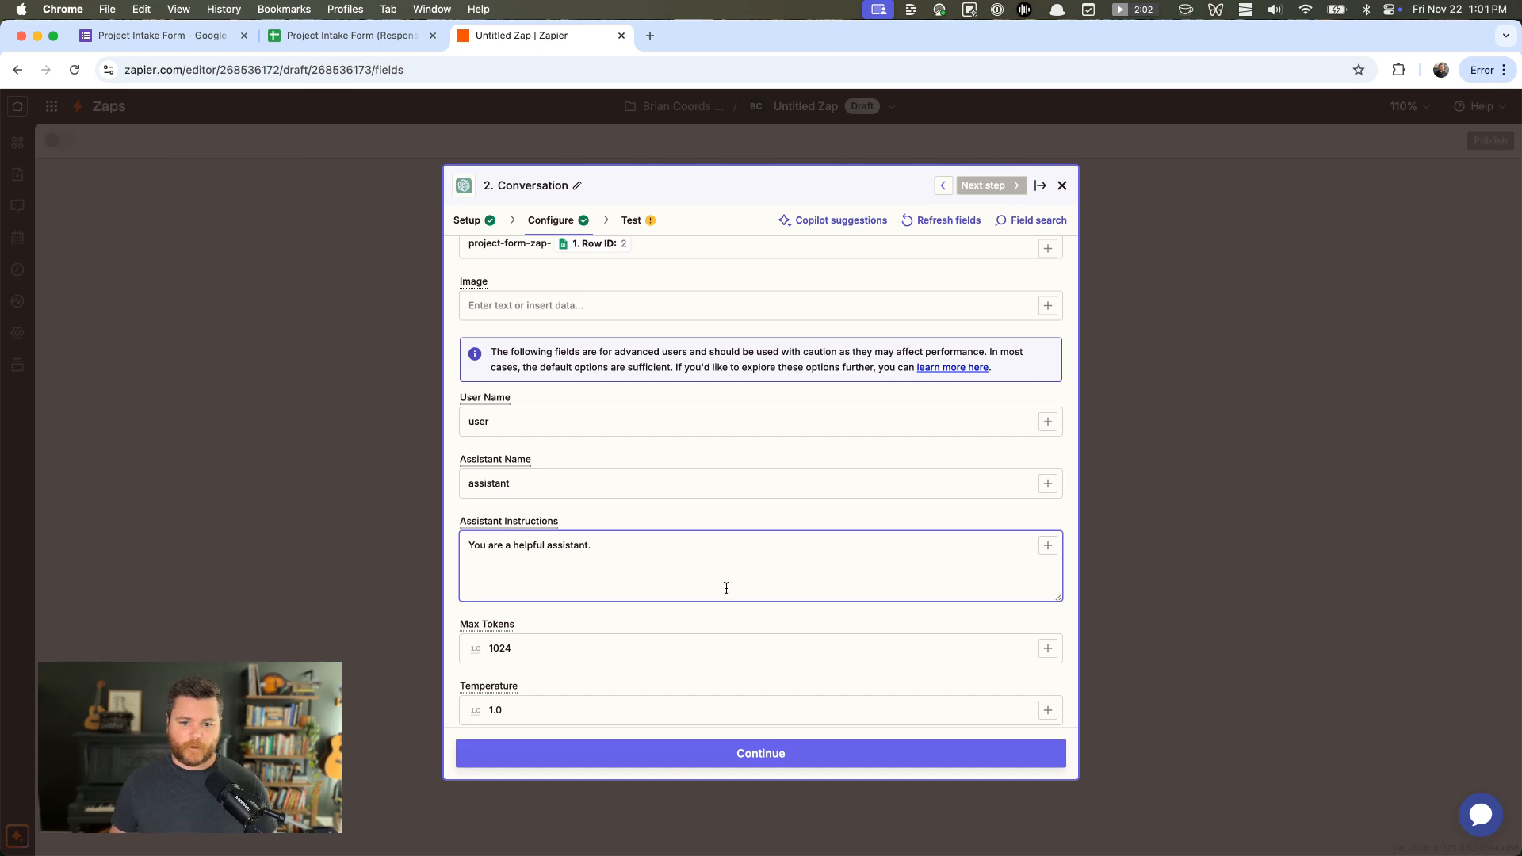
click(763, 759)
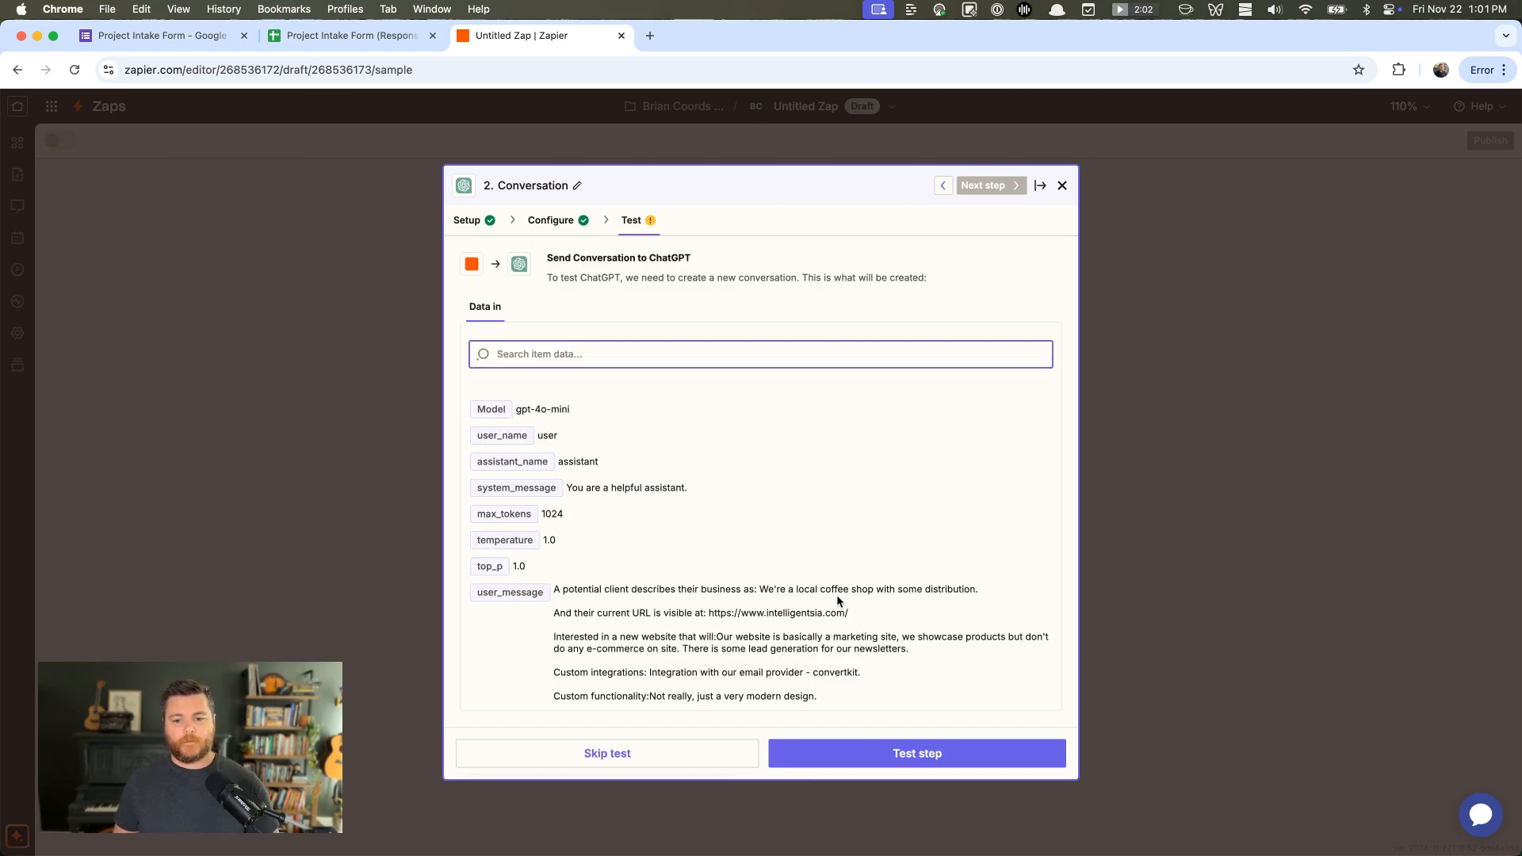
click(902, 756)
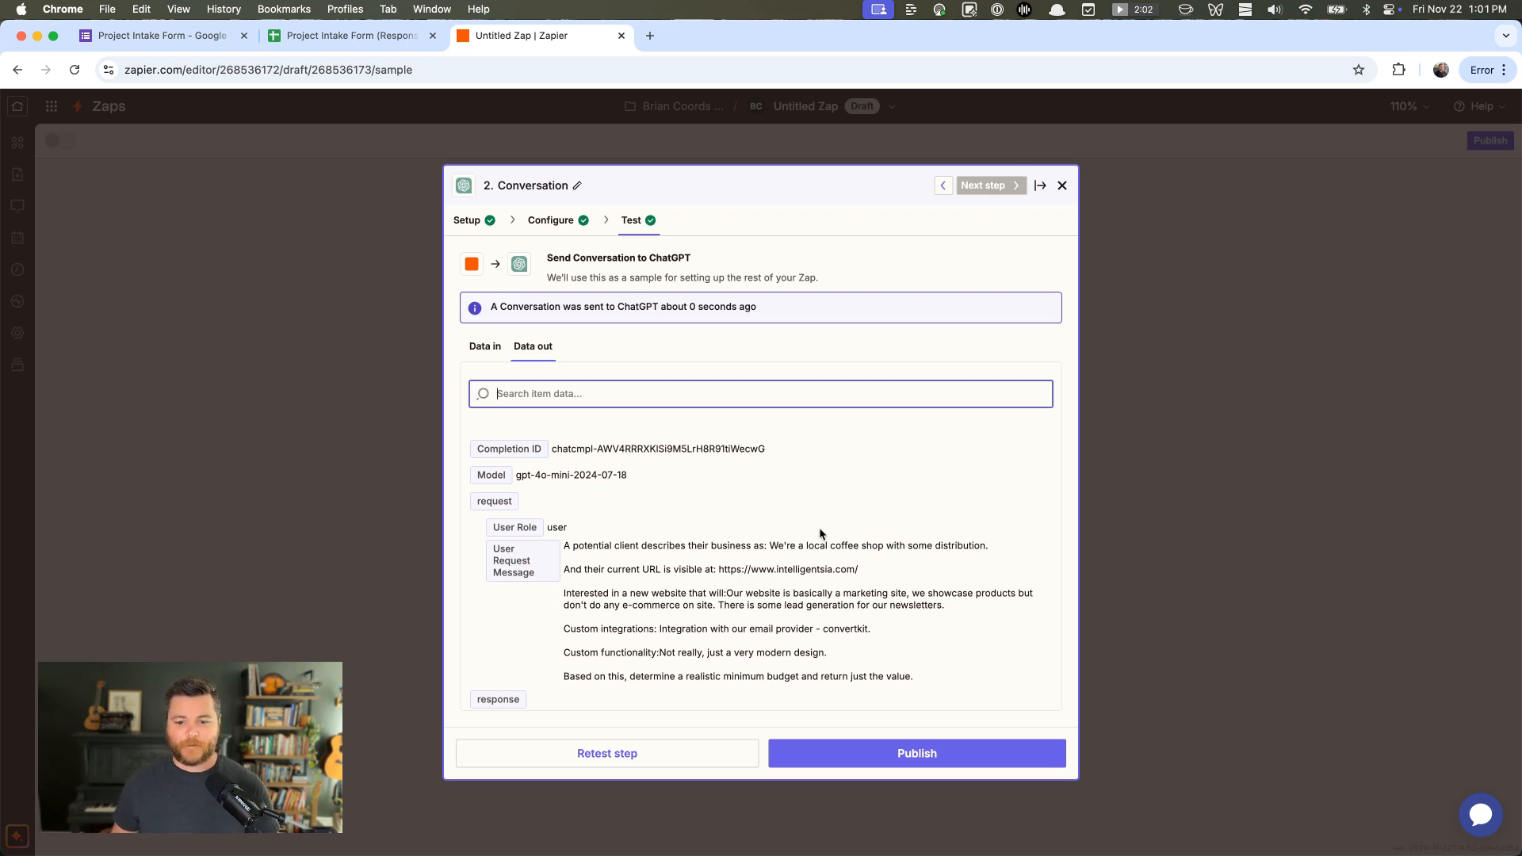
Examine the test's output data, comparing the User Request Message that was sent with ChatGPT's reply
scroll(849, 517, down, 2)
scroll(836, 496, up, 2)
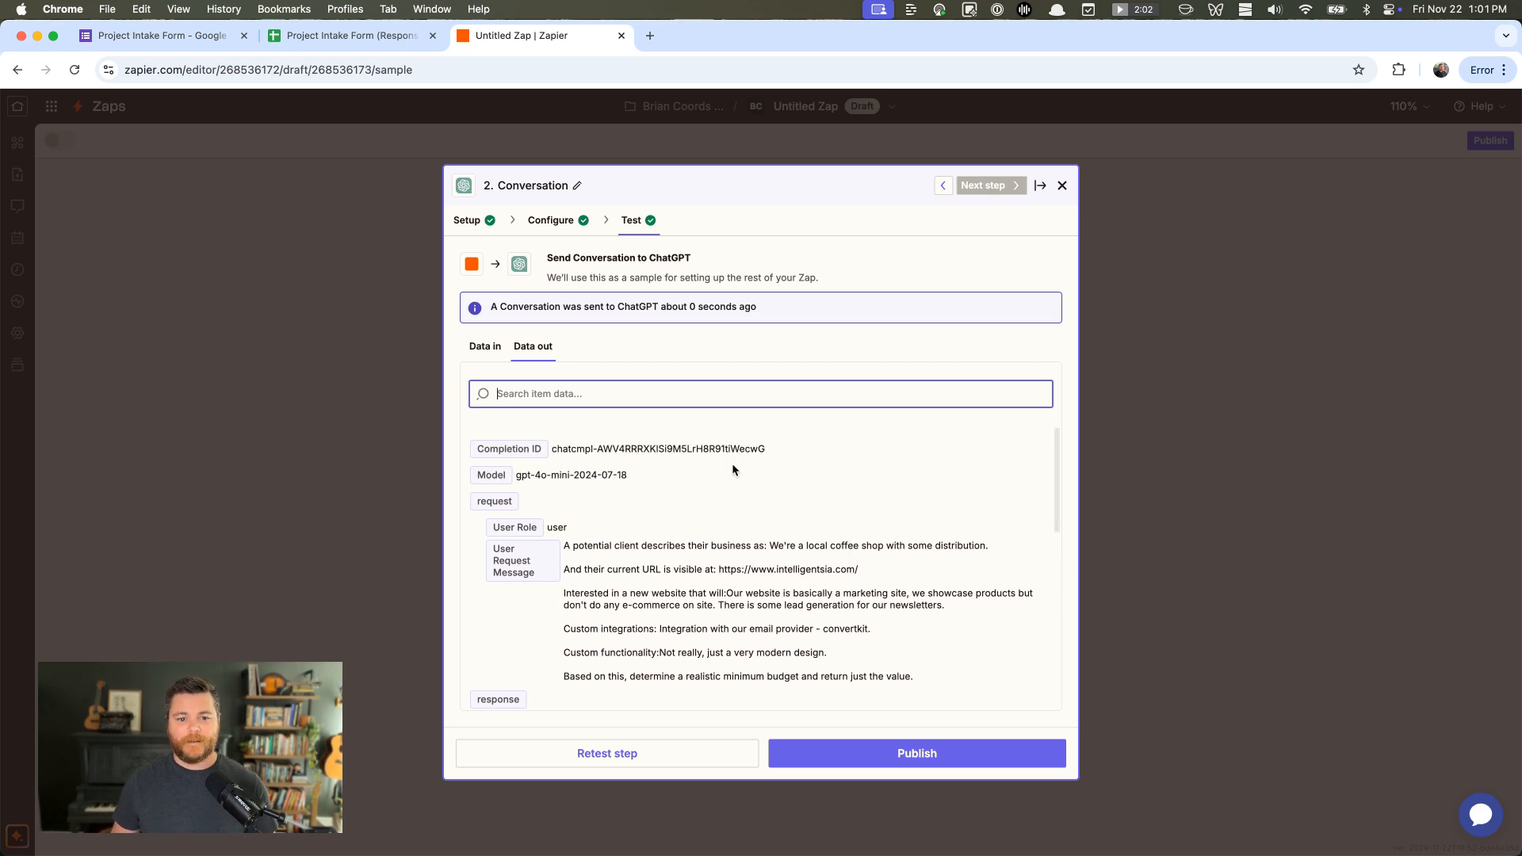
scroll(626, 482, down, 4)
scroll(625, 481, up, 2)
drag(588, 481, 932, 607)
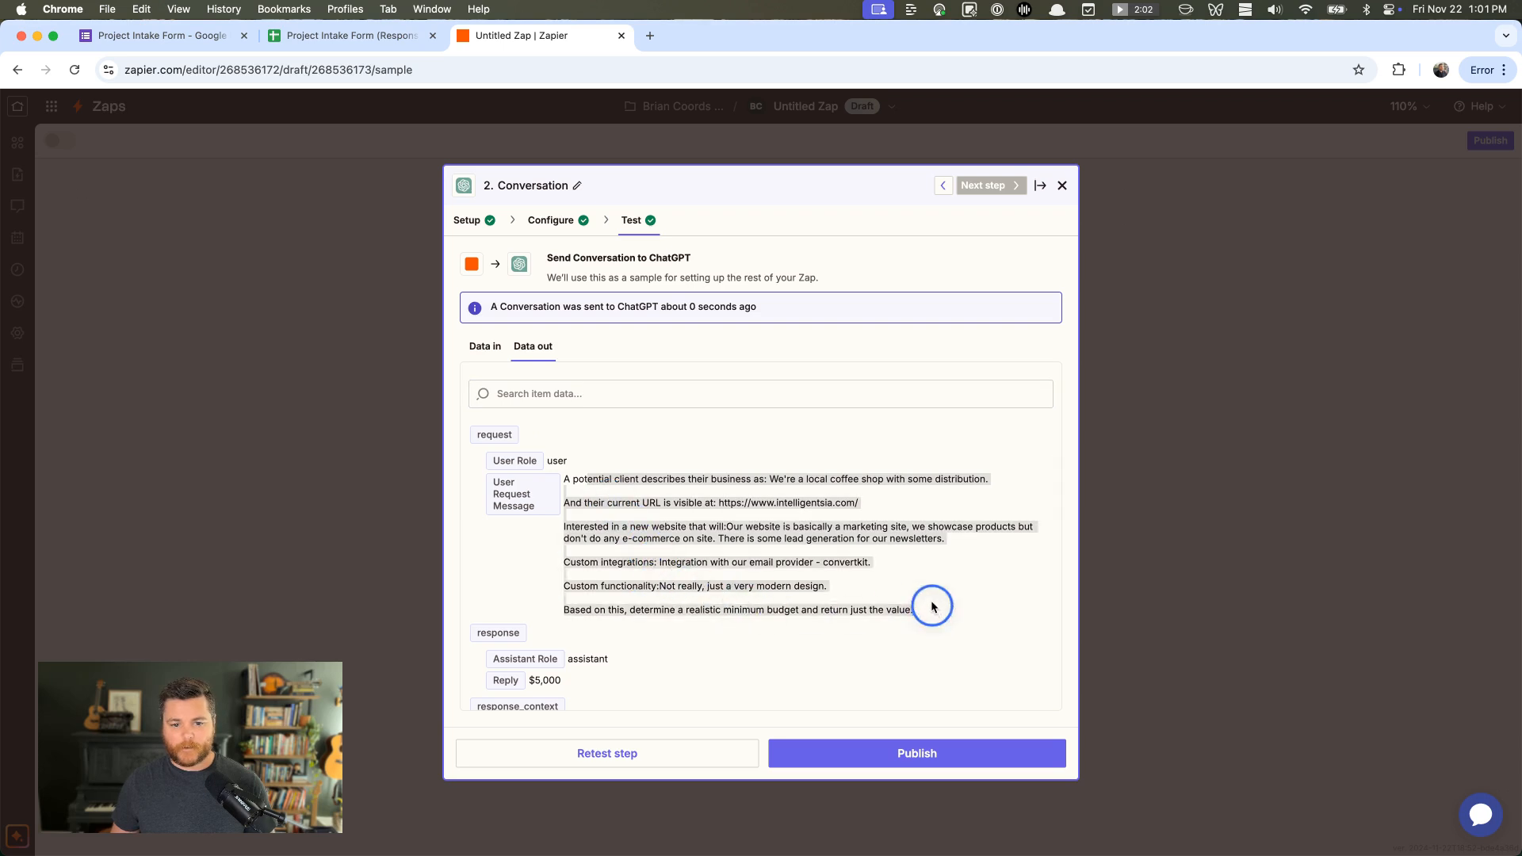
scroll(872, 586, down, 4)
click(571, 537)
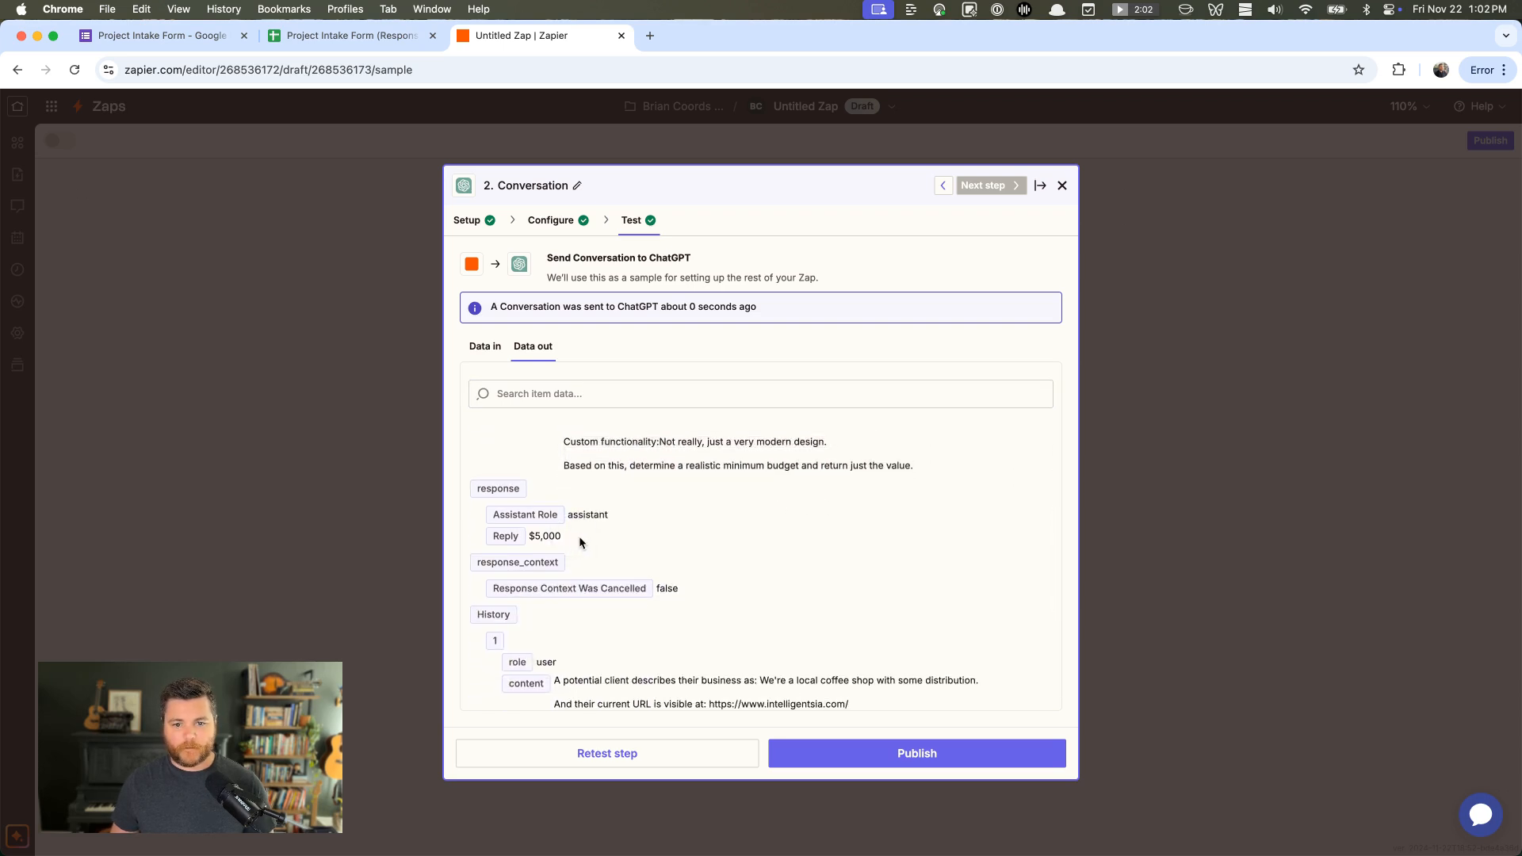
double_click(538, 537)
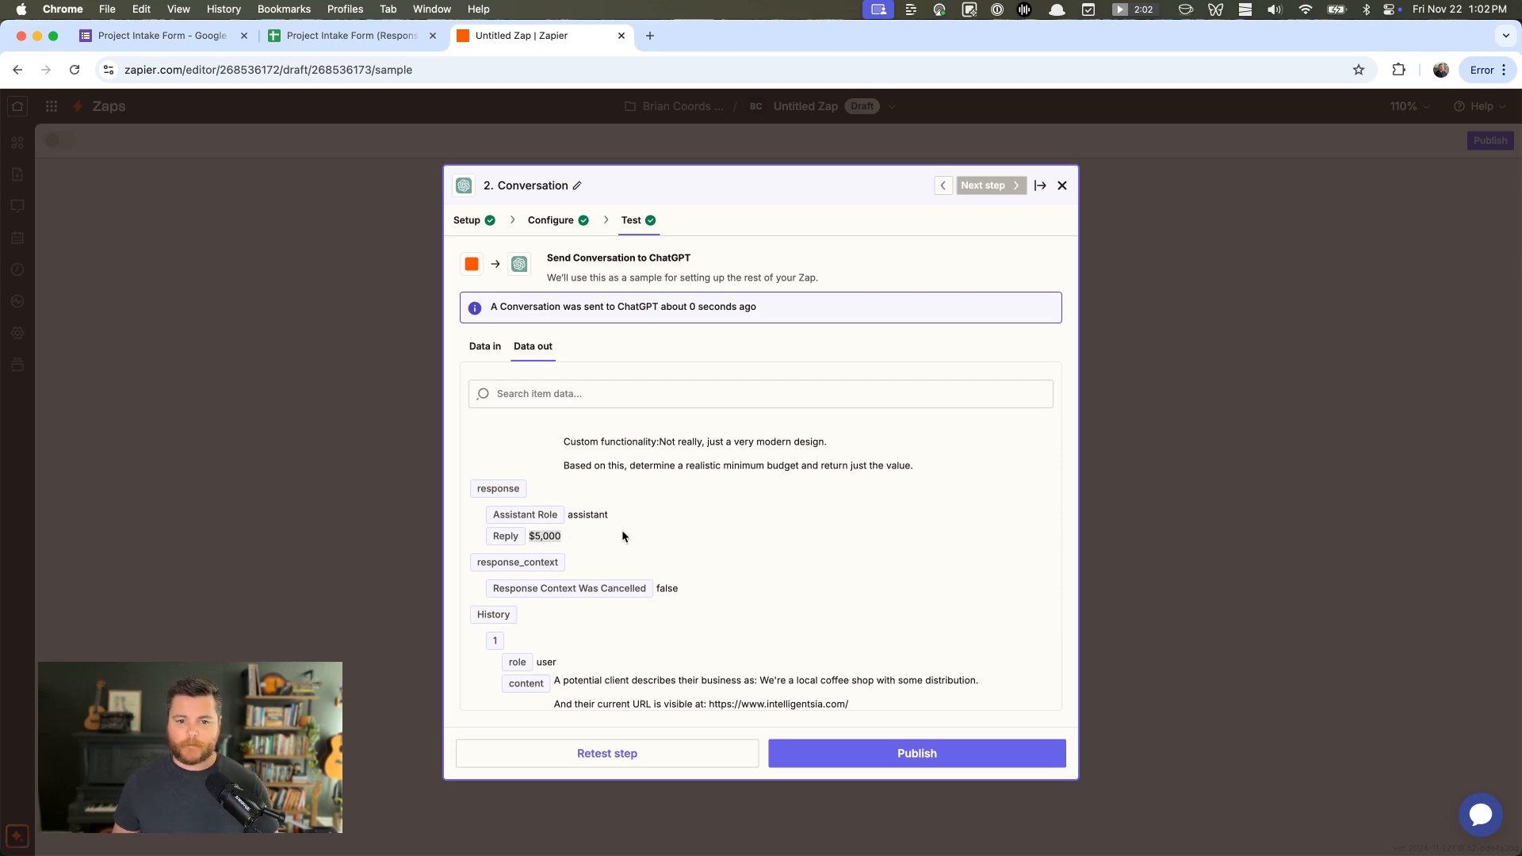
Shrink the Conversation step's editor to the side of the canvas and add a Paths step after the ChatGPT Conversation step
click(922, 763)
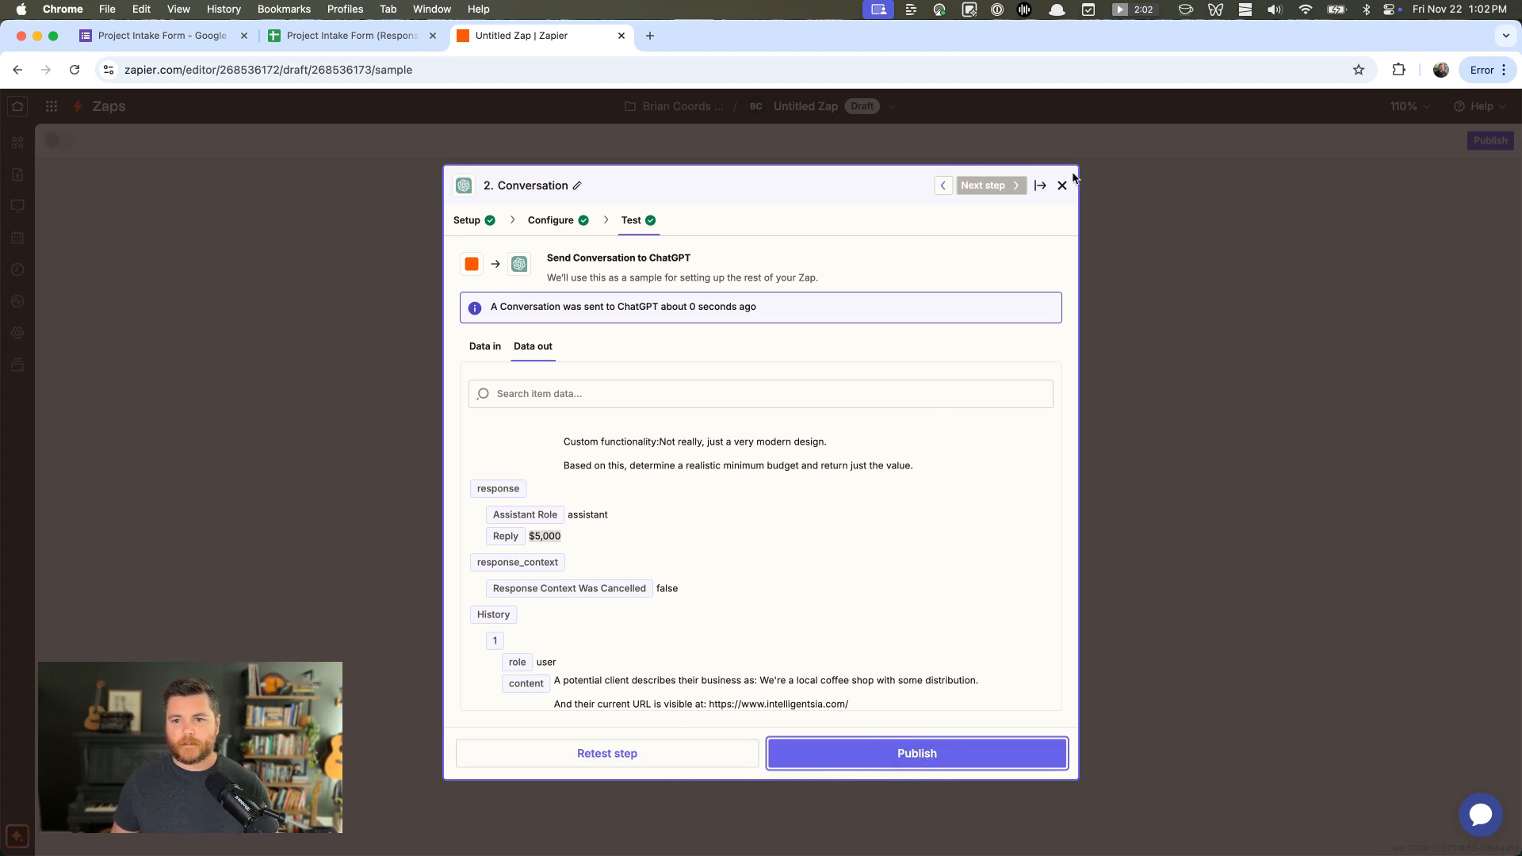
click(1039, 191)
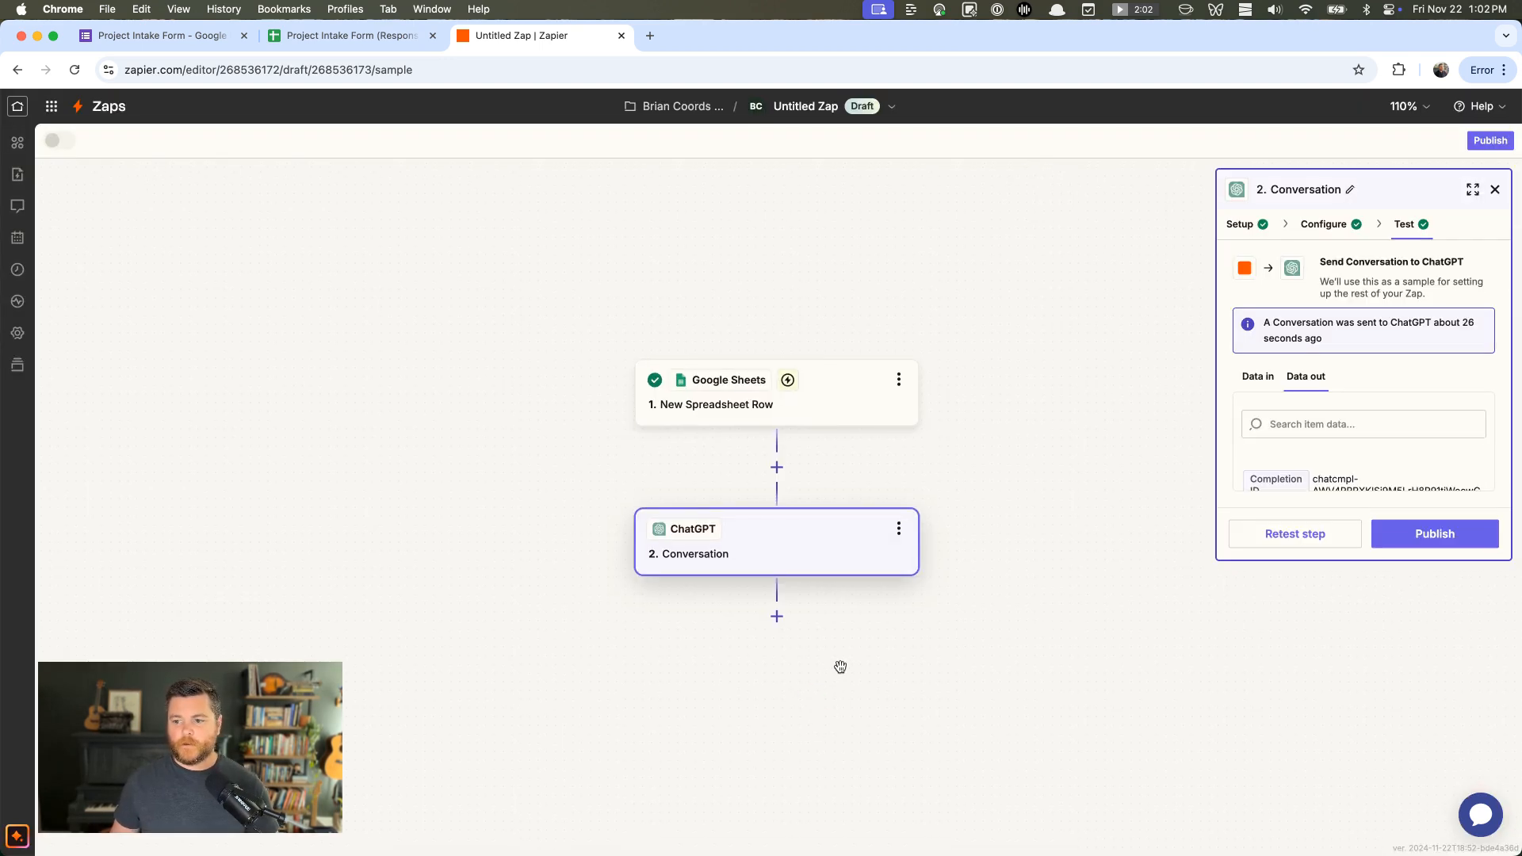
click(775, 616)
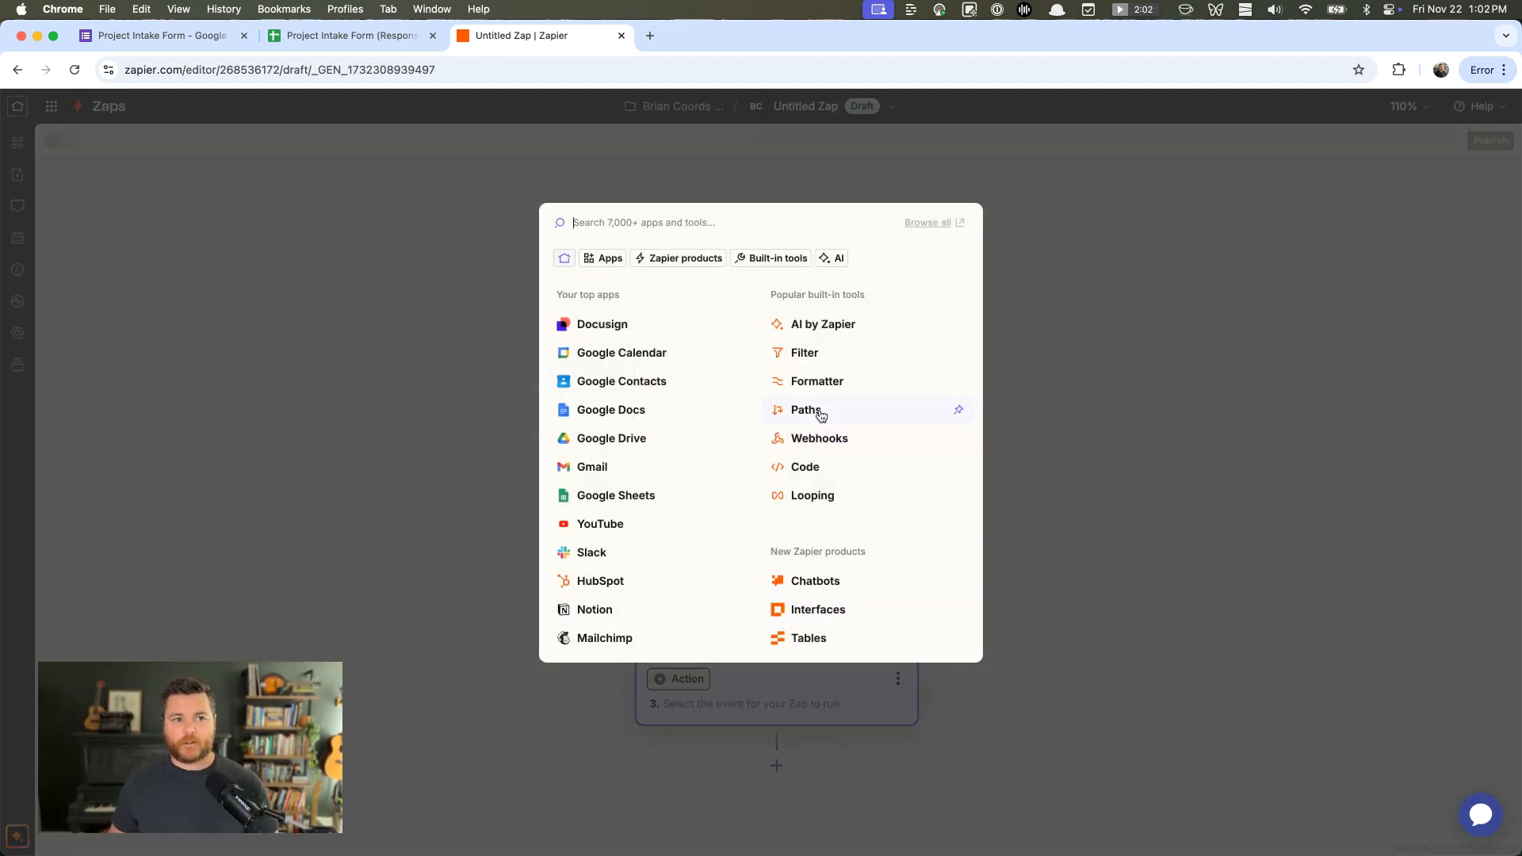
click(806, 410)
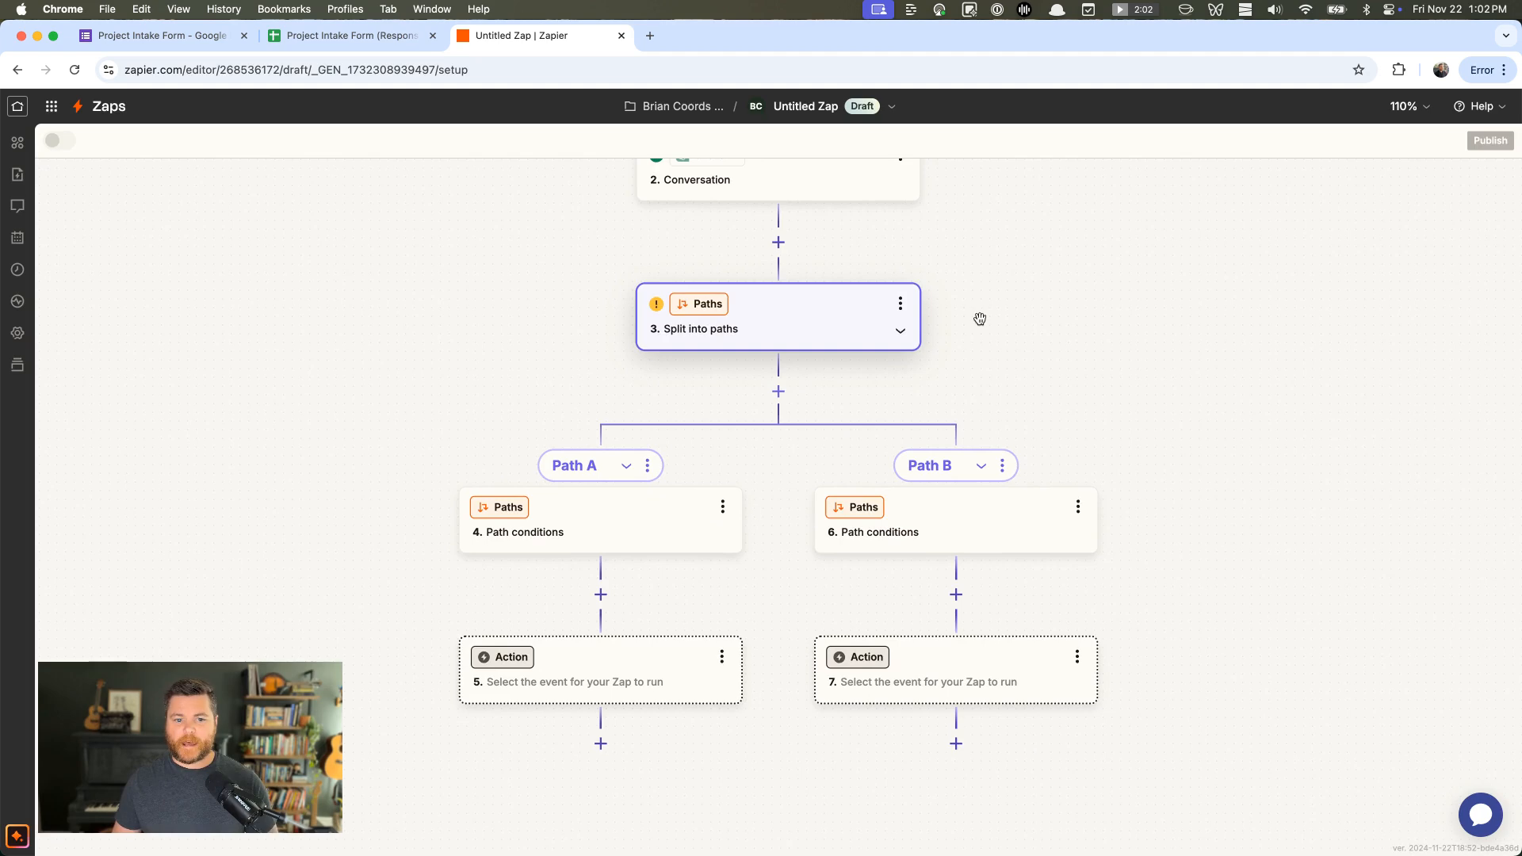
click(784, 302)
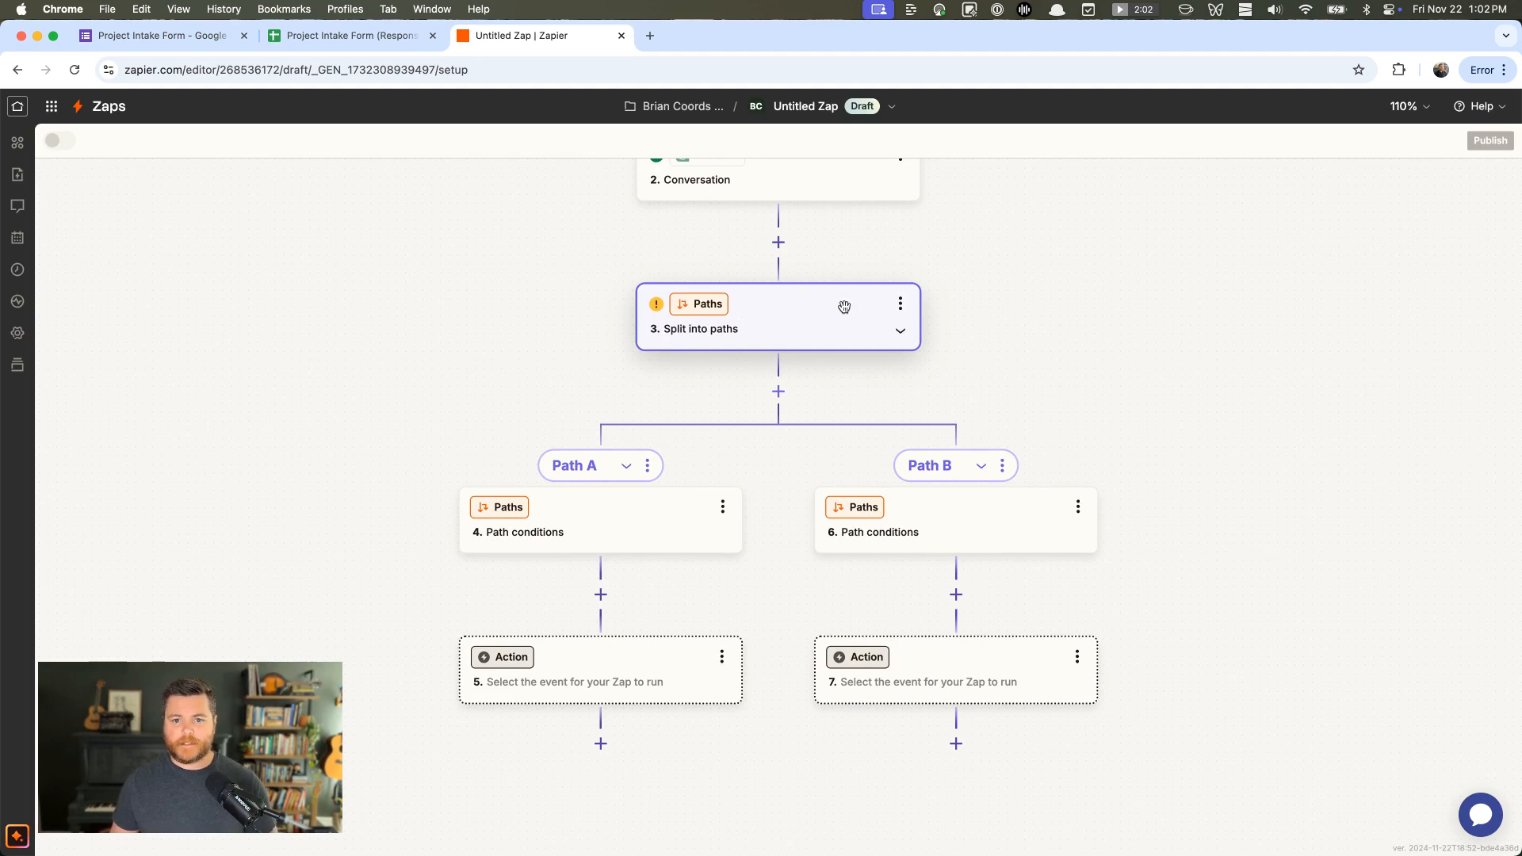
click(899, 331)
click(900, 508)
click(825, 190)
click(784, 640)
click(795, 650)
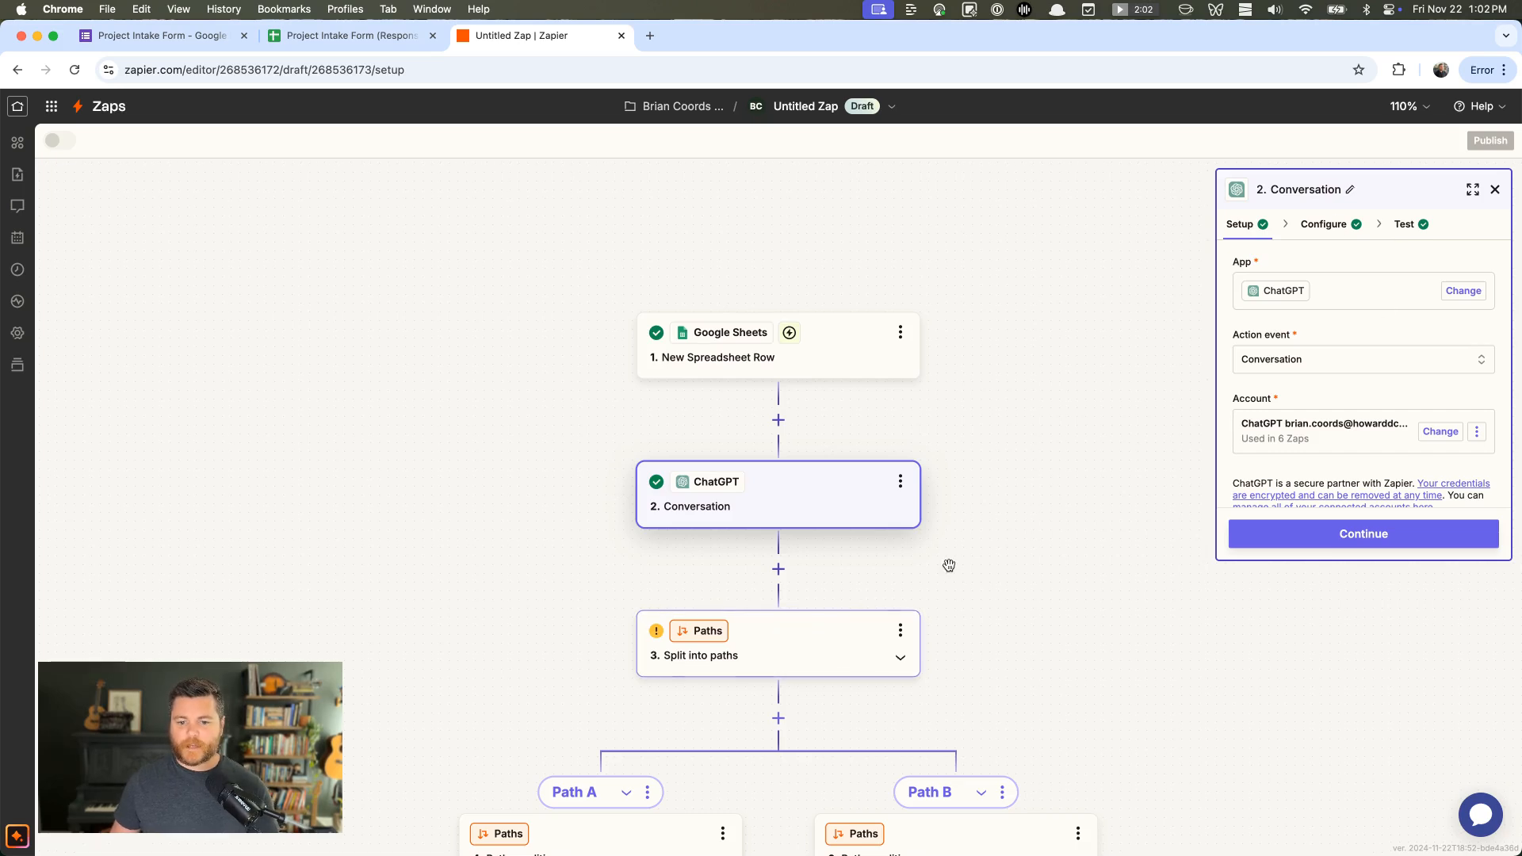
scroll(1009, 466, down, 5)
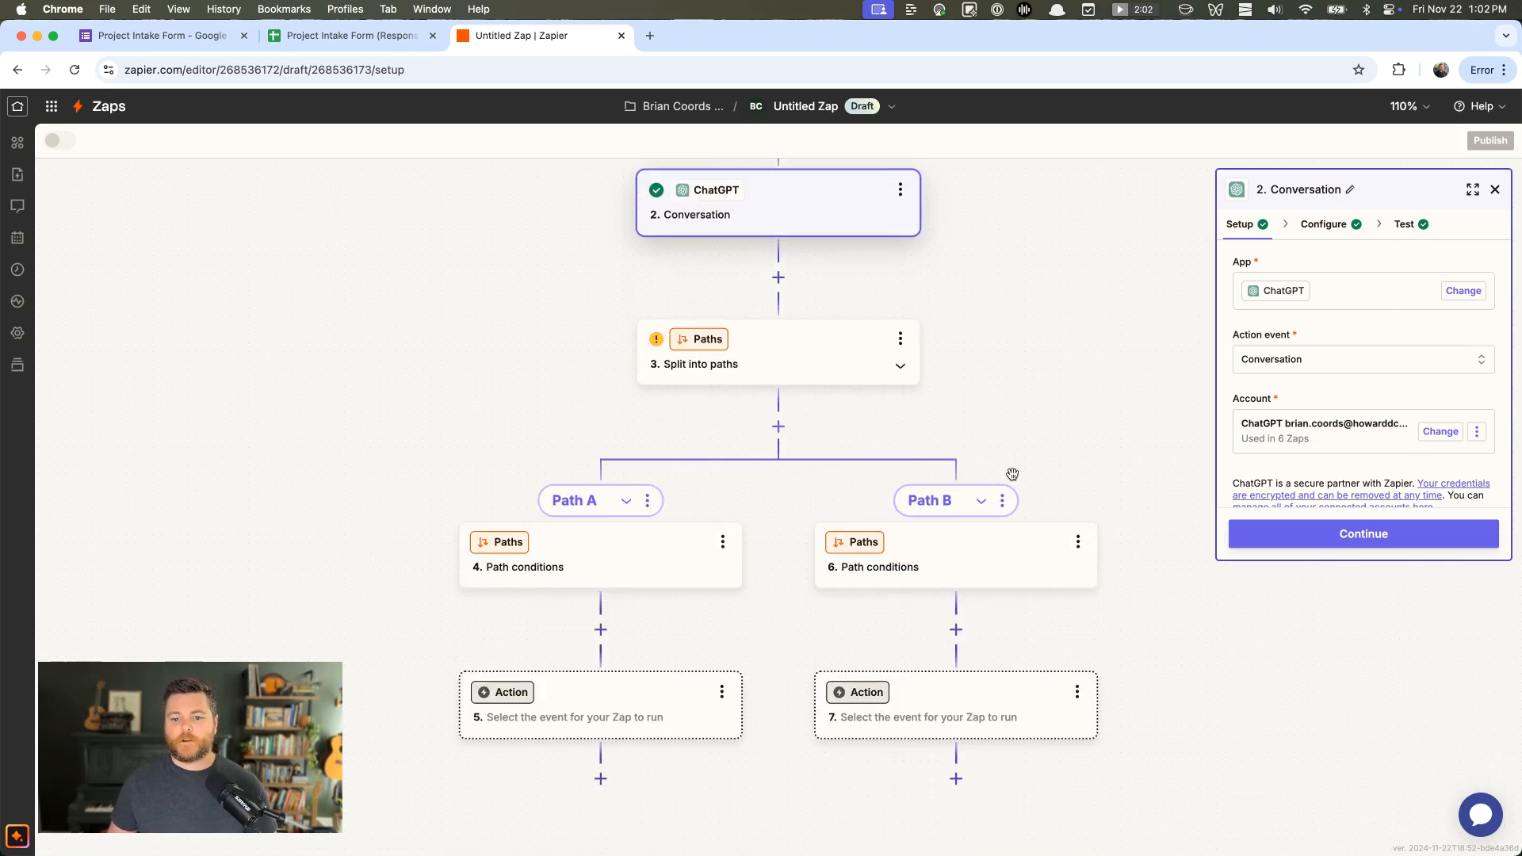
Open the path conditions of Path A and rename that path as "Approved Budget"
click(543, 452)
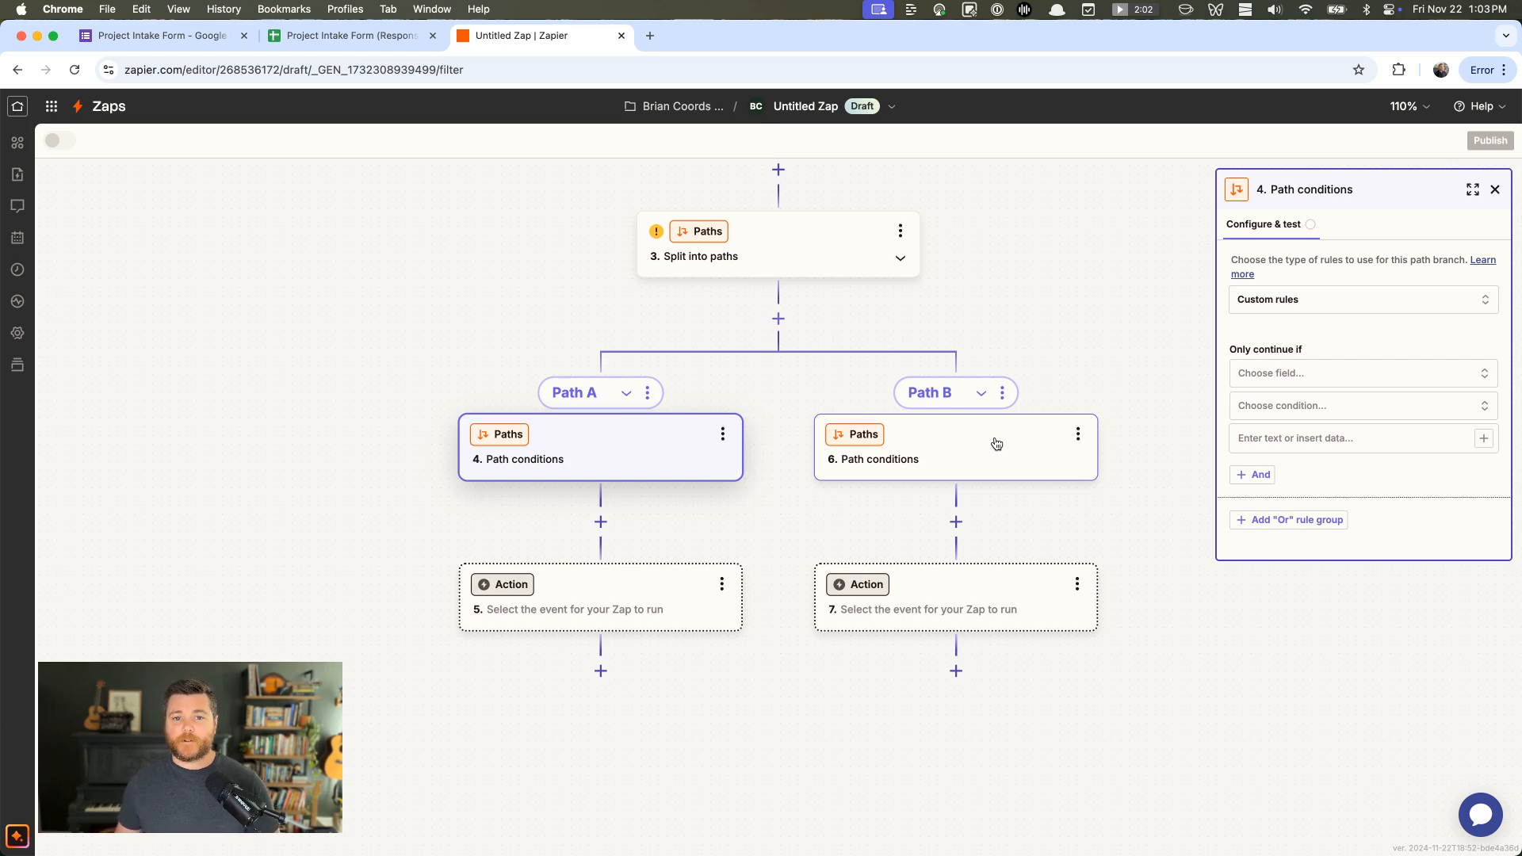
scroll(1030, 452, left, 1)
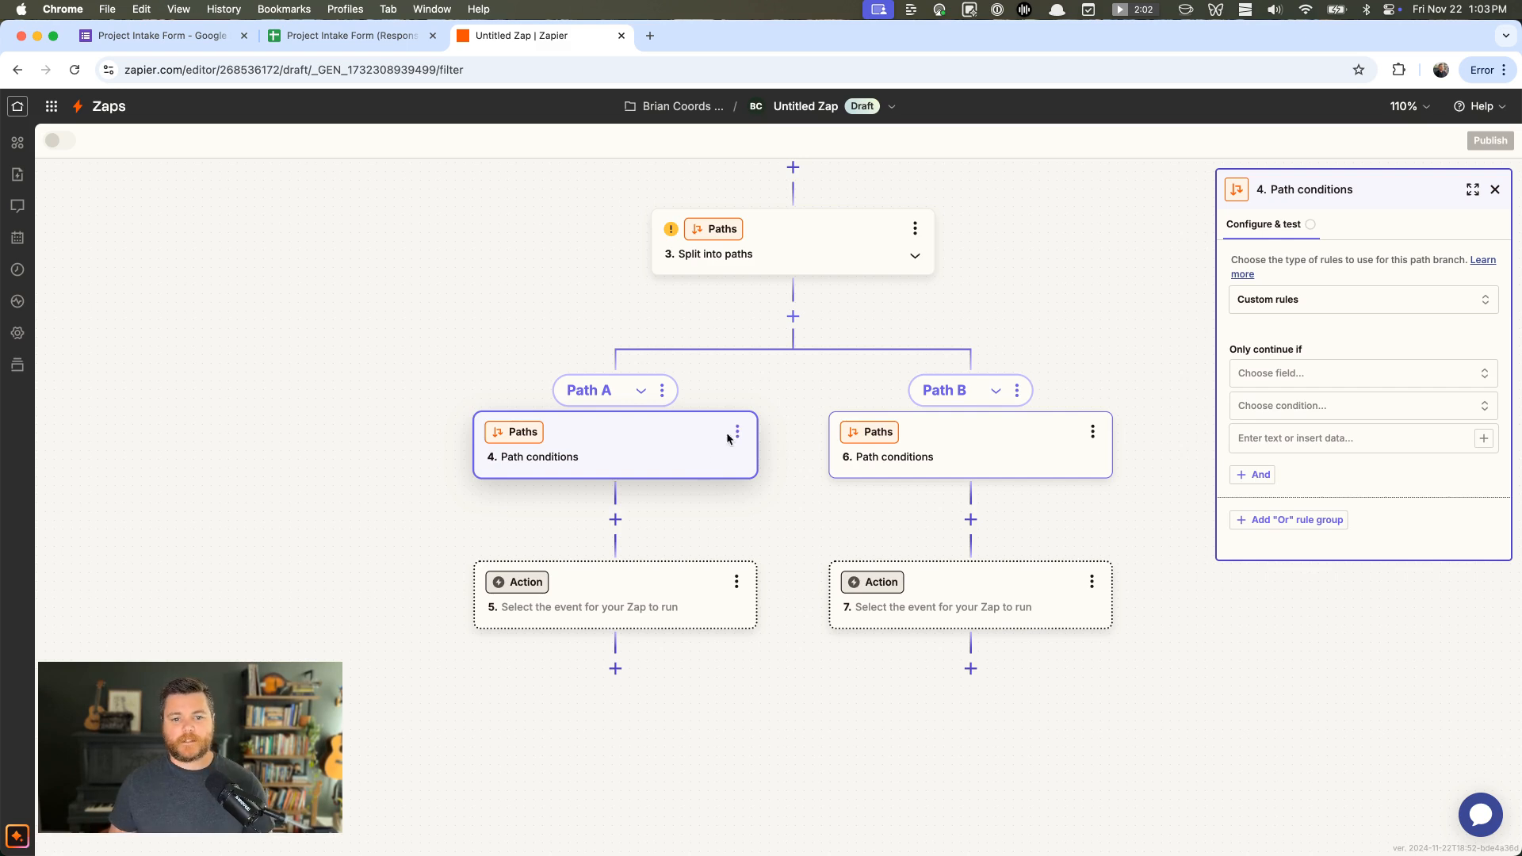
click(627, 390)
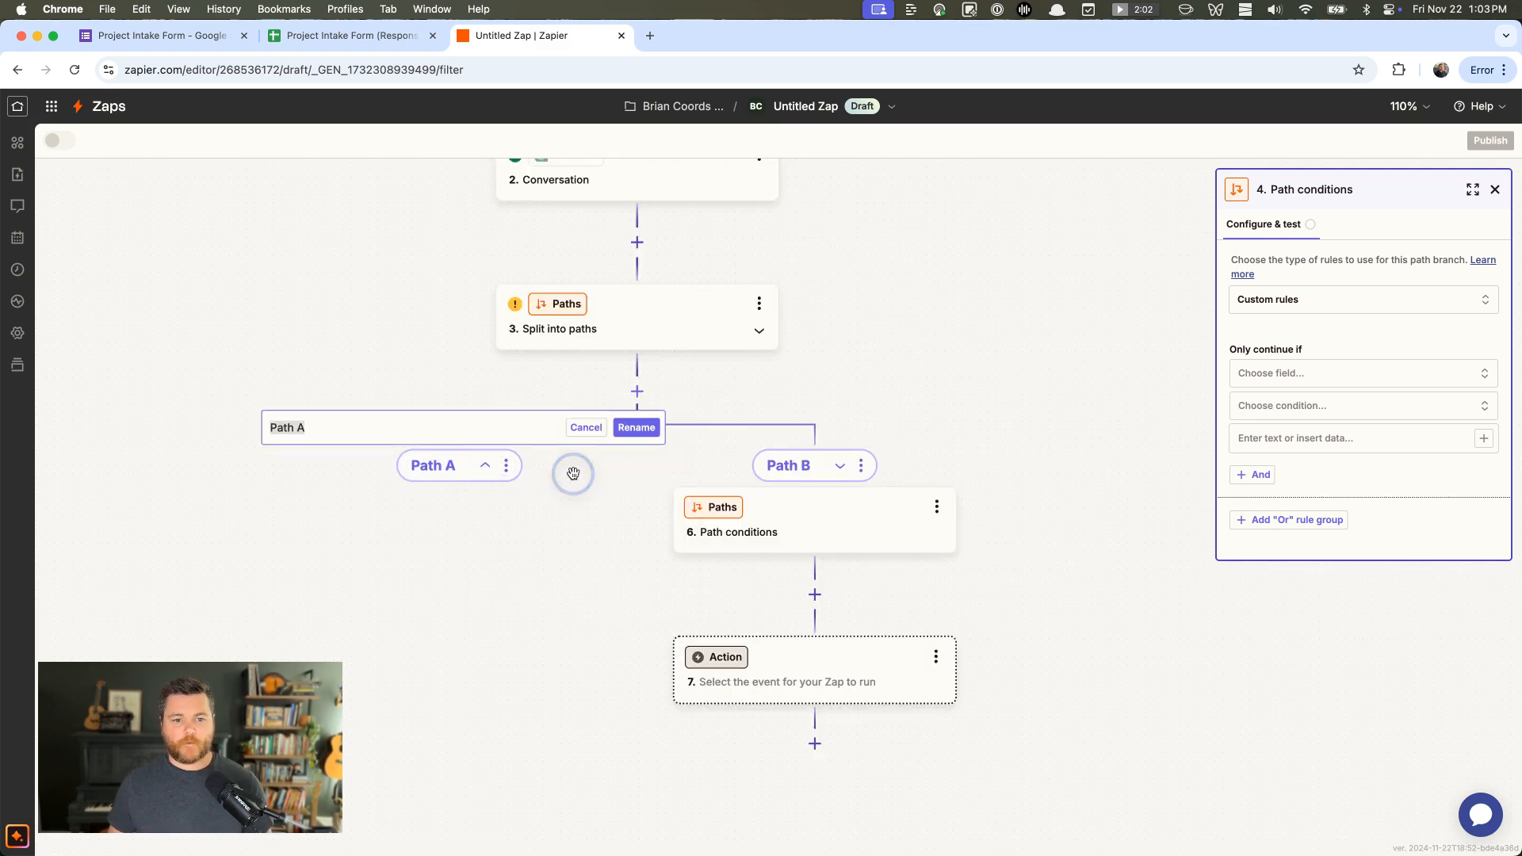
text(Approv)
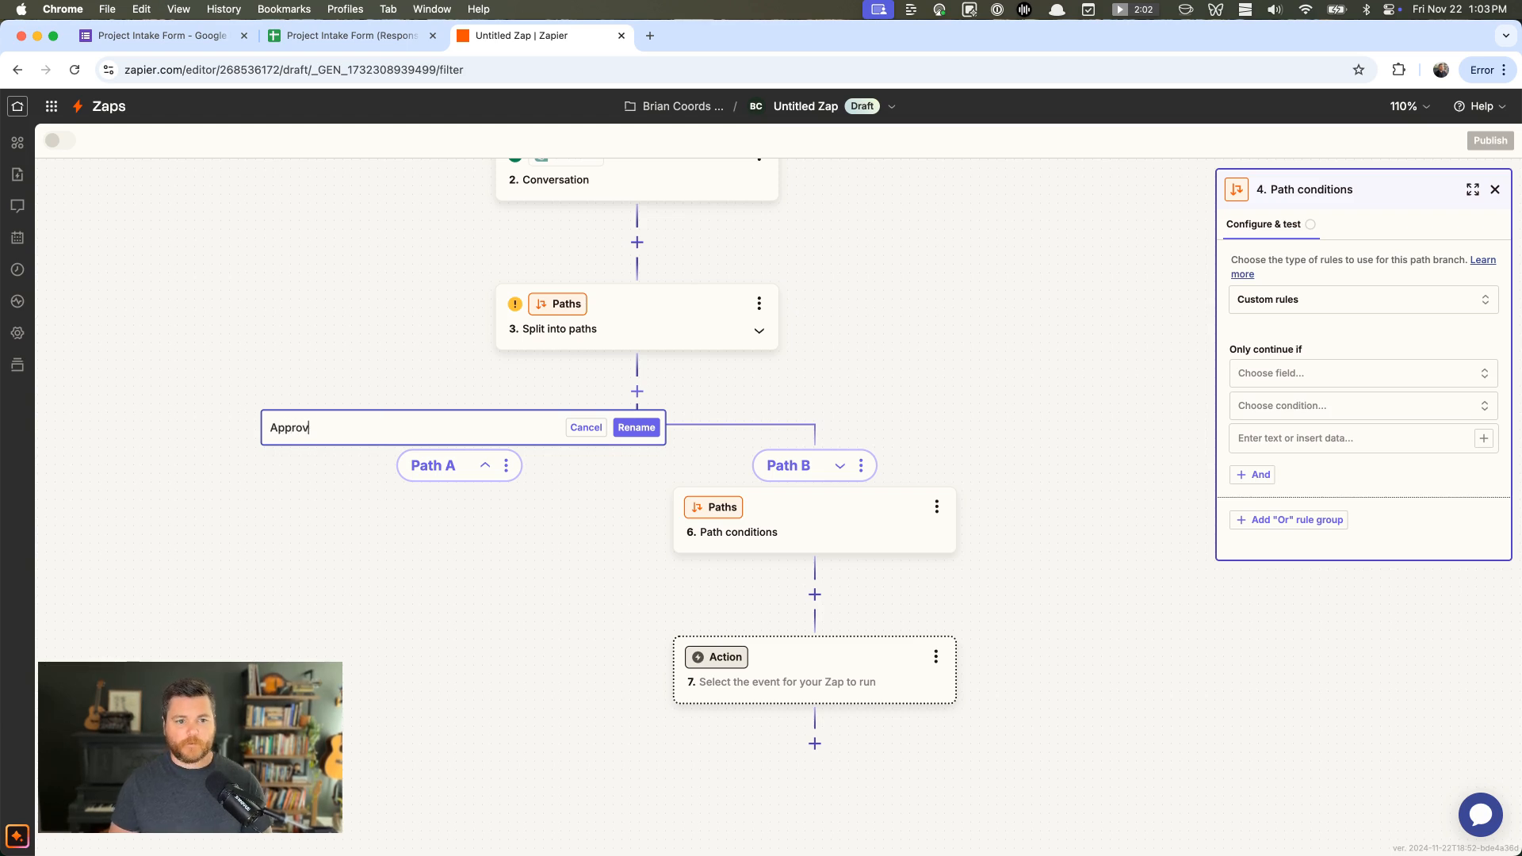
text(ed Budget)
key(Return)
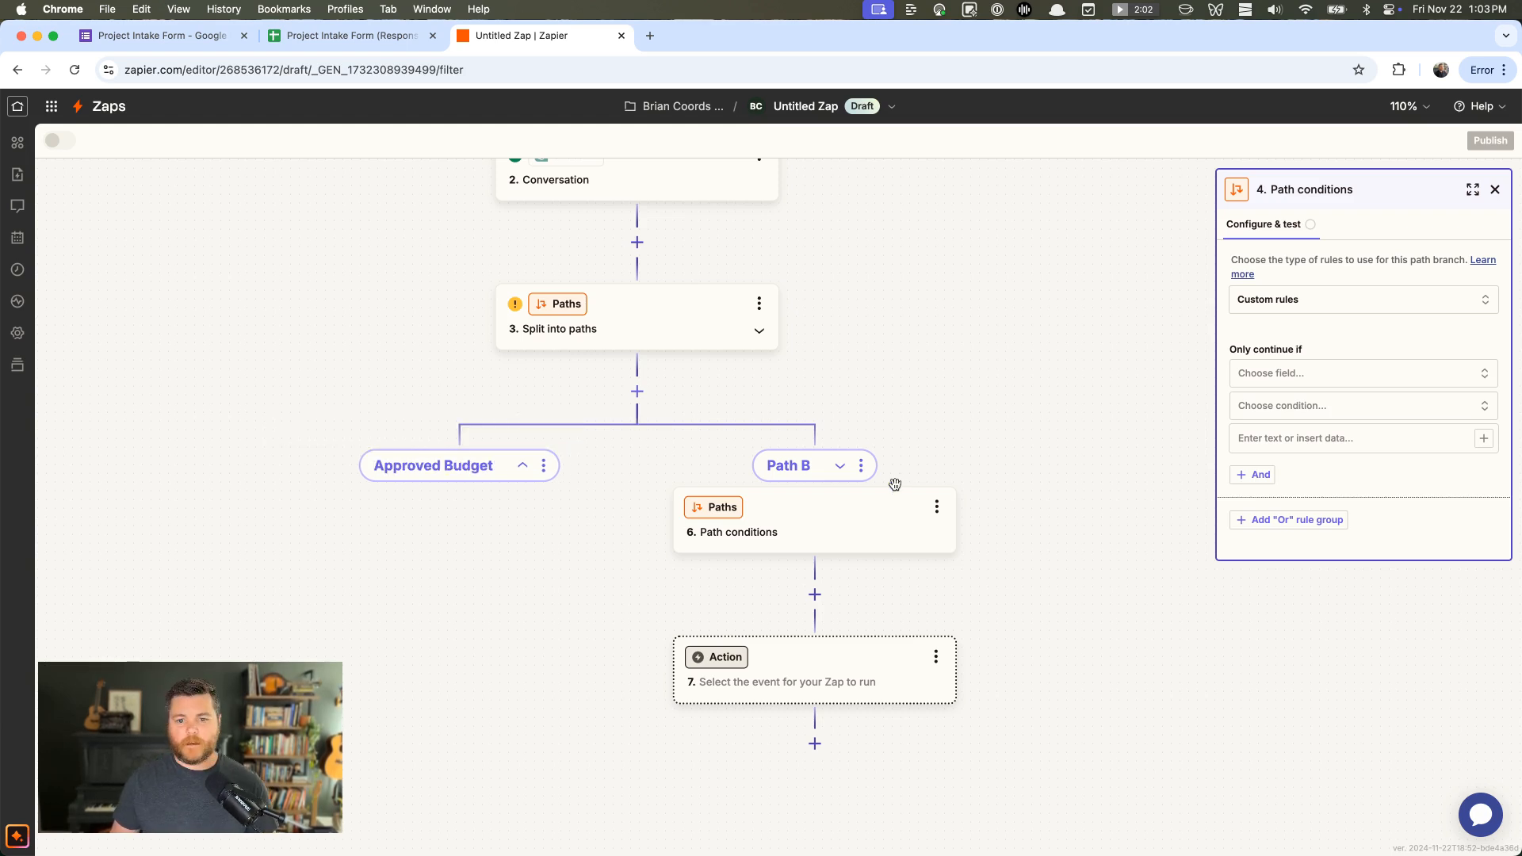
Rename Path B as "Denied" and expand the Approved Budget path to show its steps
click(859, 471)
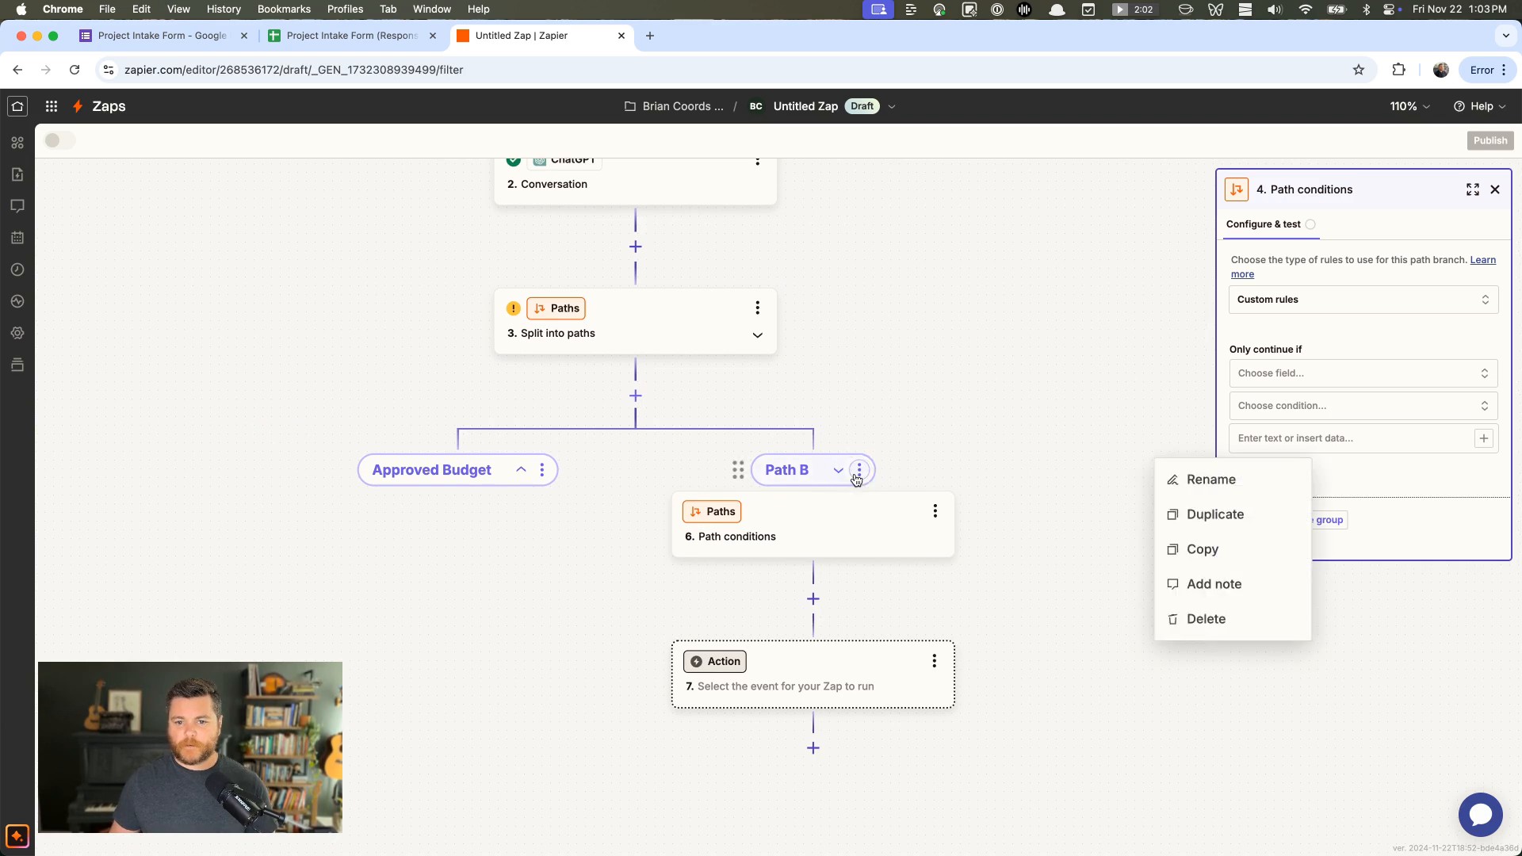
click(1205, 478)
text(Denied)
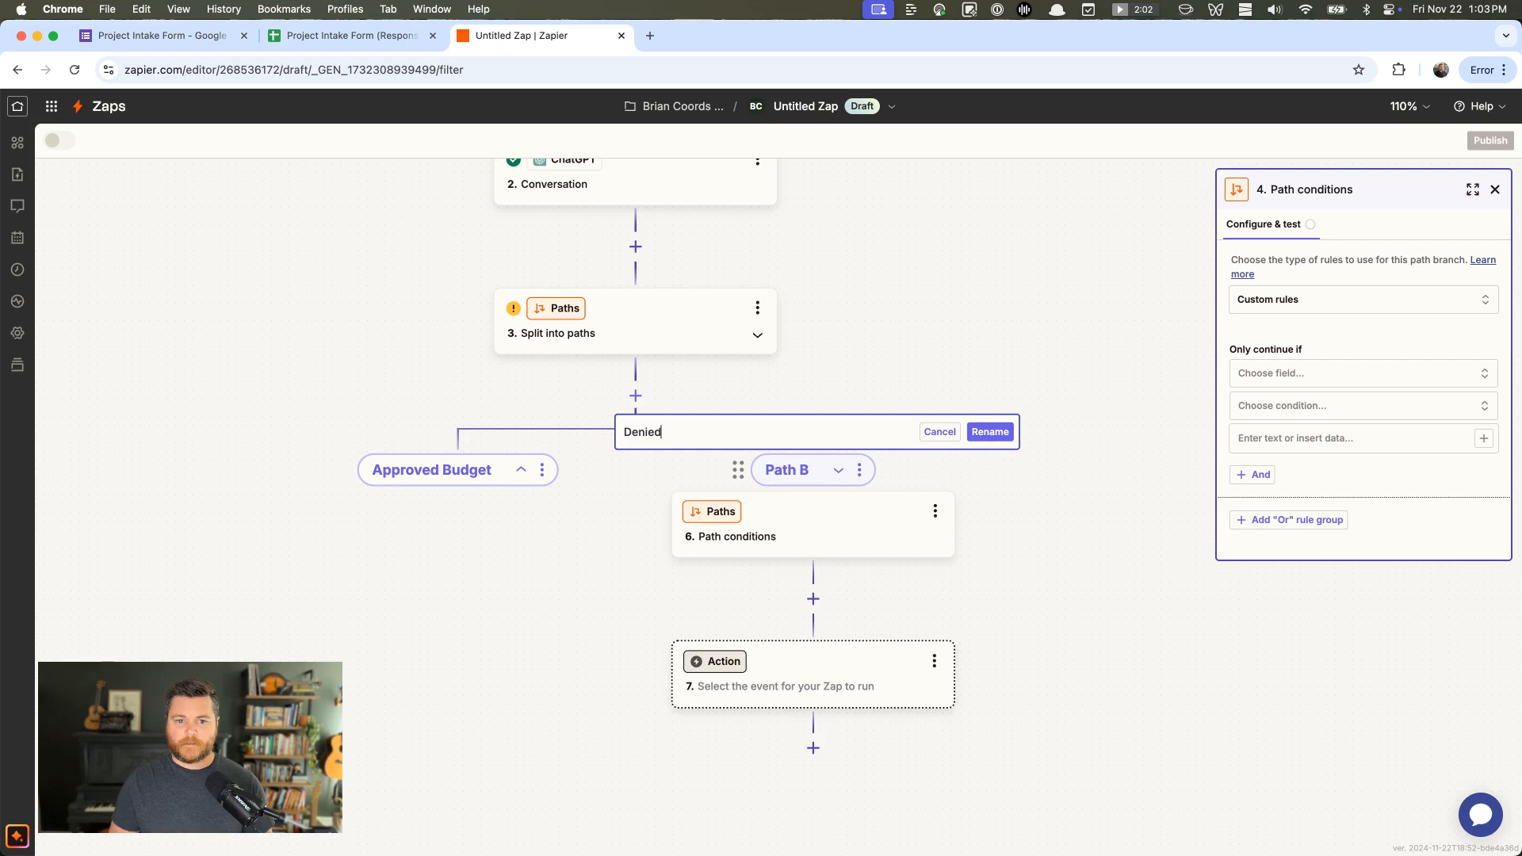
click(992, 432)
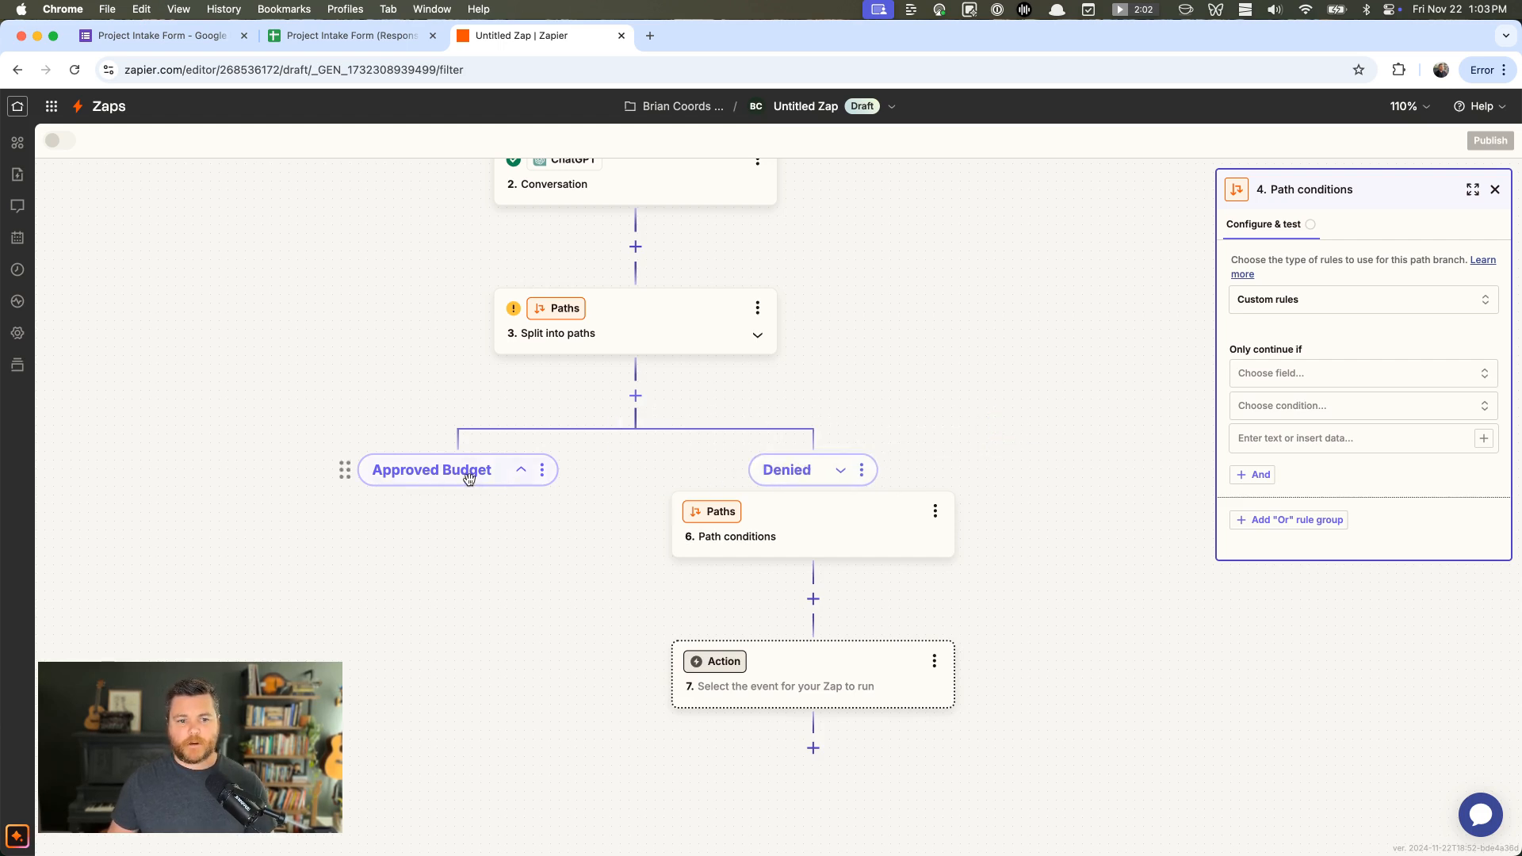
click(520, 472)
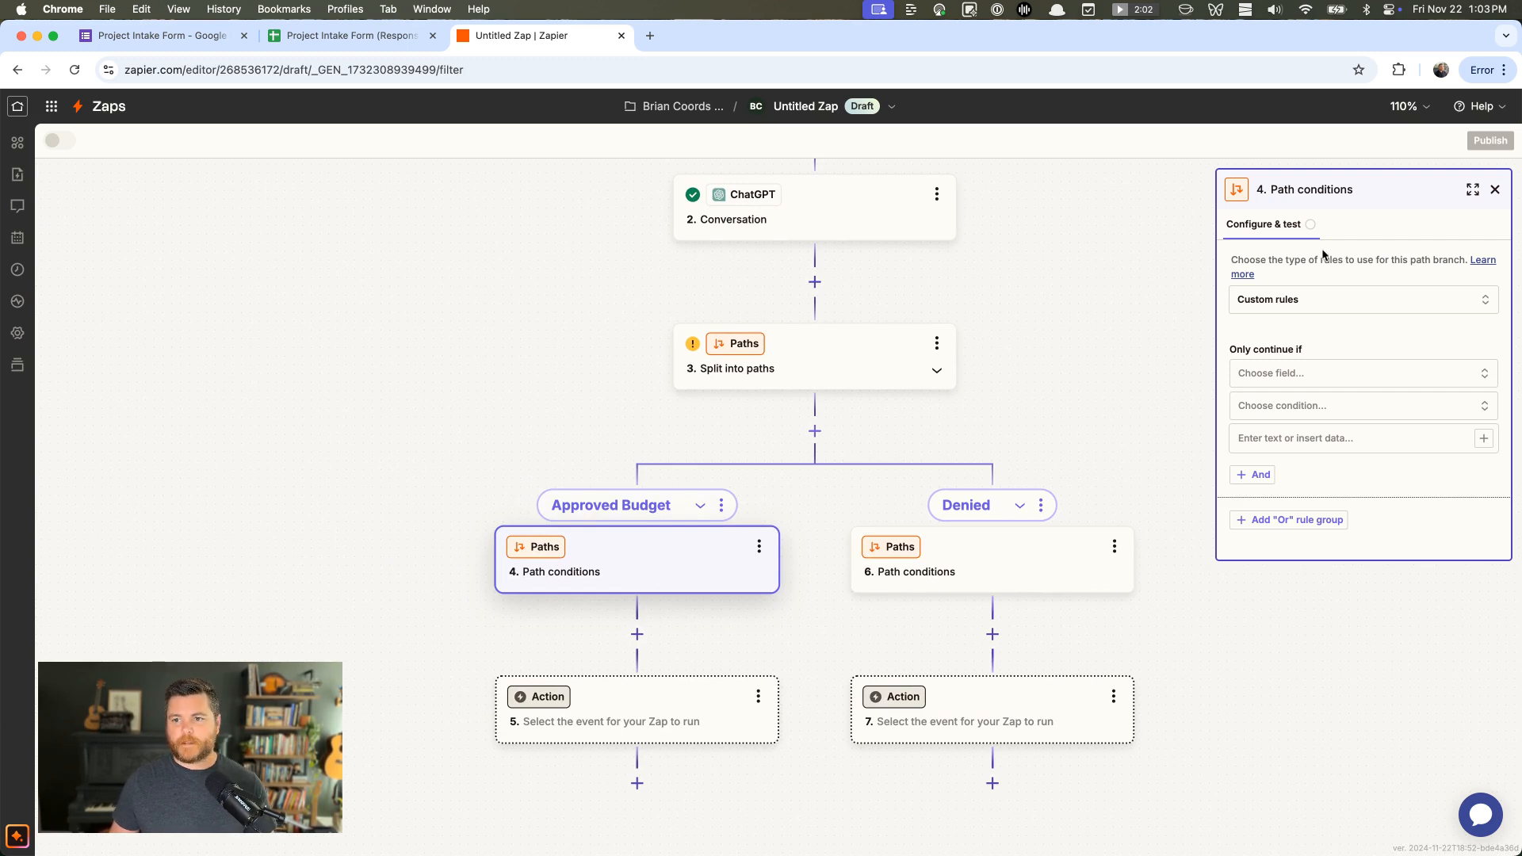
Enlarge the Approved Budget path conditions editor and choose the spreadsheet row's "What is your budget for this project?" as the rule's field
click(1472, 188)
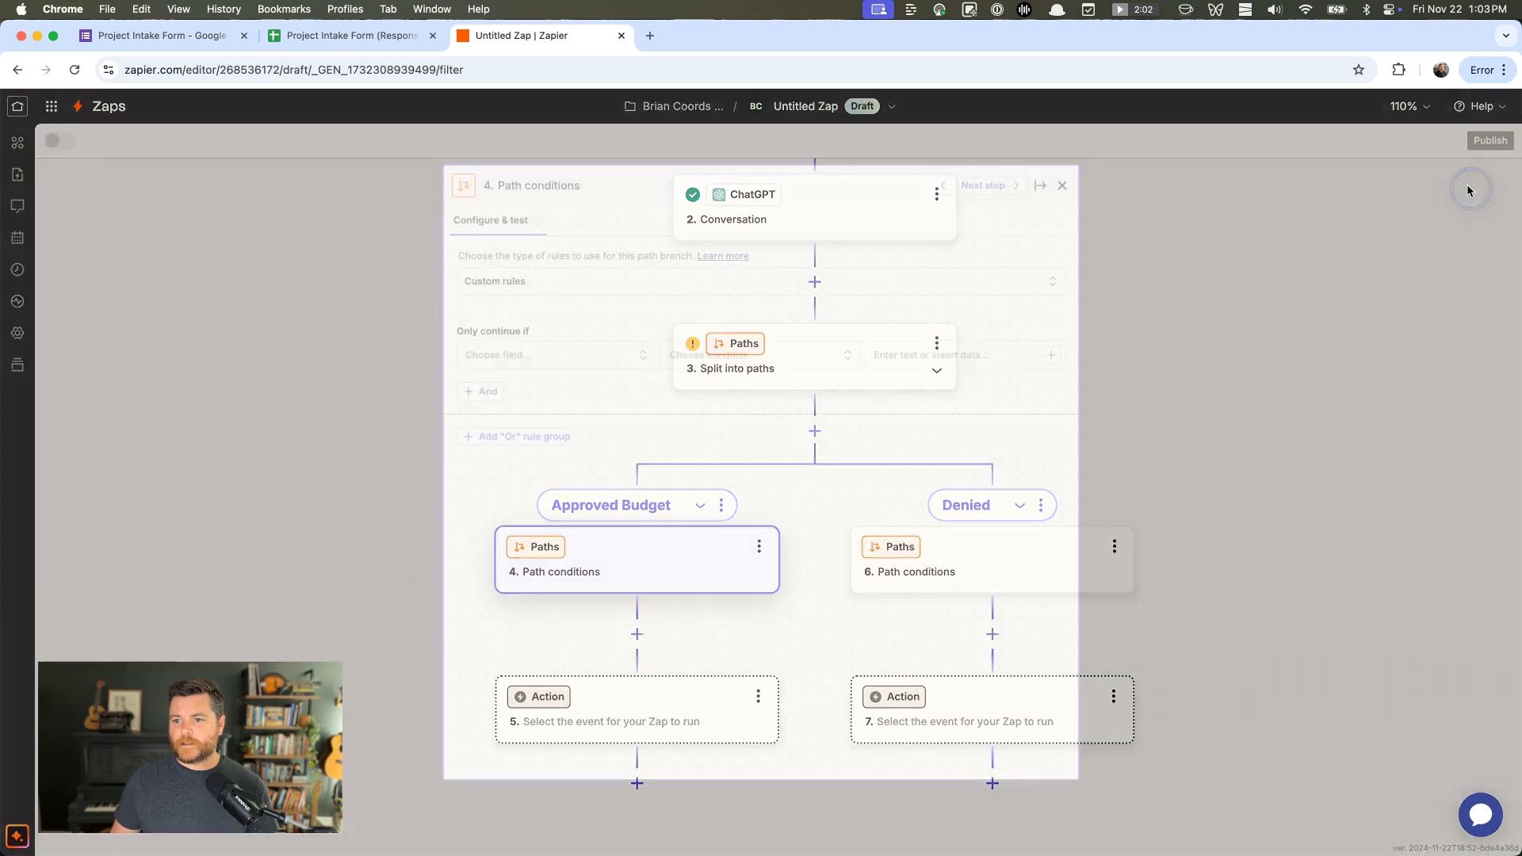
click(592, 354)
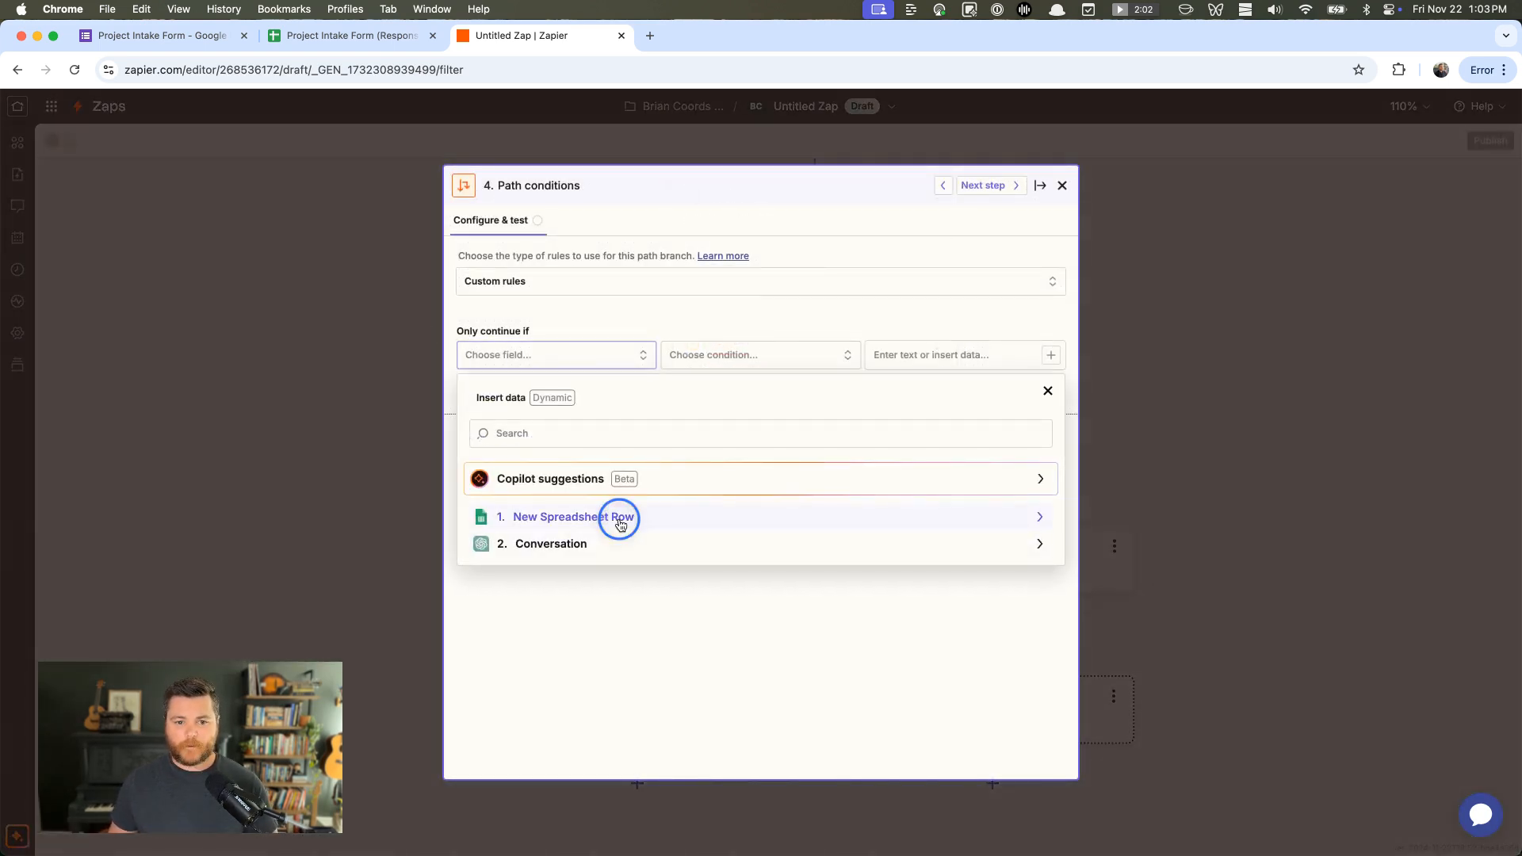
click(615, 517)
scroll(700, 622, down, 3)
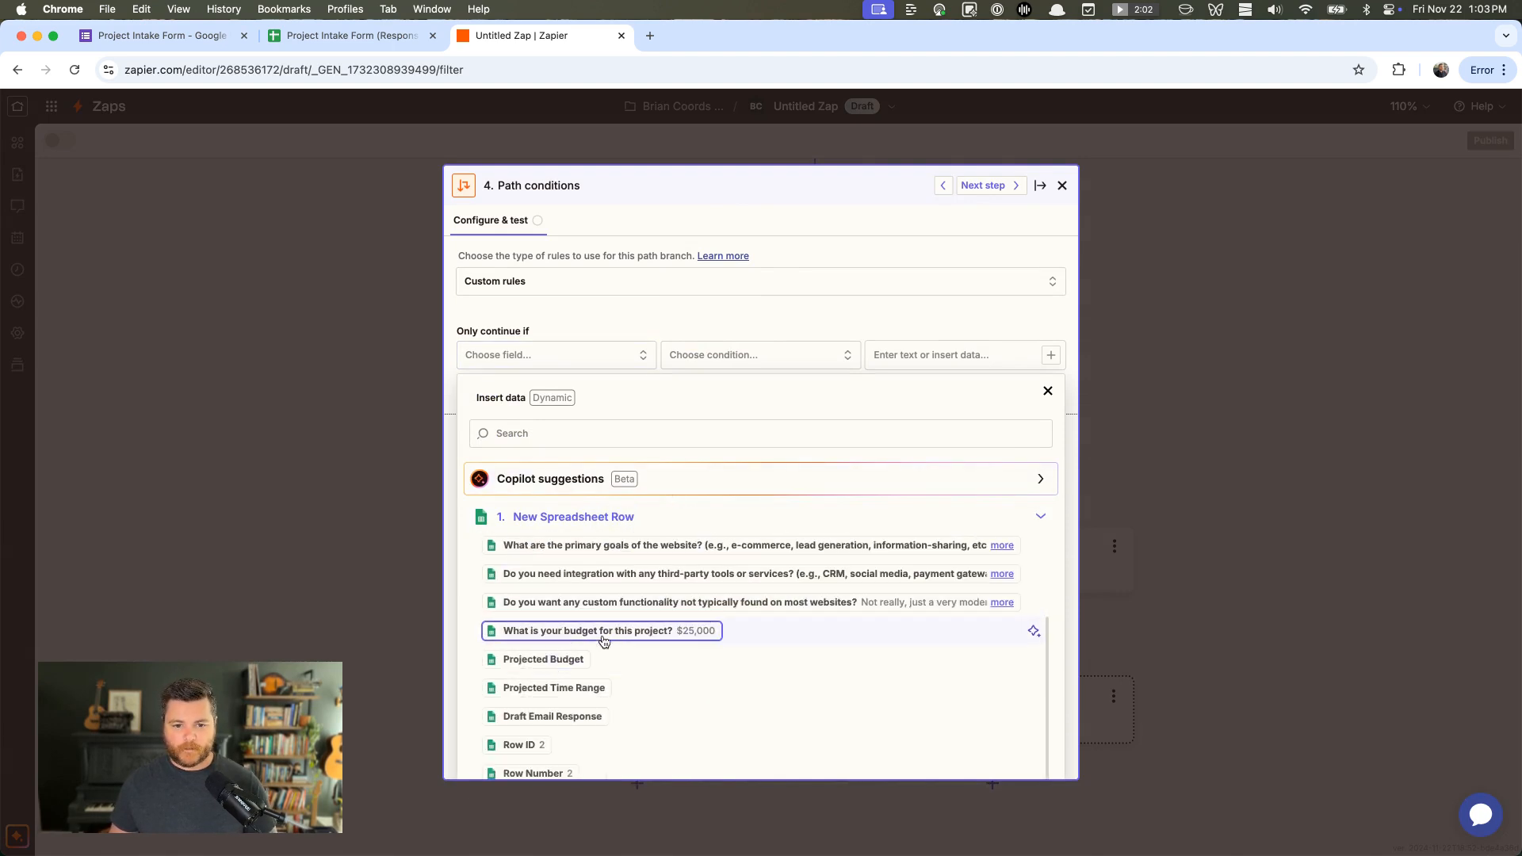
click(607, 631)
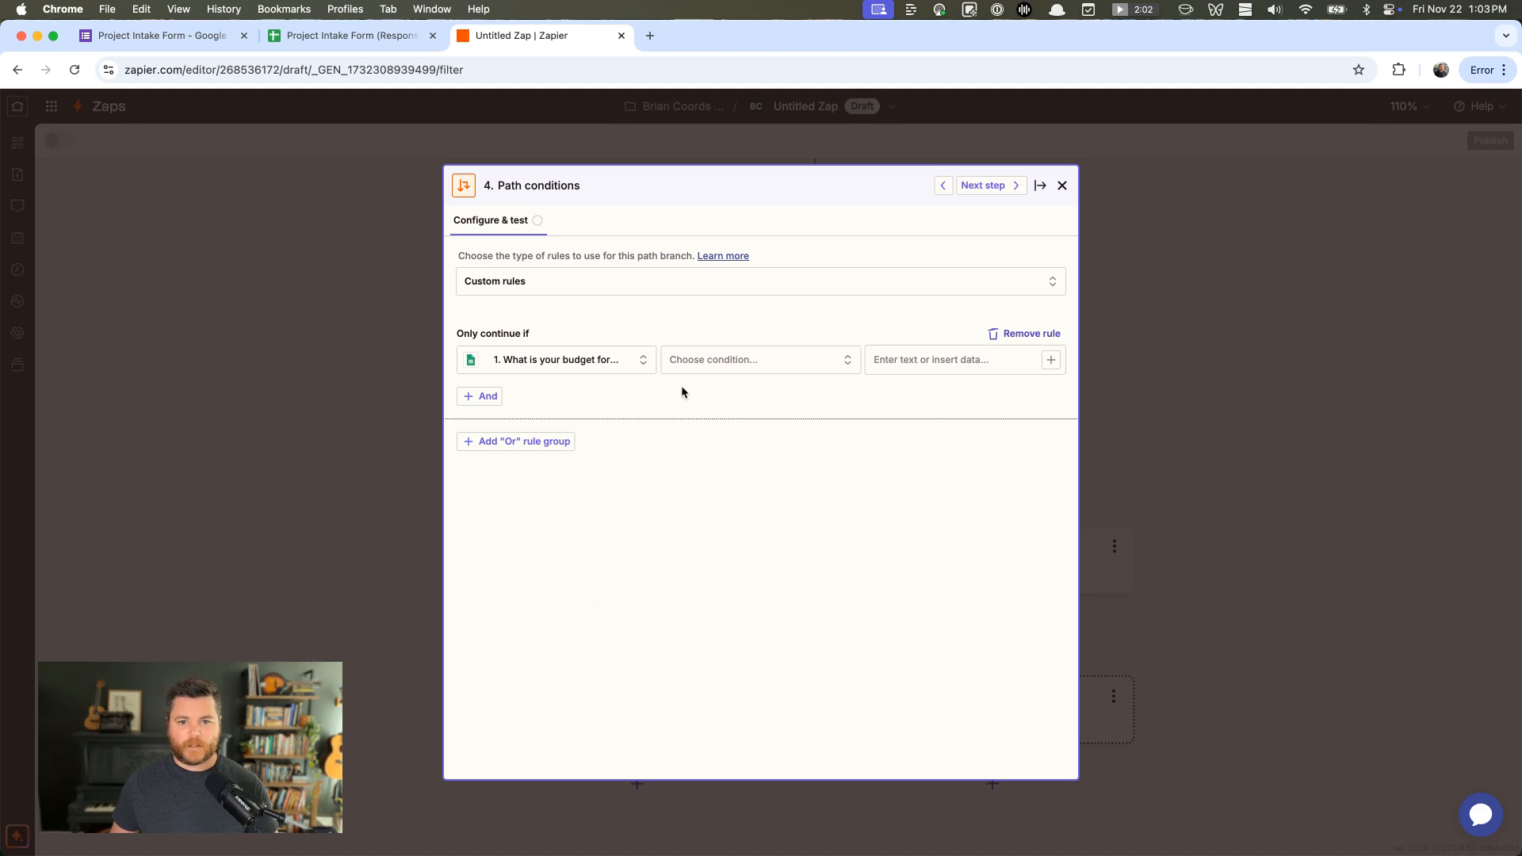
Complete the Approved Budget rule with the condition (Number) Greater than, compared against the Reply from the ChatGPT Conversation step
click(758, 368)
scroll(766, 482, down, 3)
scroll(766, 482, down, 2)
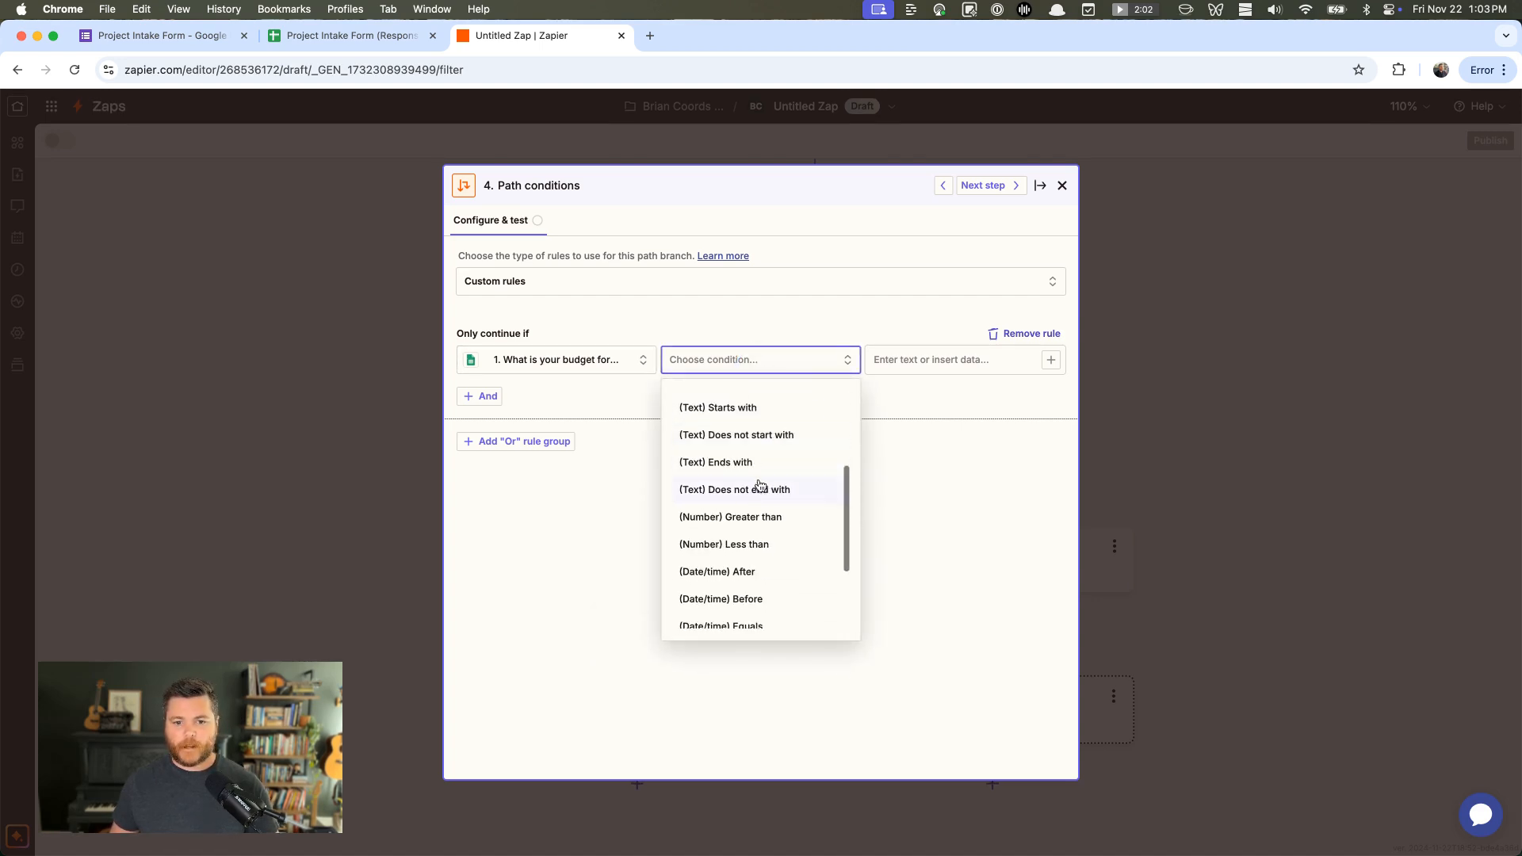
click(697, 517)
click(940, 357)
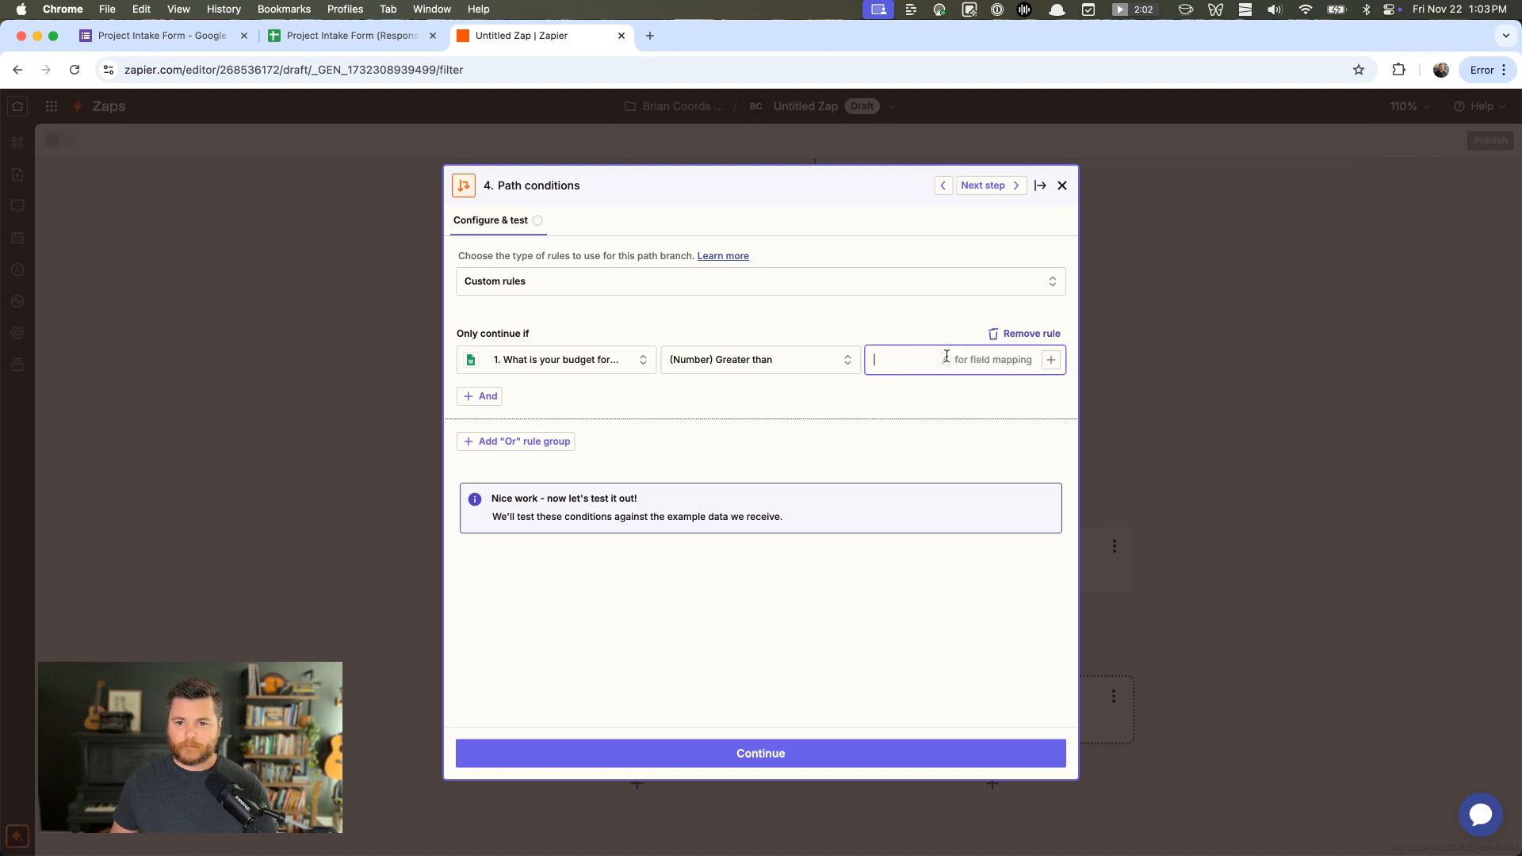
click(1050, 360)
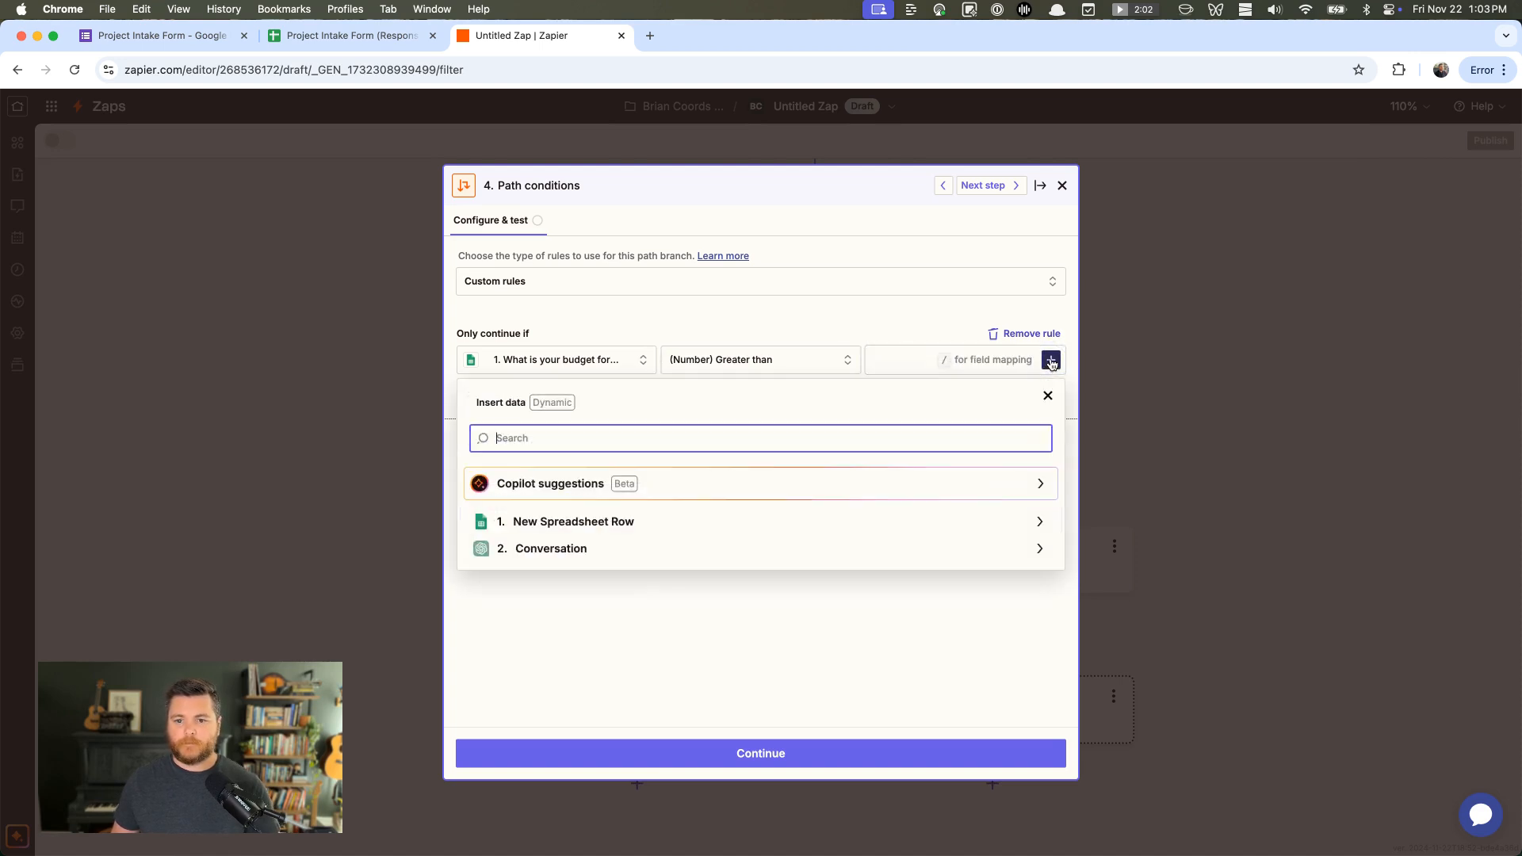
click(570, 549)
scroll(684, 530, down, 1)
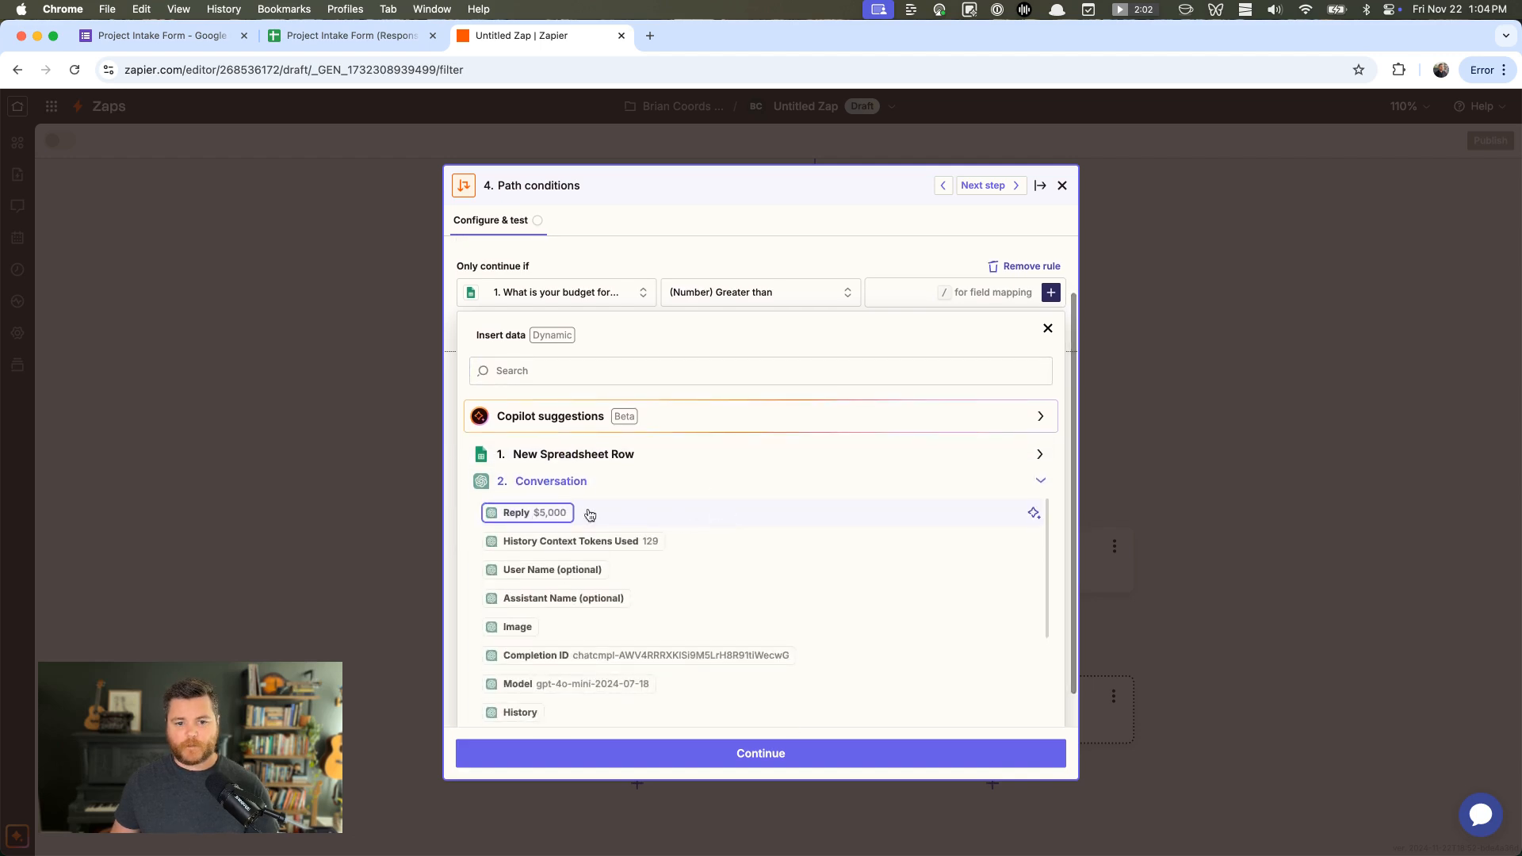
click(528, 512)
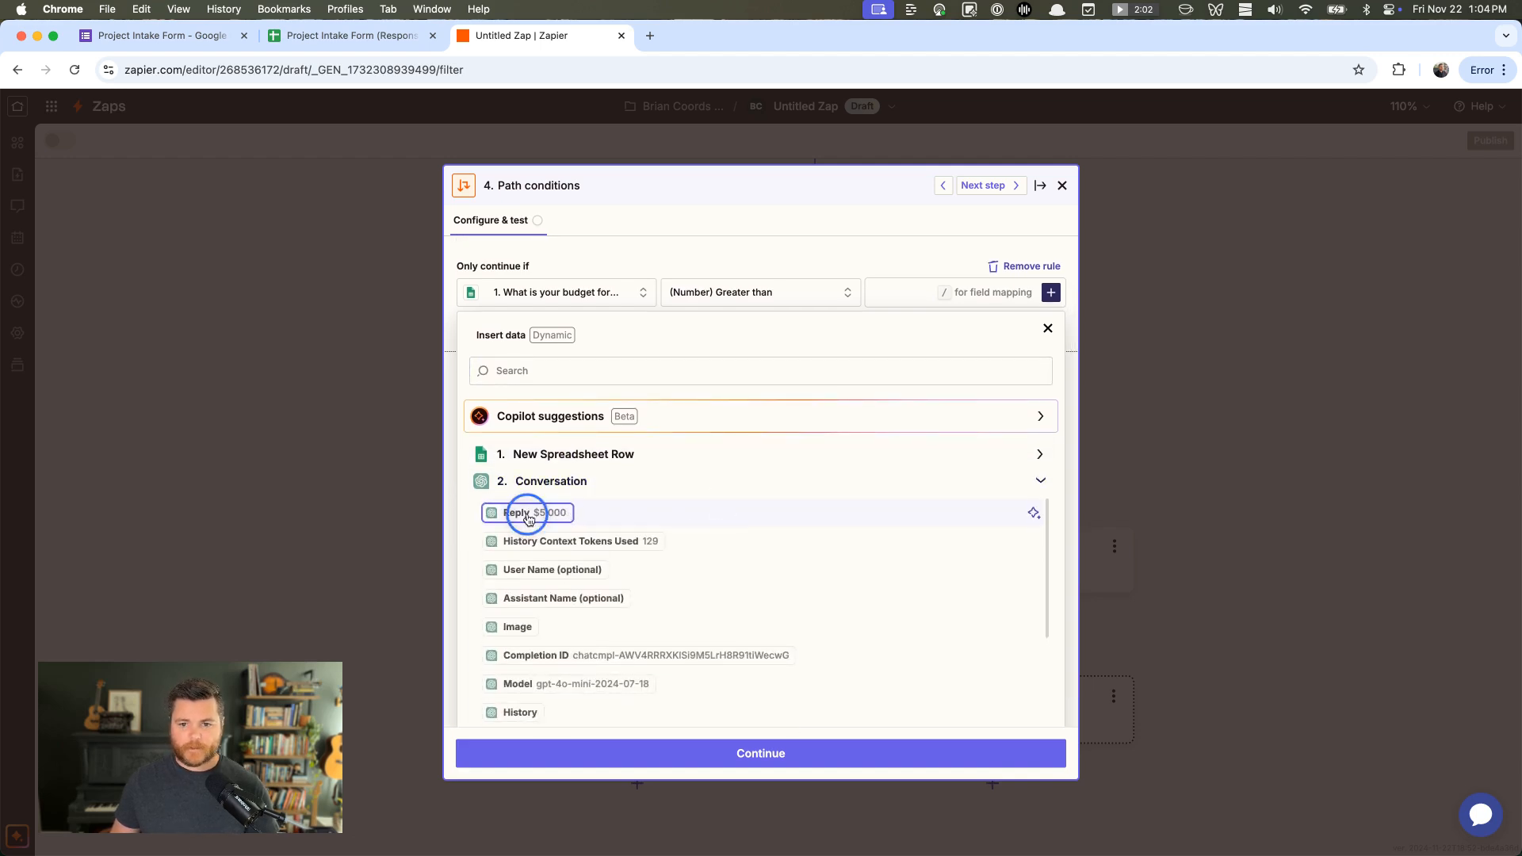
click(782, 236)
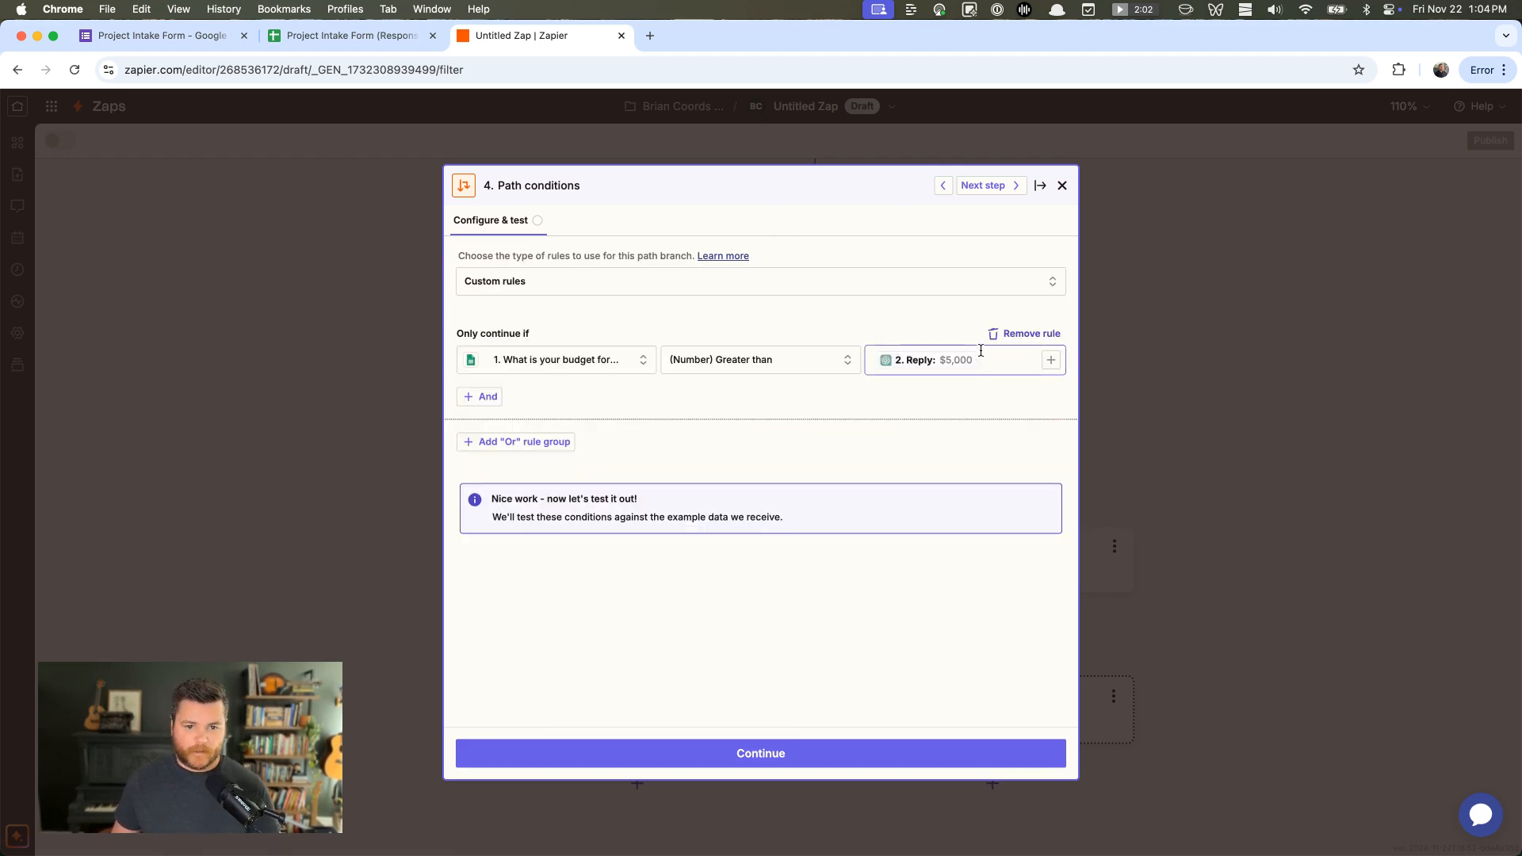
Add an "Or" rule group on "What is your budget for this project?" with the condition (Text) Exactly matches
click(505, 451)
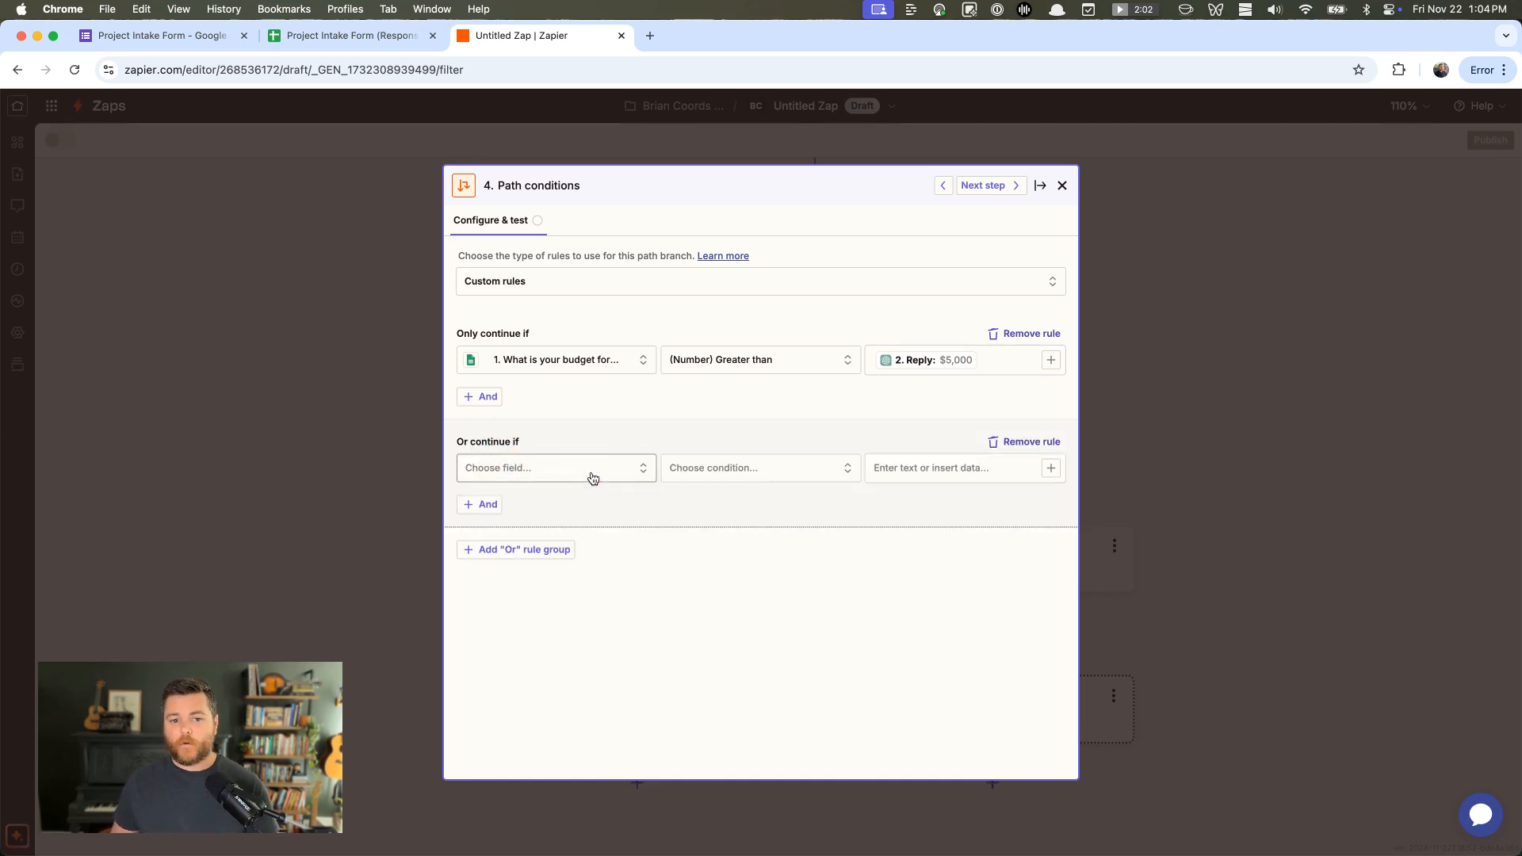
click(626, 464)
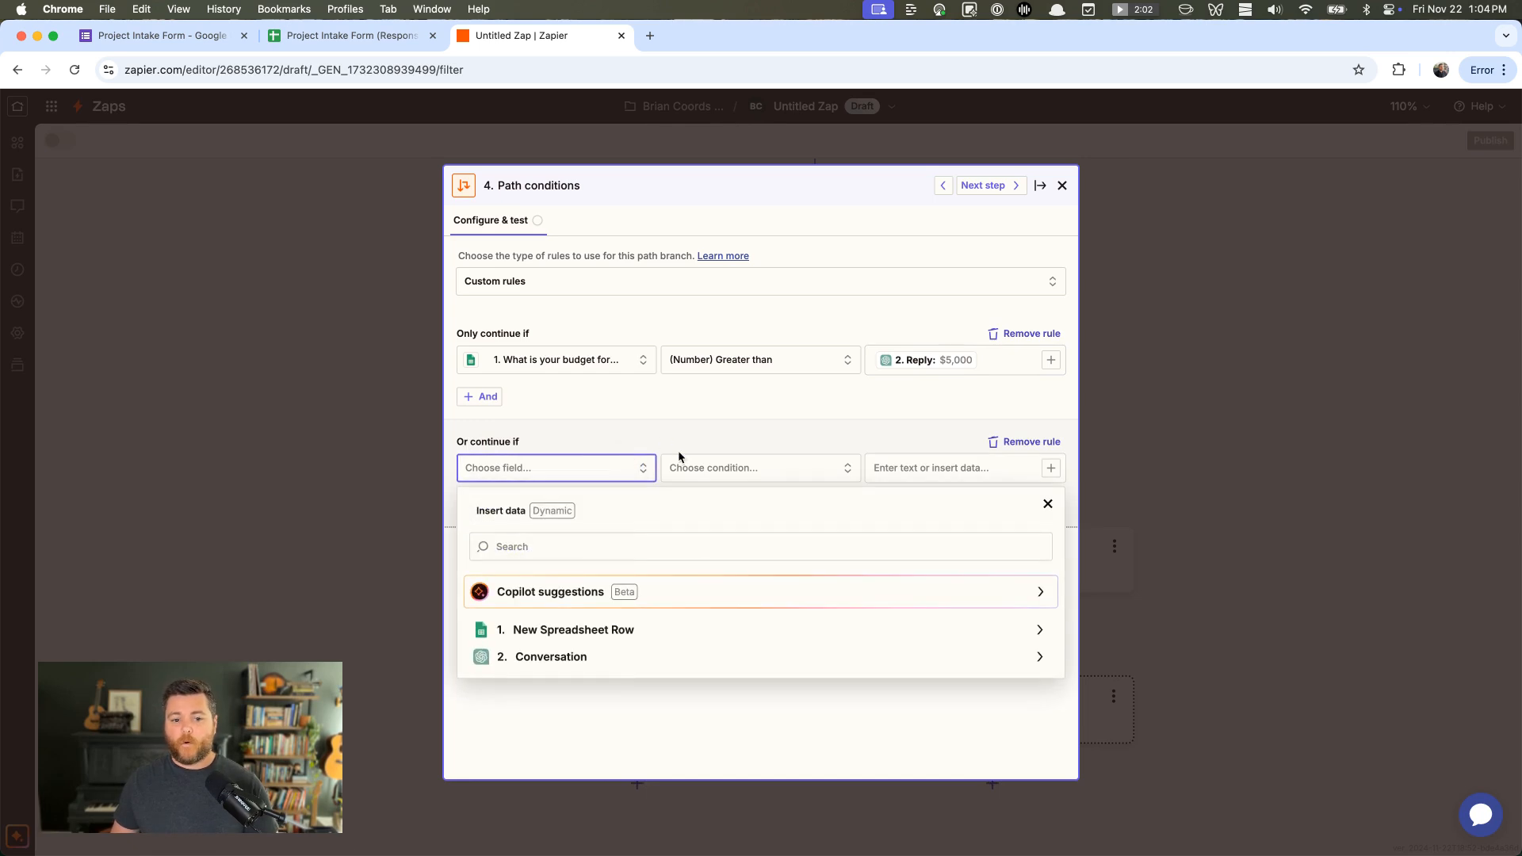
click(562, 630)
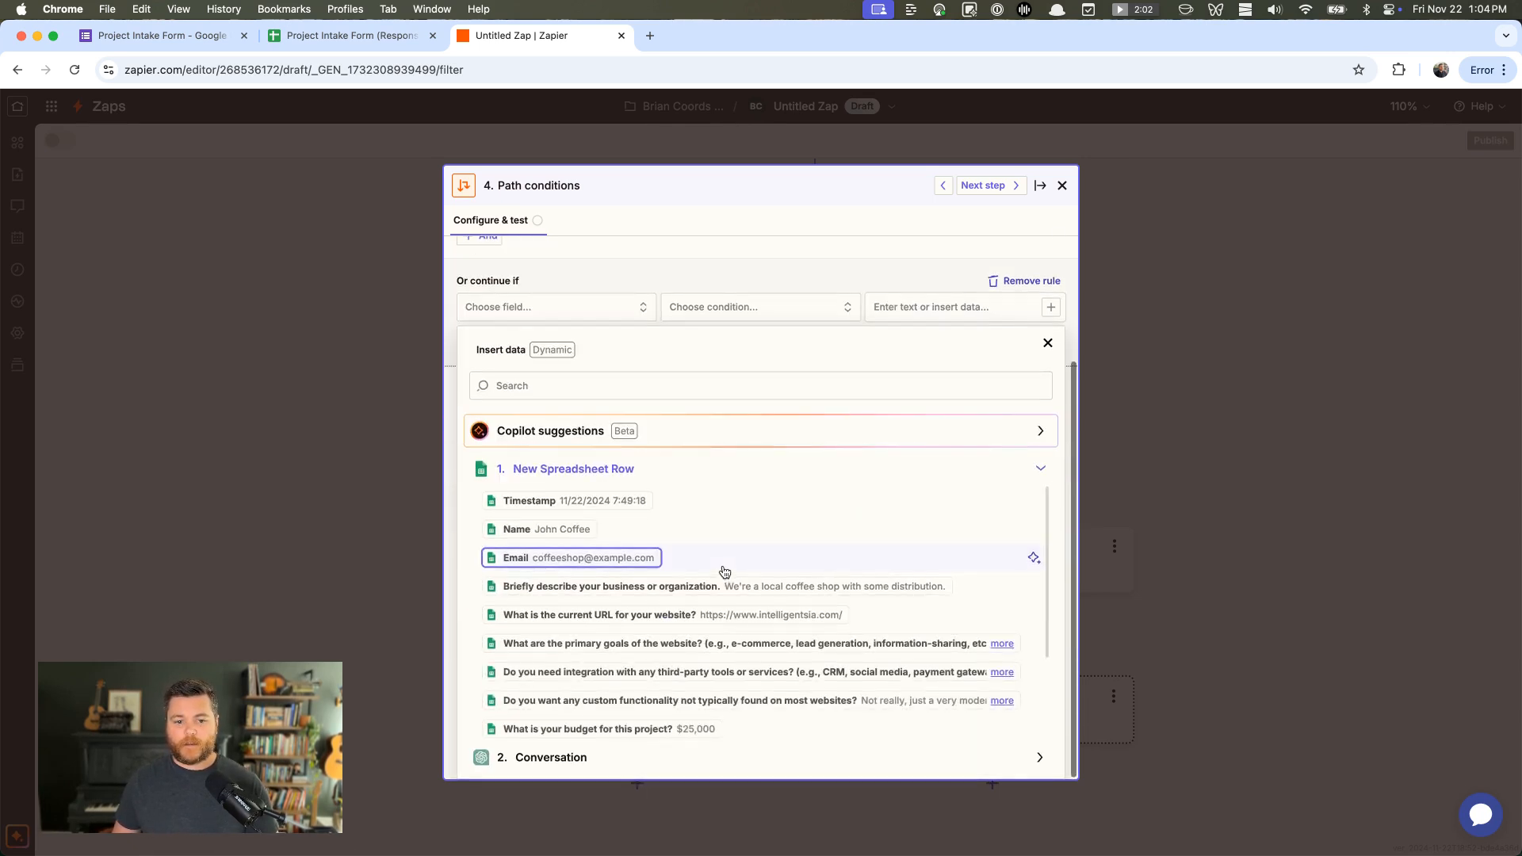
click(590, 729)
click(753, 480)
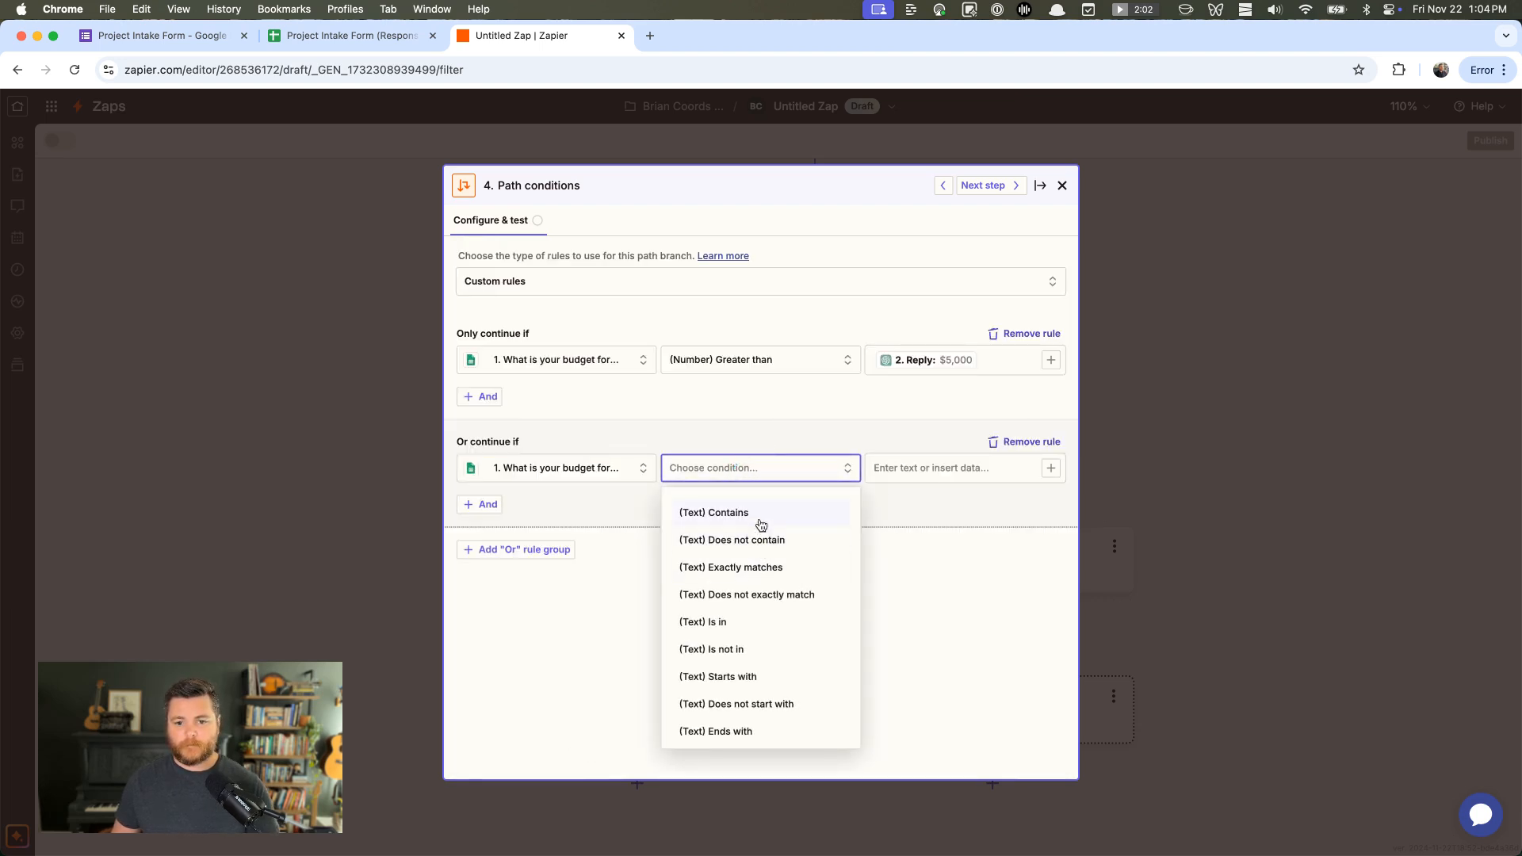
click(746, 567)
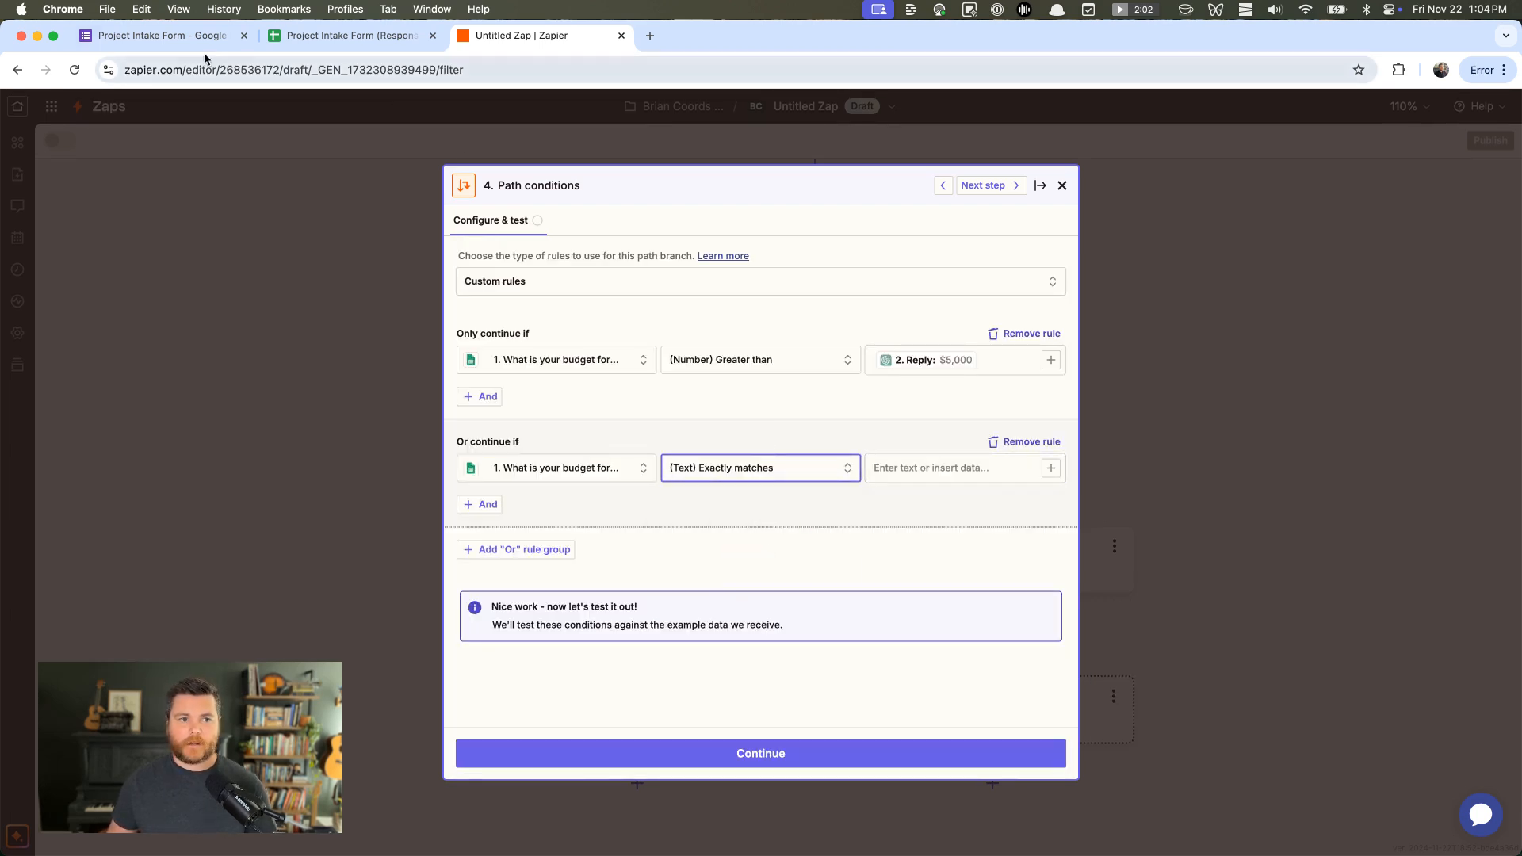
Switch to the Project Intake Form in Google Forms and copy the "more than $50,000" option text from the budget question
click(178, 38)
scroll(819, 532, down, 15)
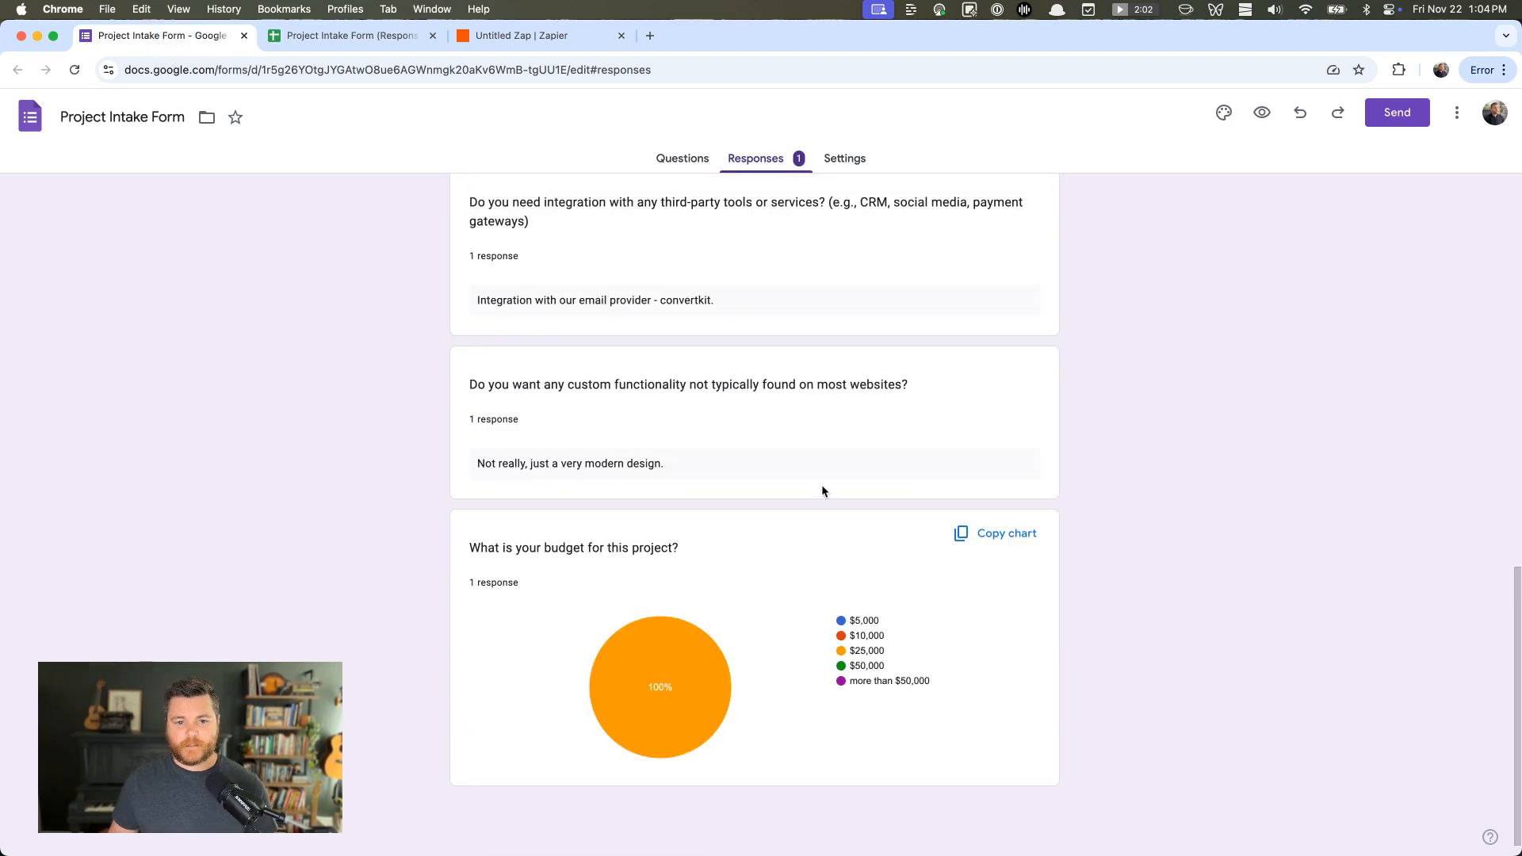
click(682, 157)
scroll(741, 687, down, 15)
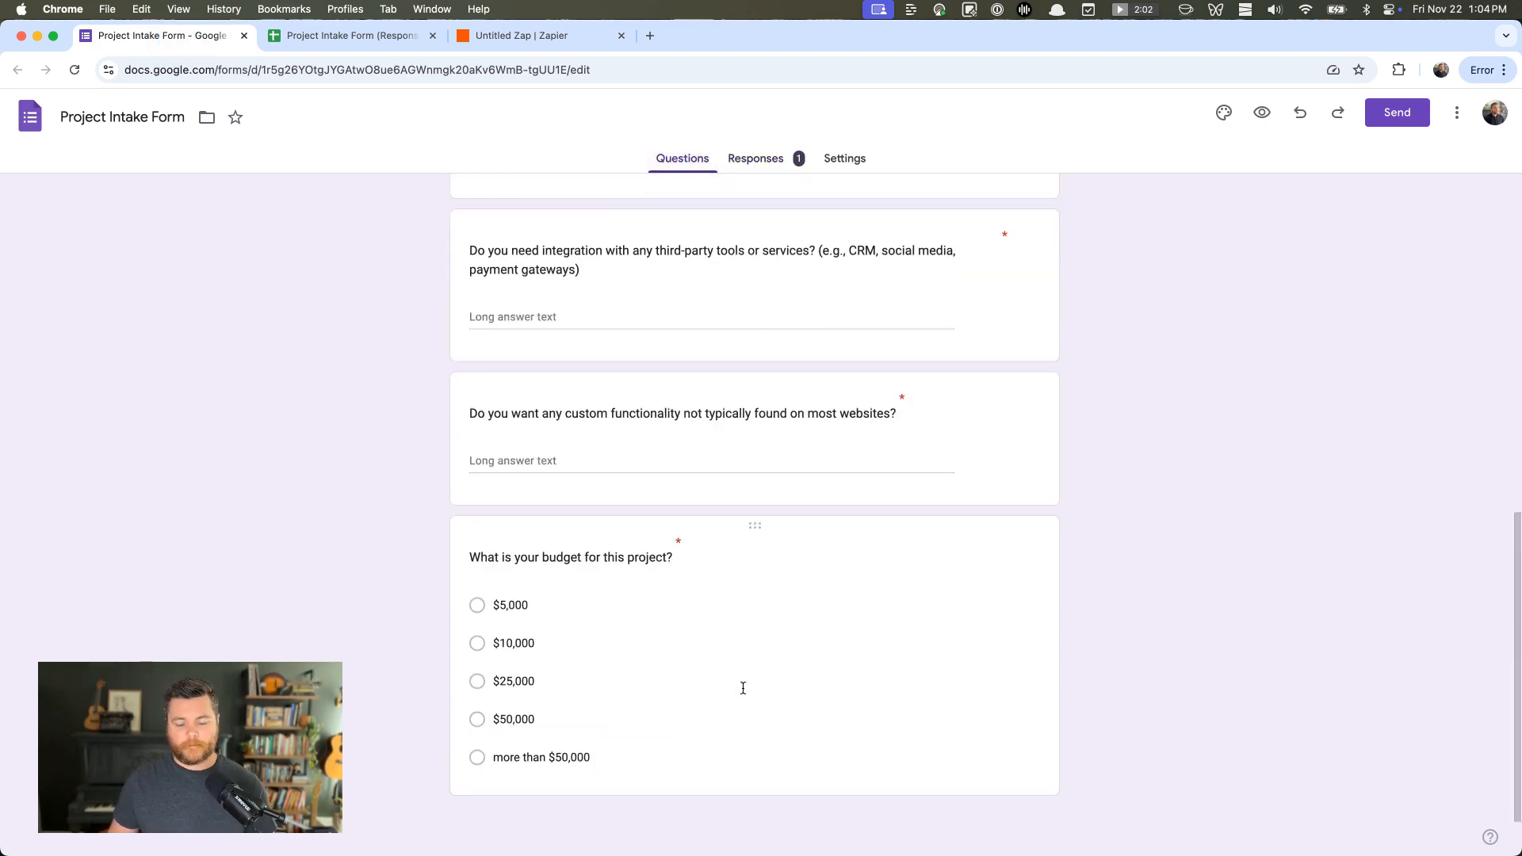
click(592, 758)
key(super+c)
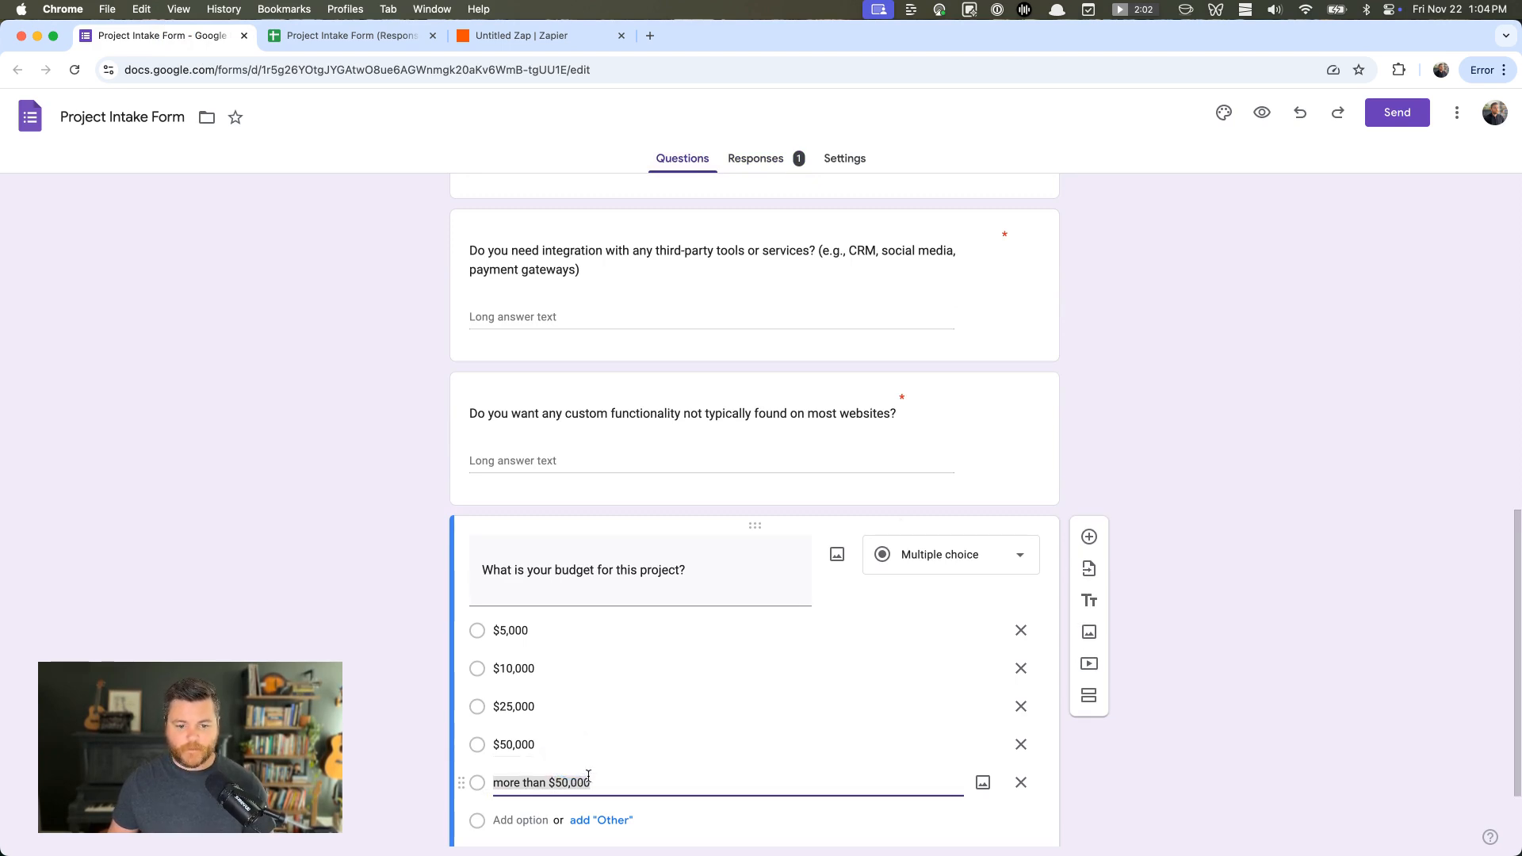
click(1200, 397)
click(1202, 309)
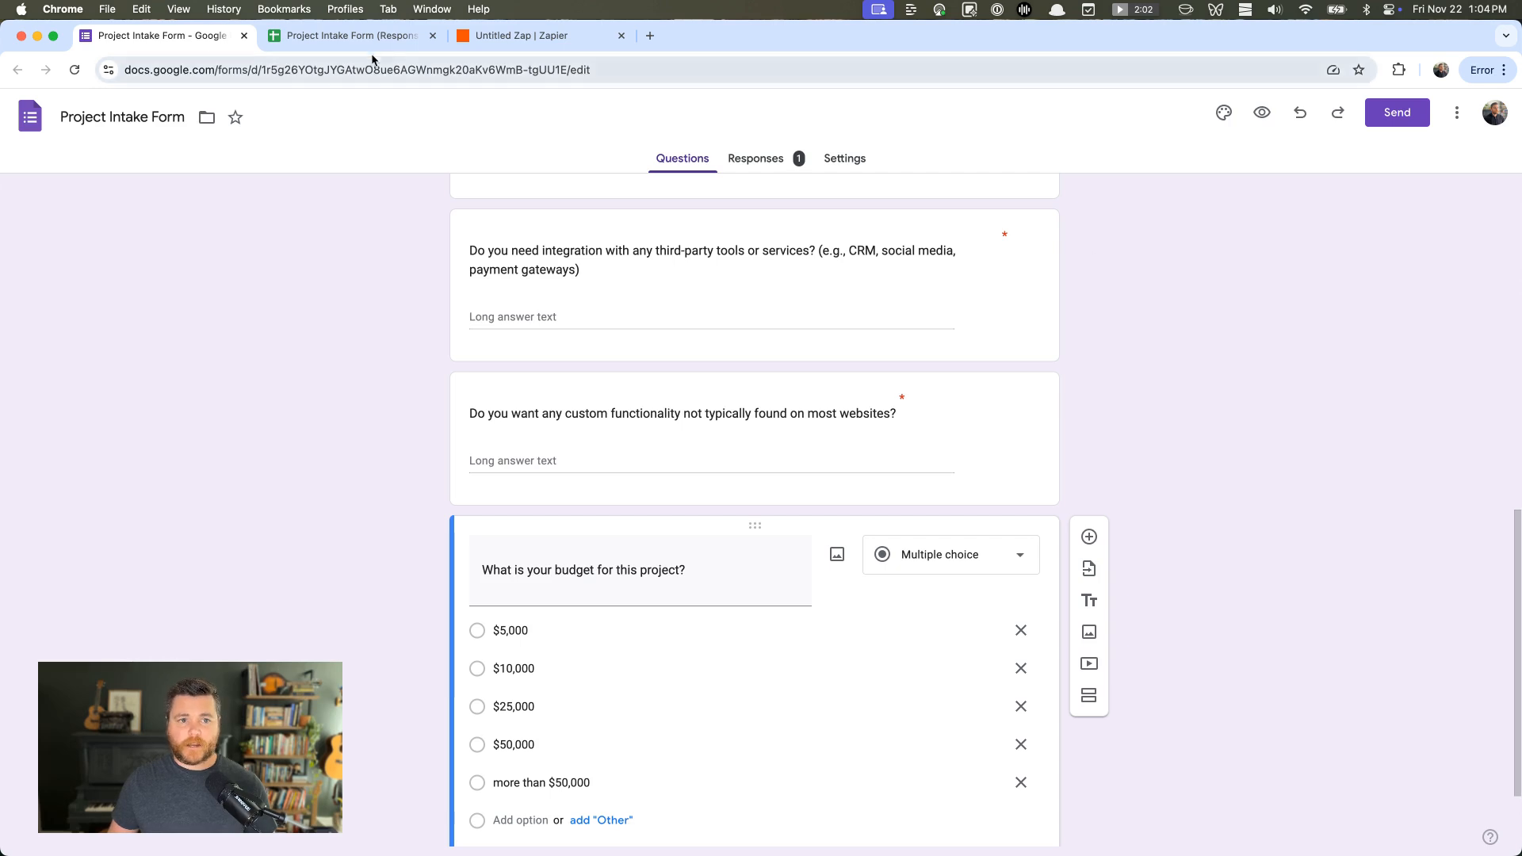
Return to the Zap in Zapier and paste "more than $50,000" as the value of the "Or" rule
click(355, 36)
click(567, 37)
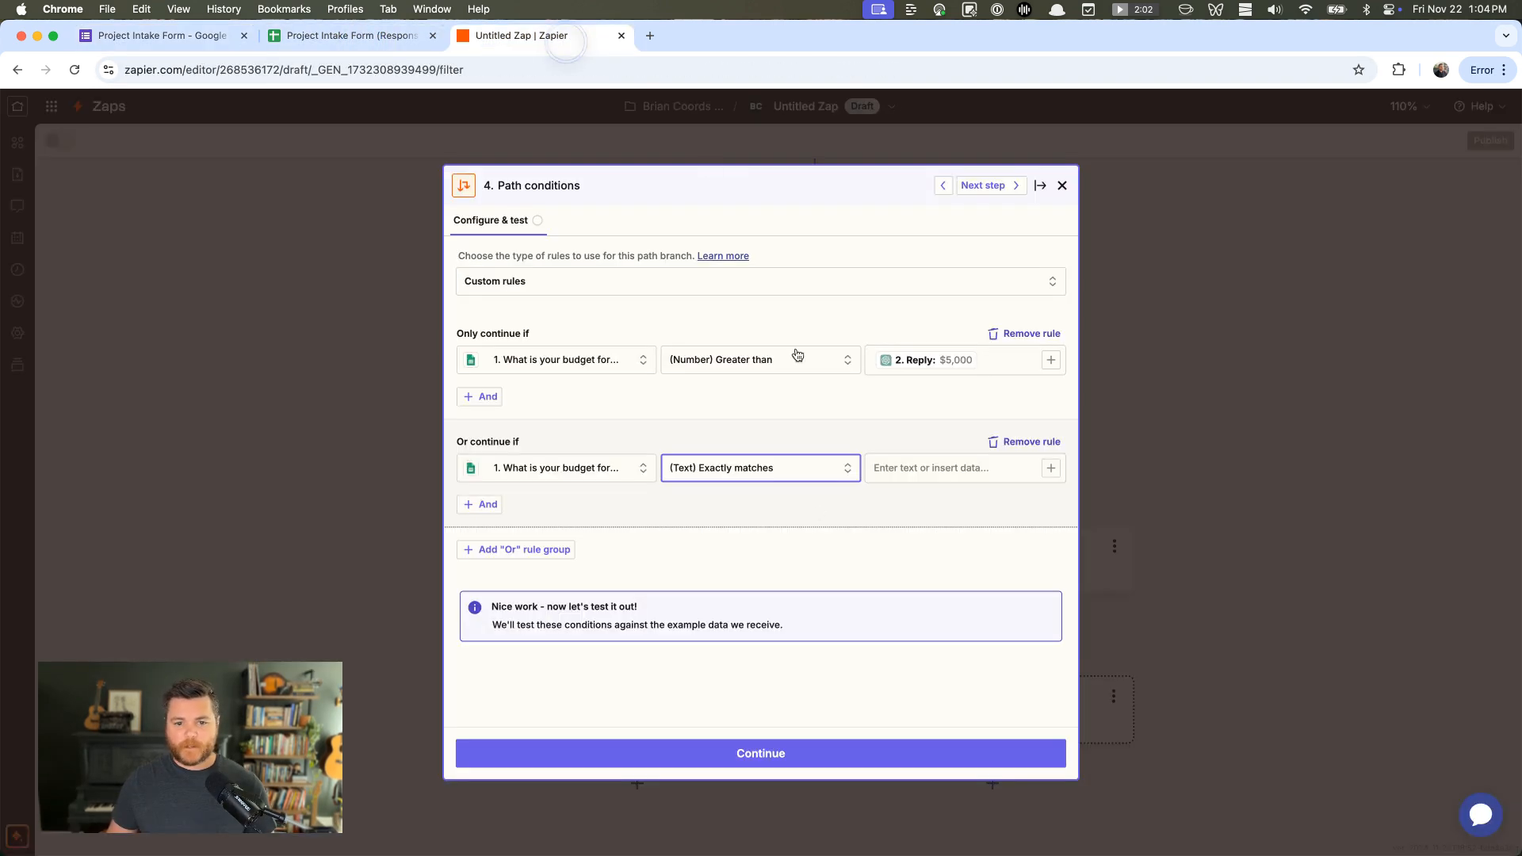
click(905, 469)
key(super+v)
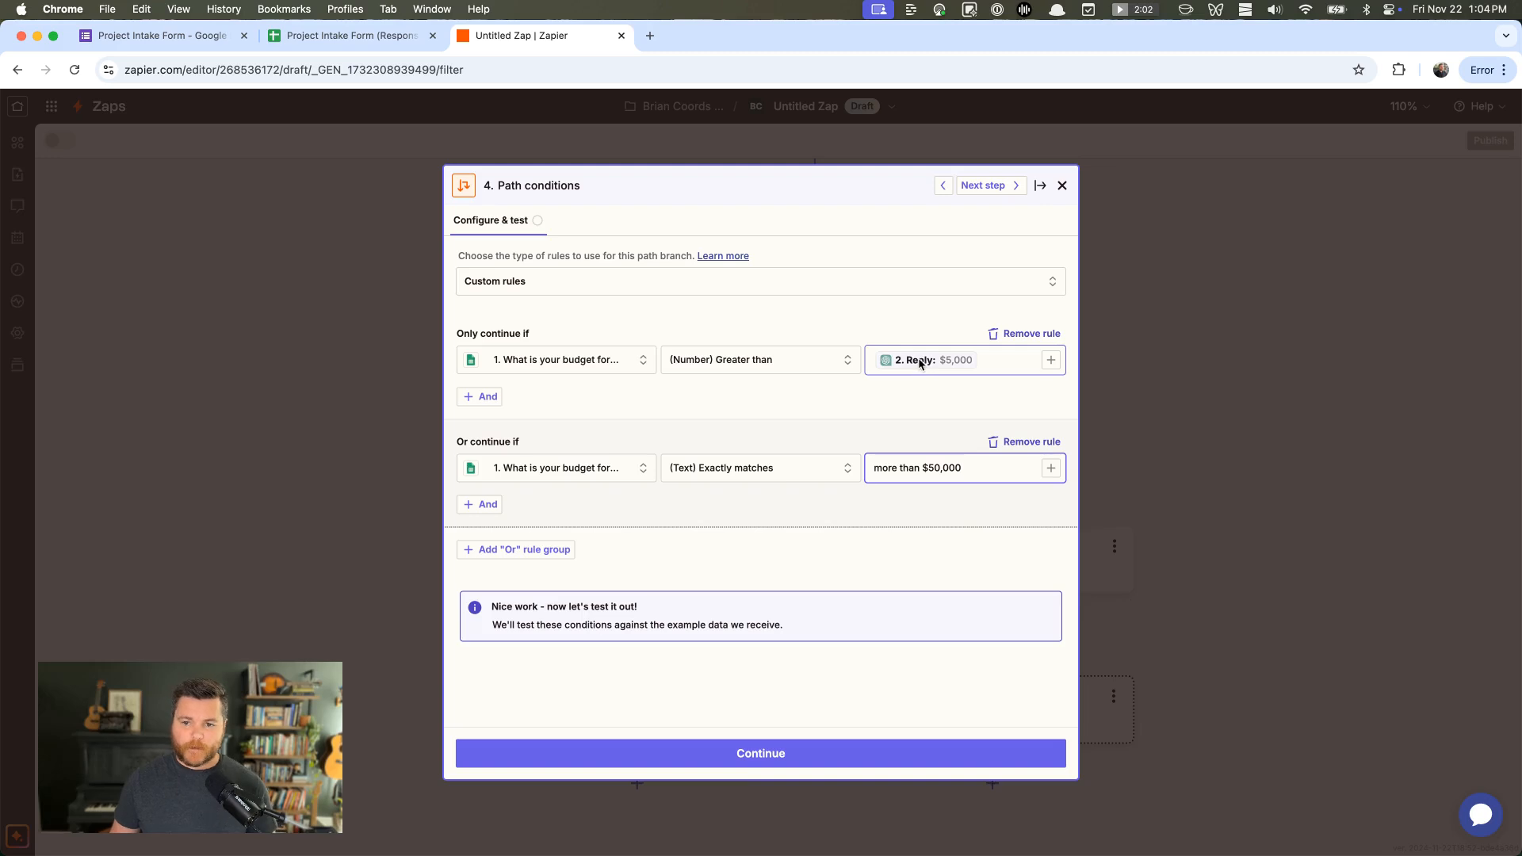
Test the Approved Budget path's rules against the sample record, check the matched items and close the editor
click(760, 752)
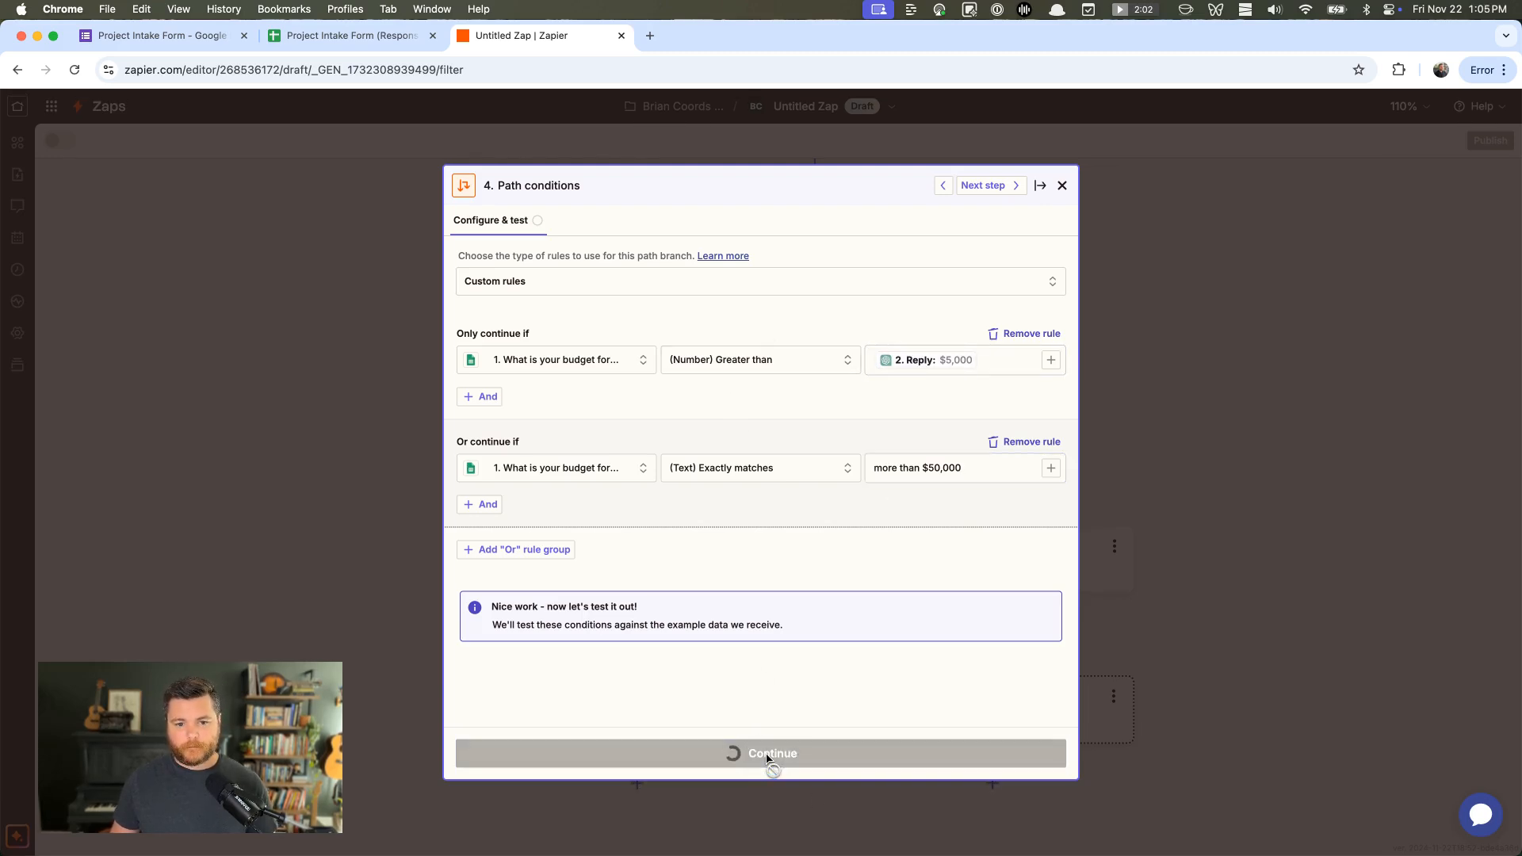
scroll(636, 607, down, 1)
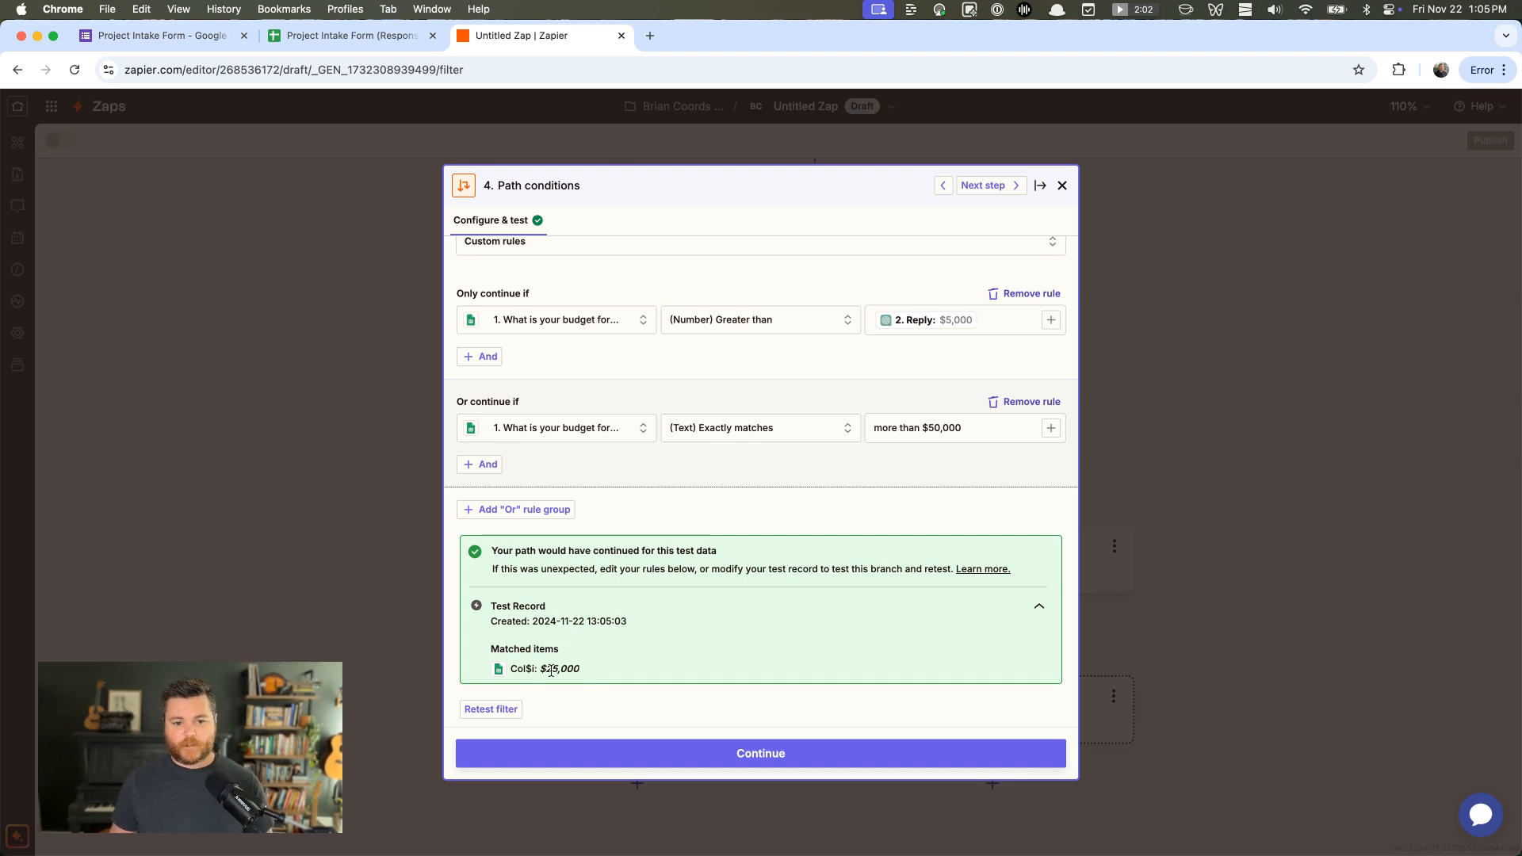
click(1062, 185)
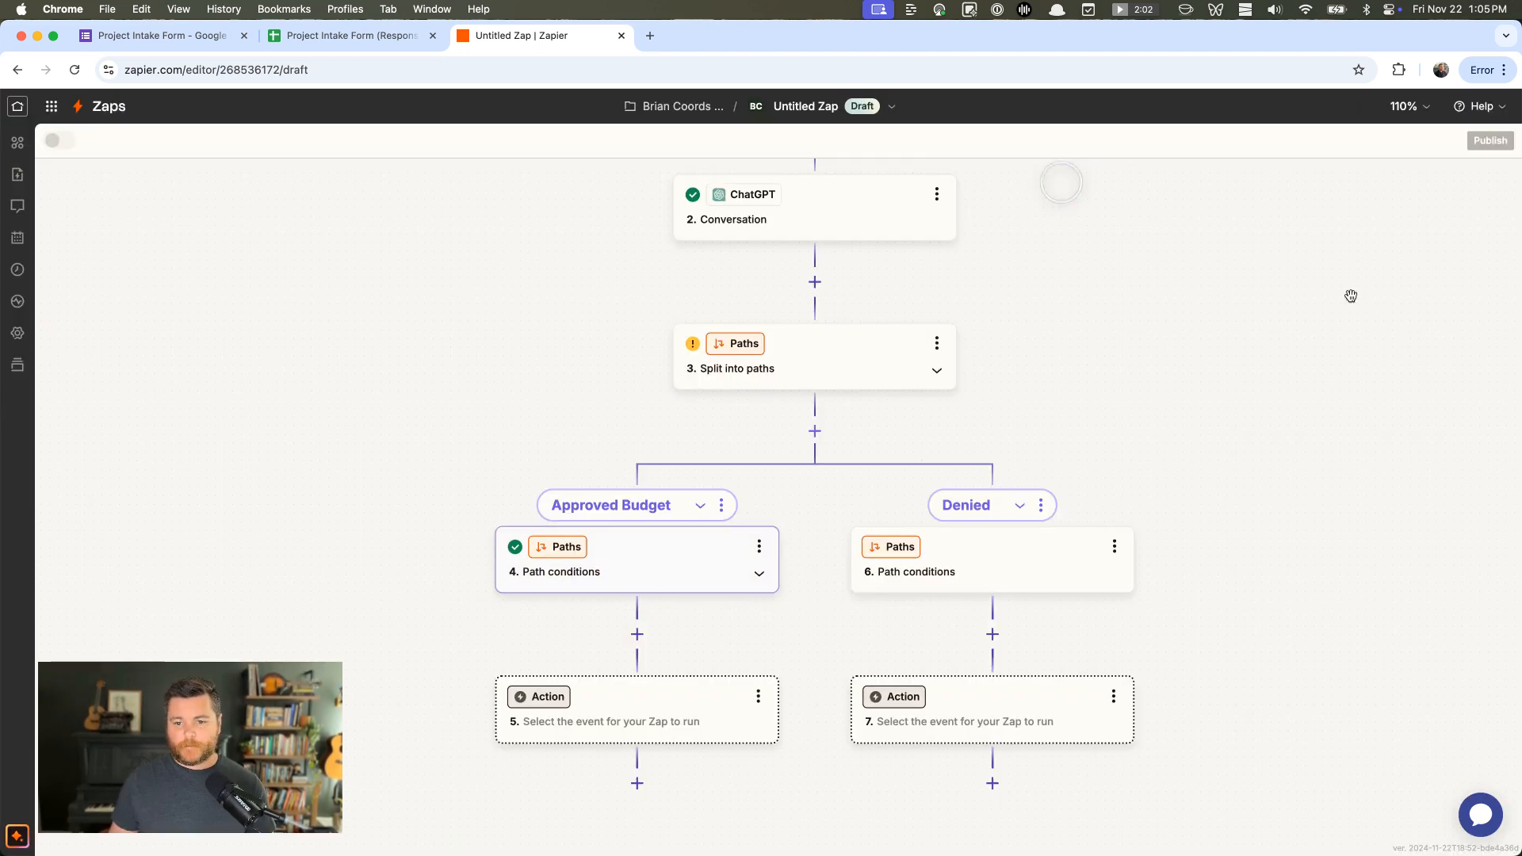
Open the Denied path's conditions and start a rule on "What is your budget for this project?" with the condition (Number) Less than
click(991, 564)
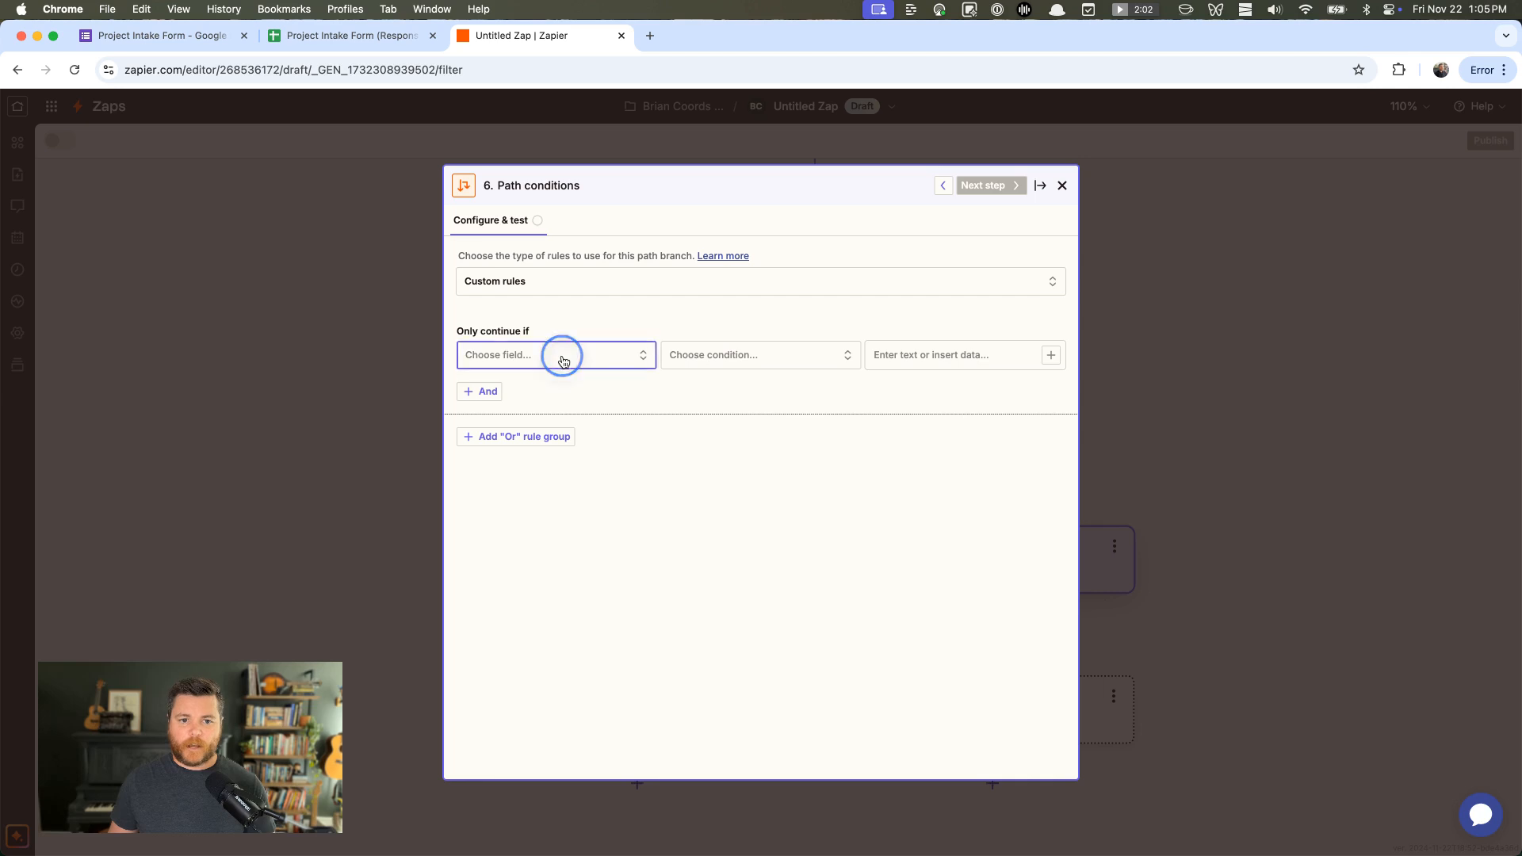
click(615, 353)
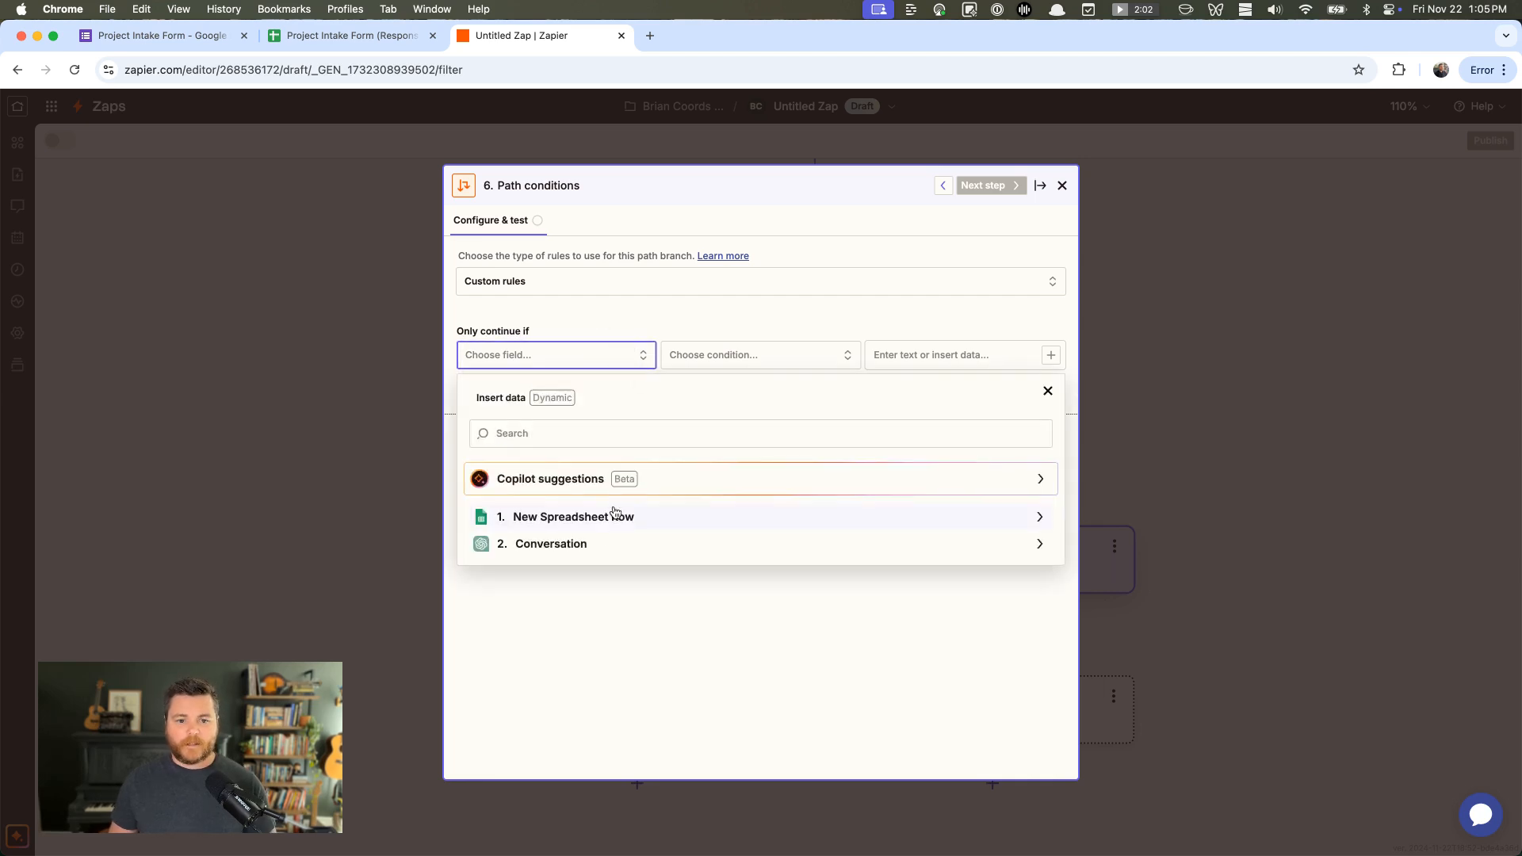
click(589, 520)
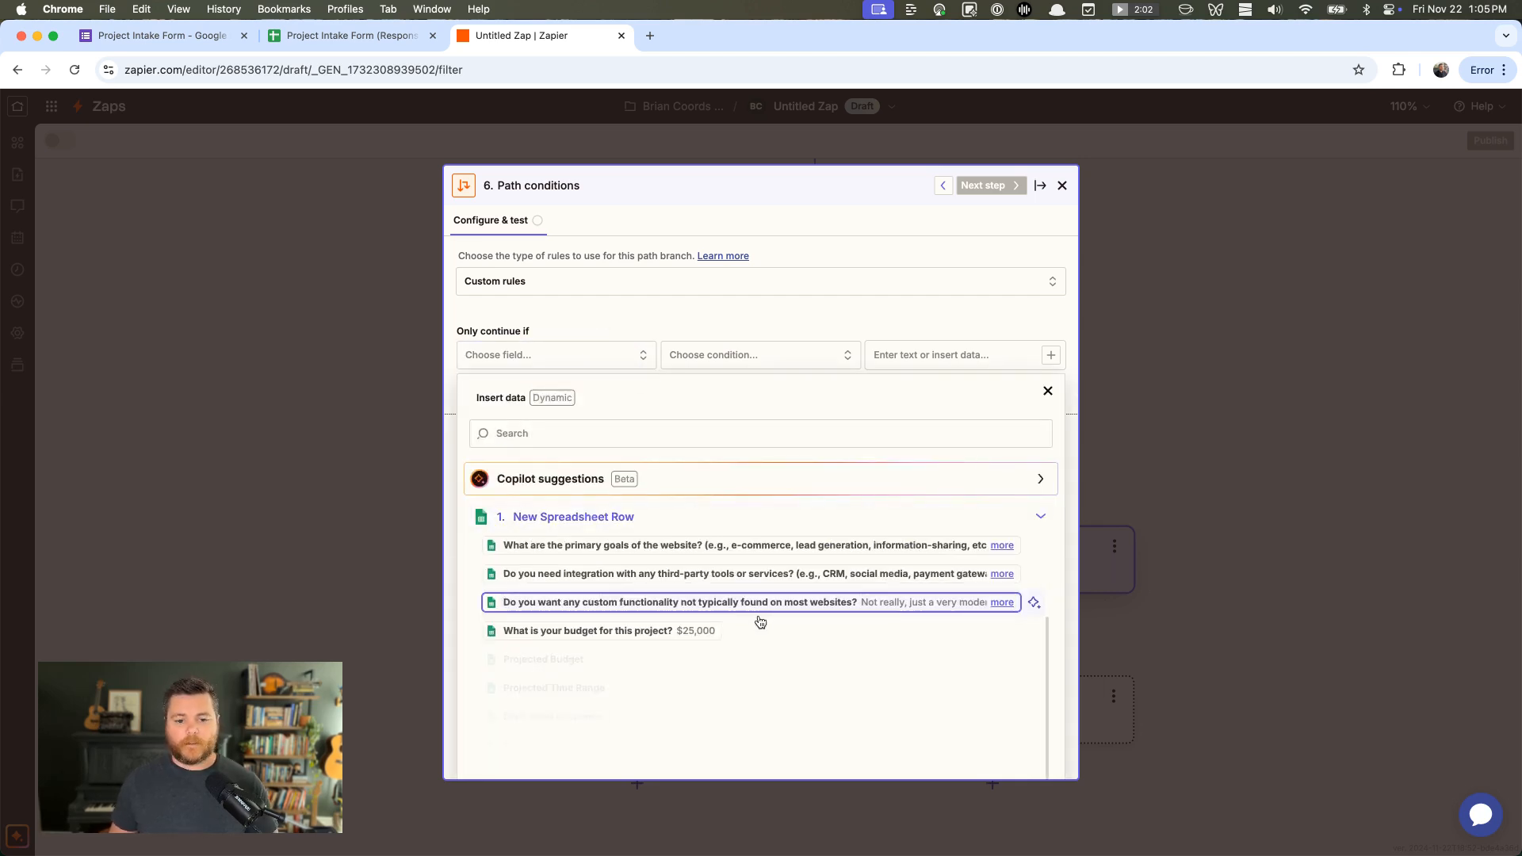
click(618, 628)
click(744, 435)
Insert the Reply from the ChatGPT Conversation step as the comparison value of the Denied path's Less than rule
click(926, 363)
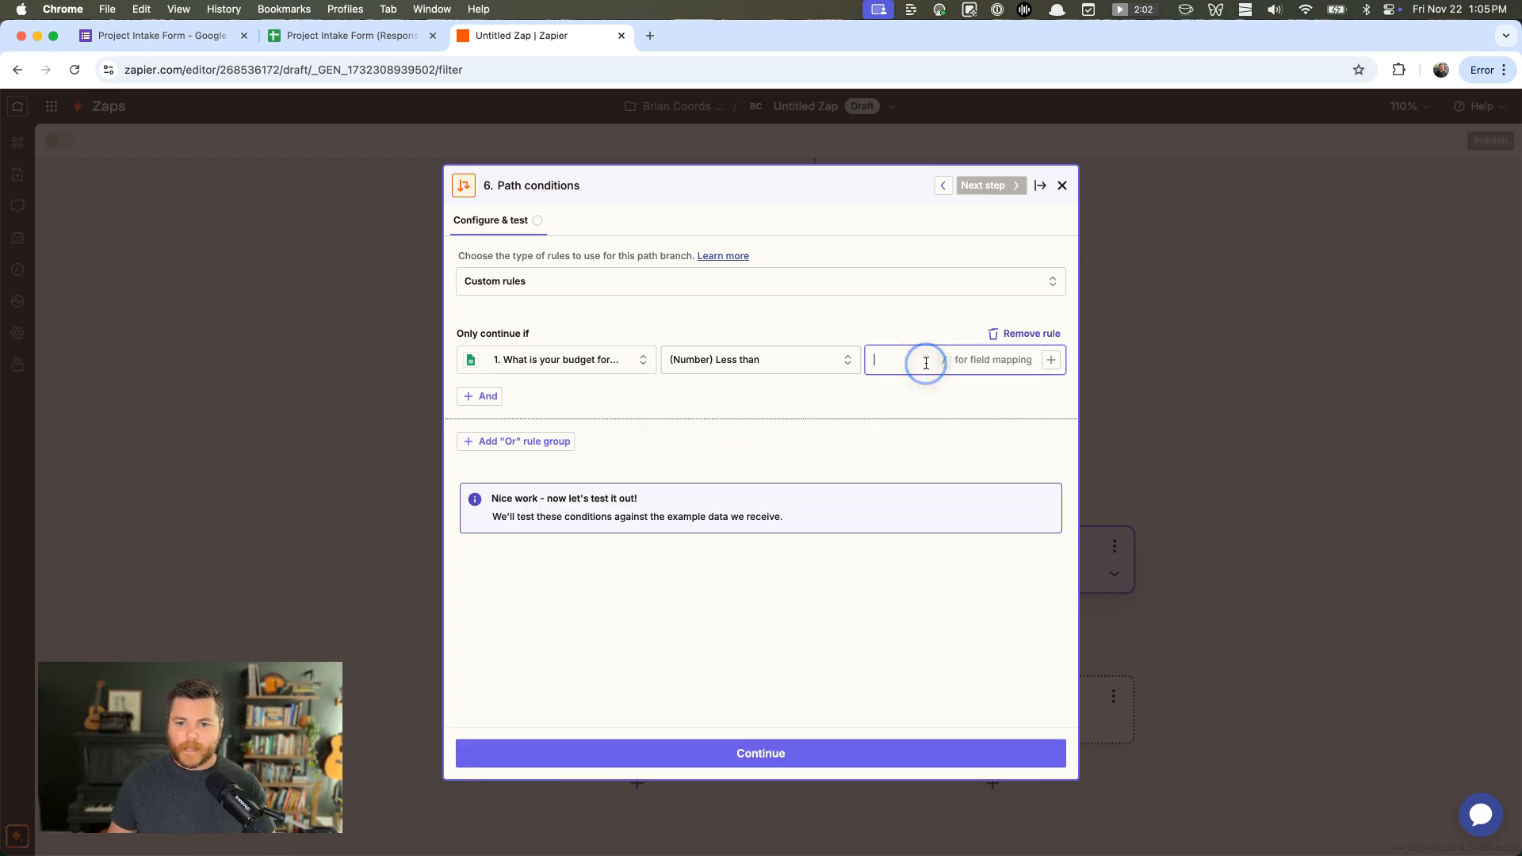
click(1050, 360)
click(608, 544)
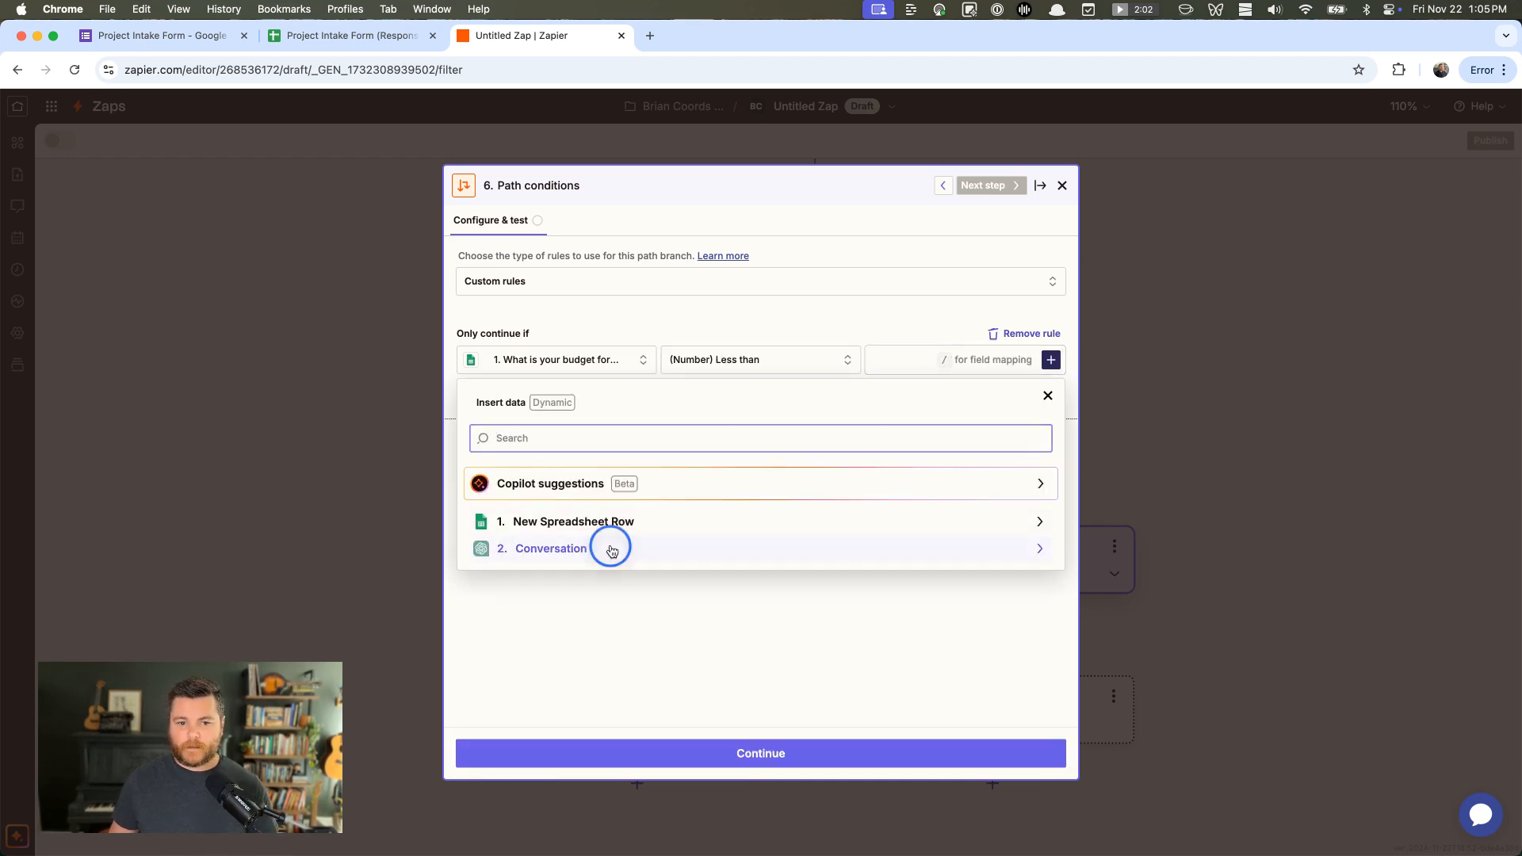
scroll(713, 536, down, 1)
click(548, 569)
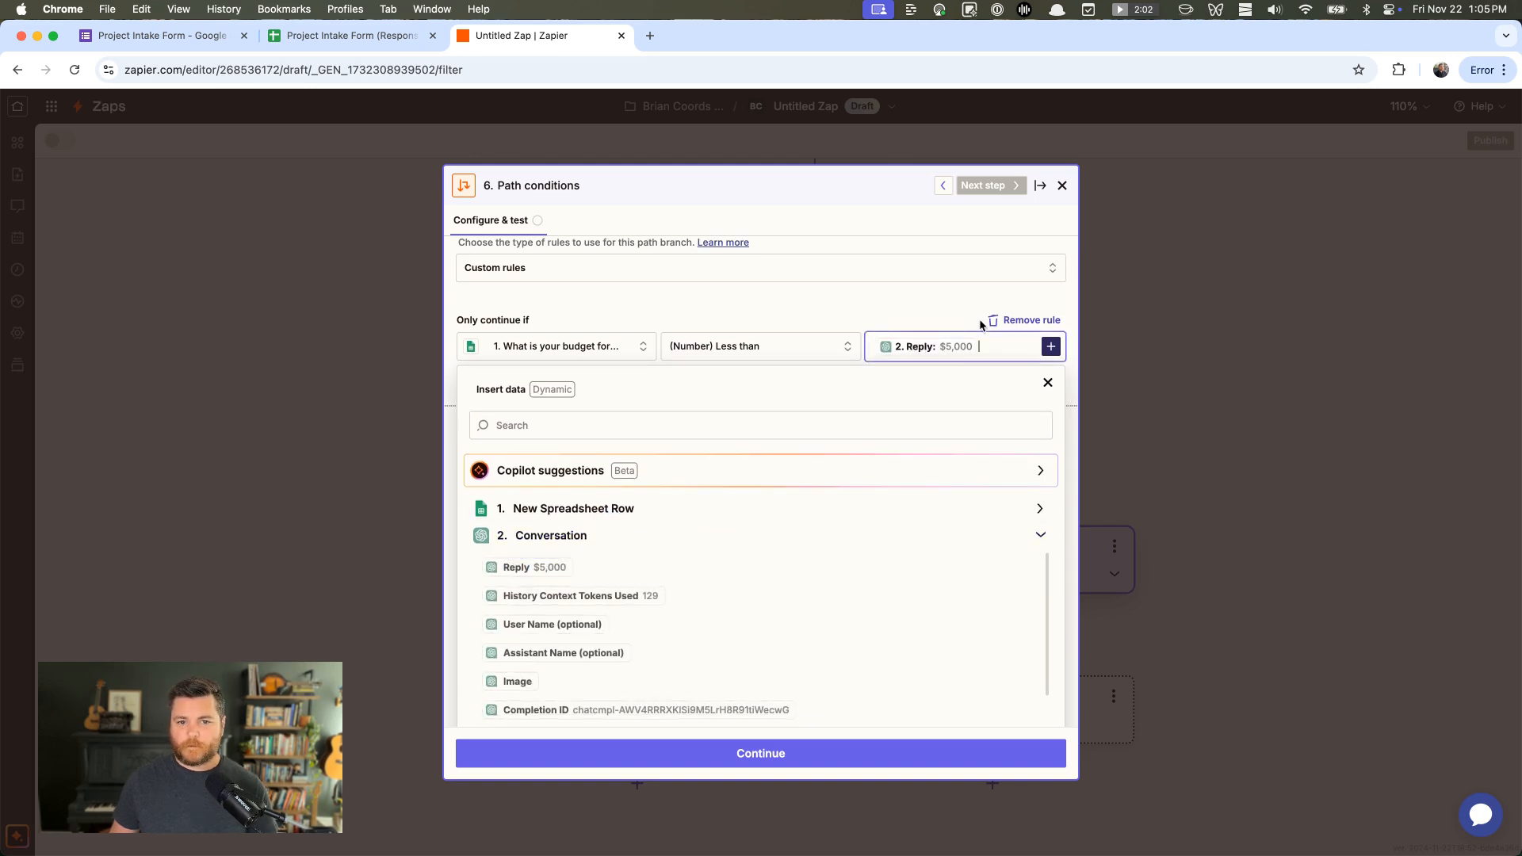
click(751, 291)
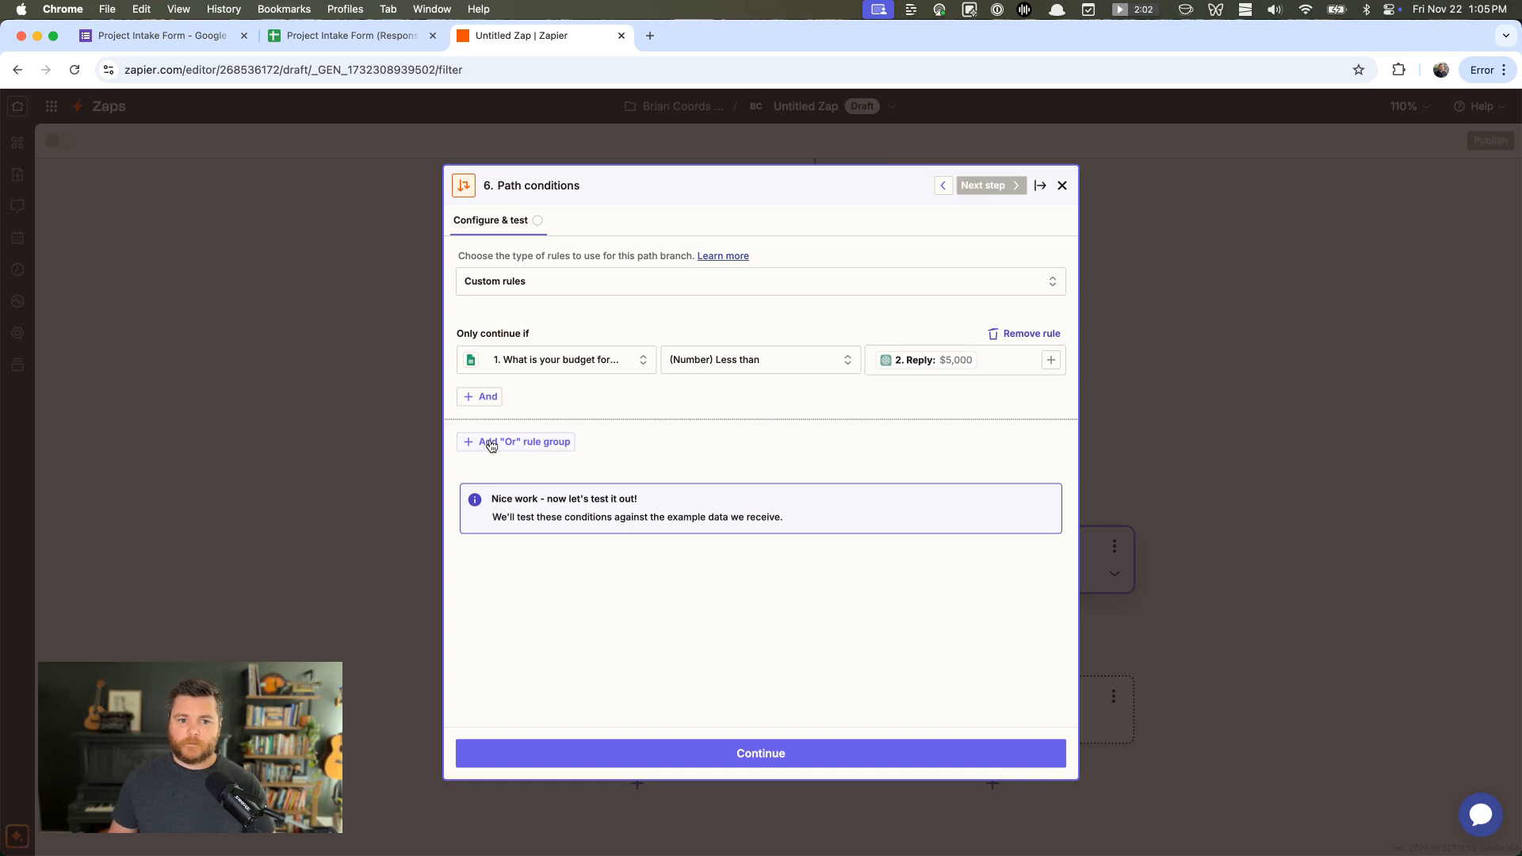
Add an "And" rule to the Denied path on "What is your budget for this project?" with the condition (Text) Does not contain
click(484, 397)
click(622, 424)
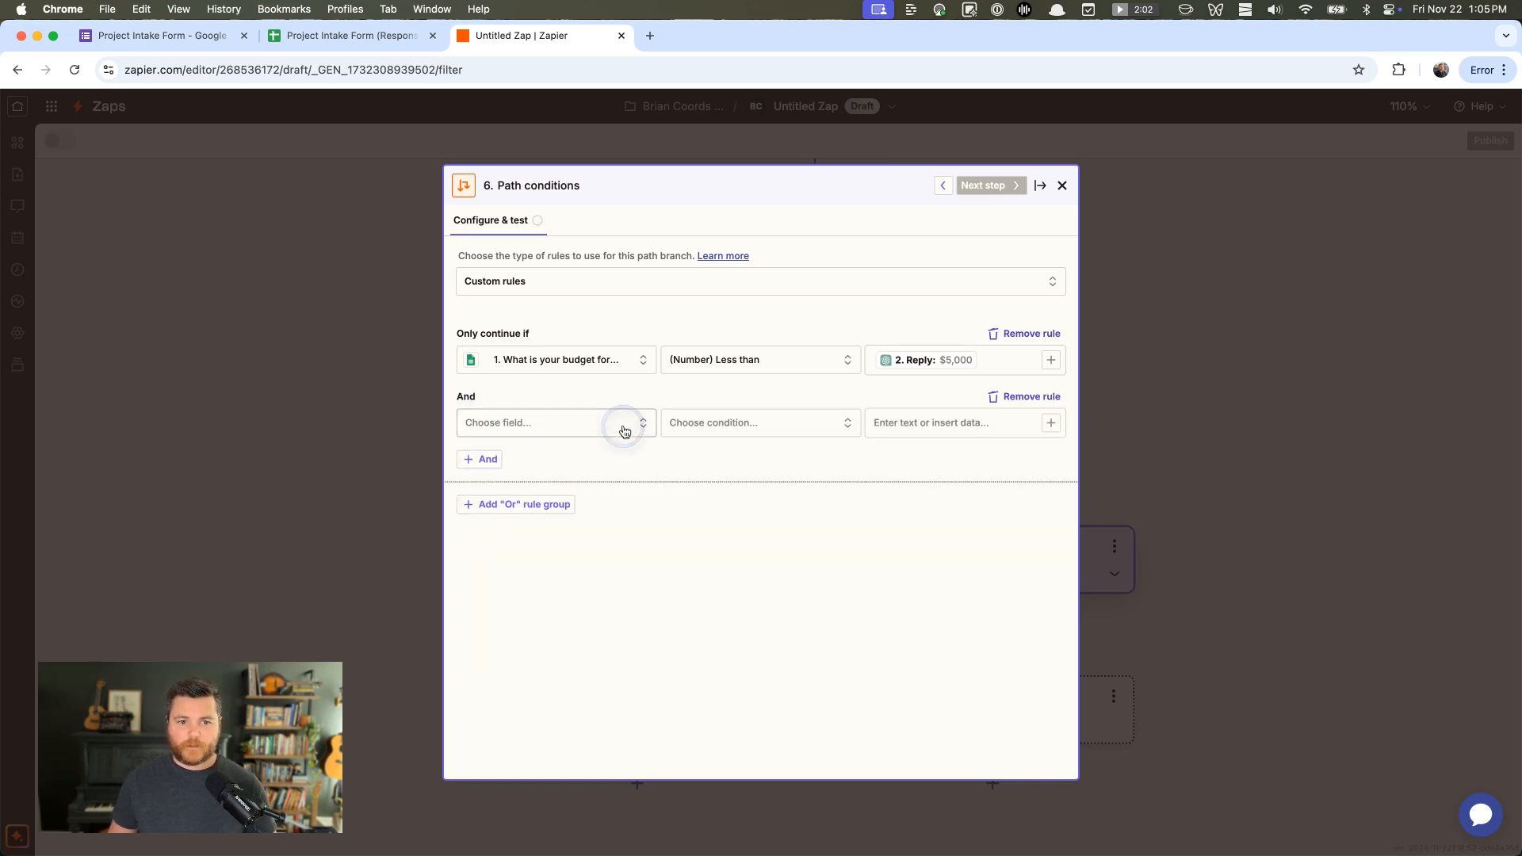
click(557, 586)
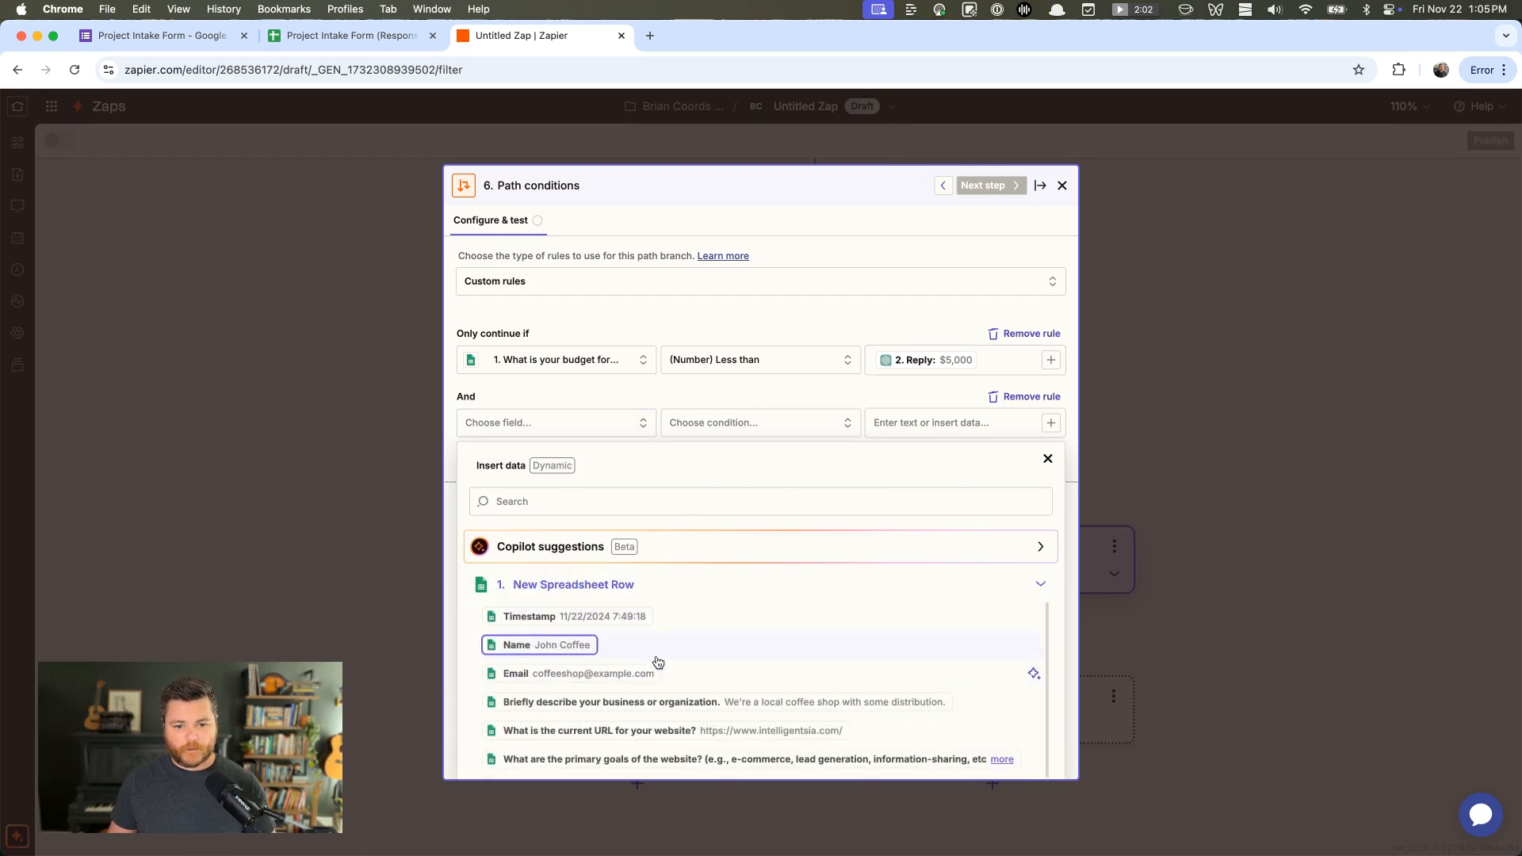
scroll(658, 661, down, 3)
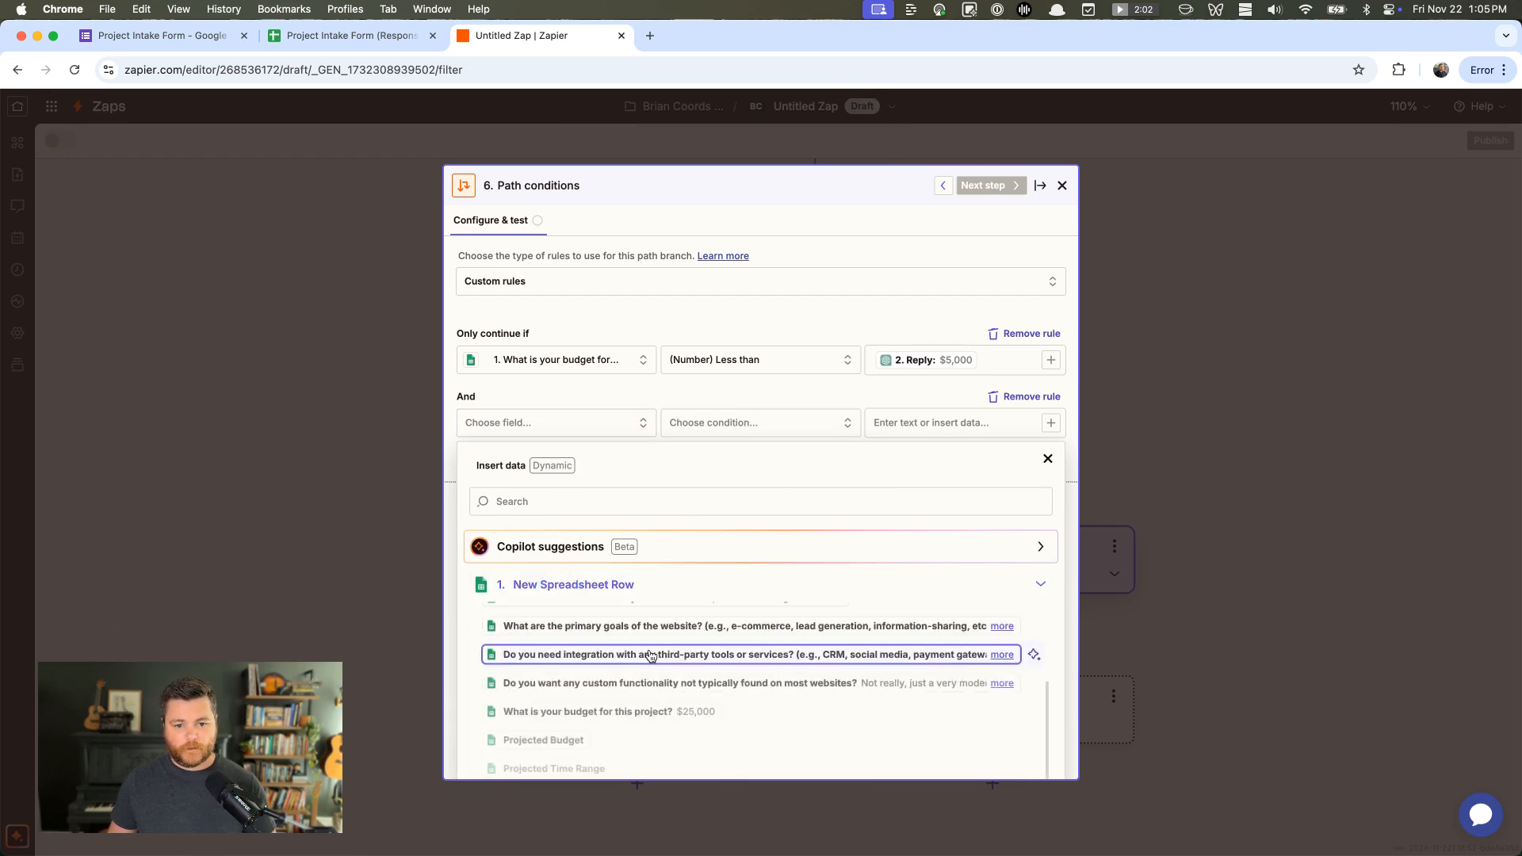
click(581, 716)
click(723, 424)
click(759, 496)
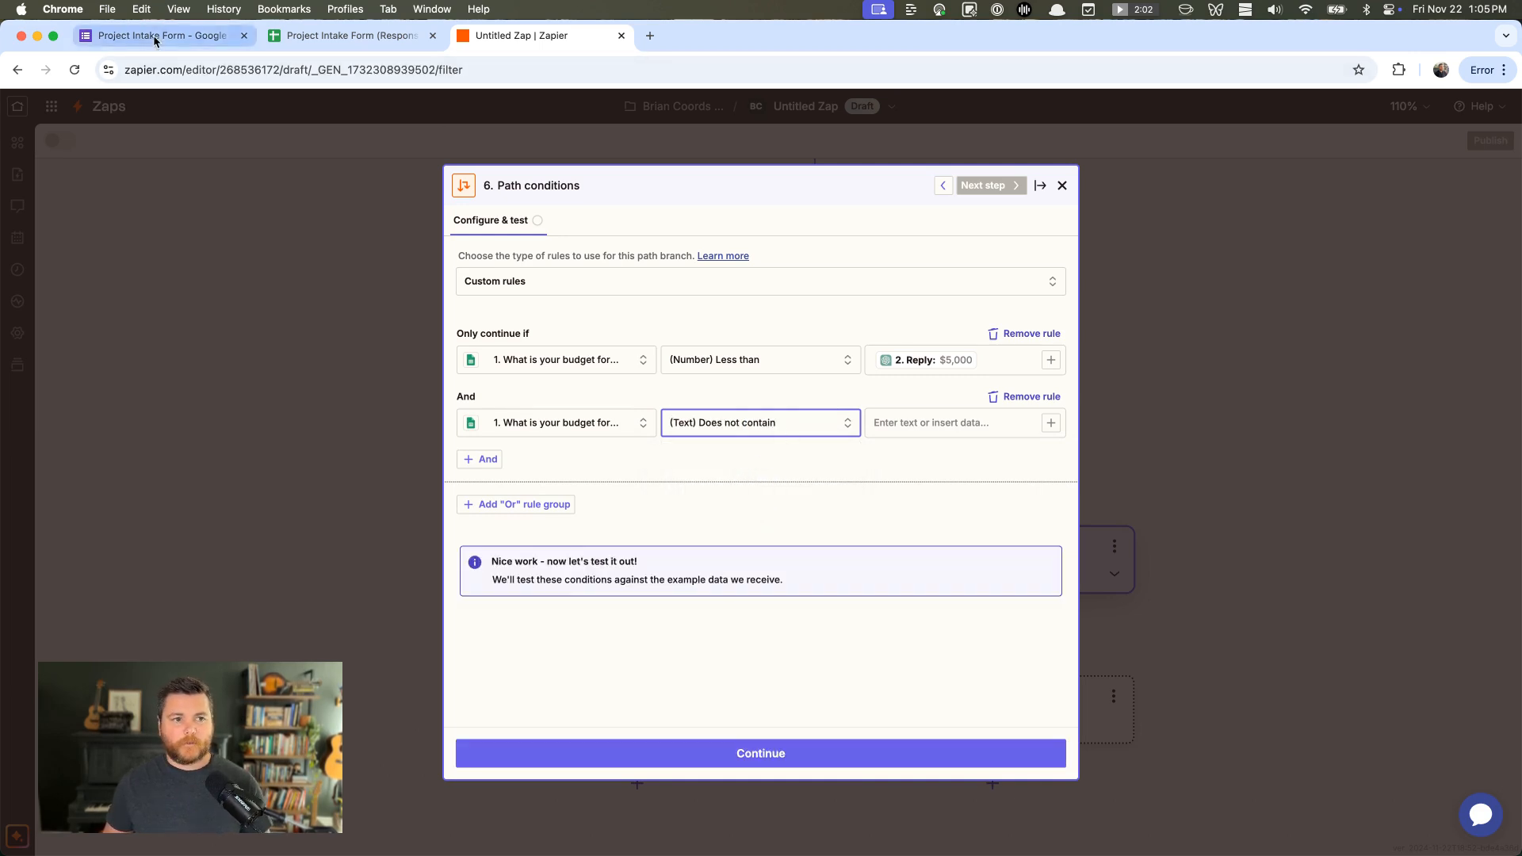
Copy "more than $50,000" from the Project Intake Form's budget options as the Does not contain value, test the Denied path's conditions and close them
click(156, 37)
click(606, 783)
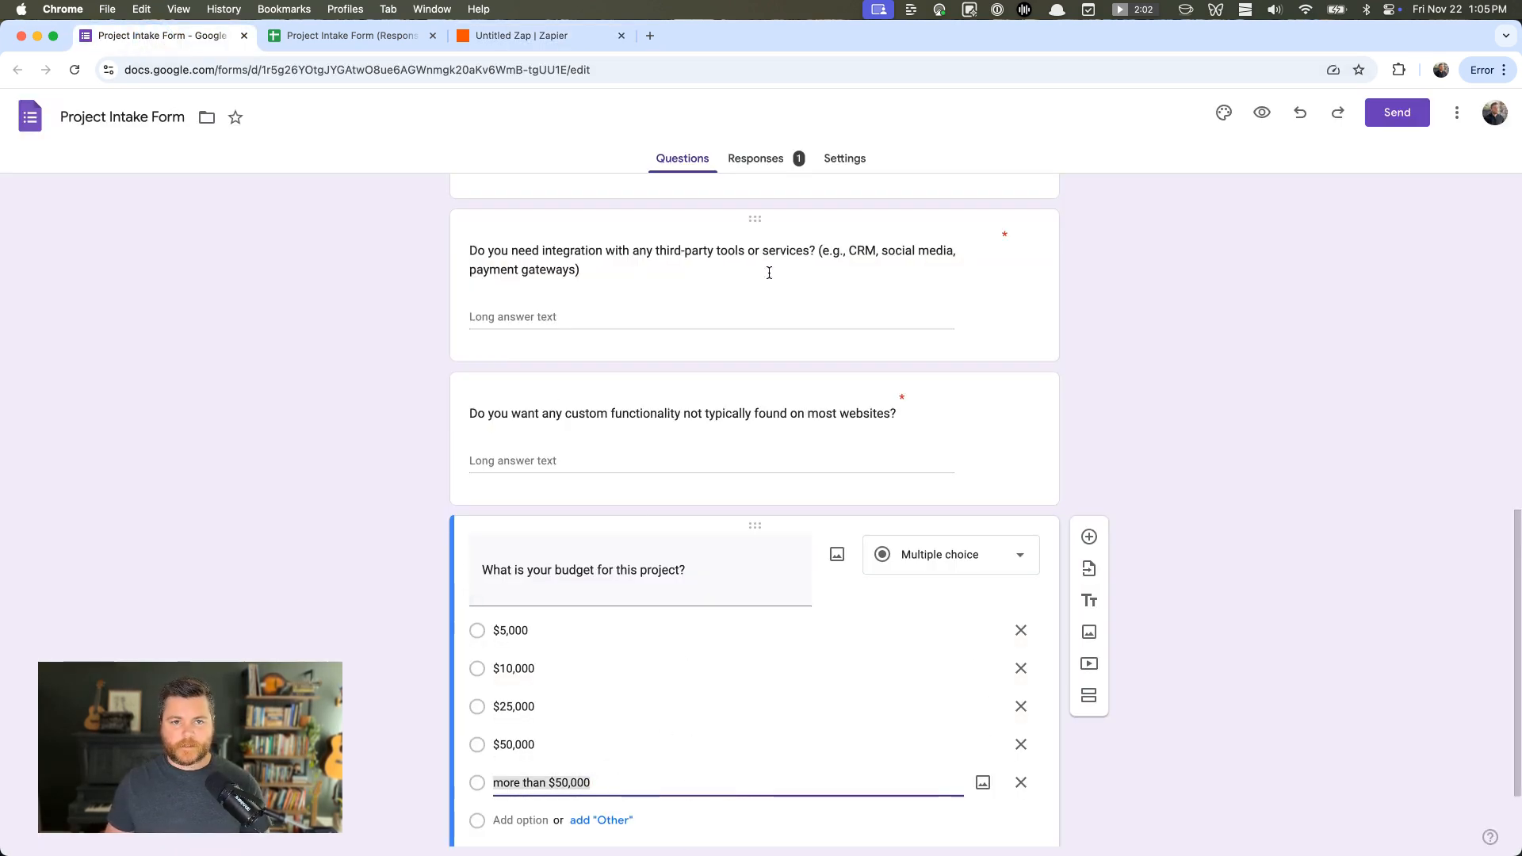
key(super+c)
click(539, 36)
click(924, 424)
key(super+v)
click(825, 476)
click(773, 755)
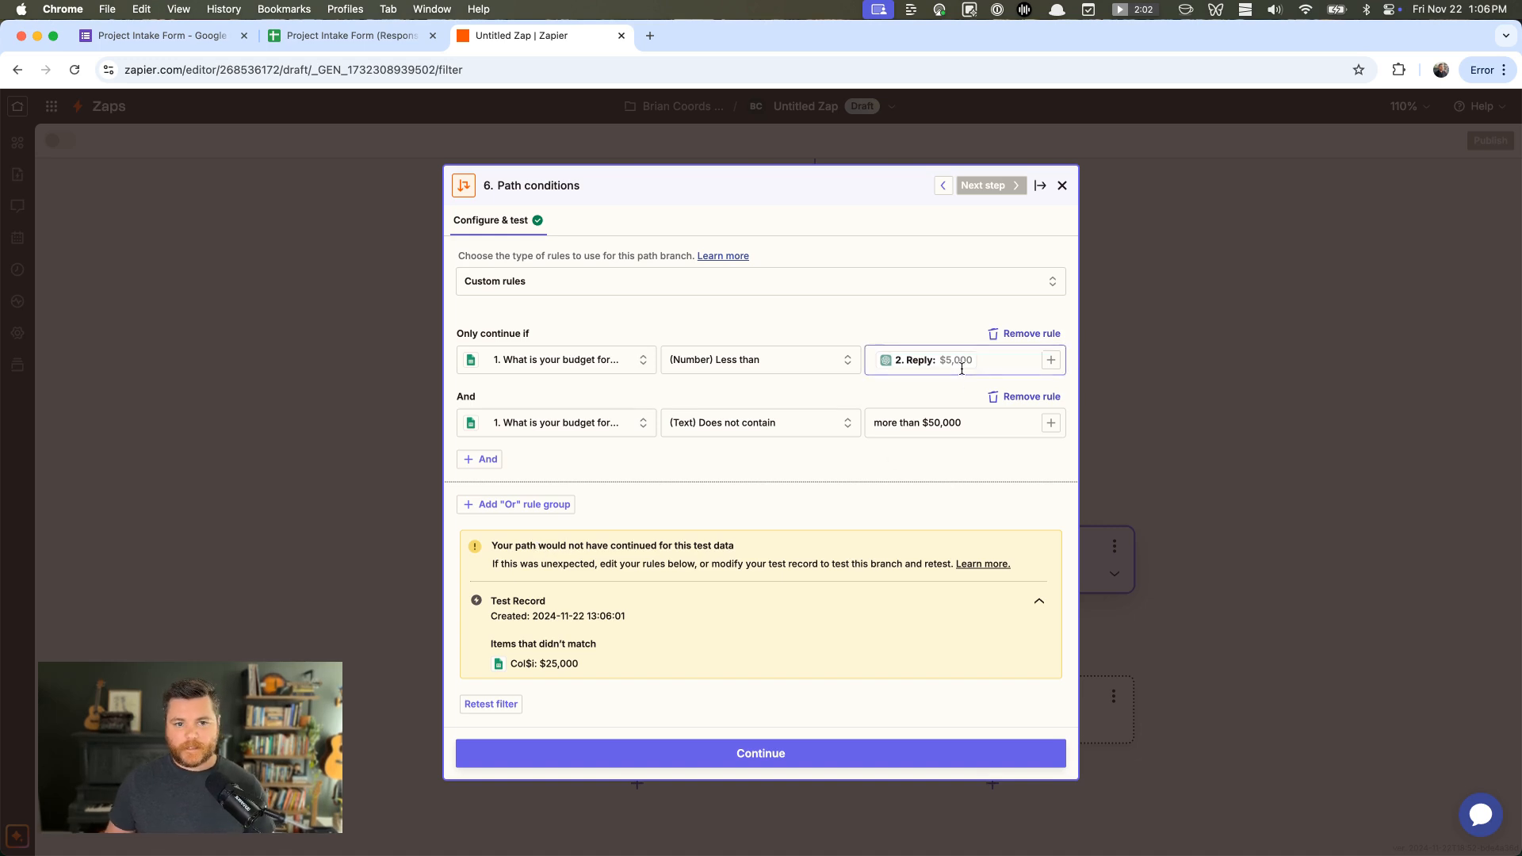
click(1059, 187)
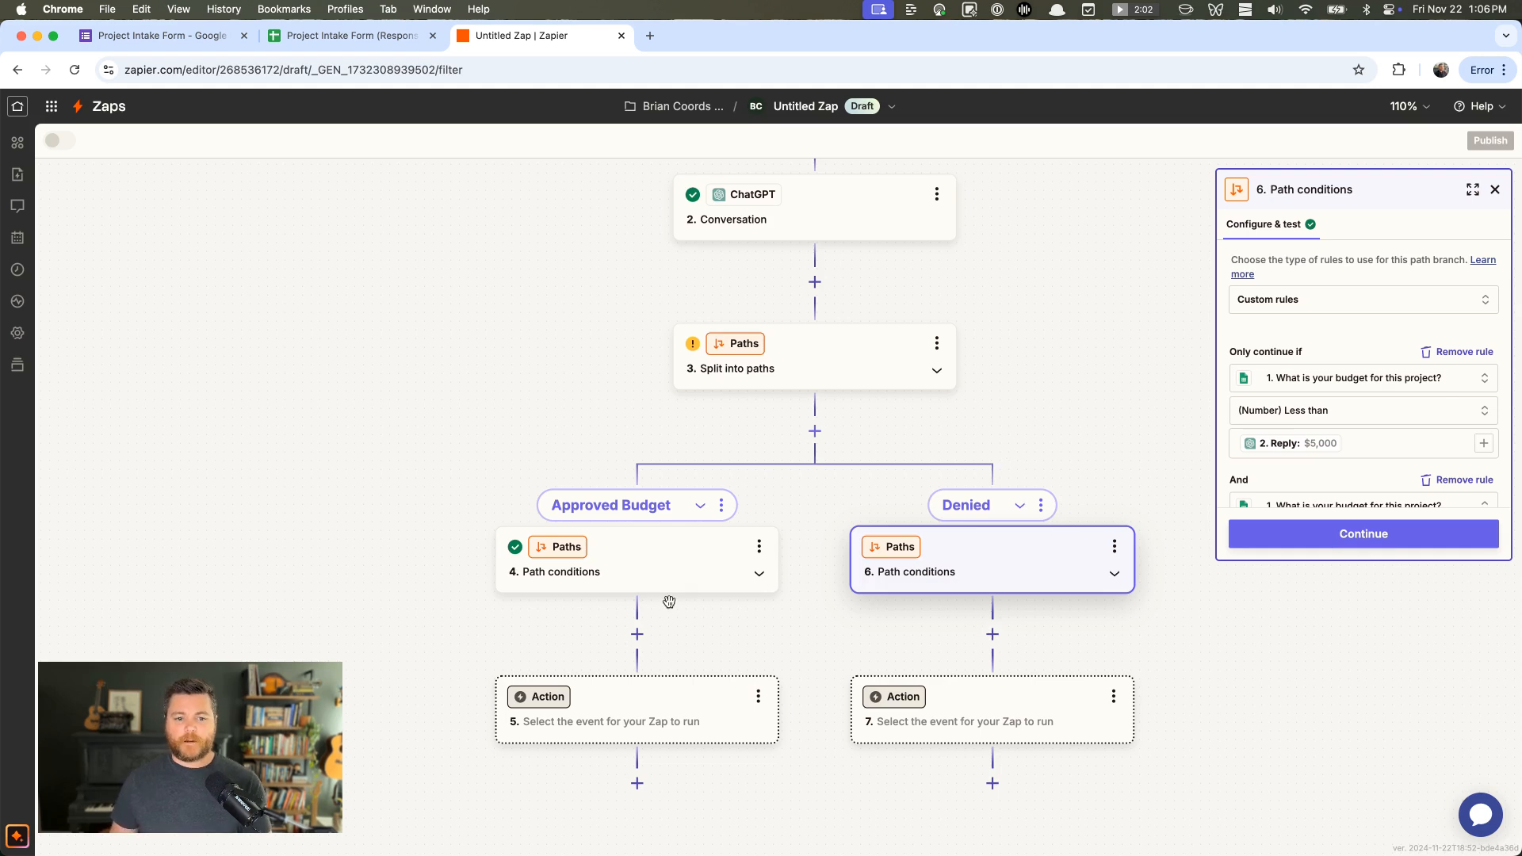
Set the Approved Budget path's empty action to ChatGPT with the Conversation event
scroll(894, 505, down, 2)
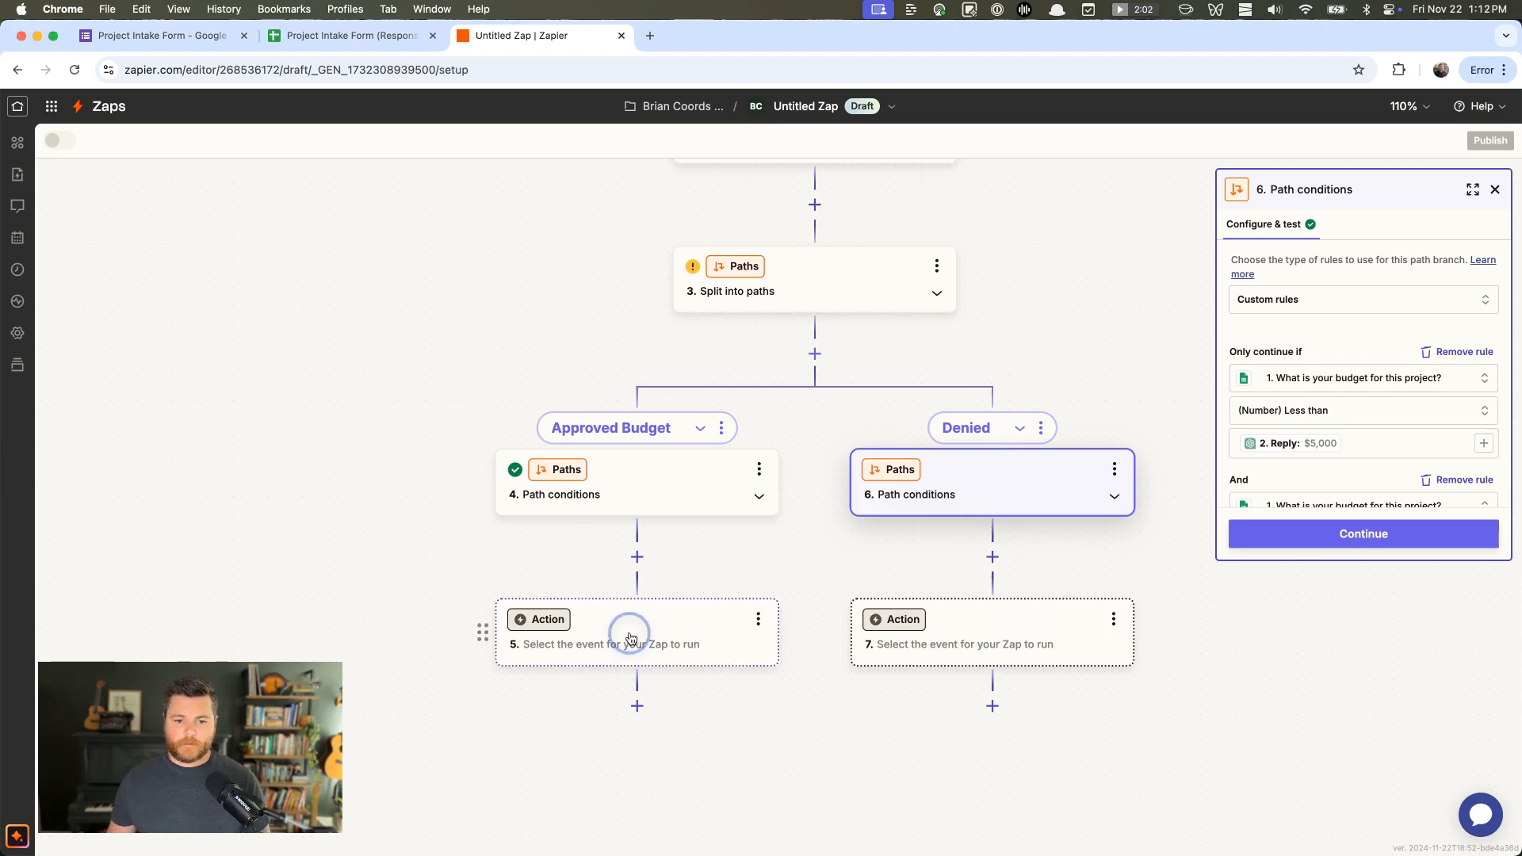
click(630, 638)
text(chat)
click(632, 265)
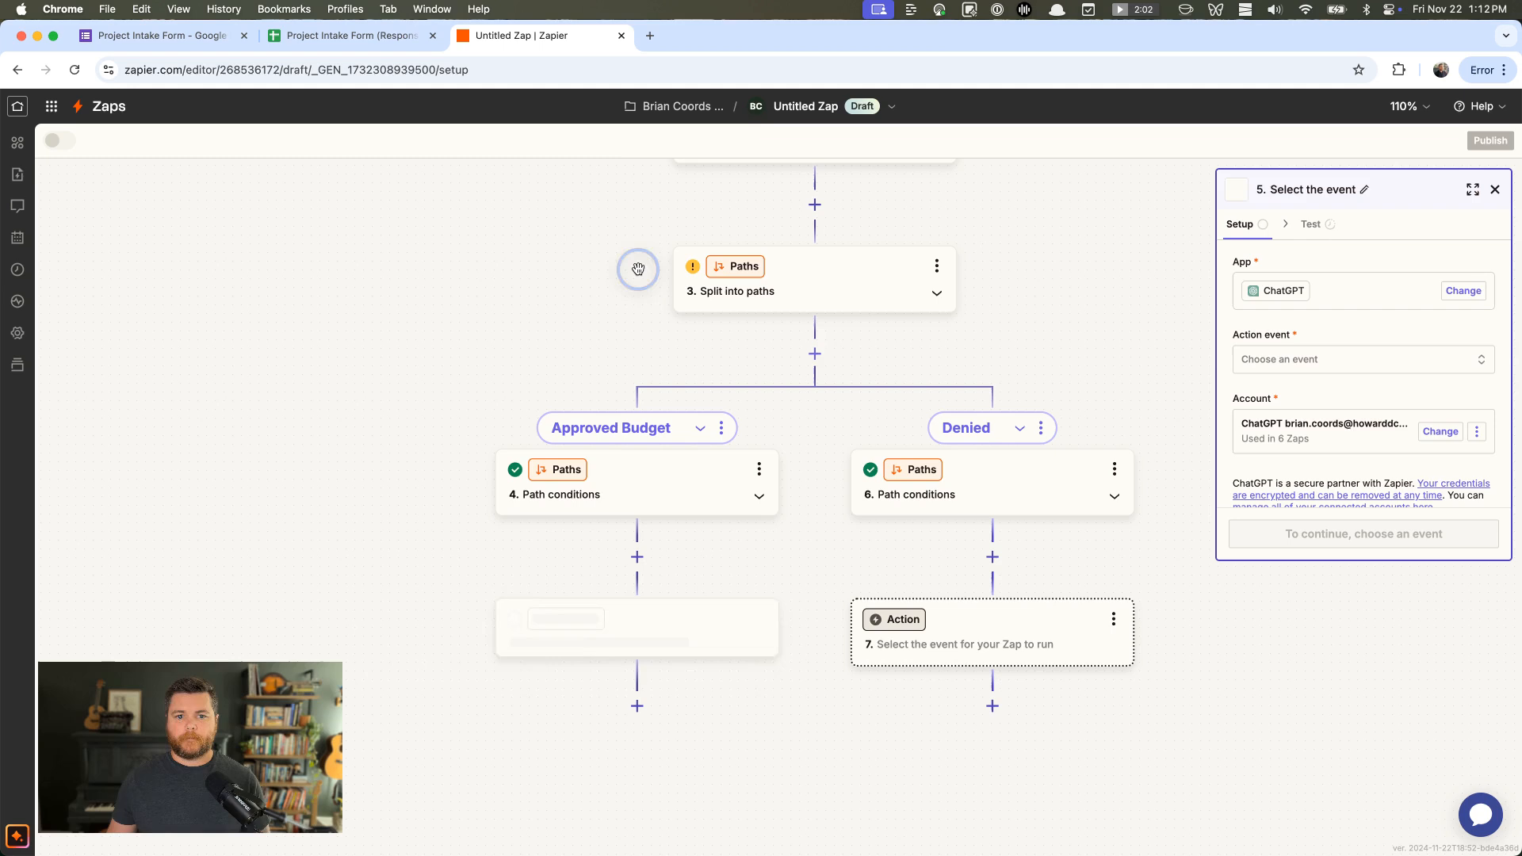
click(1294, 358)
scroll(1021, 526, down, 3)
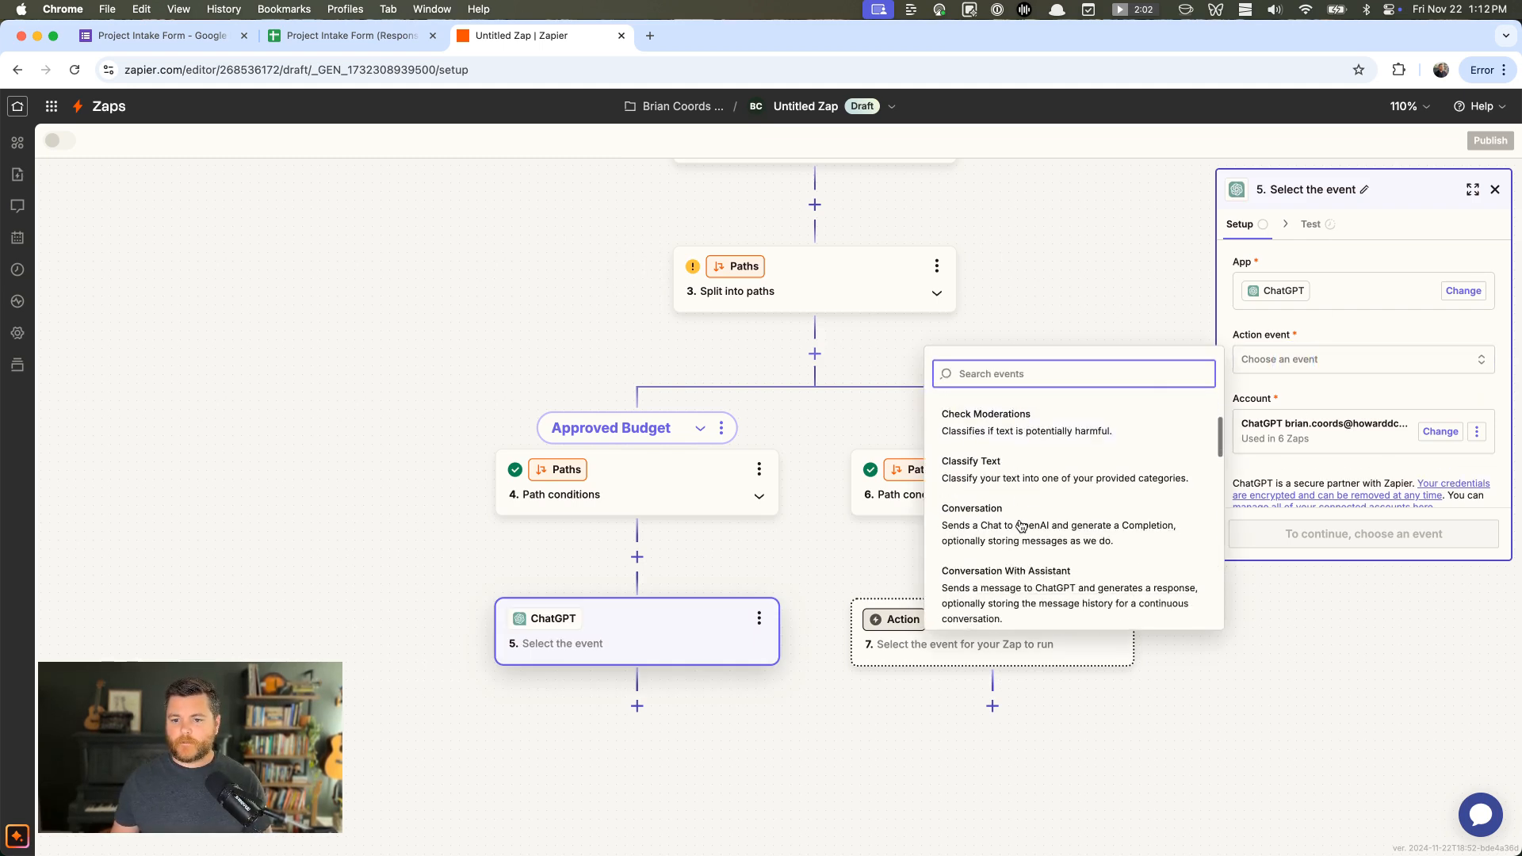
click(1020, 515)
Set step 5's user message to "Estimate the number of weeks needed to complete a project like this and return just the value."
click(1472, 189)
key(super+v)
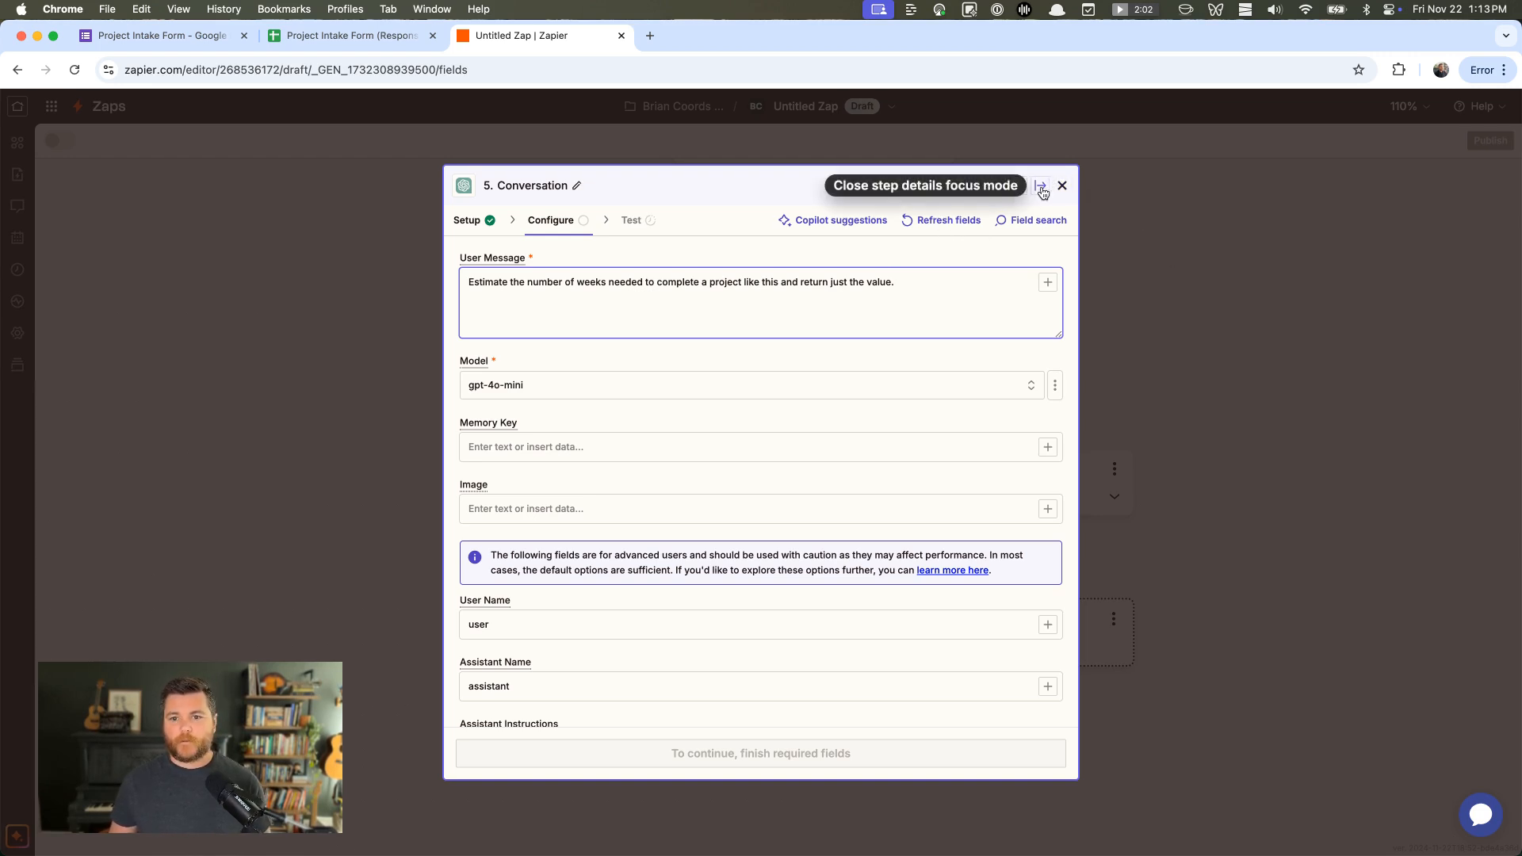
click(525, 448)
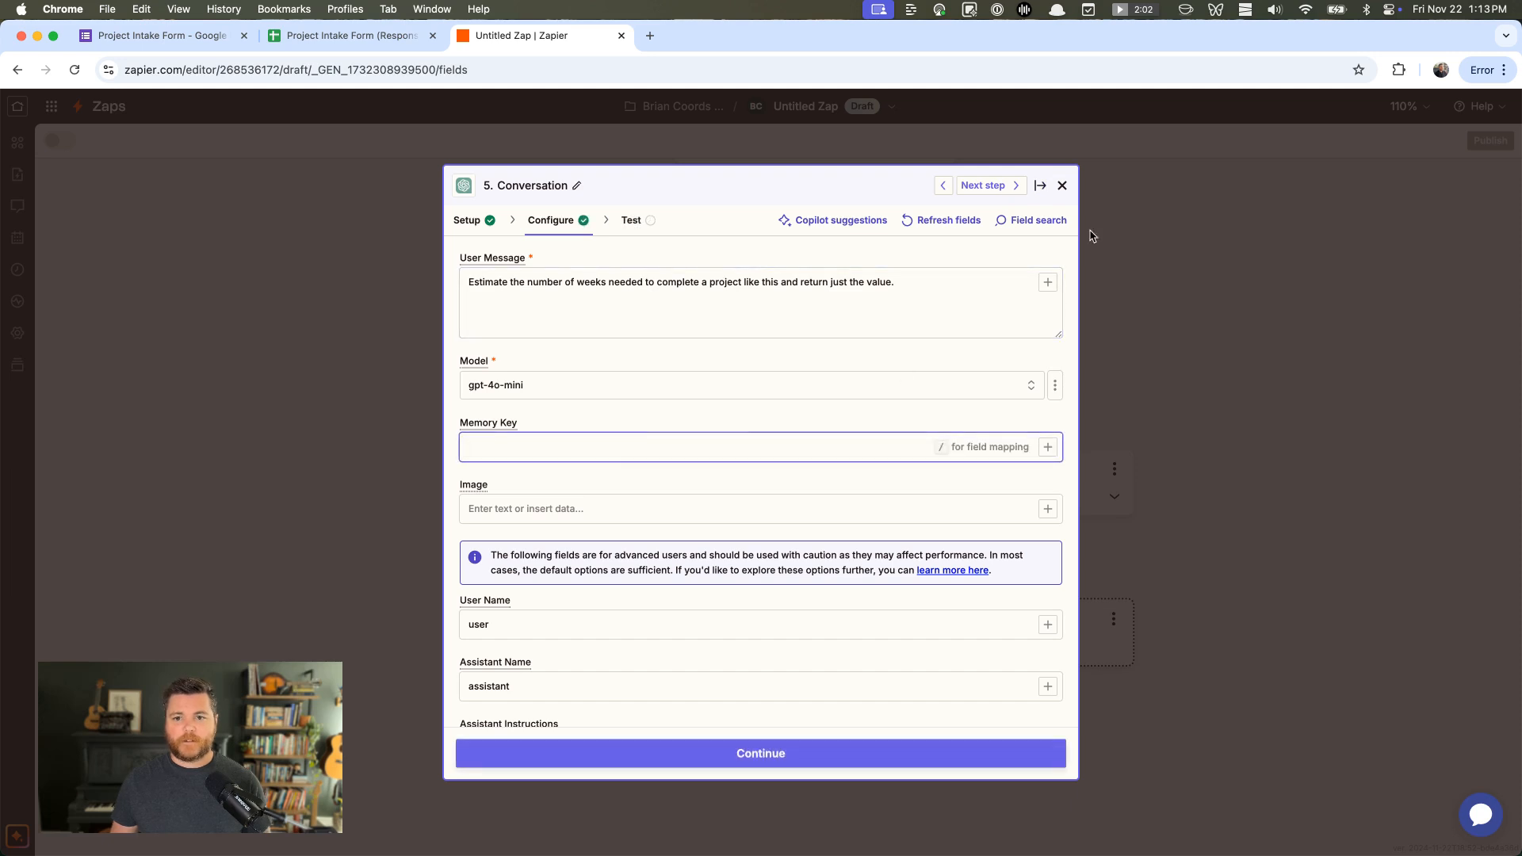
Open the configuration of the first ChatGPT Conversation (step 2) and copy its Memory Key, "project-form-zap-" followed by the Row ID field
click(1039, 184)
scroll(914, 304, up, 3)
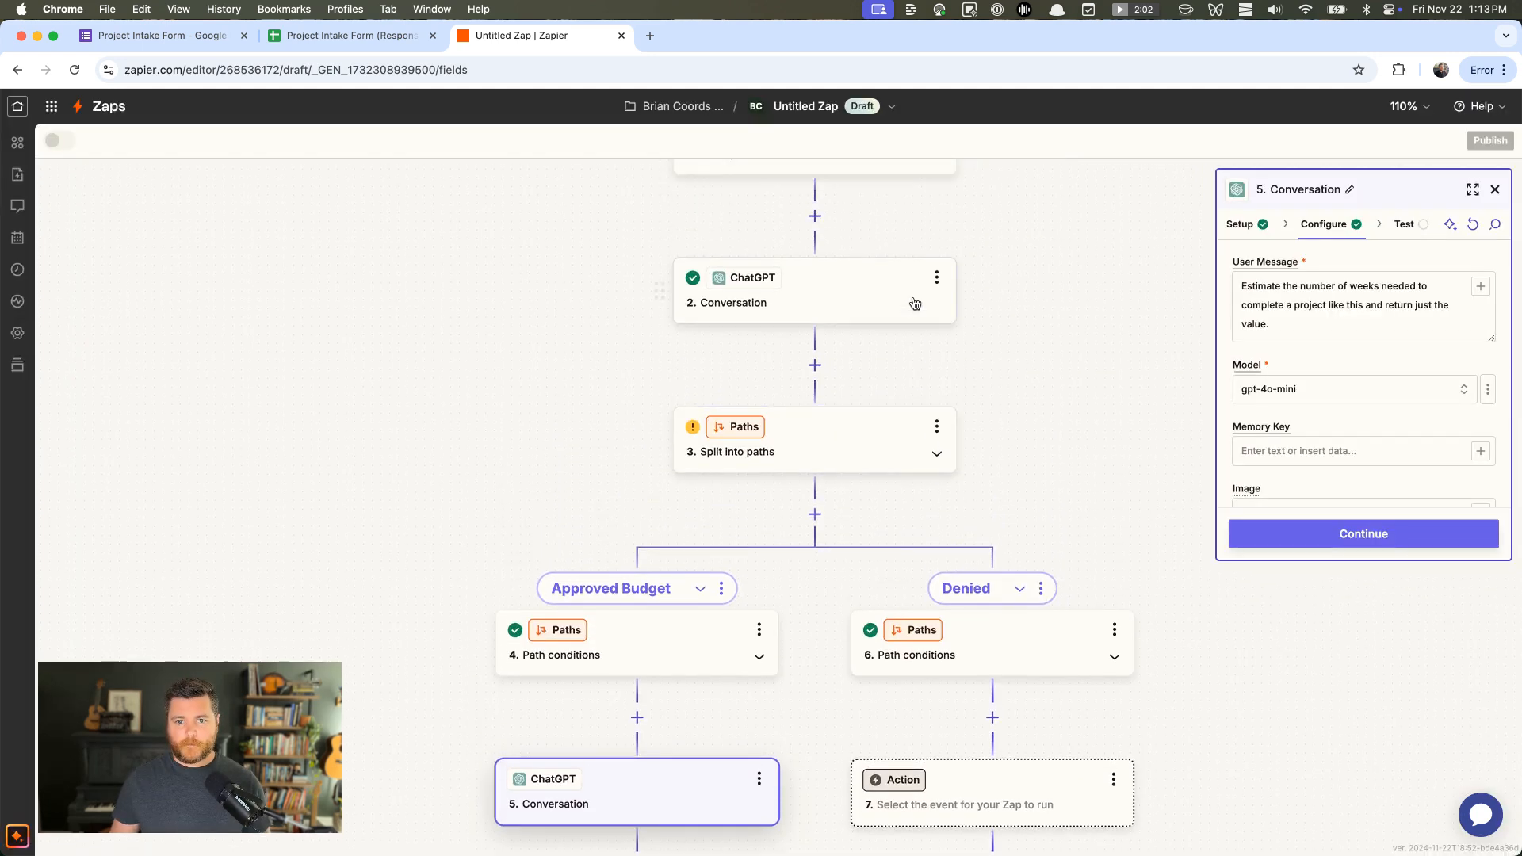
scroll(914, 304, up, 2)
click(915, 304)
click(1323, 224)
scroll(1347, 344, down, 3)
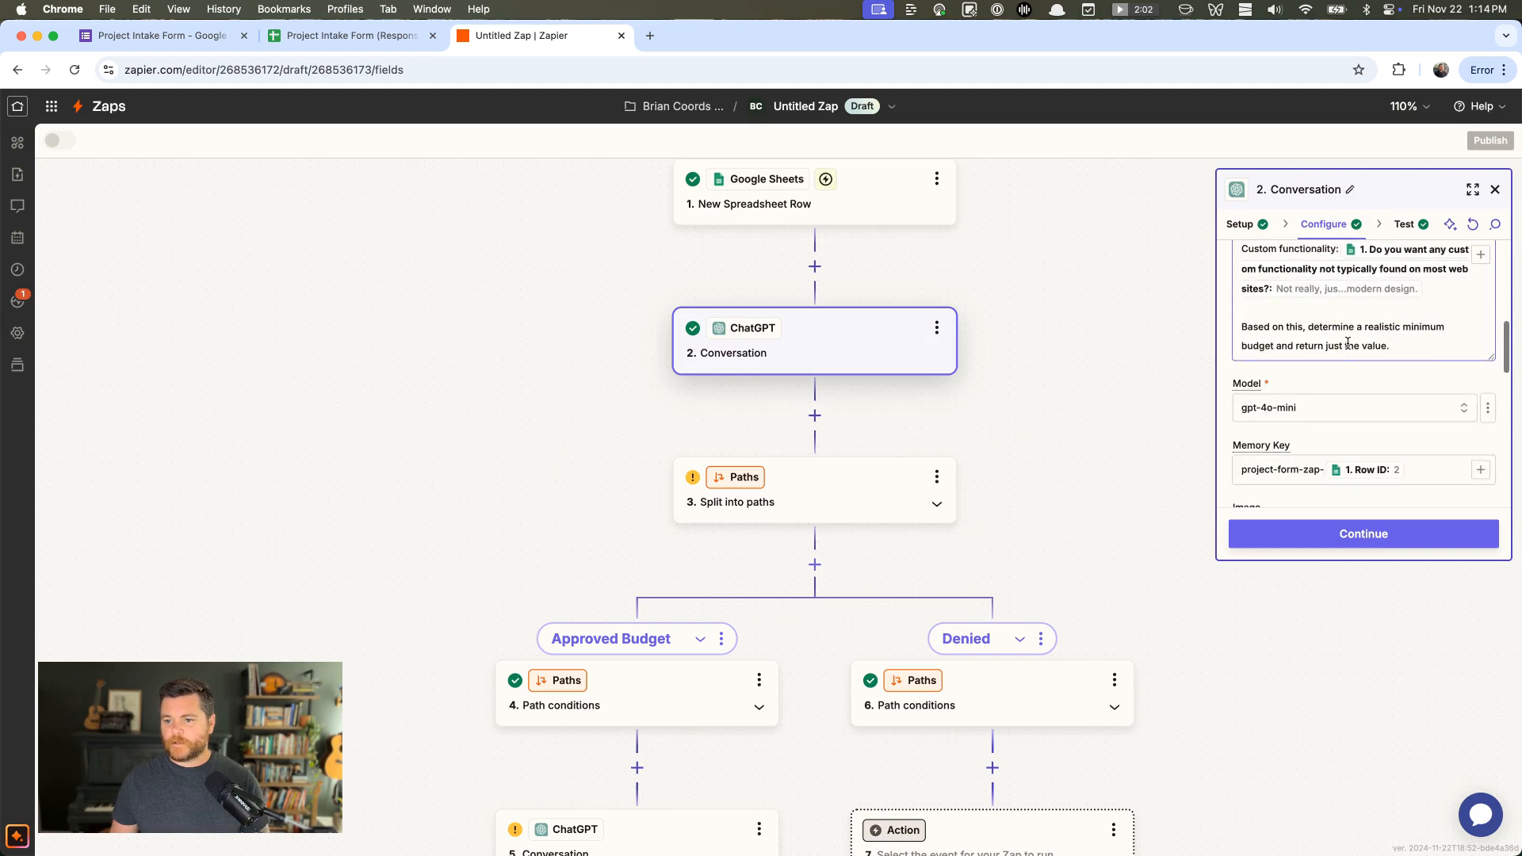
scroll(1347, 343, down, 3)
click(1234, 351)
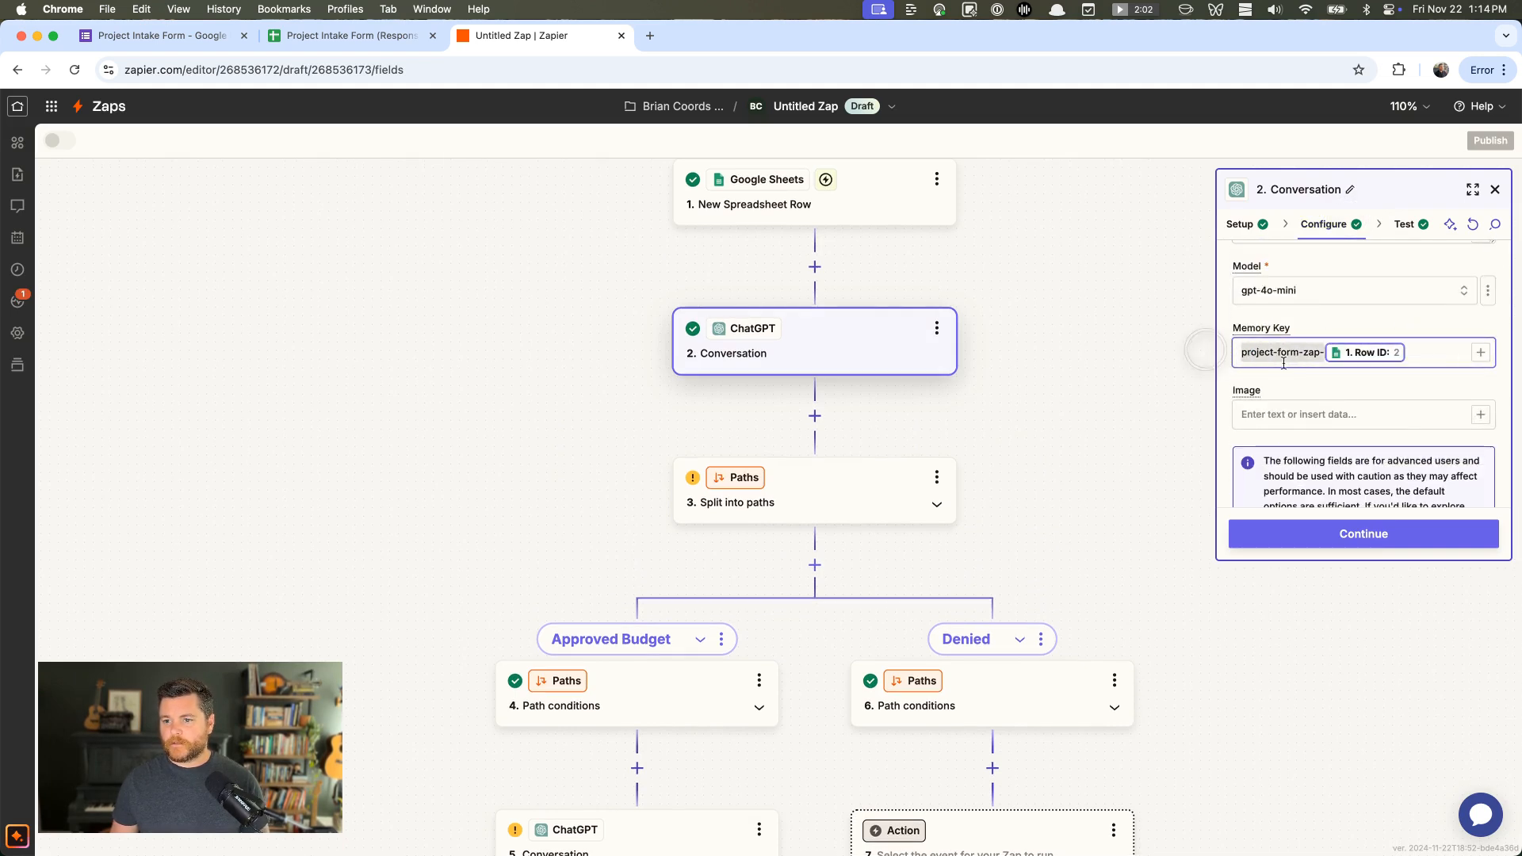
Paste the Memory Key "project-form-zap-" with the Row ID field into the Approved Budget path's ChatGPT Conversation (step 5)
scroll(602, 699, down, 3)
click(648, 705)
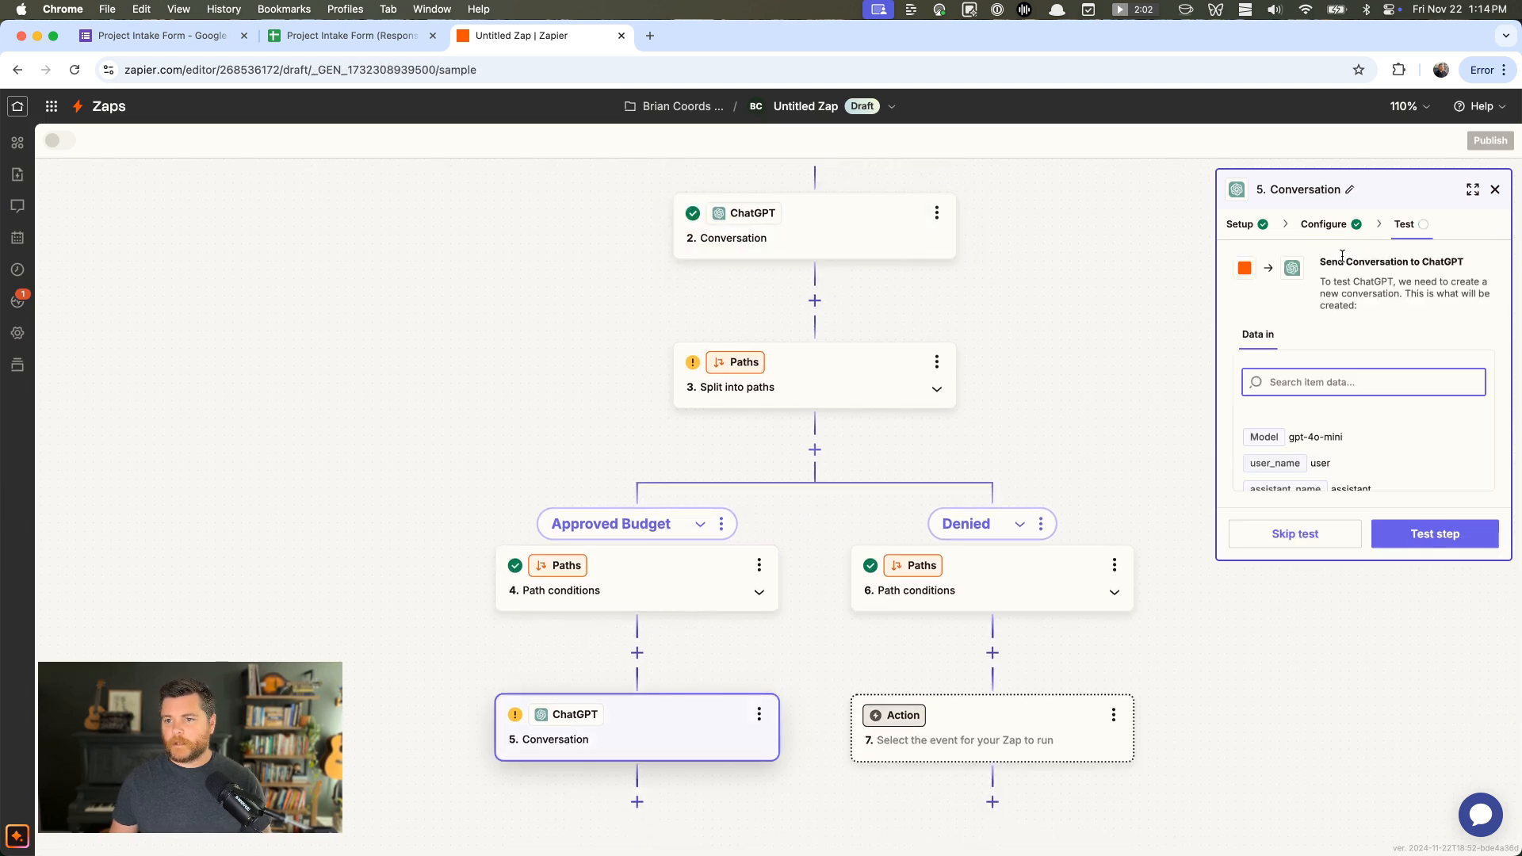
click(1339, 225)
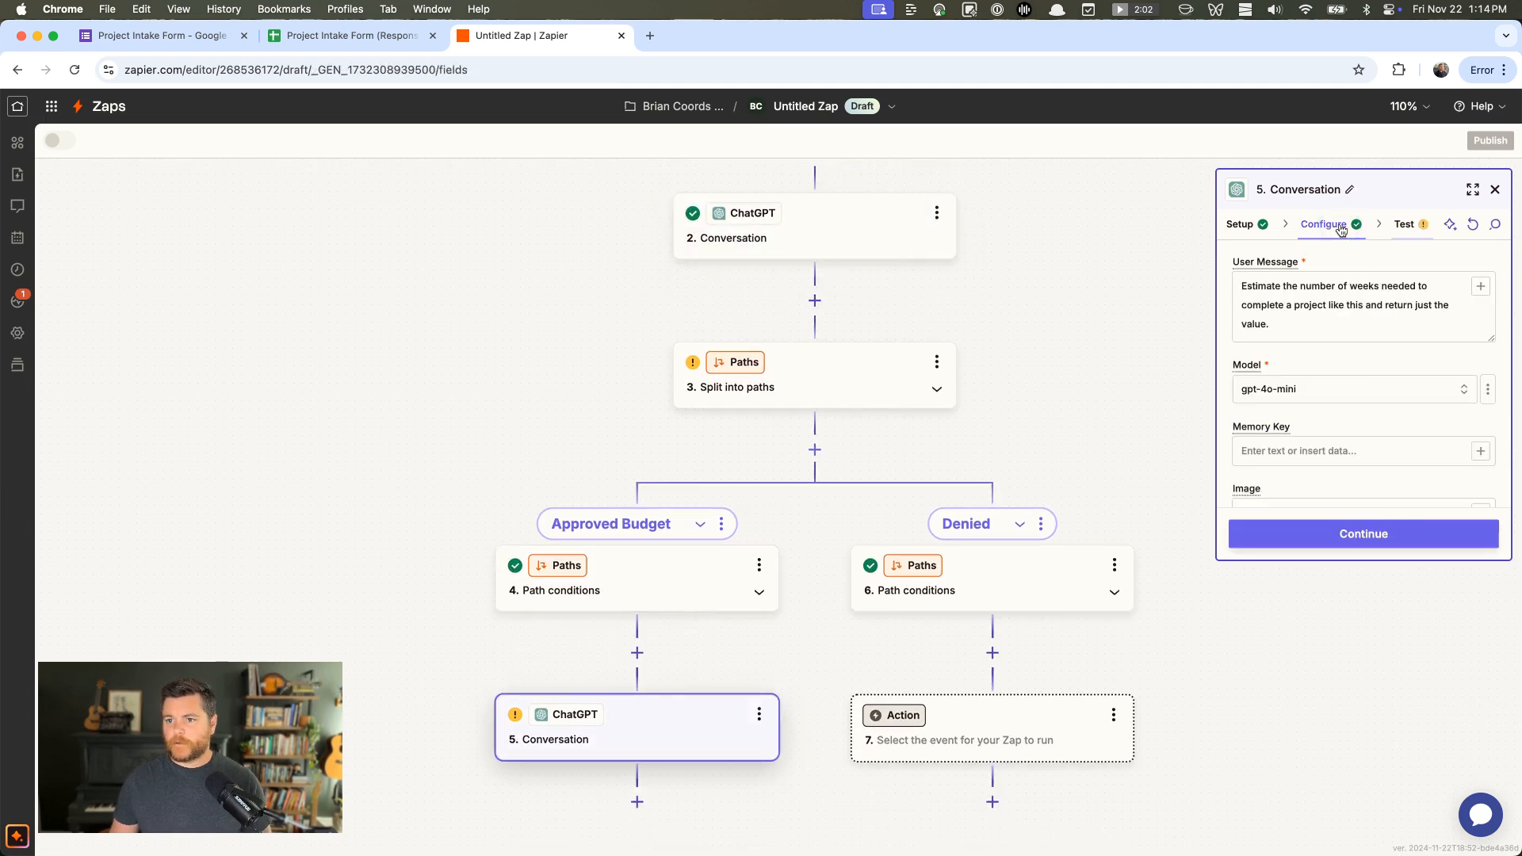
click(1474, 190)
click(545, 439)
key(super+v)
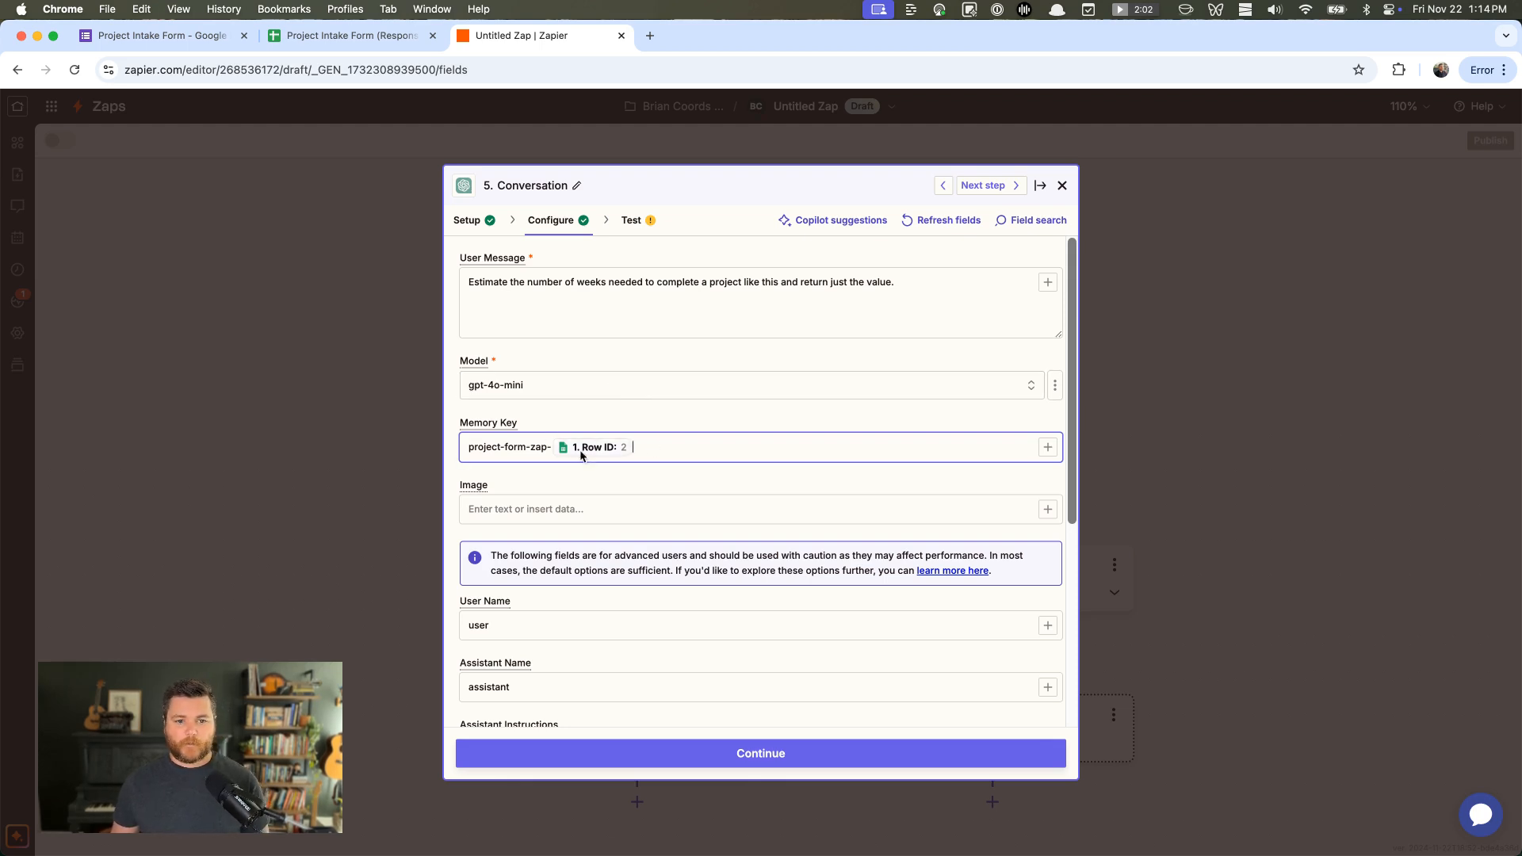
Test the weeks-estimate conversation, check the Reply in the returned data and close the editor
click(698, 749)
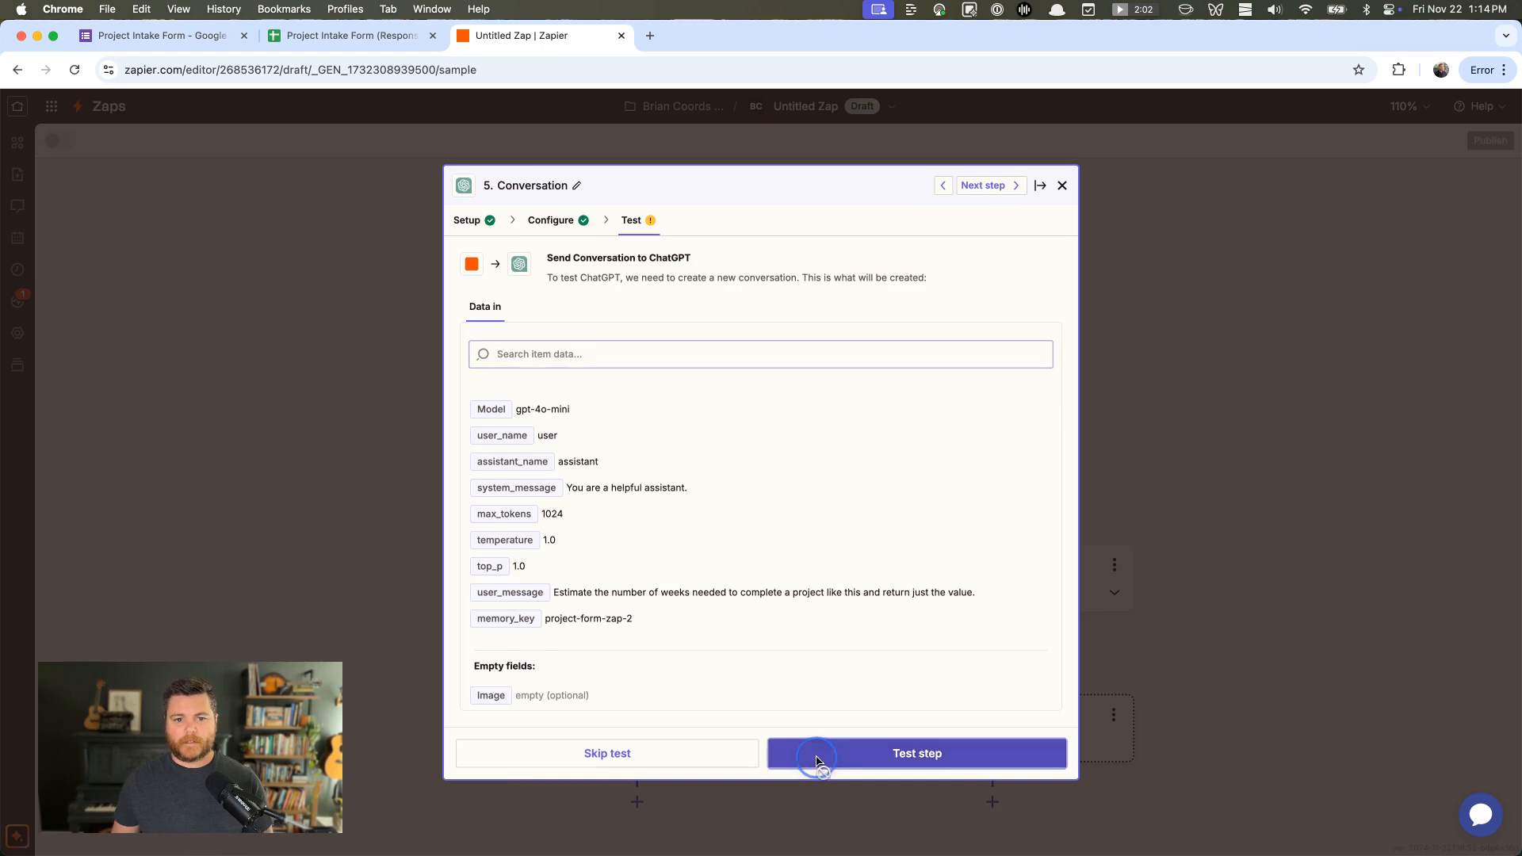
click(815, 762)
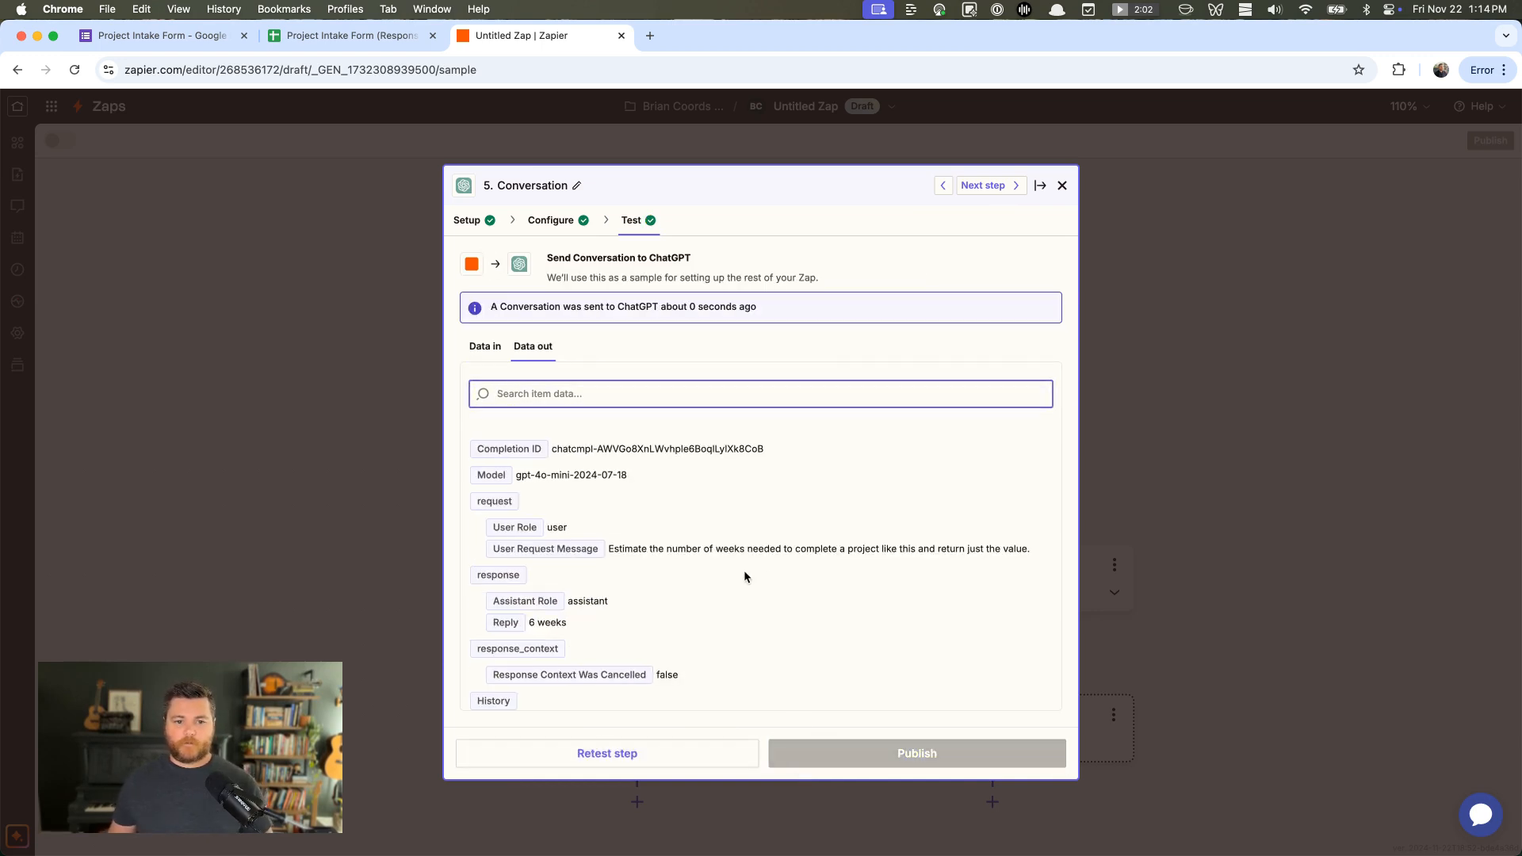
scroll(634, 555, down, 3)
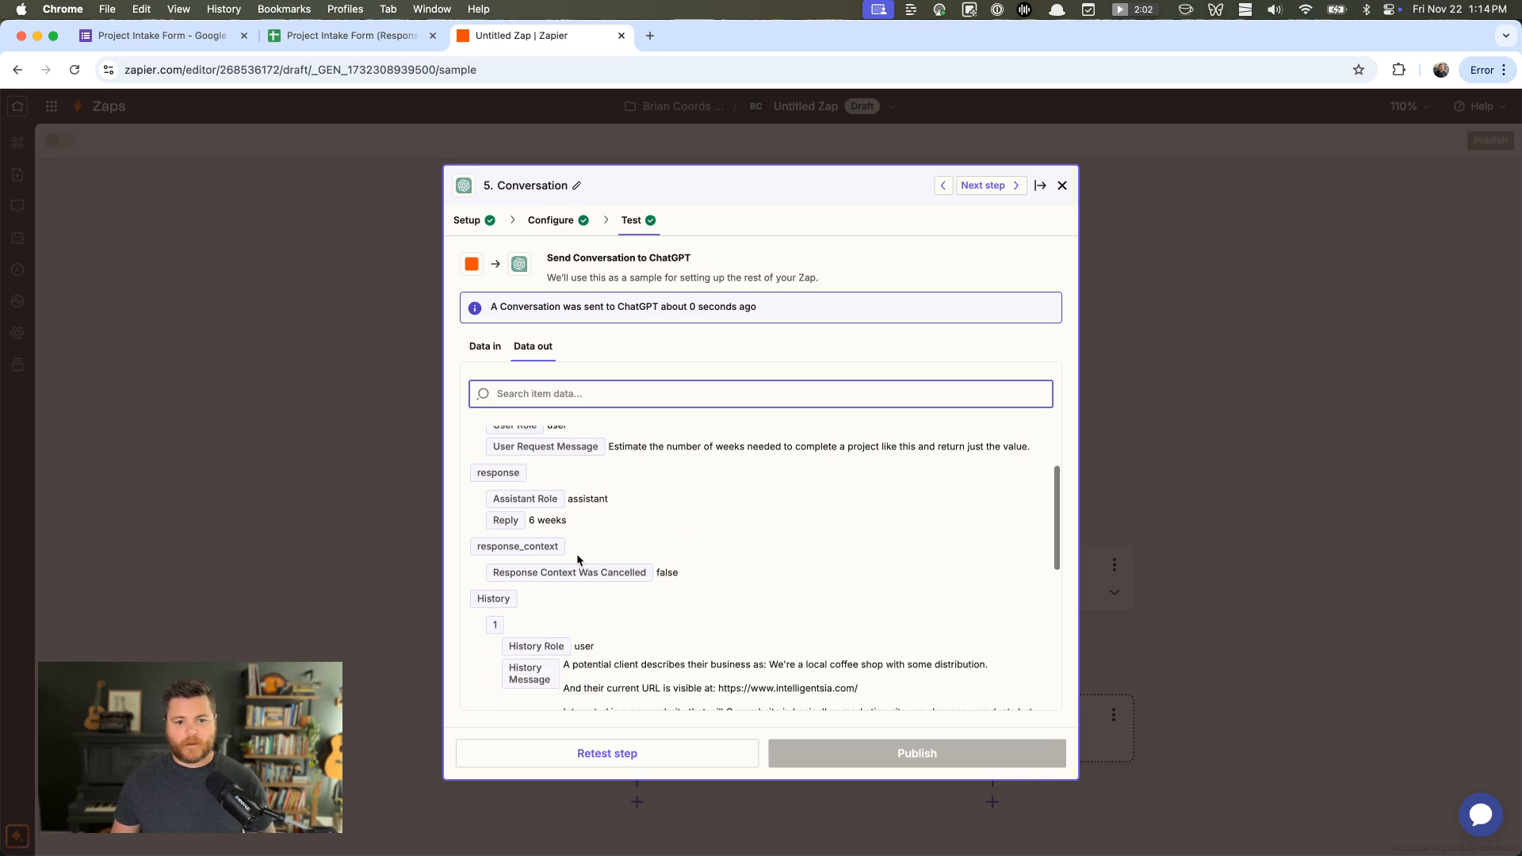
click(533, 519)
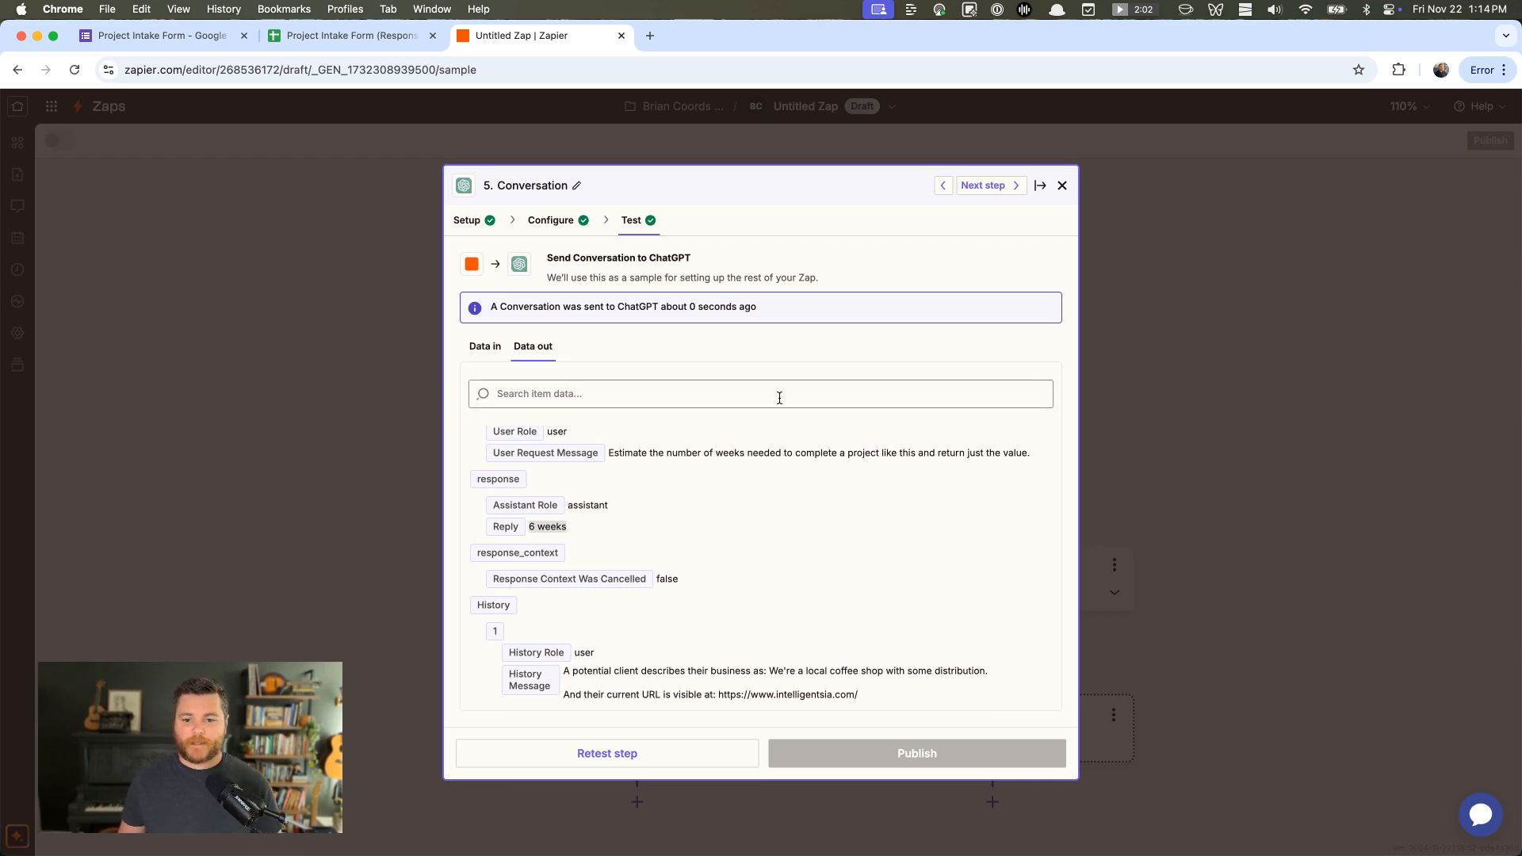
click(1058, 195)
Add another ChatGPT Conversation action below step 5 in the Approved Budget path and give it the copied "project-form-zap-" Row ID Memory Key
click(635, 656)
text(chat)
click(565, 374)
click(568, 362)
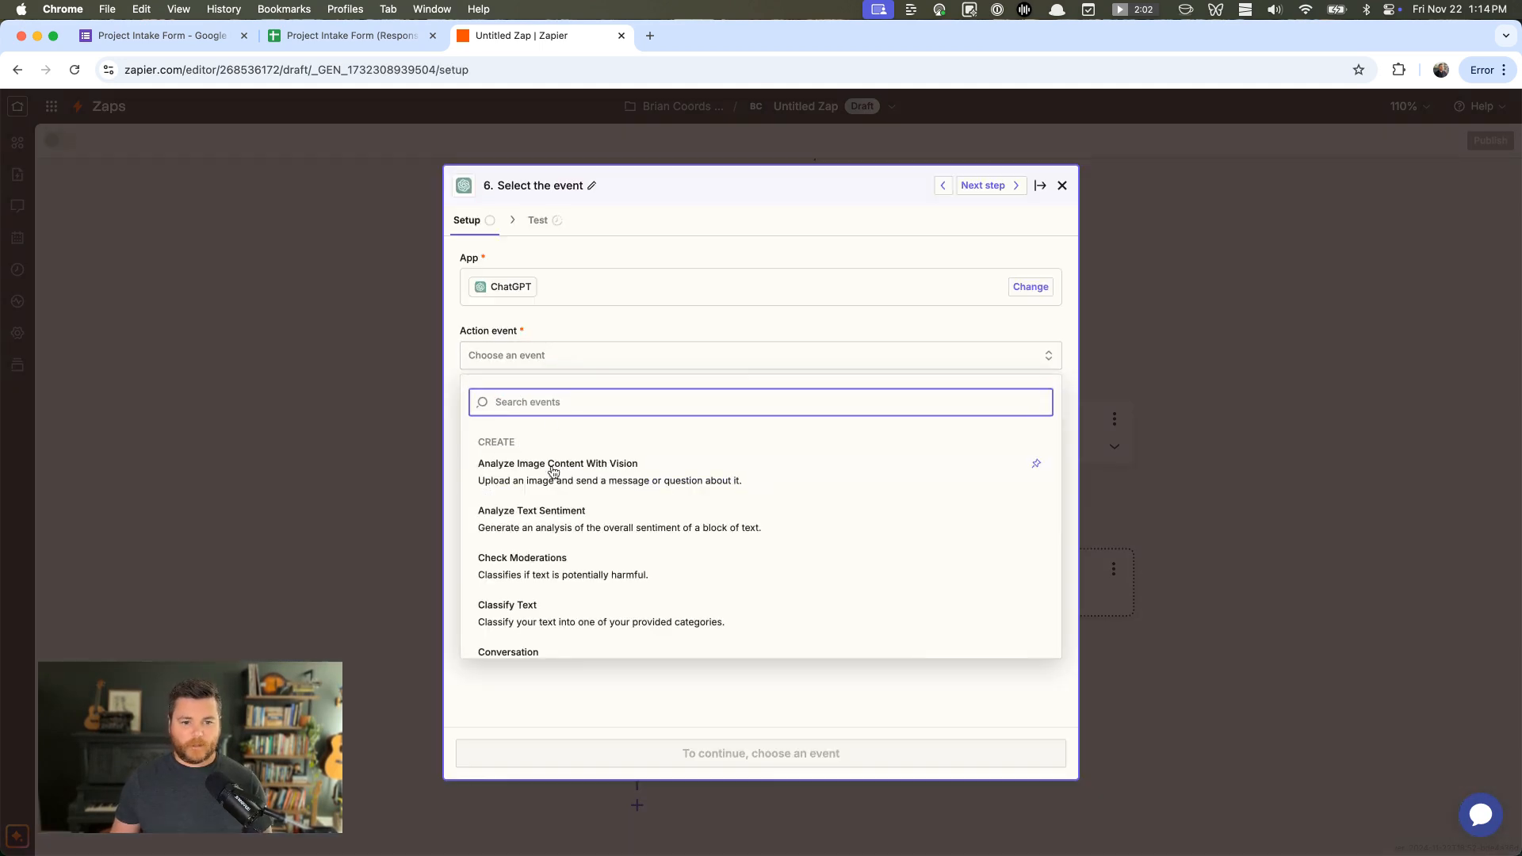
scroll(564, 511, down, 2)
click(564, 534)
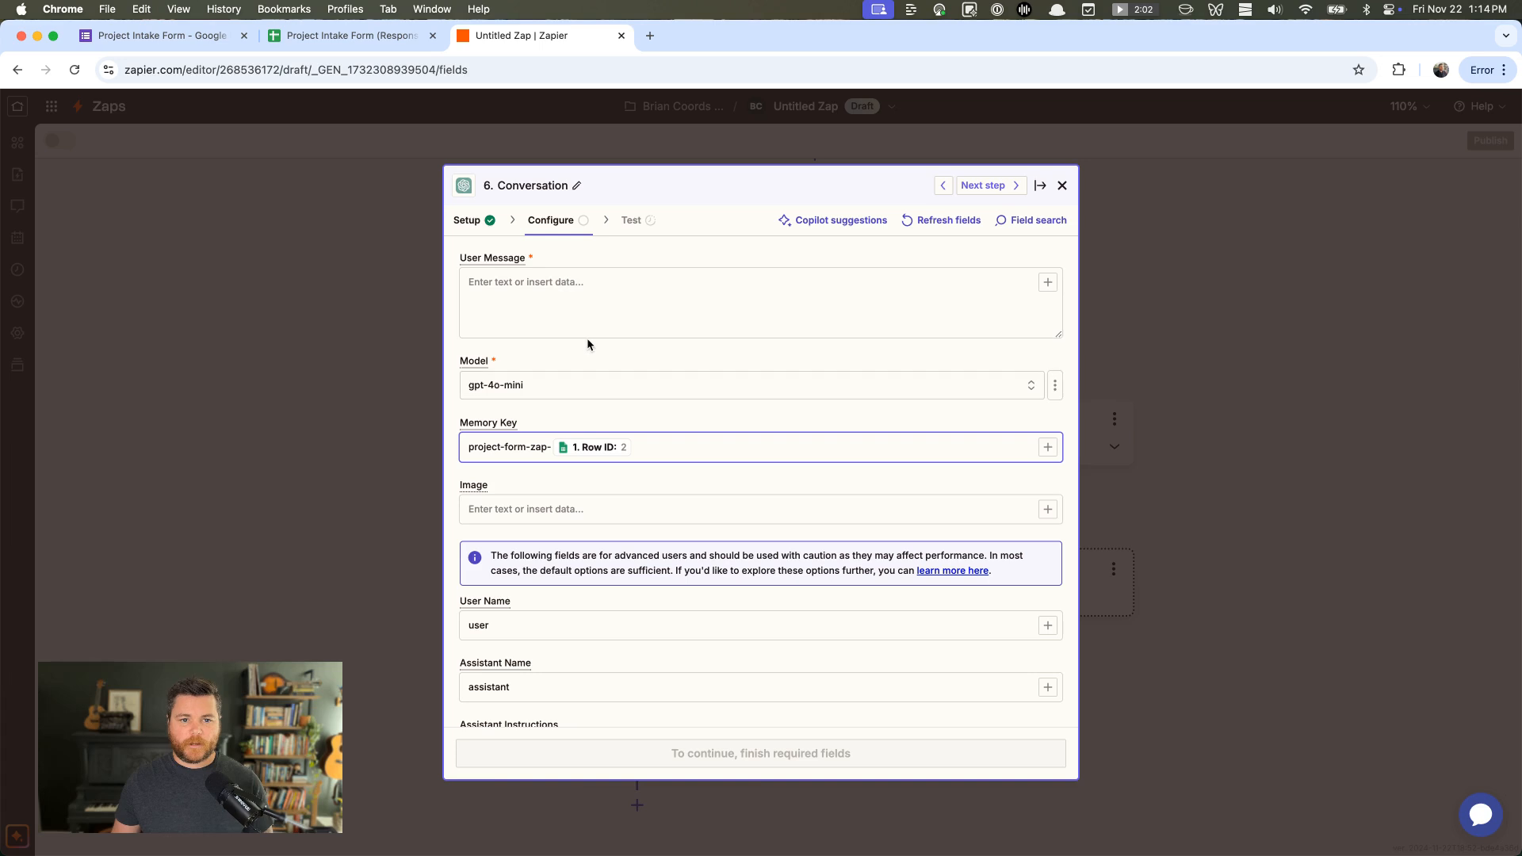
Enter the user message "Generate three followup questions that our agency might have for this potential client and return them as a numbered list."
click(565, 301)
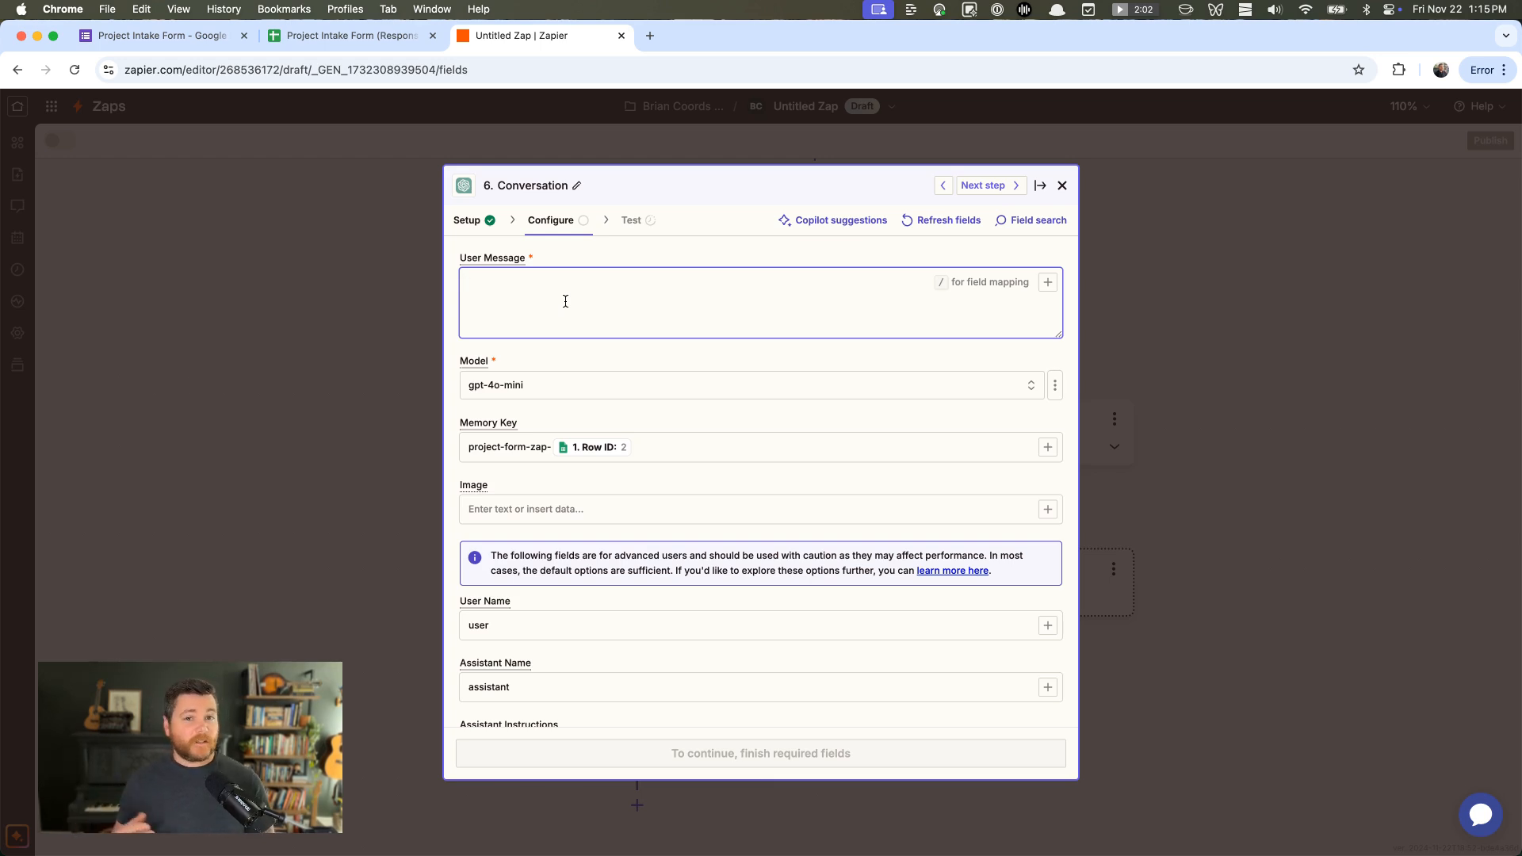
text(Generate three followup questions that our agency might have for this potential client and return them as a numbered list.)
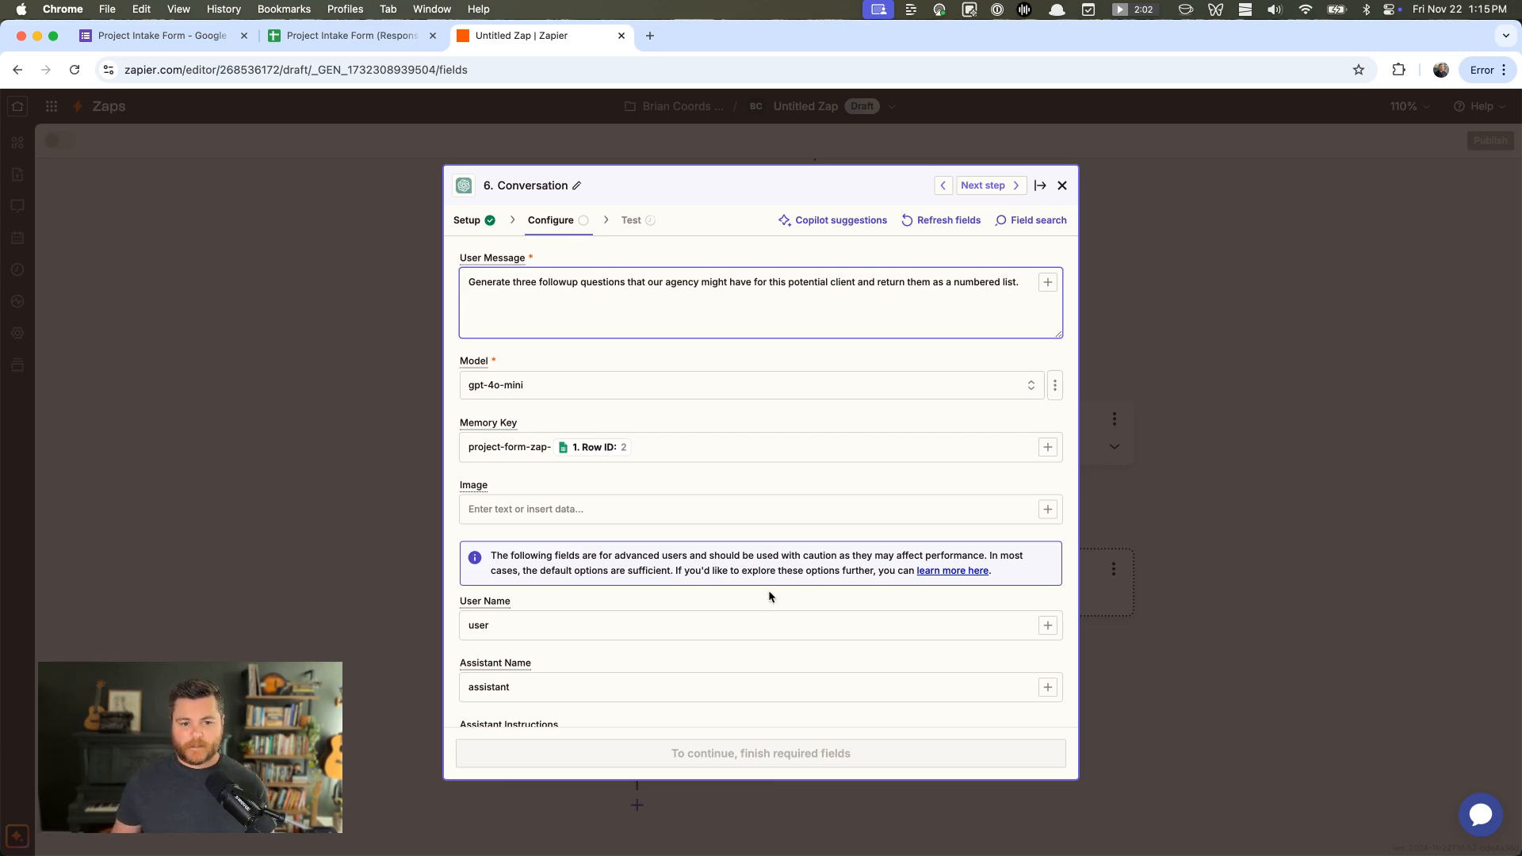
click(753, 668)
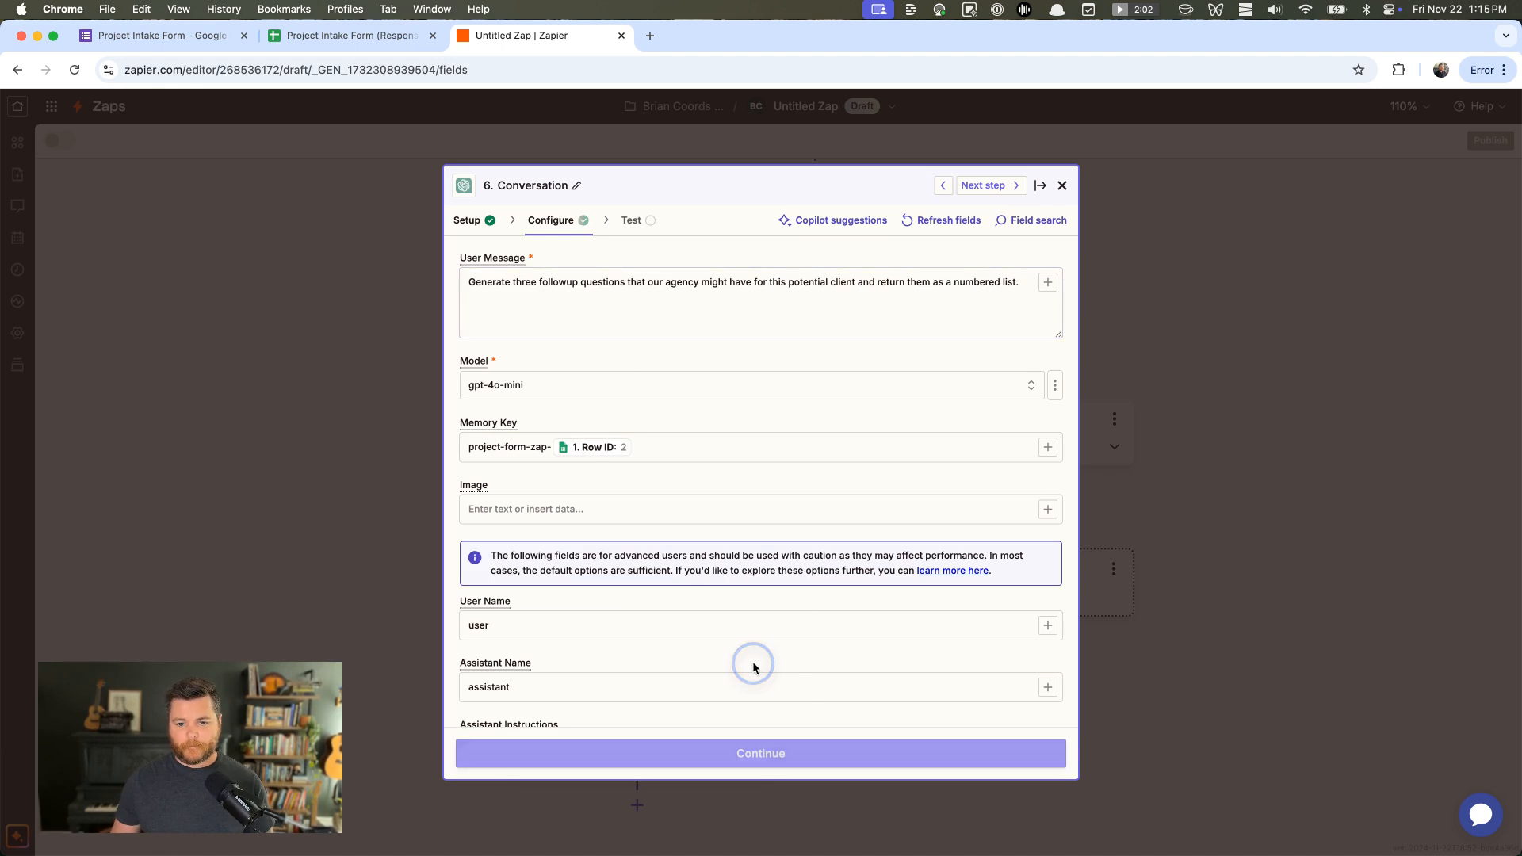
Test the follow-up questions conversation, review the questions in its Reply and close the editor
click(761, 757)
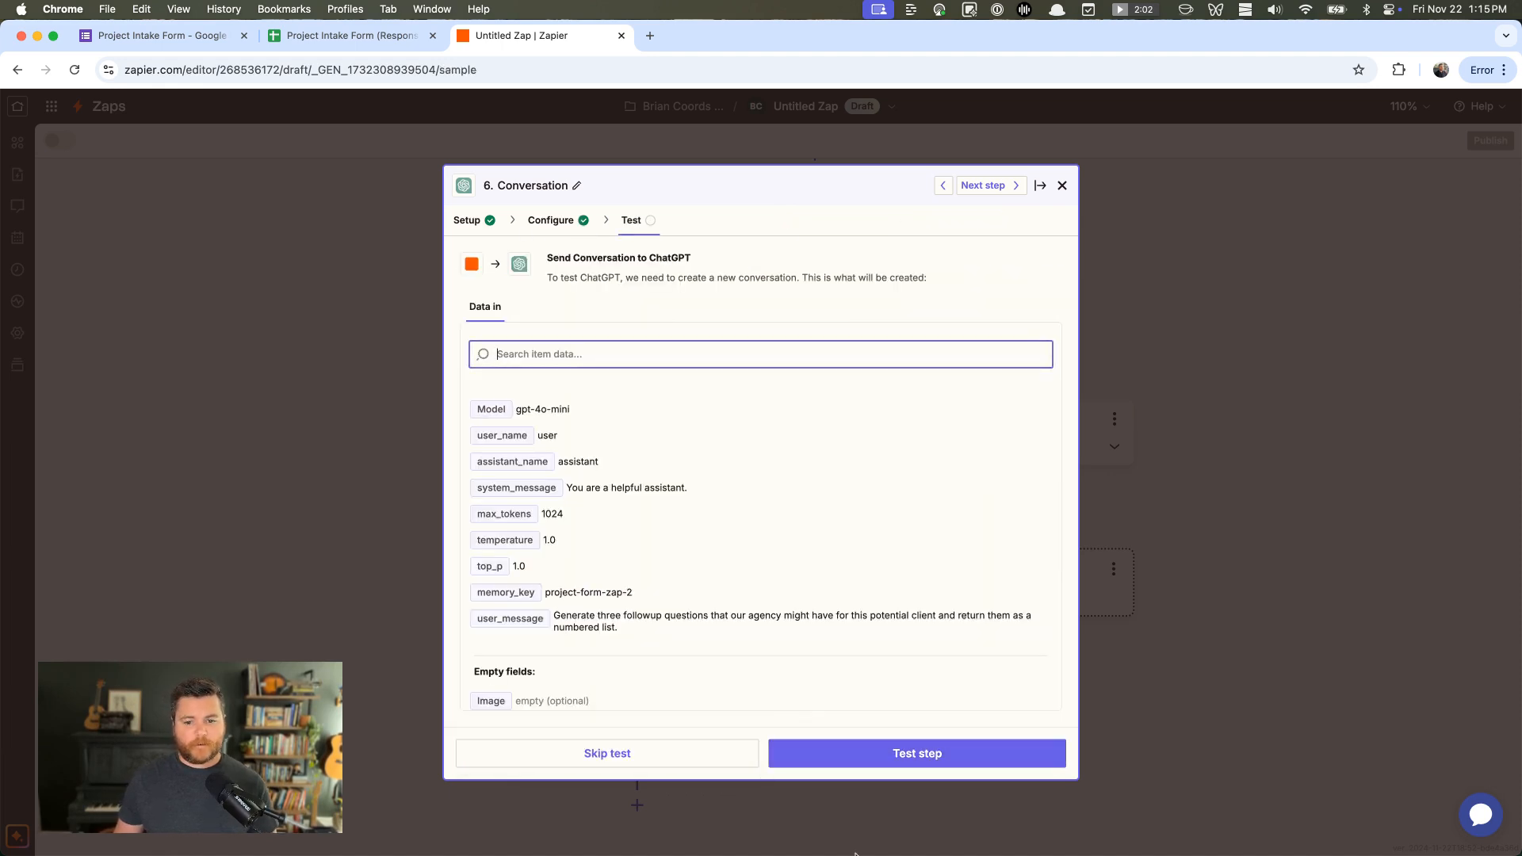
click(846, 753)
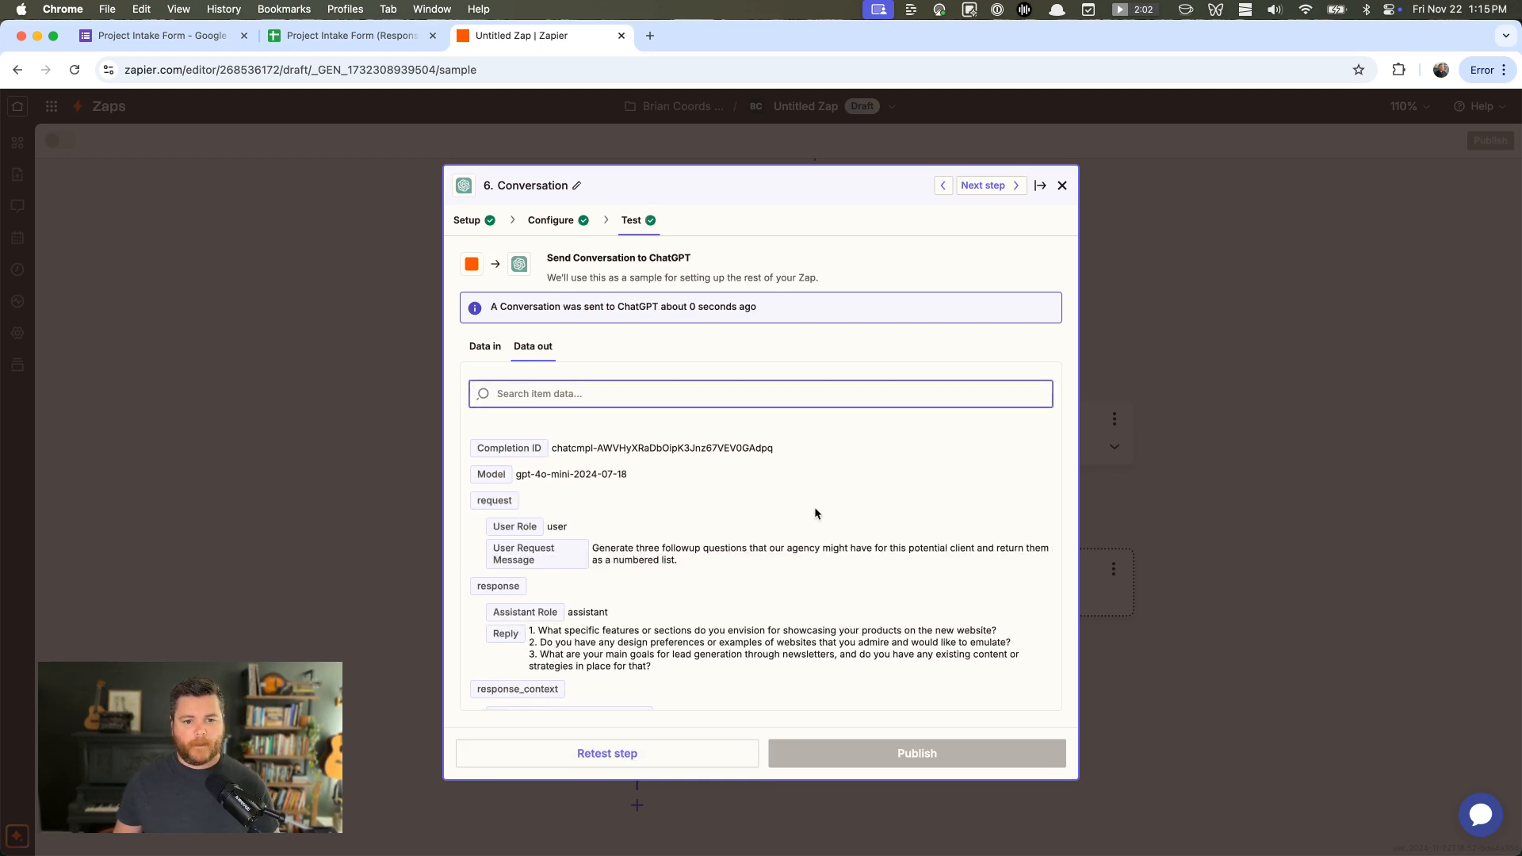
scroll(815, 508, down, 3)
drag(534, 457, 665, 493)
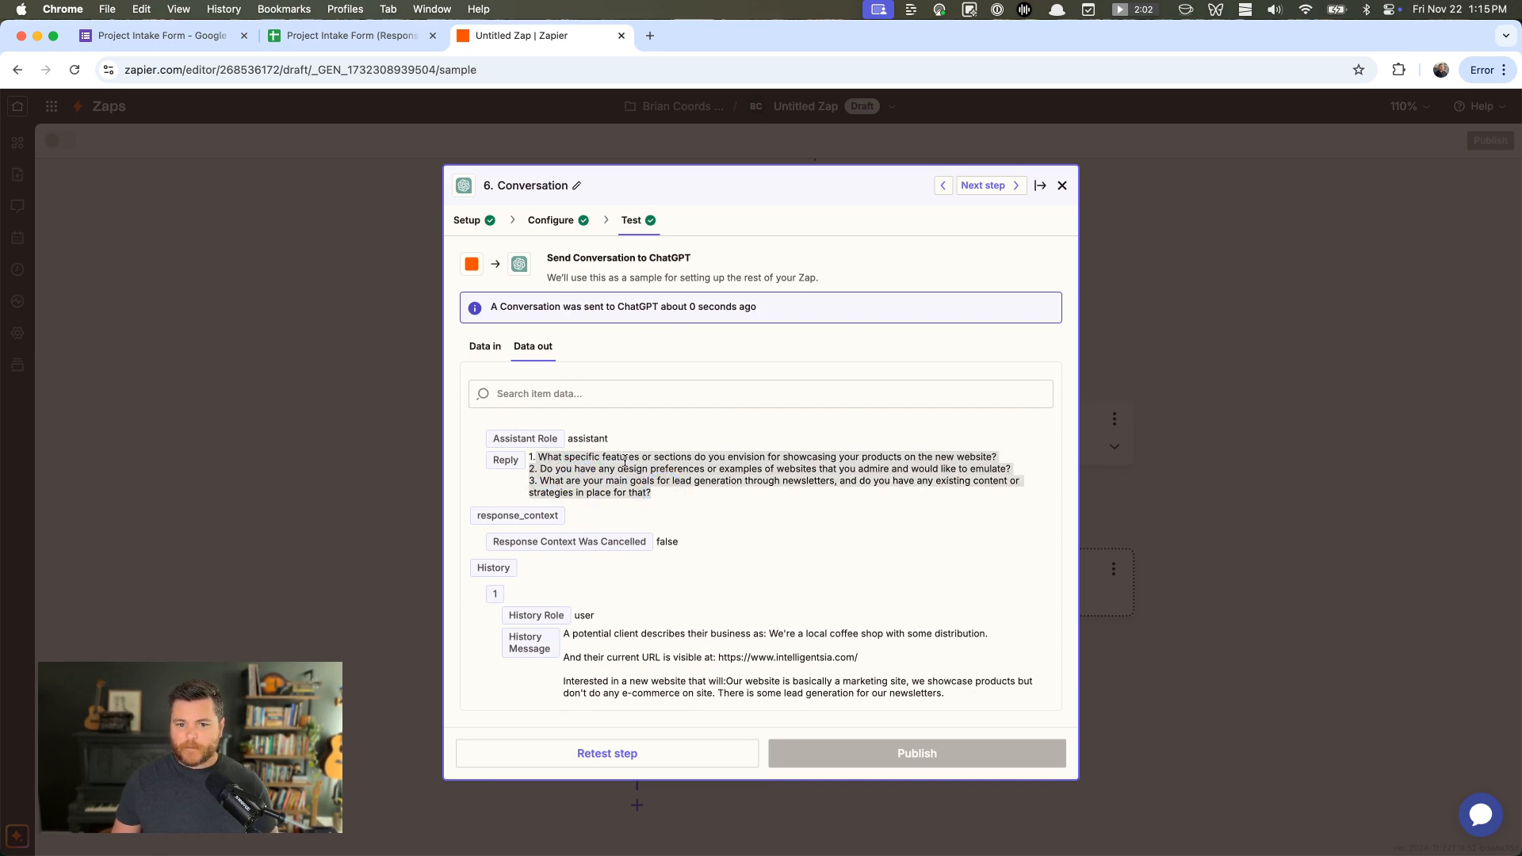
click(748, 459)
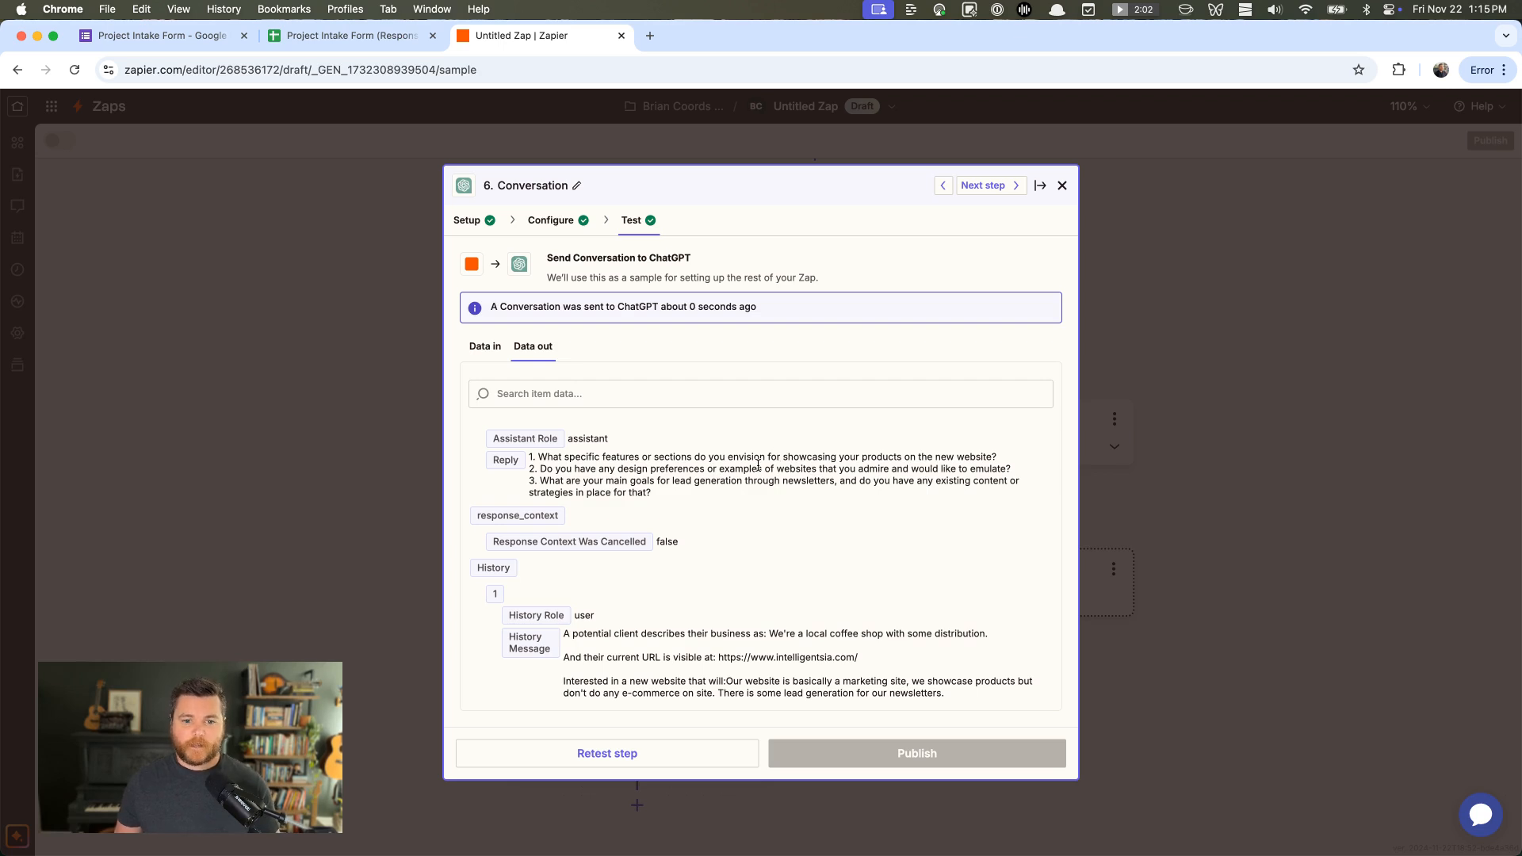
drag(666, 495, 566, 478)
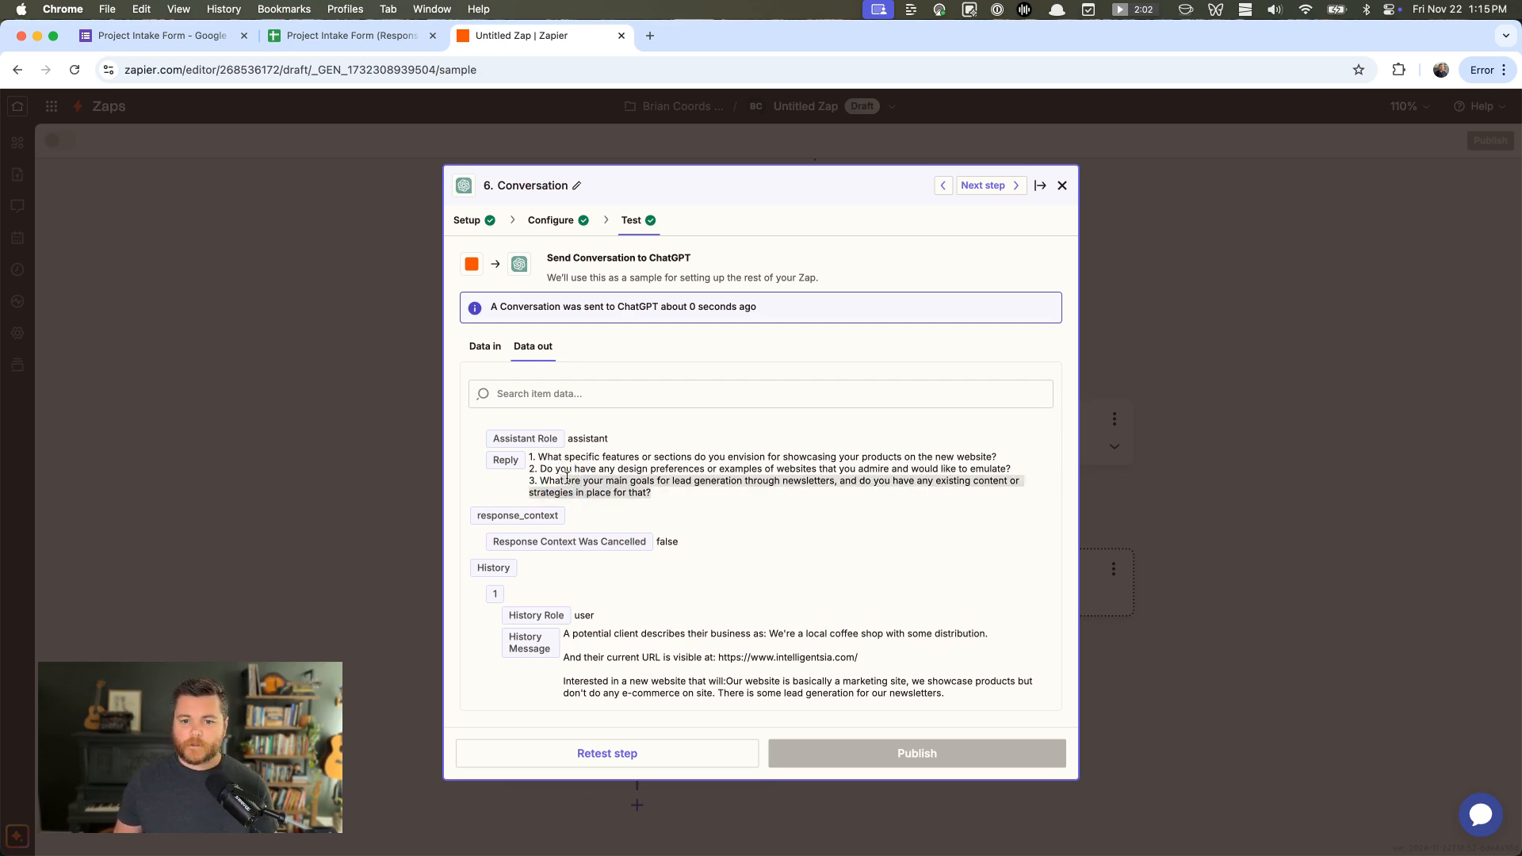
click(665, 479)
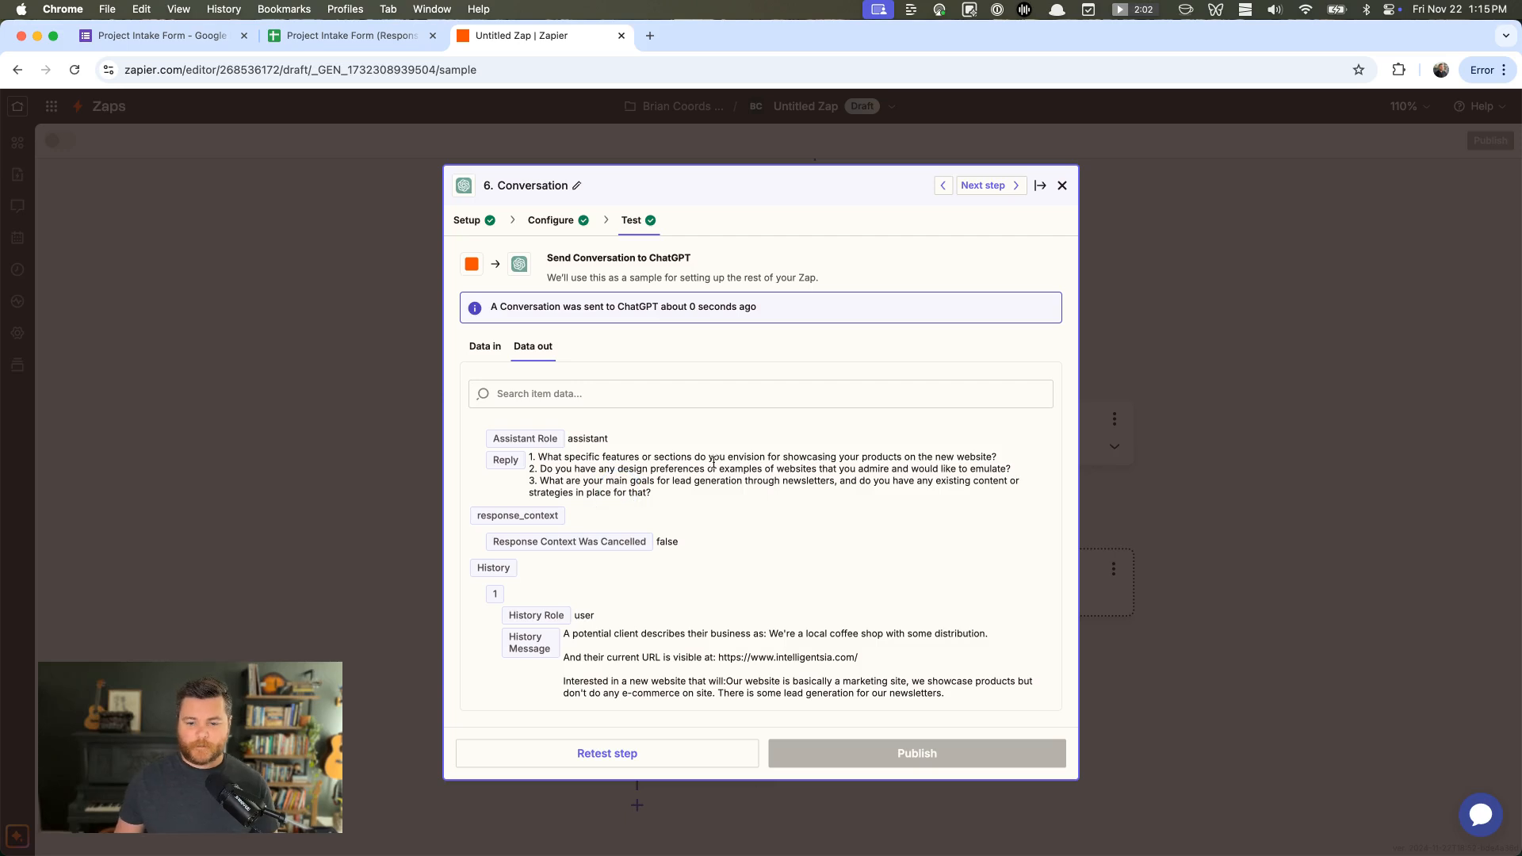
click(1062, 185)
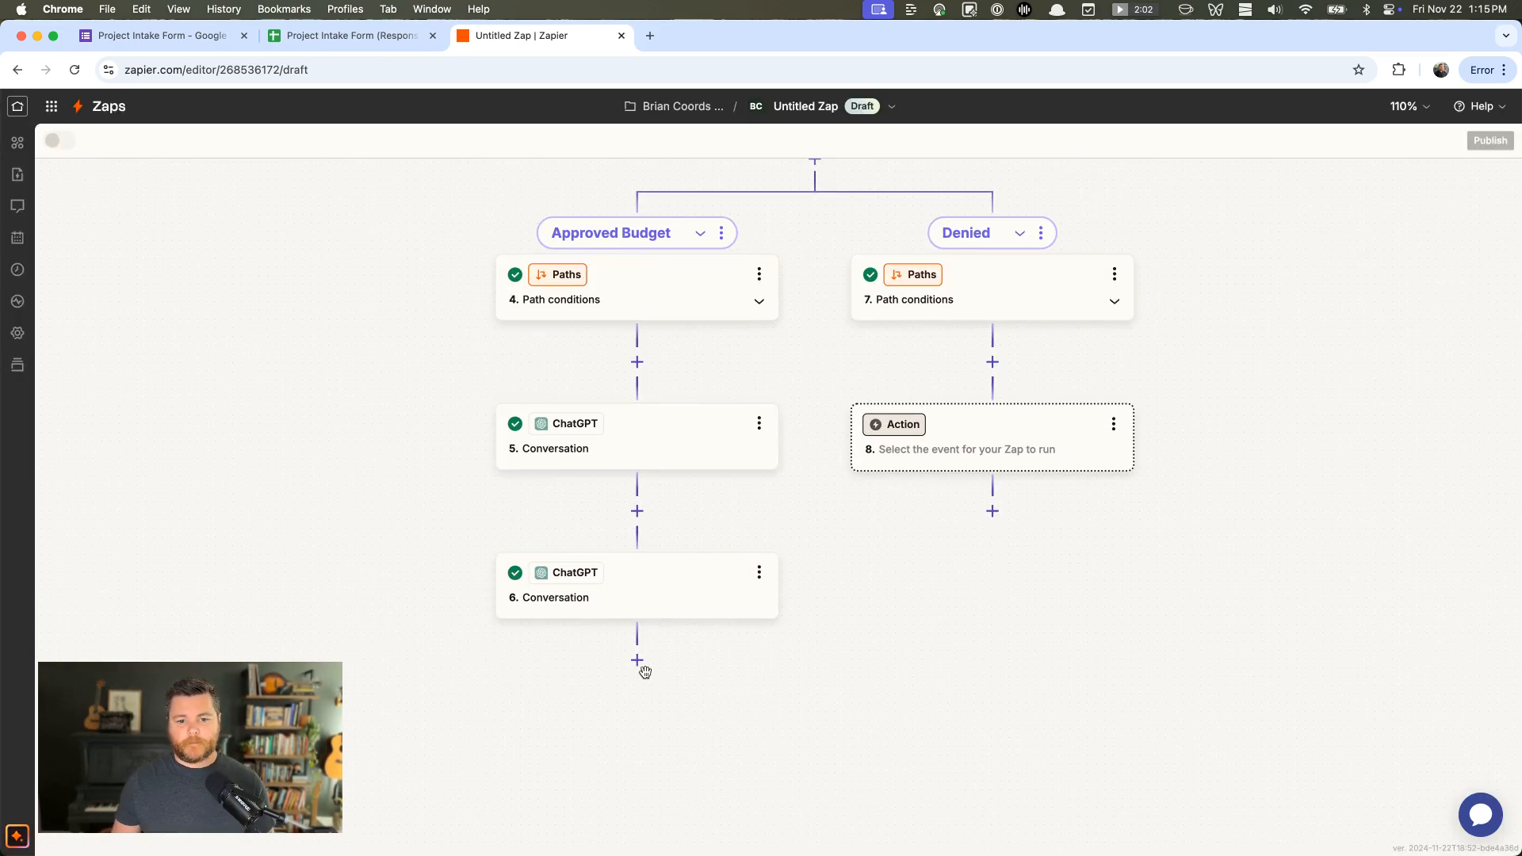
Add a third ChatGPT action at the end of the Approved Budget path with the Conversation event
click(637, 656)
text(chat)
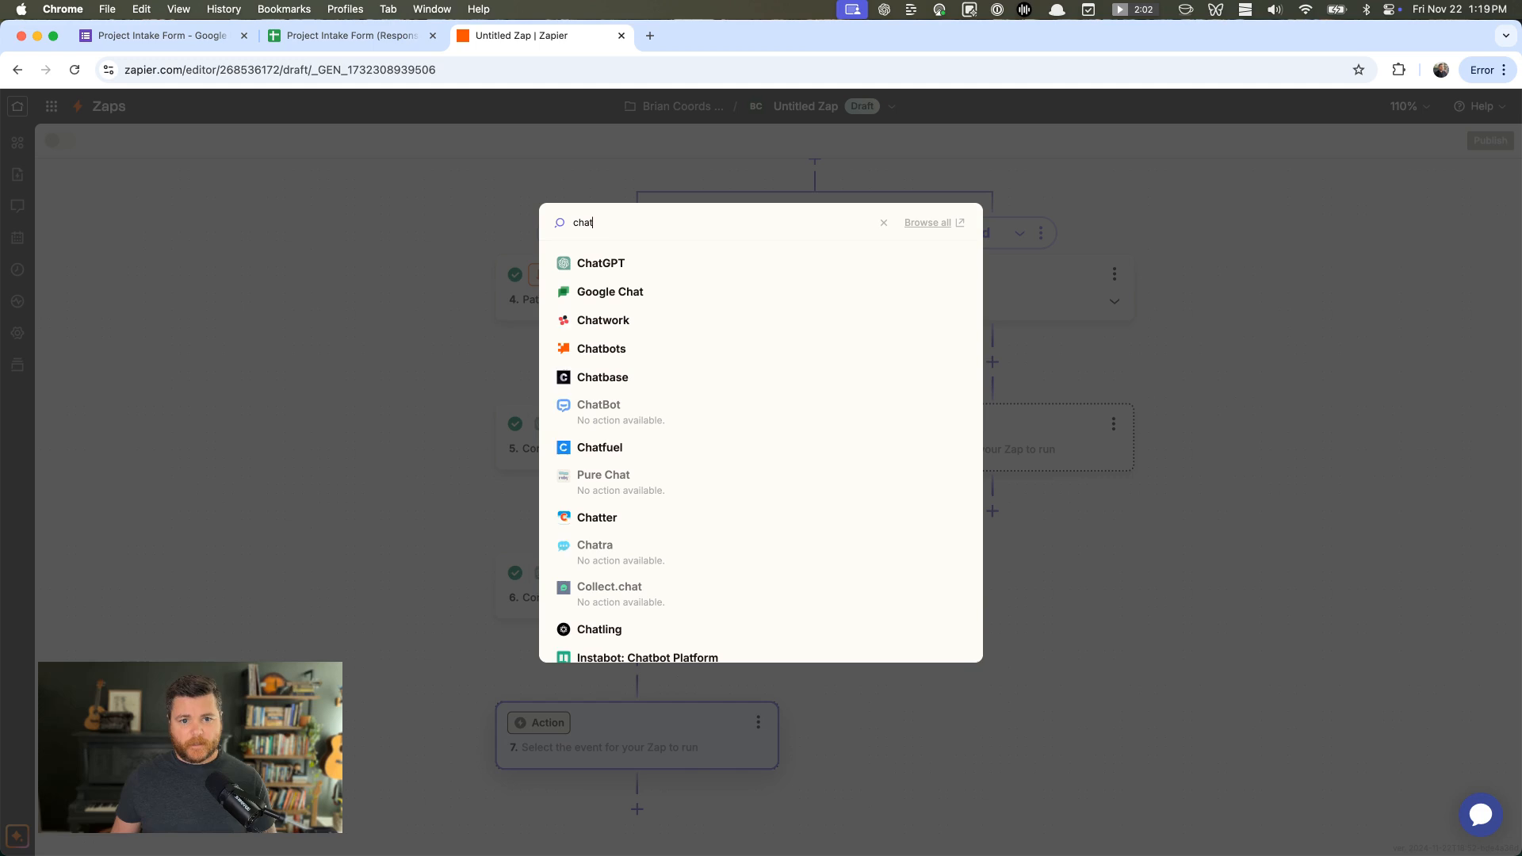
click(596, 262)
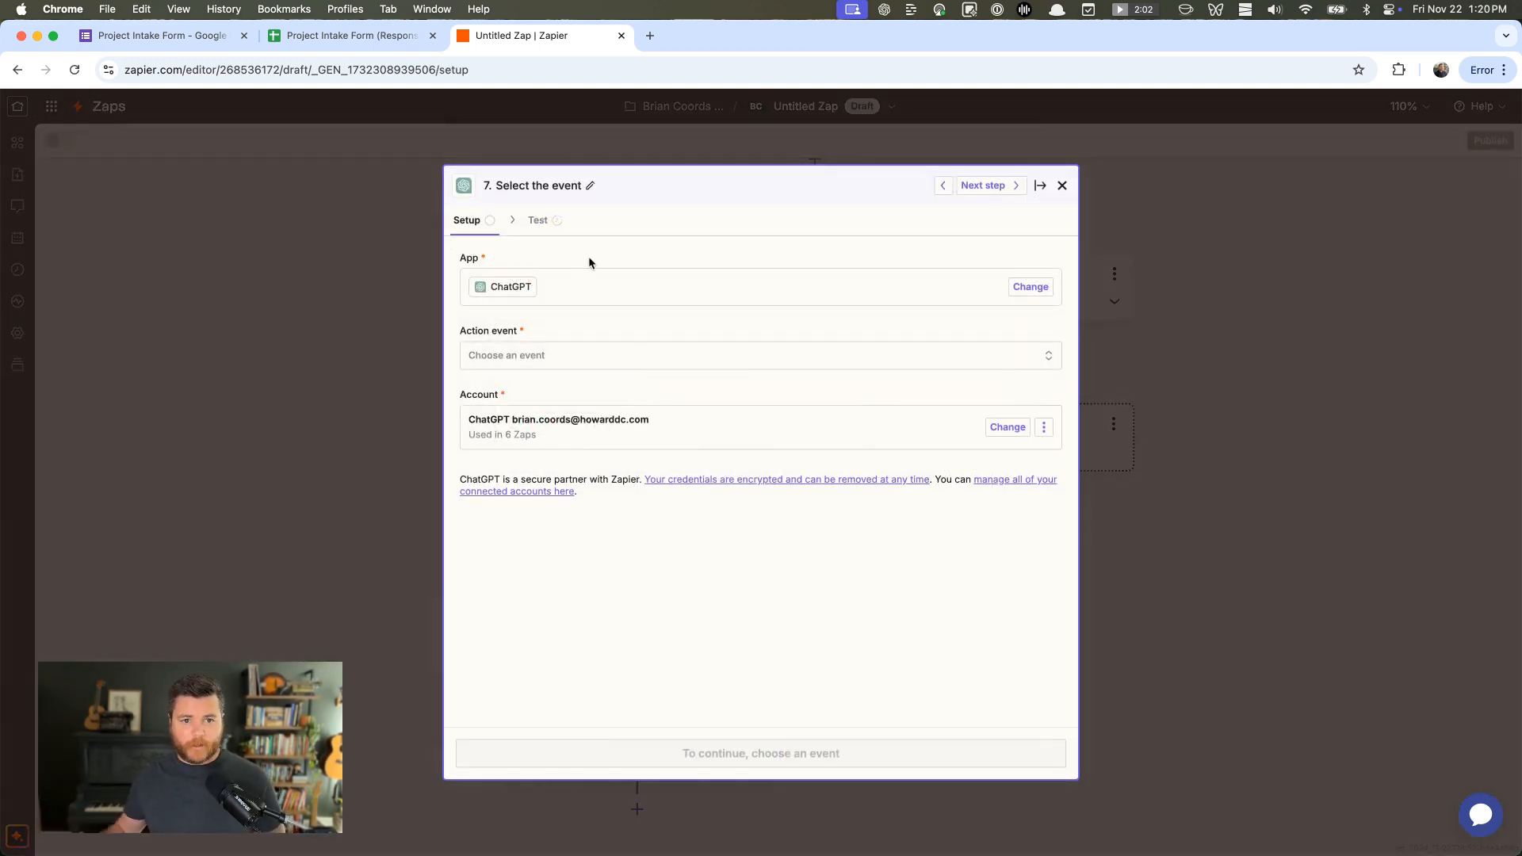
click(569, 363)
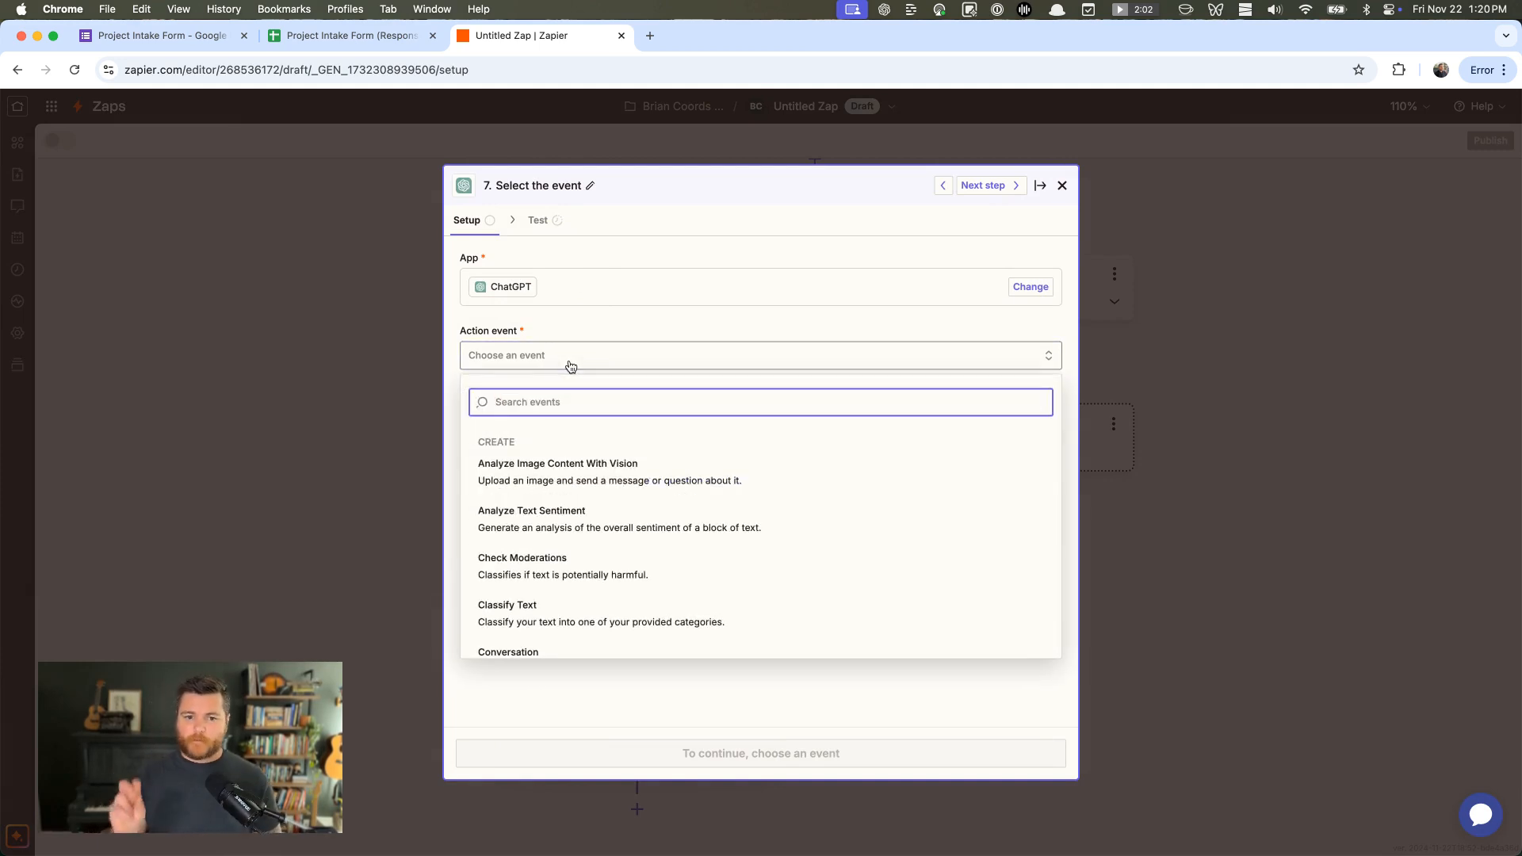
click(524, 652)
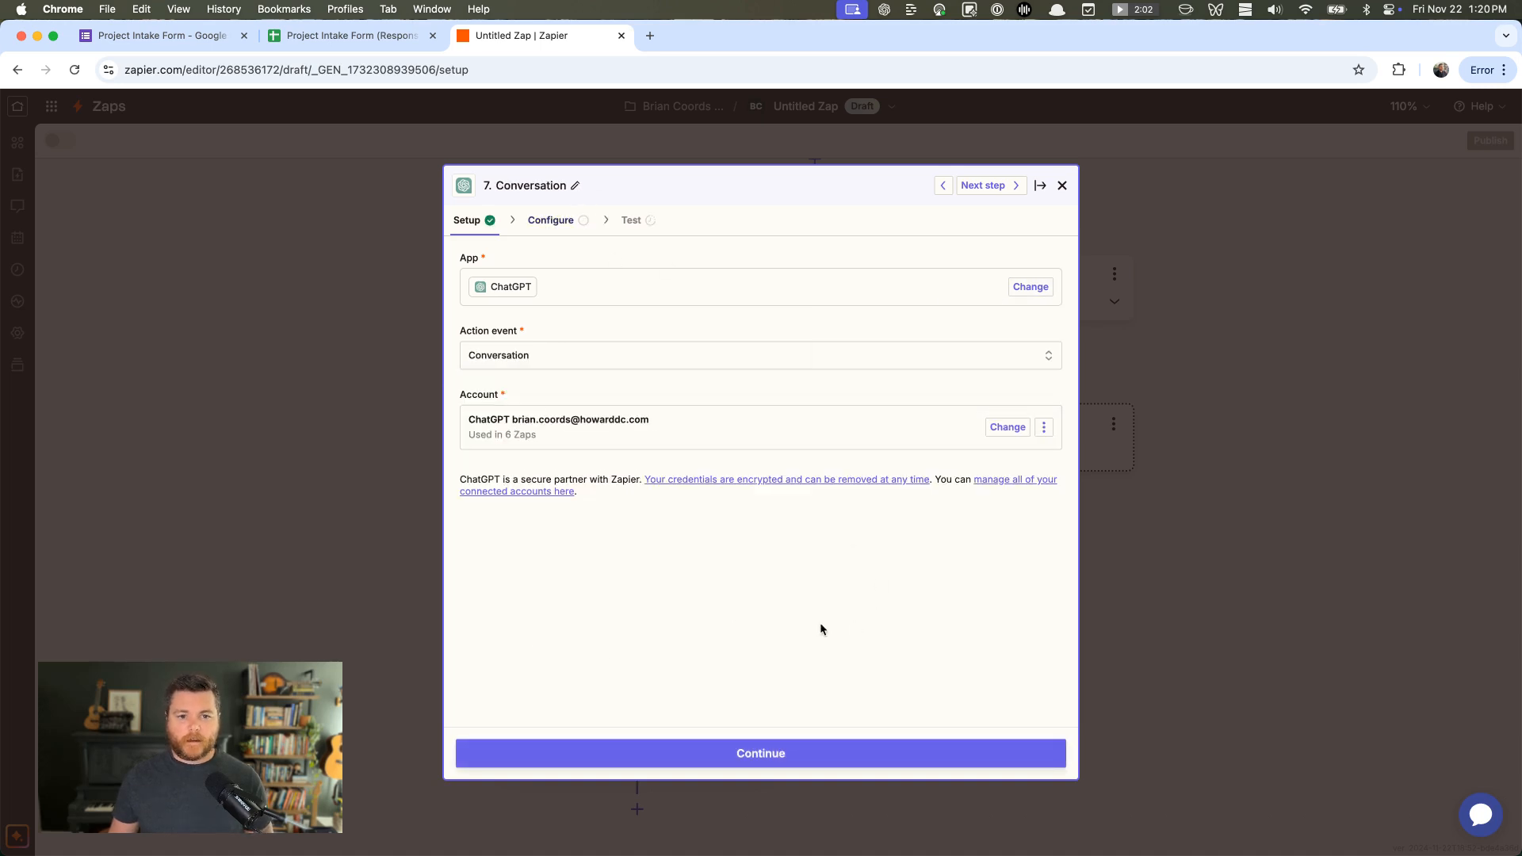
Copy step 6's Memory Key, "project-form-zap-" plus the Row ID, into the Memory Key of the step 7 Conversation
click(563, 224)
click(526, 446)
click(320, 447)
click(638, 612)
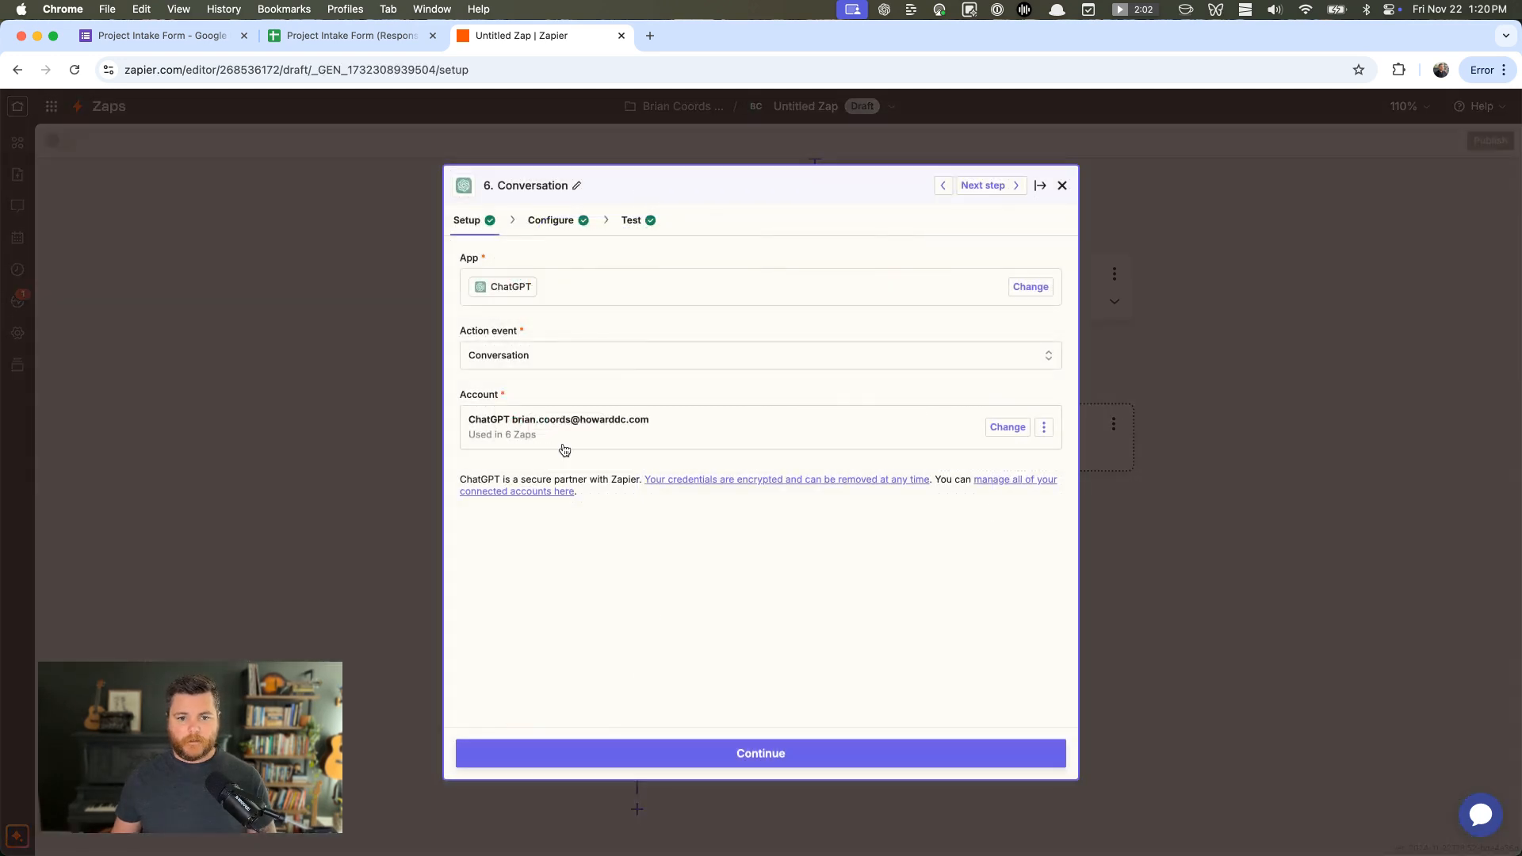
click(567, 225)
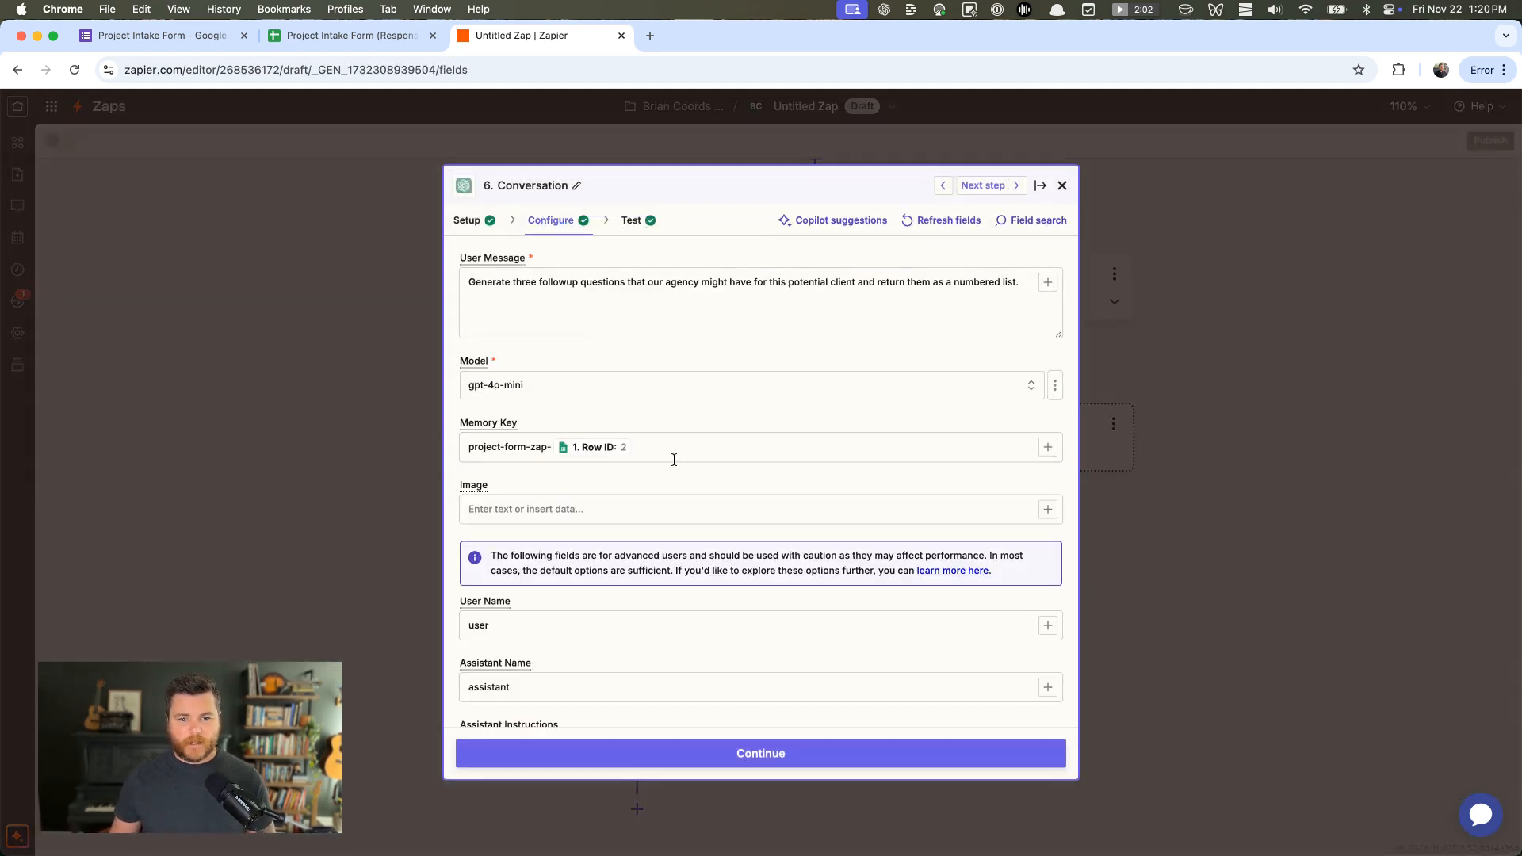
drag(673, 455, 432, 454)
click(432, 453)
click(581, 725)
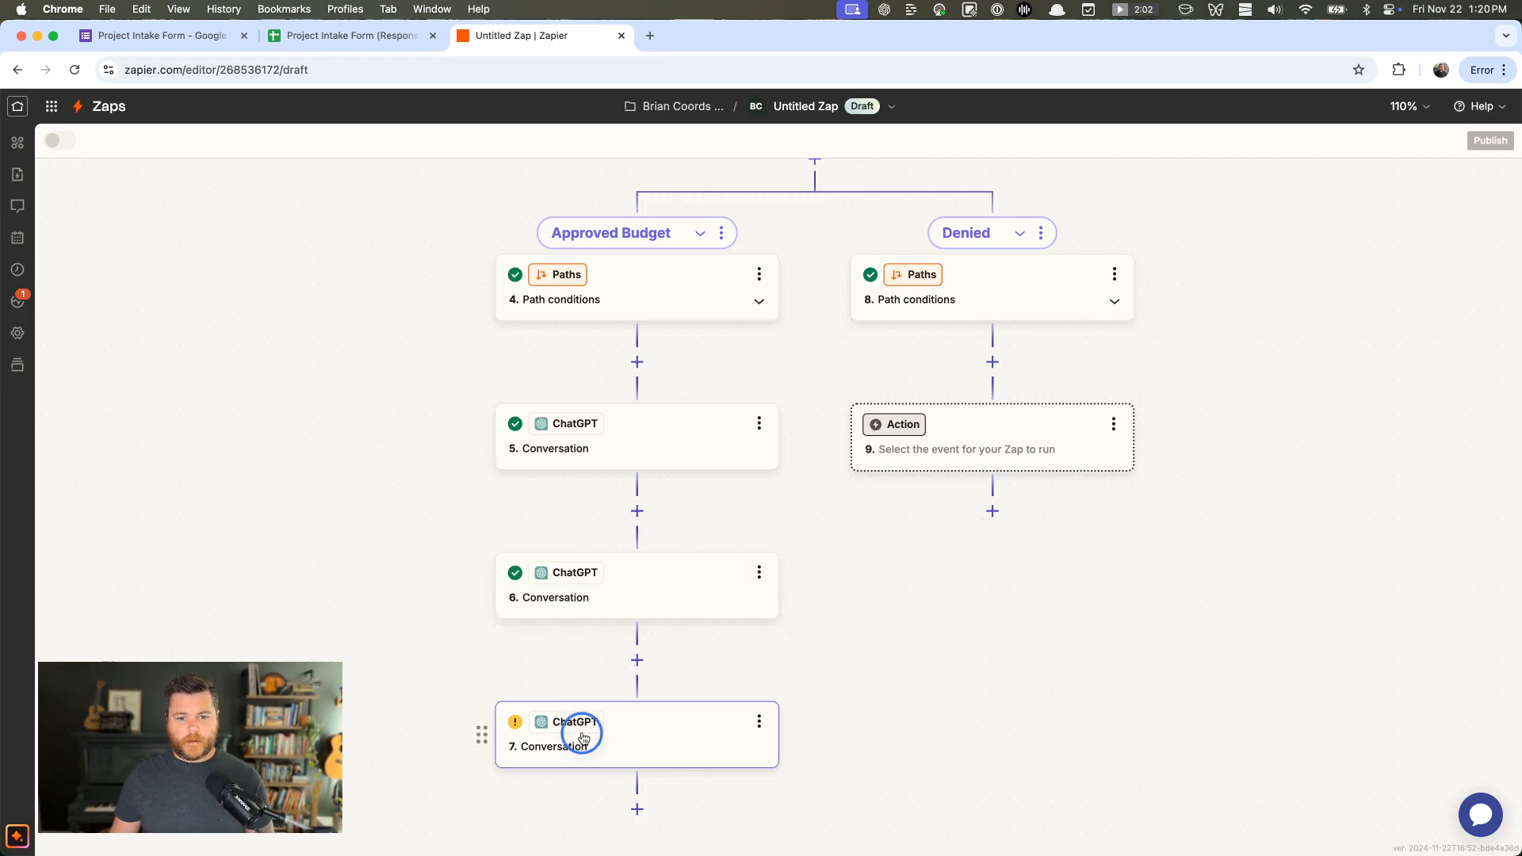
click(544, 447)
text(project-form-zap- 1. Row ID: 2)
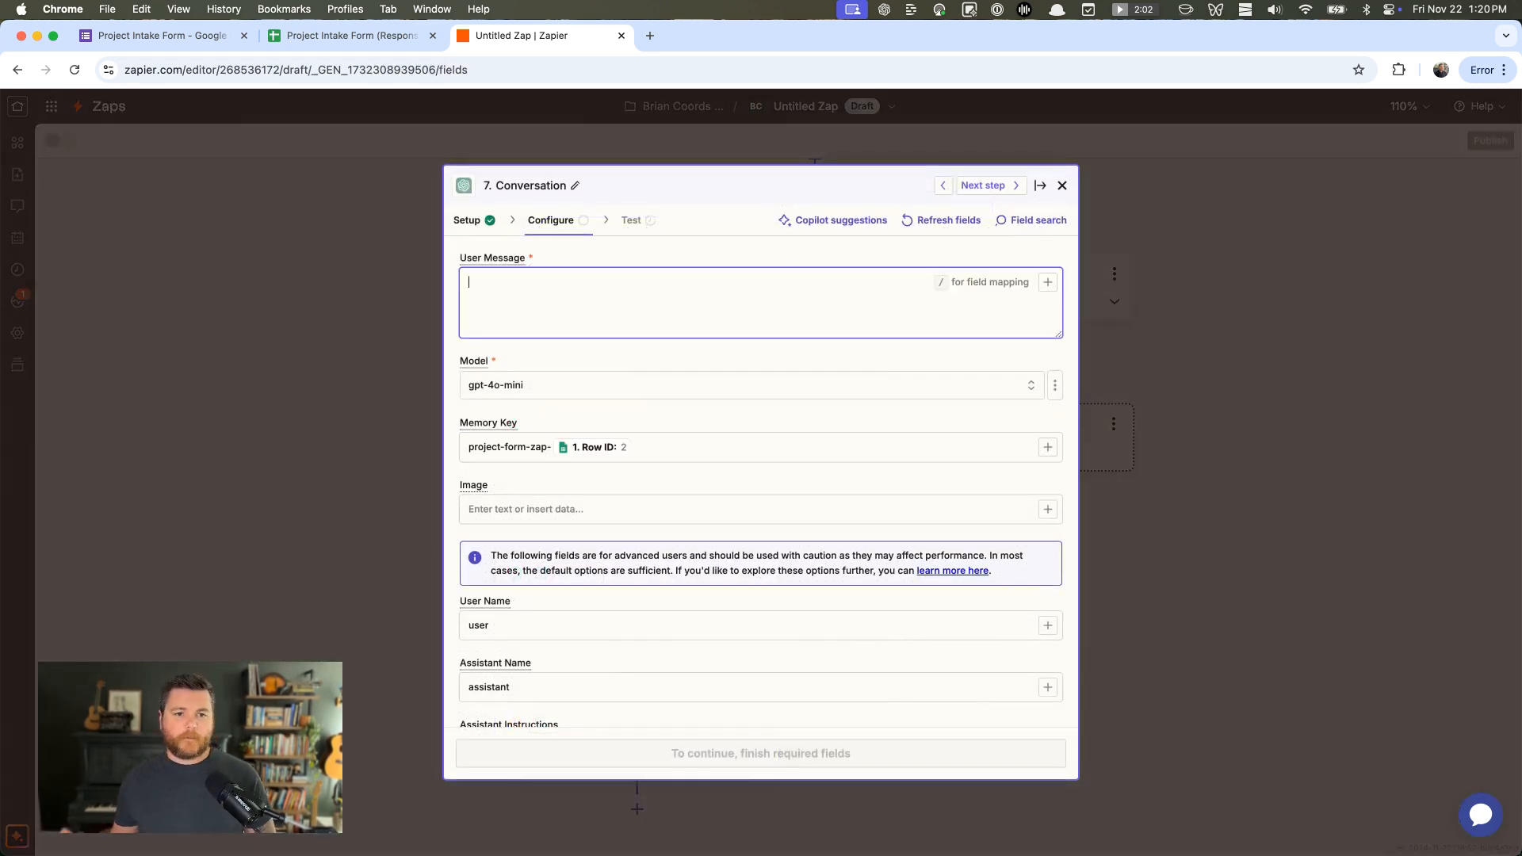
Write the user message: respond that "we've reviewed their project and want to schedule an introduction call", return only the email body and include these three followup questions
text(Write a response to this client letting them know that we've reviewed their project and want to schedule an introduction call. Include these three followup questions:)
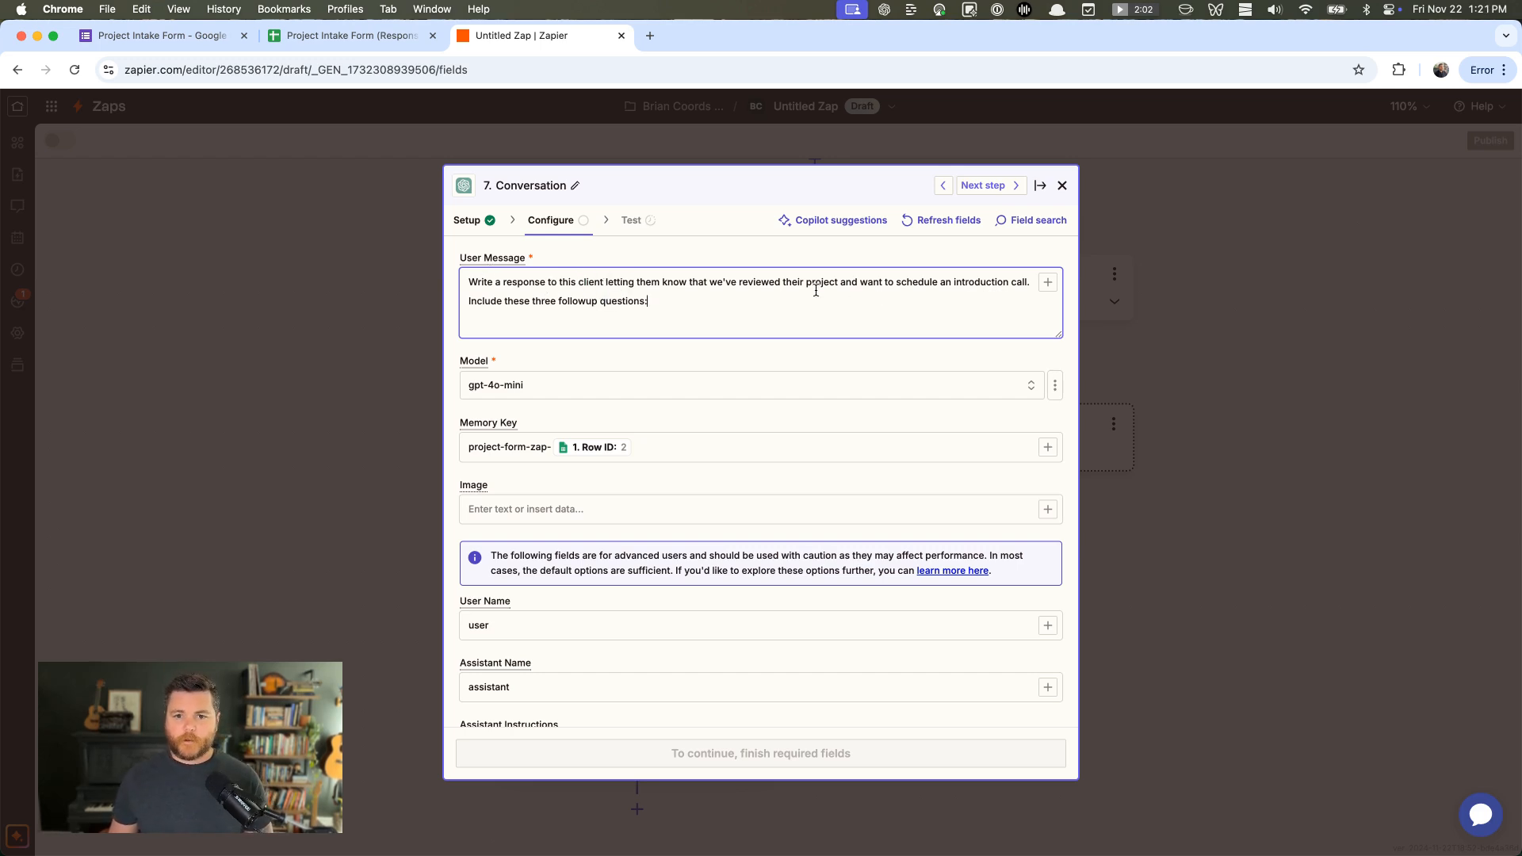
click(478, 295)
key(BackSpace)
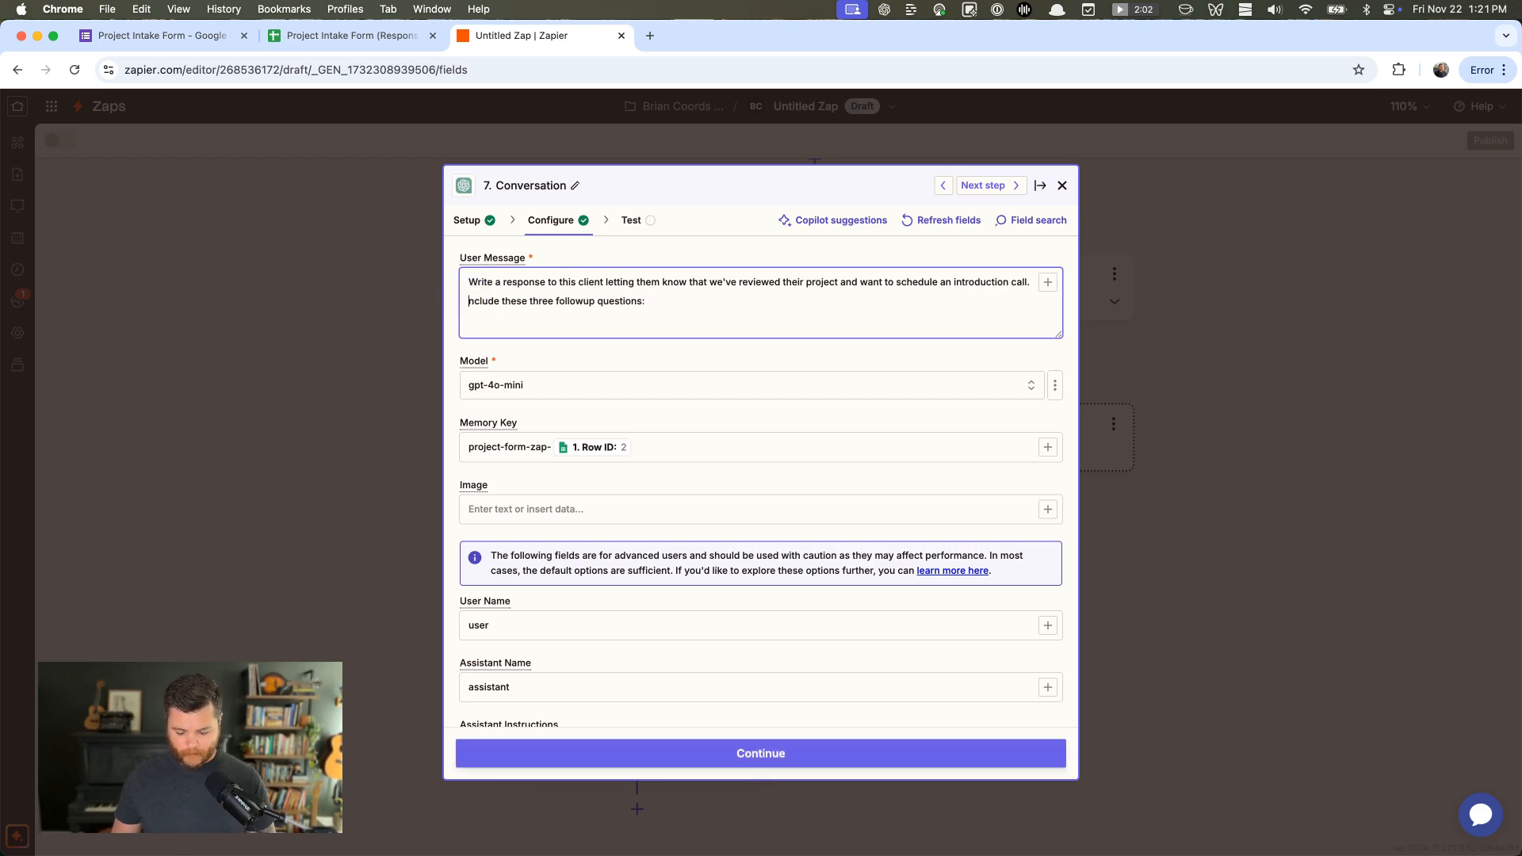
text(Return only the body of the email and i)
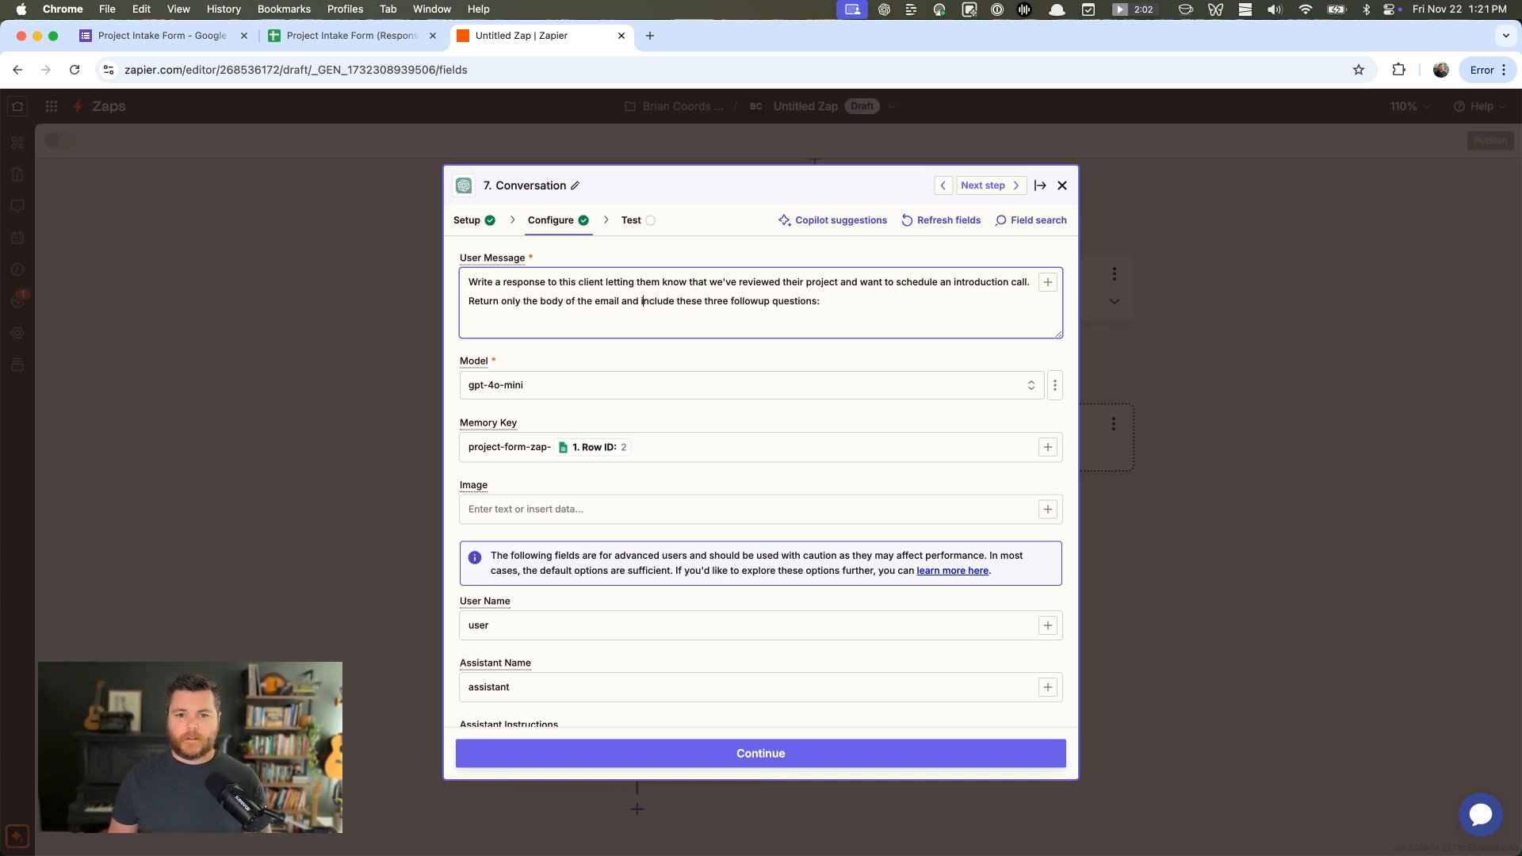
key(super+Right)
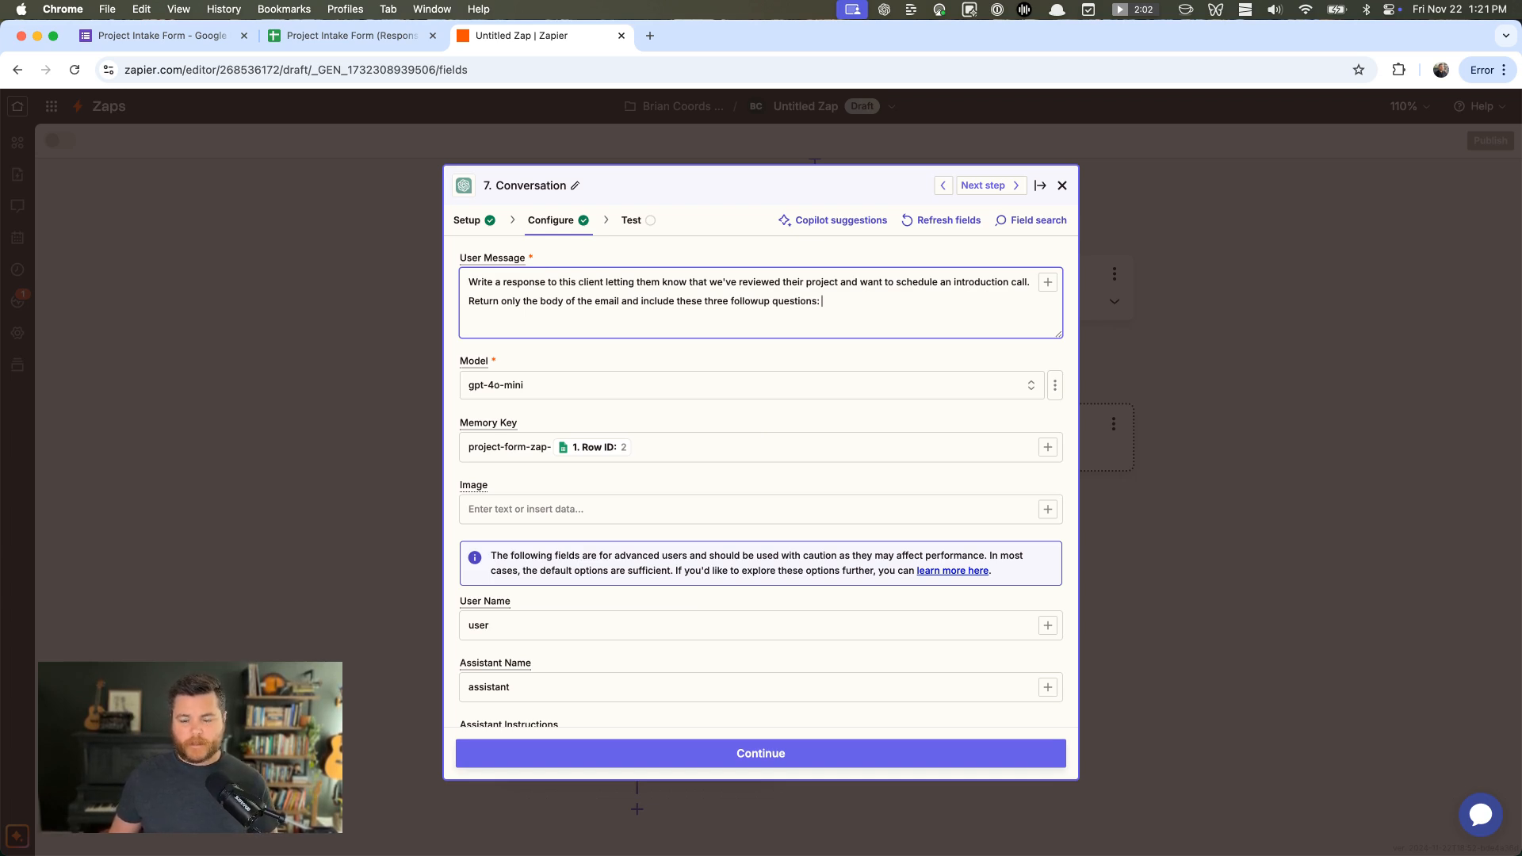
Insert the step 6 Reply after "three followup questions:" in the user message and test the step 7 Conversation
text(/)
scroll(573, 587, down, 3)
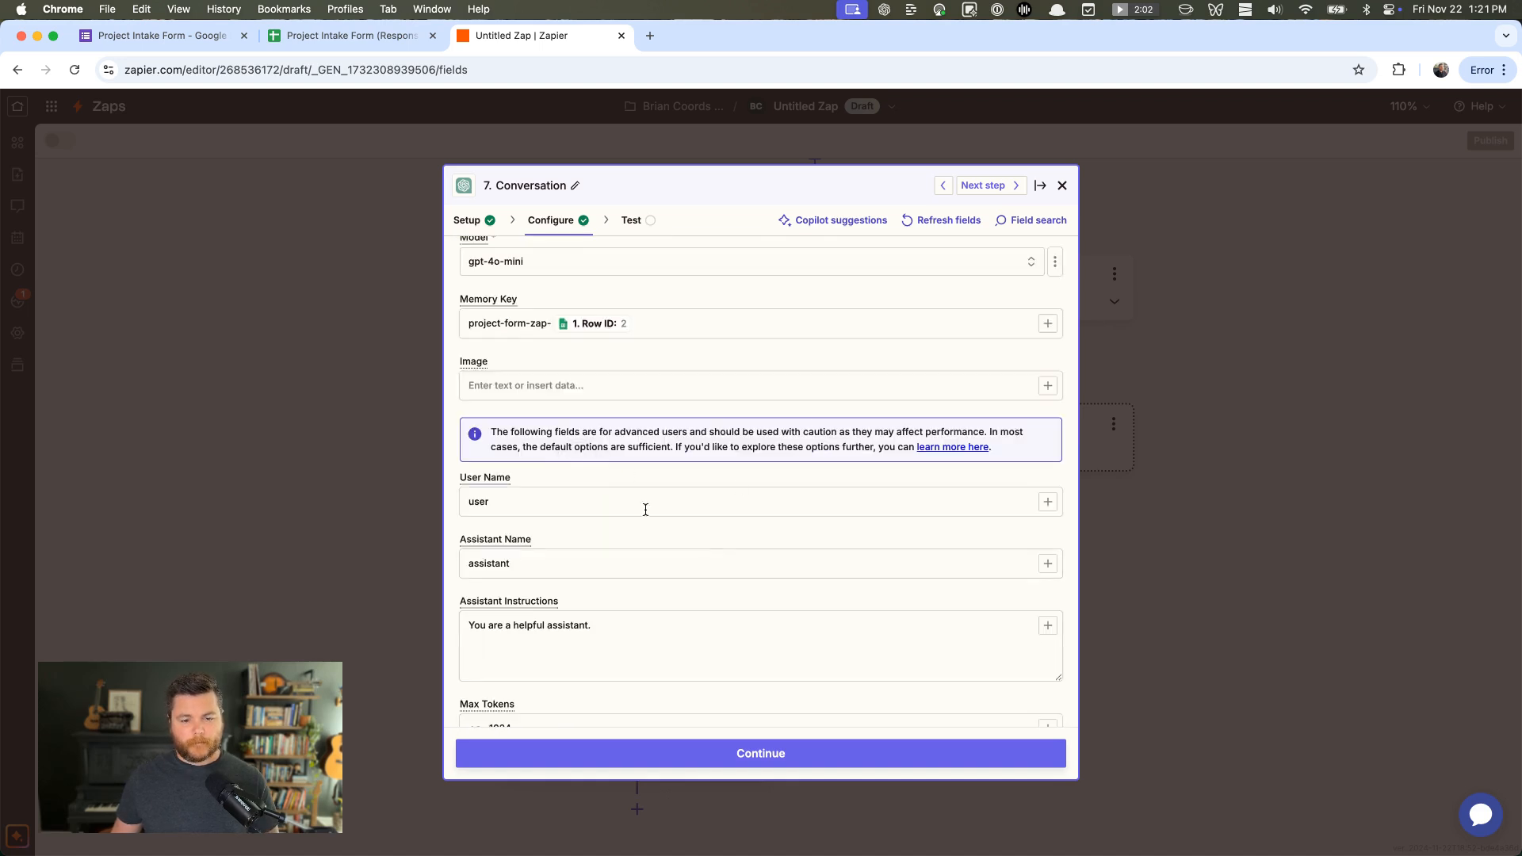
scroll(703, 373, up, 3)
scroll(682, 539, down, 1)
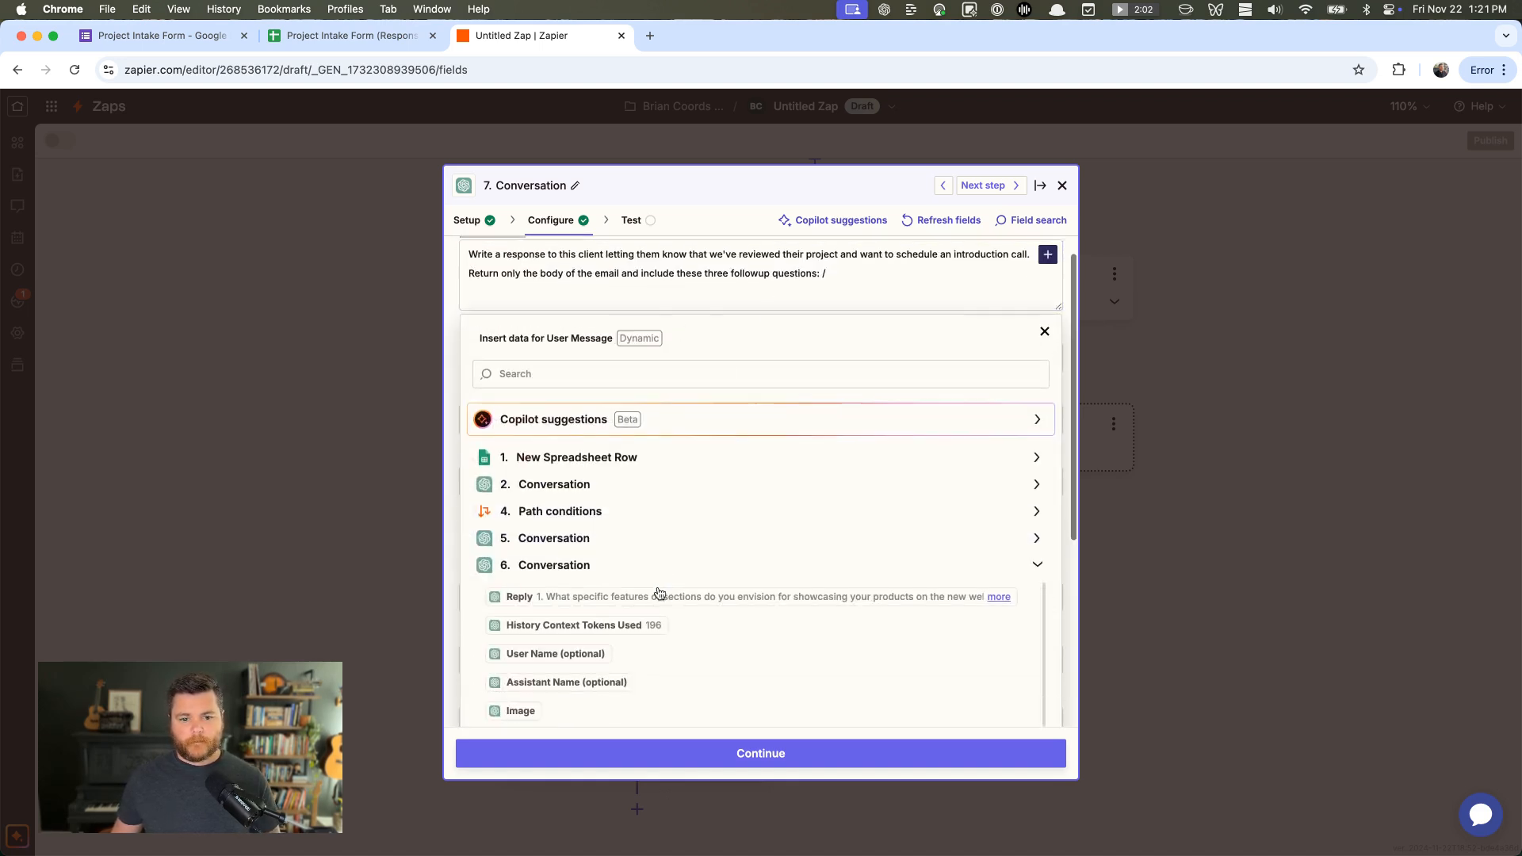
click(665, 598)
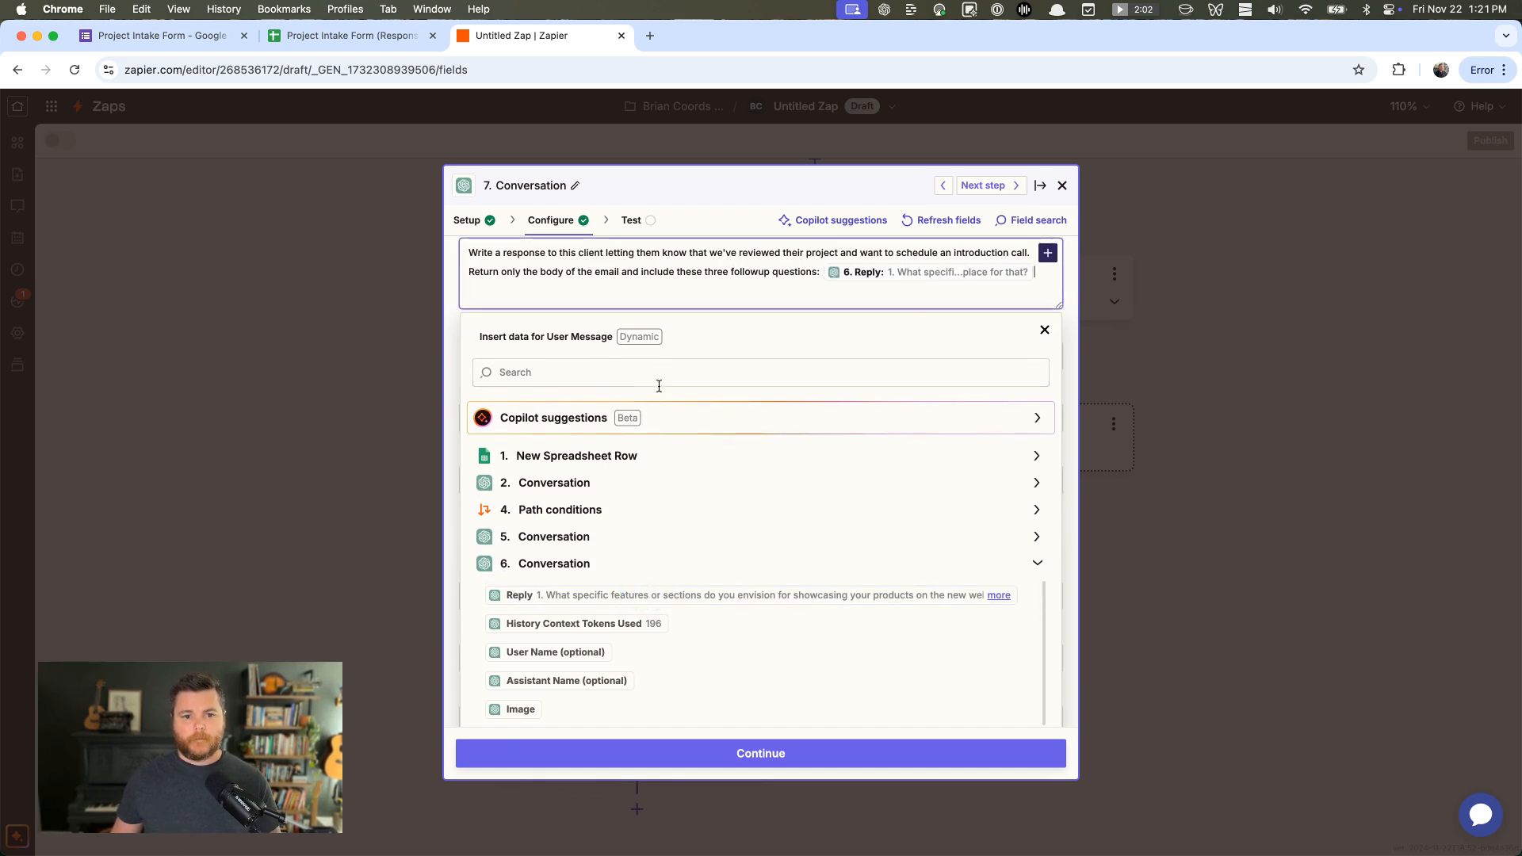
click(1044, 330)
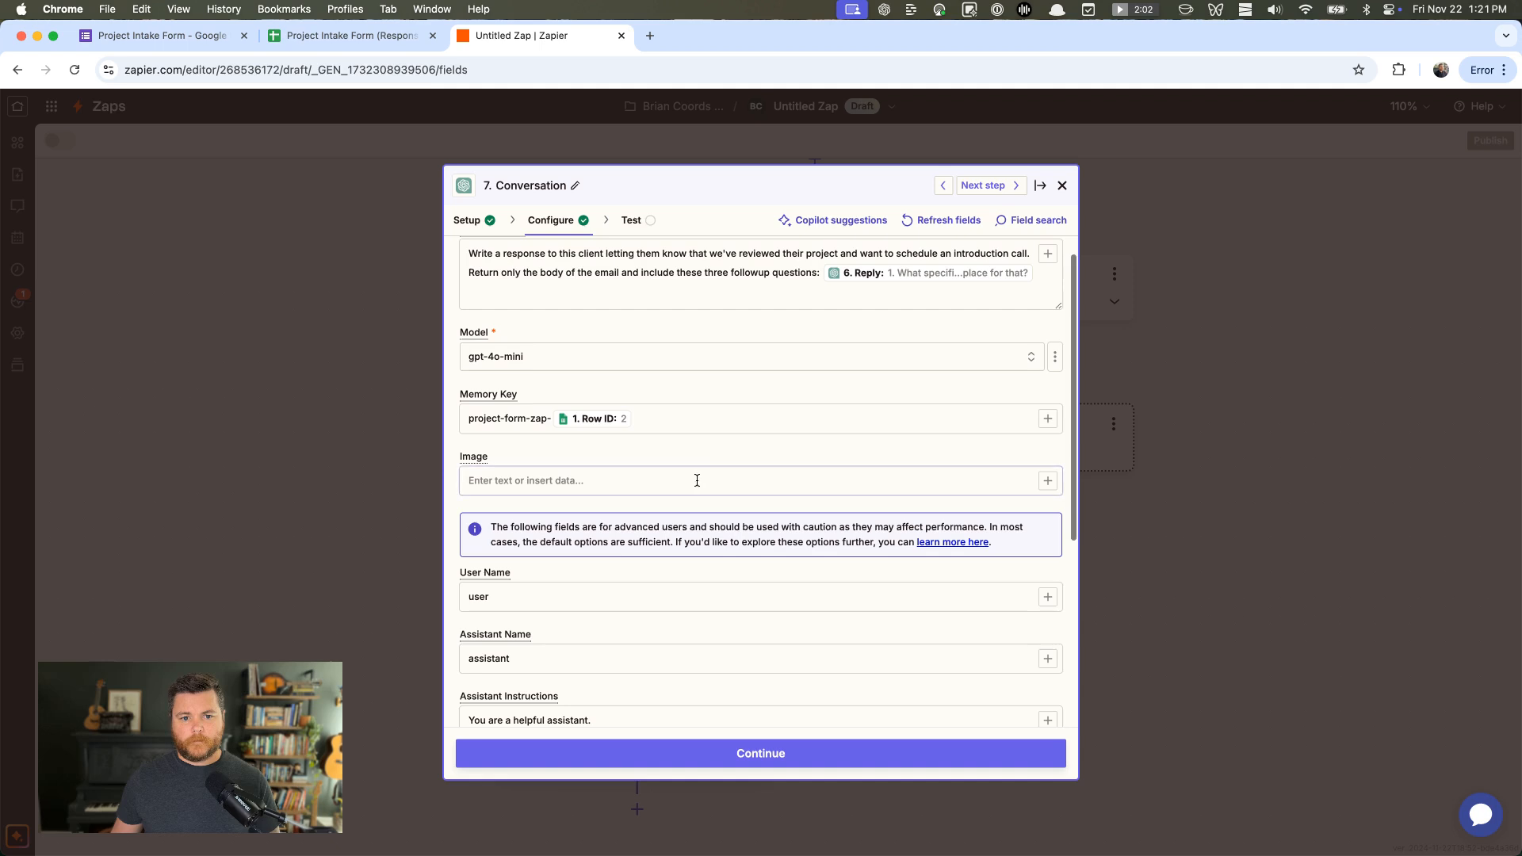
click(761, 762)
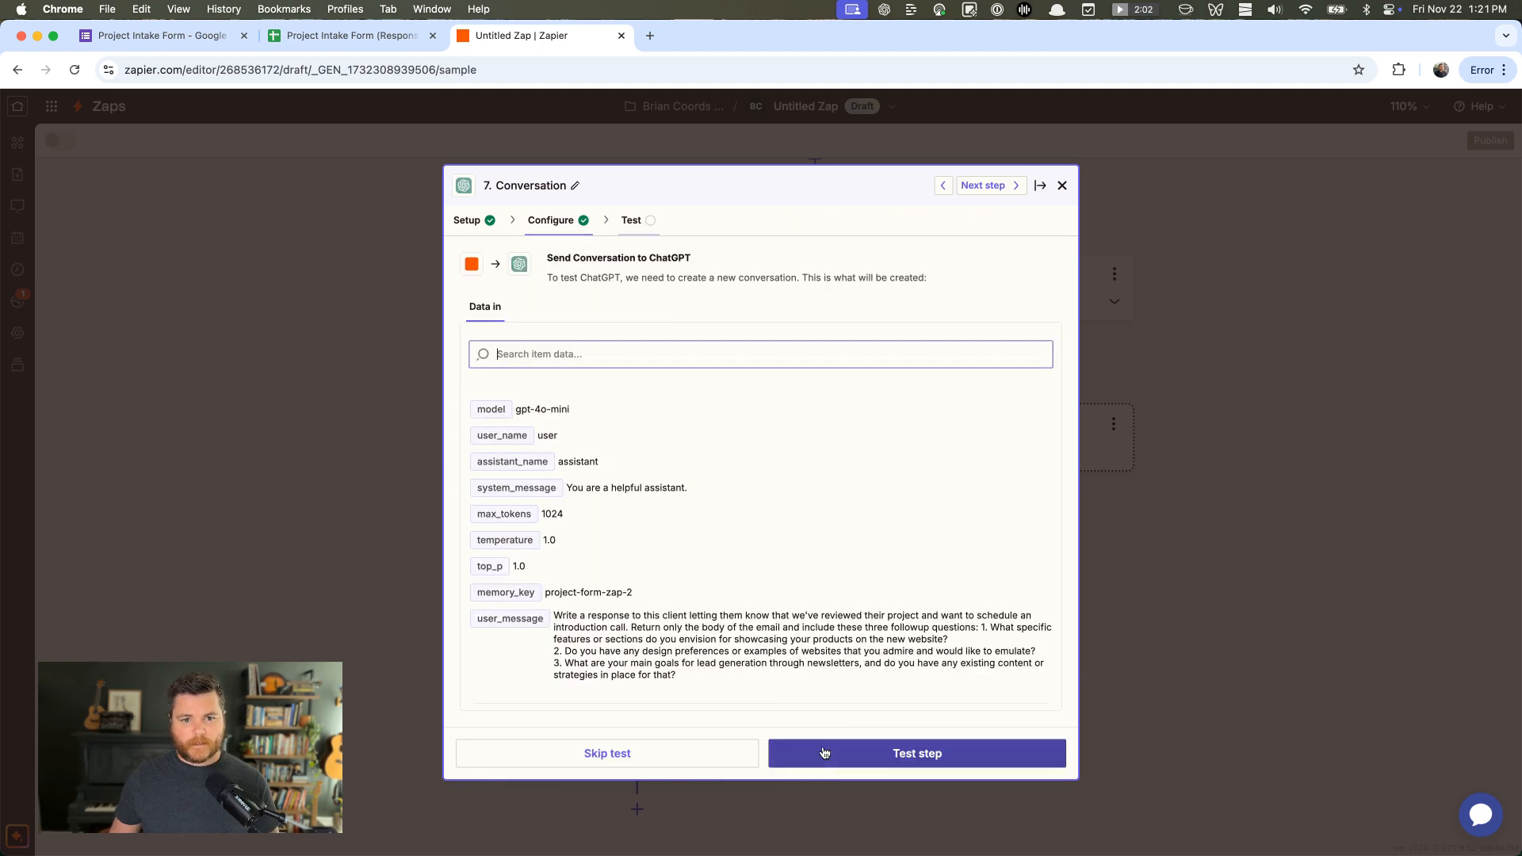
click(867, 762)
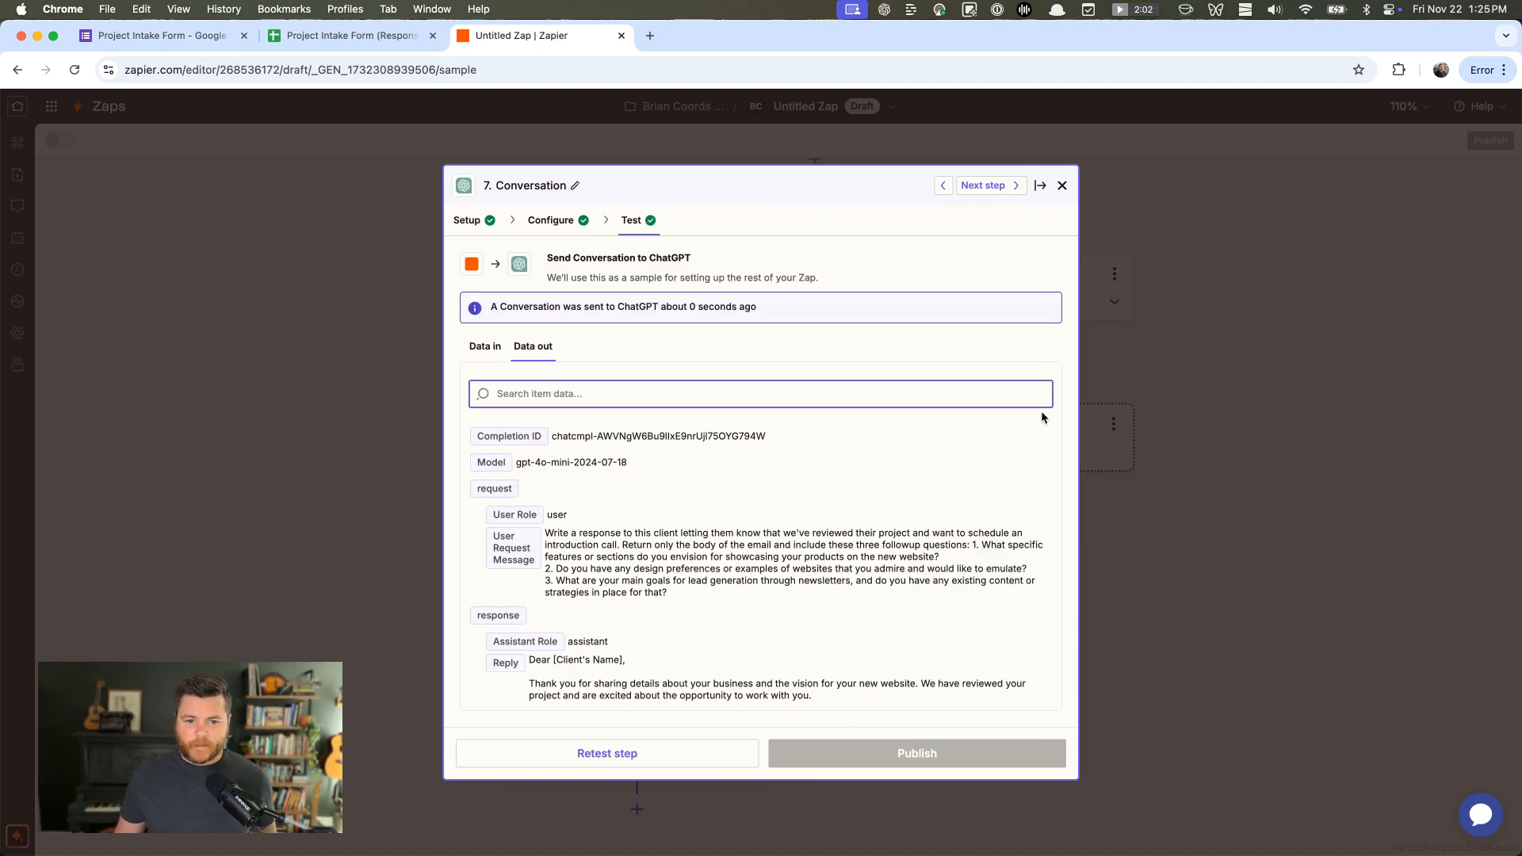
Review the generated client email in the Reply, including its greeting, follow-up questions and signature placeholders, and close the editor
scroll(761, 567, down, 5)
click(564, 470)
drag(564, 470, 646, 480)
scroll(756, 485, down, 2)
triple_click(713, 445)
drag(544, 533, 672, 527)
scroll(757, 519, down, 3)
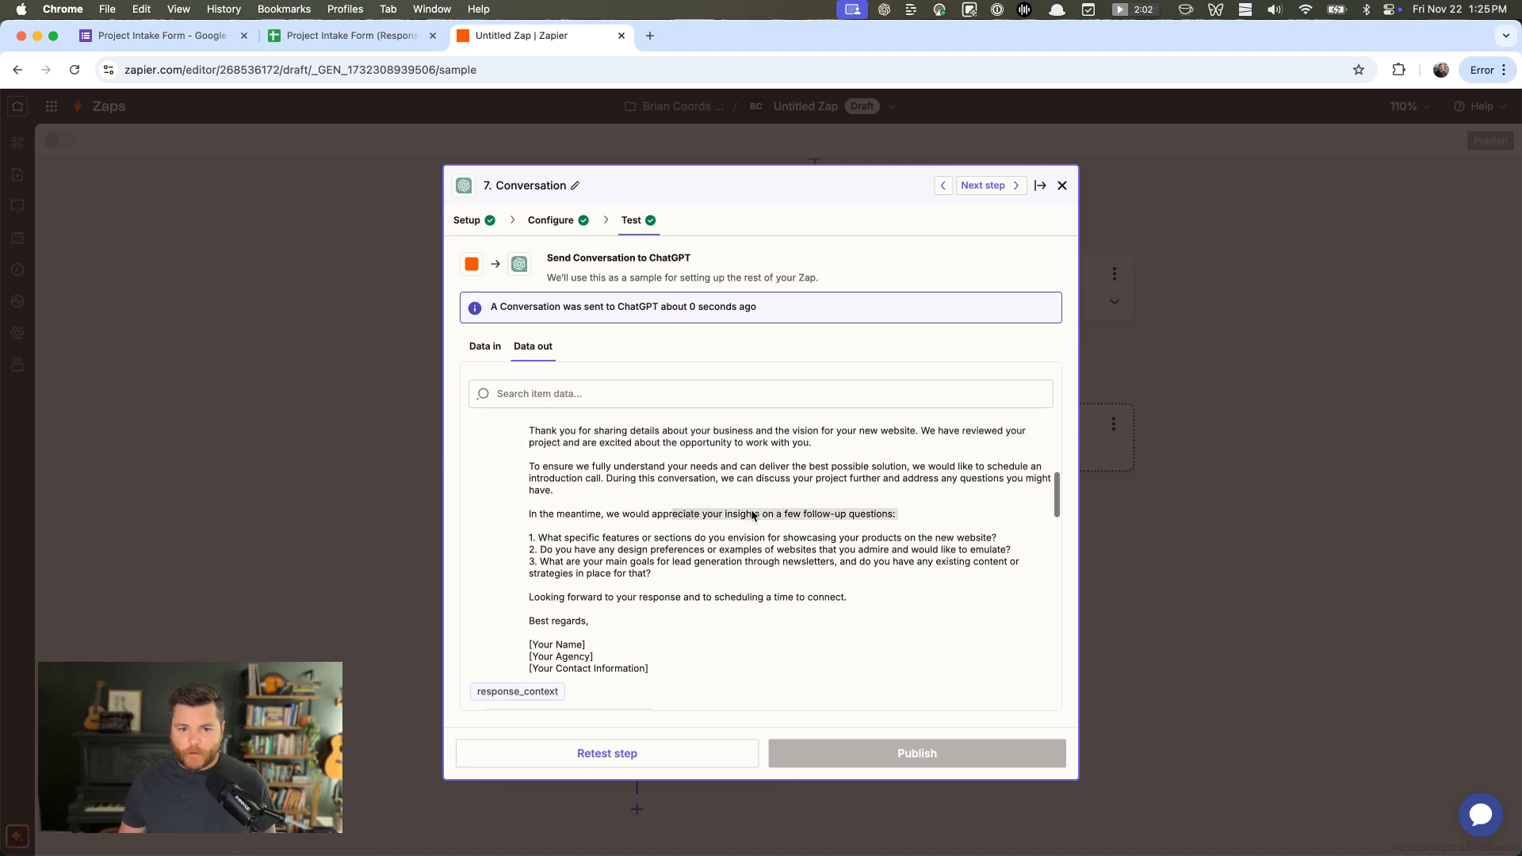
drag(689, 598, 663, 527)
drag(632, 581, 641, 587)
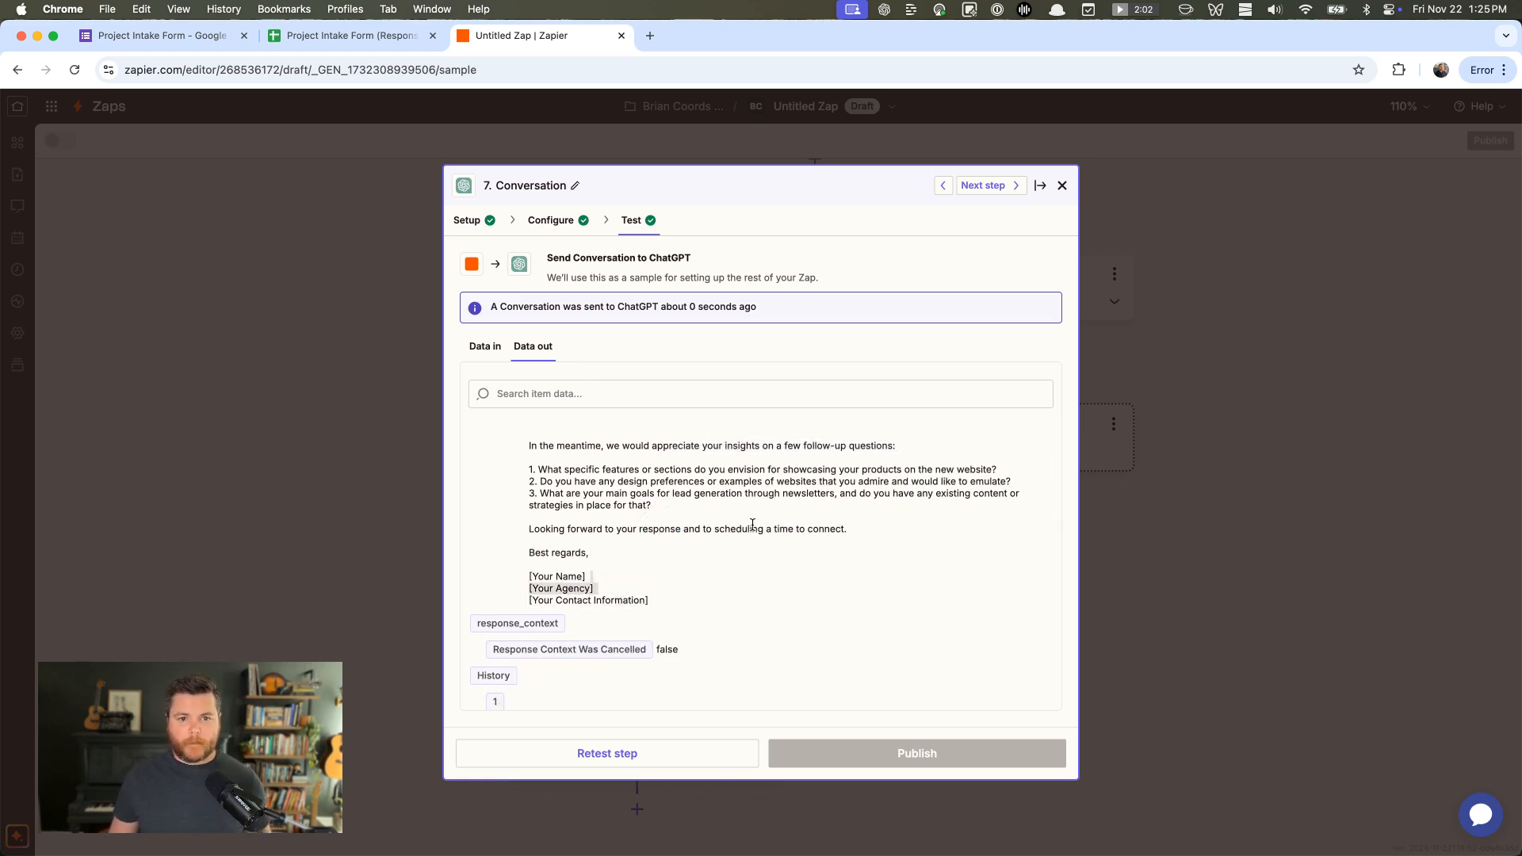
scroll(798, 535, up, 3)
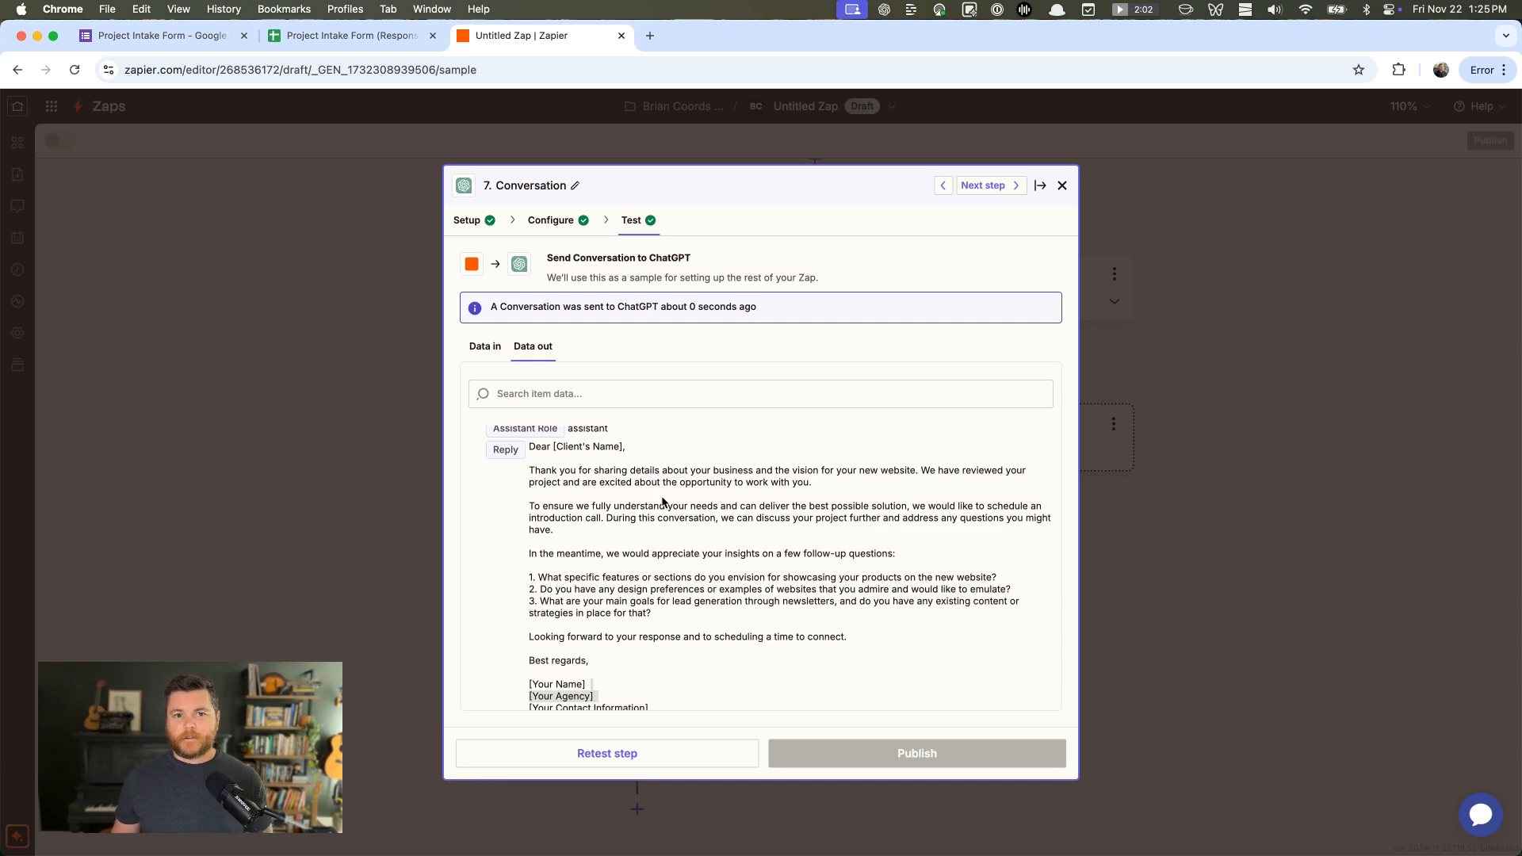
drag(539, 569, 562, 604)
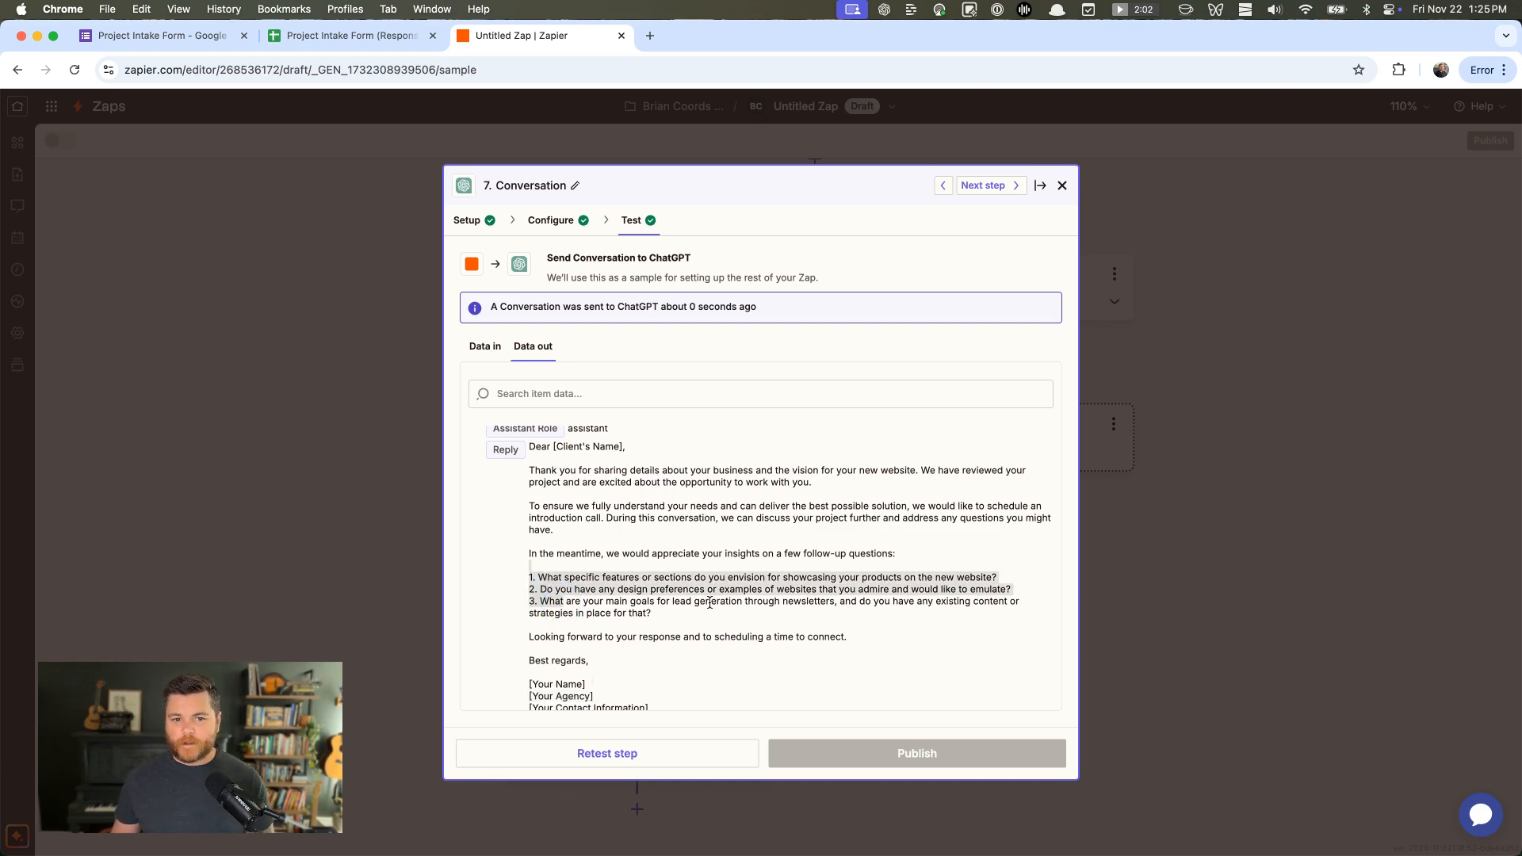
click(709, 602)
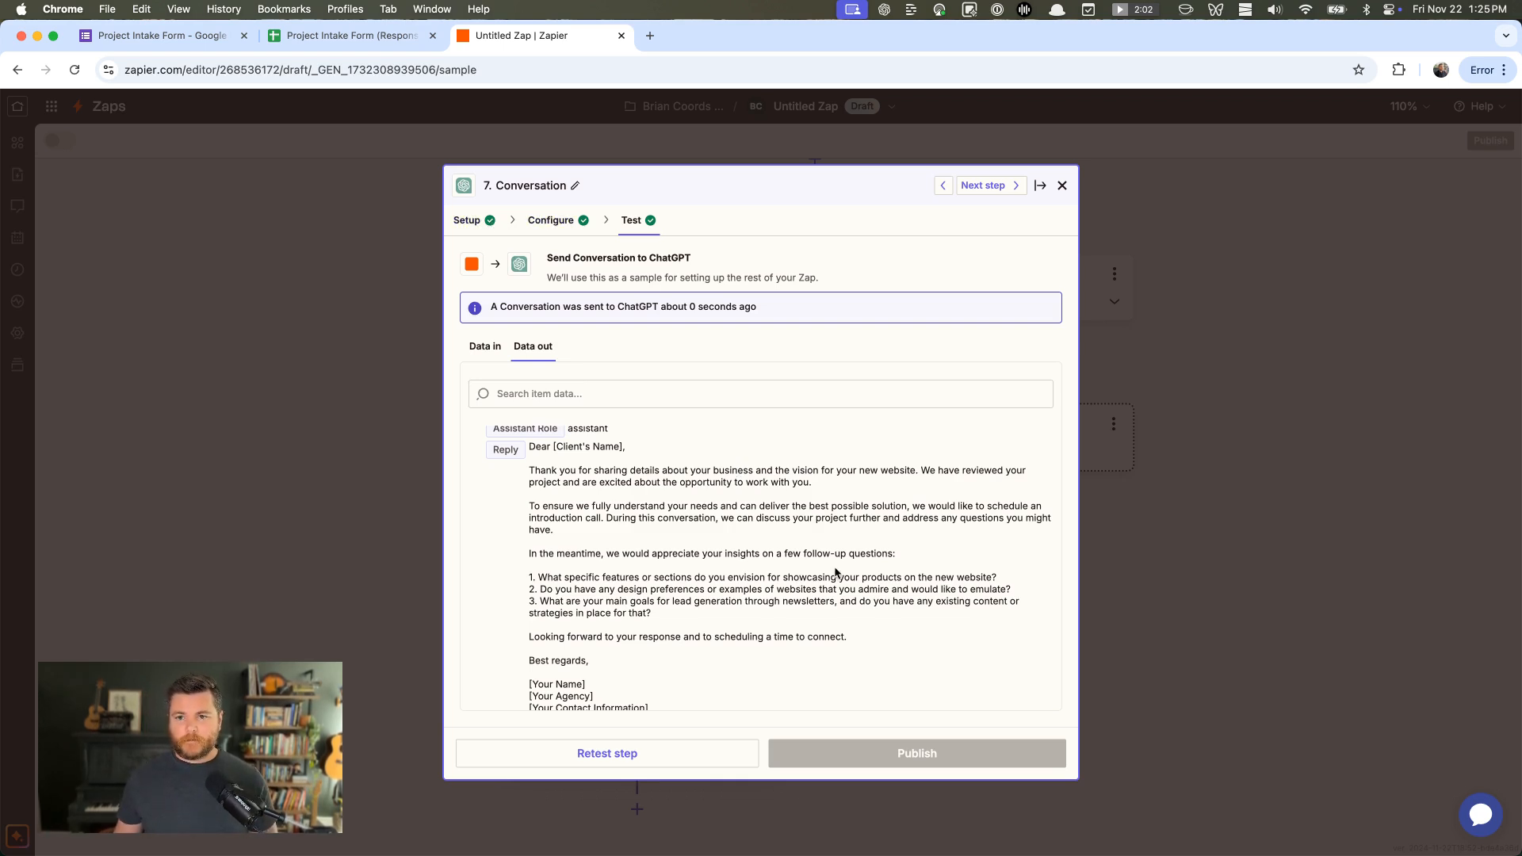
click(1062, 185)
Add a Gmail action with the Create Draft event below step 7 in the Approved Budget path and continue to its configuration
scroll(856, 449, down, 3)
click(636, 642)
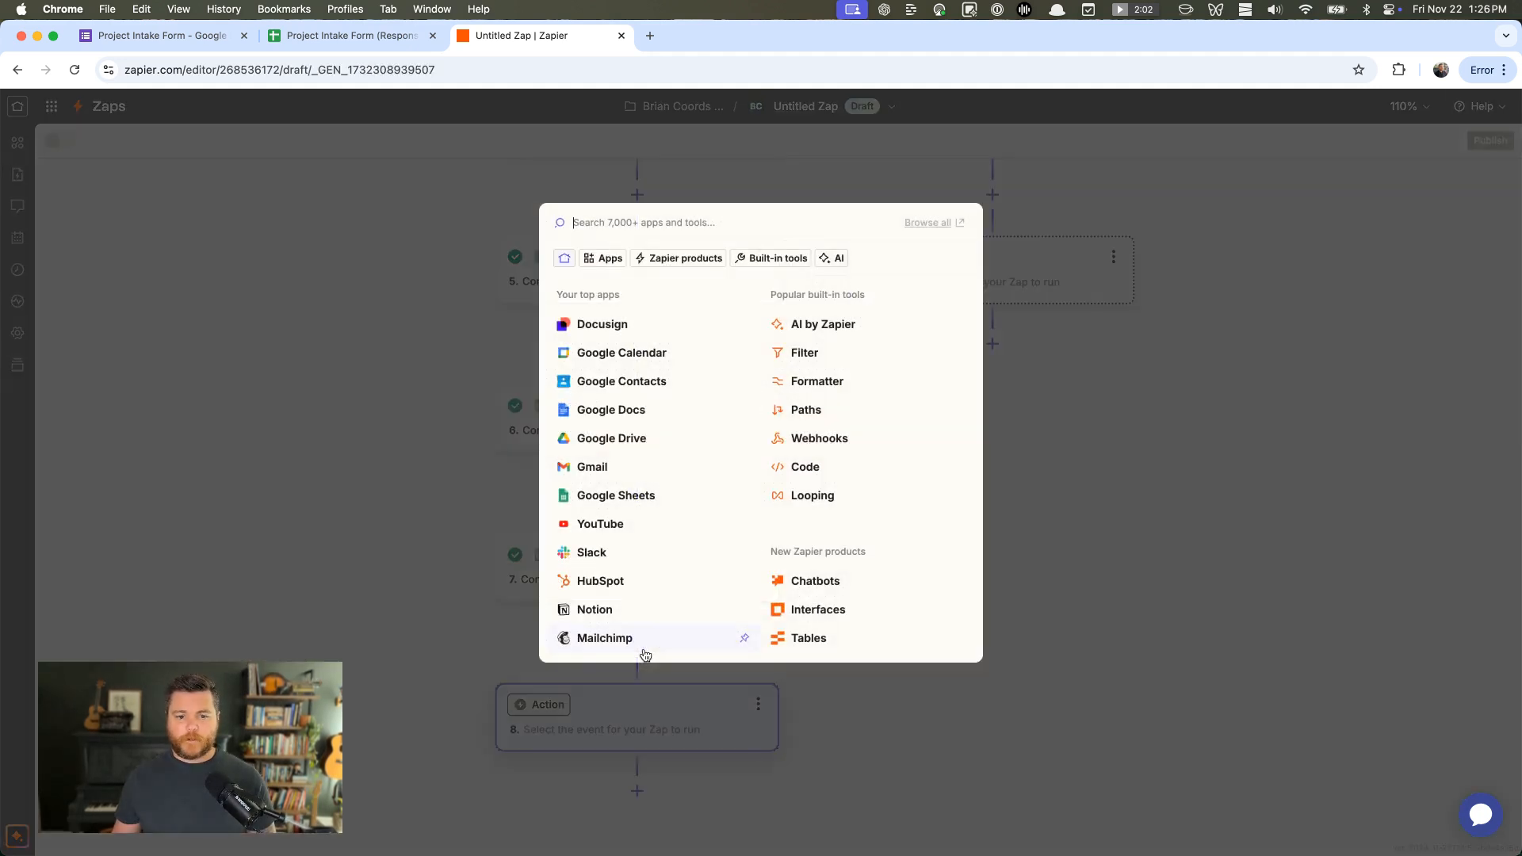
click(595, 467)
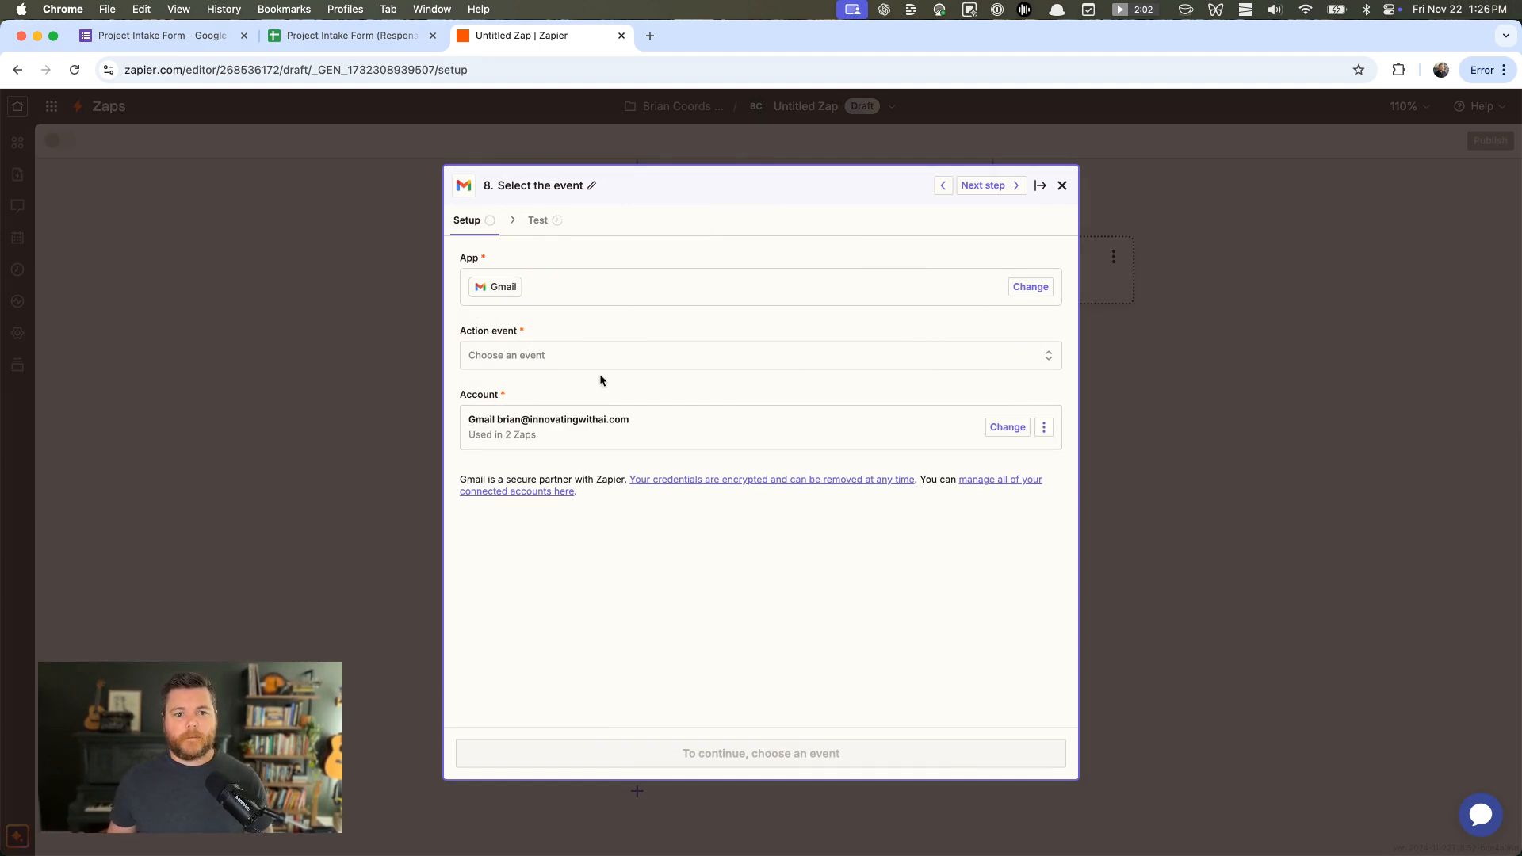
click(611, 371)
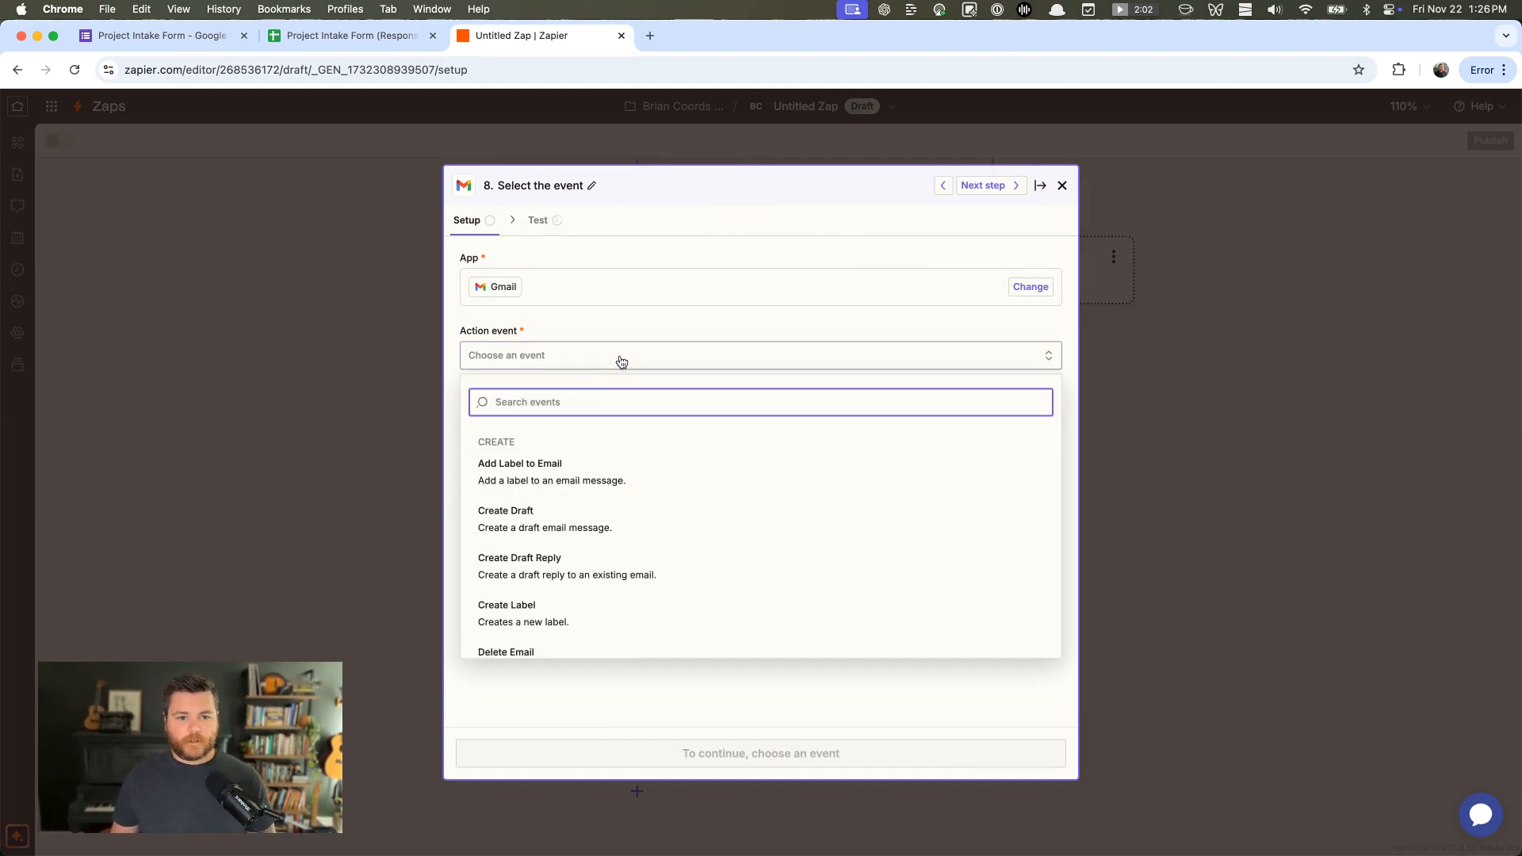
click(527, 515)
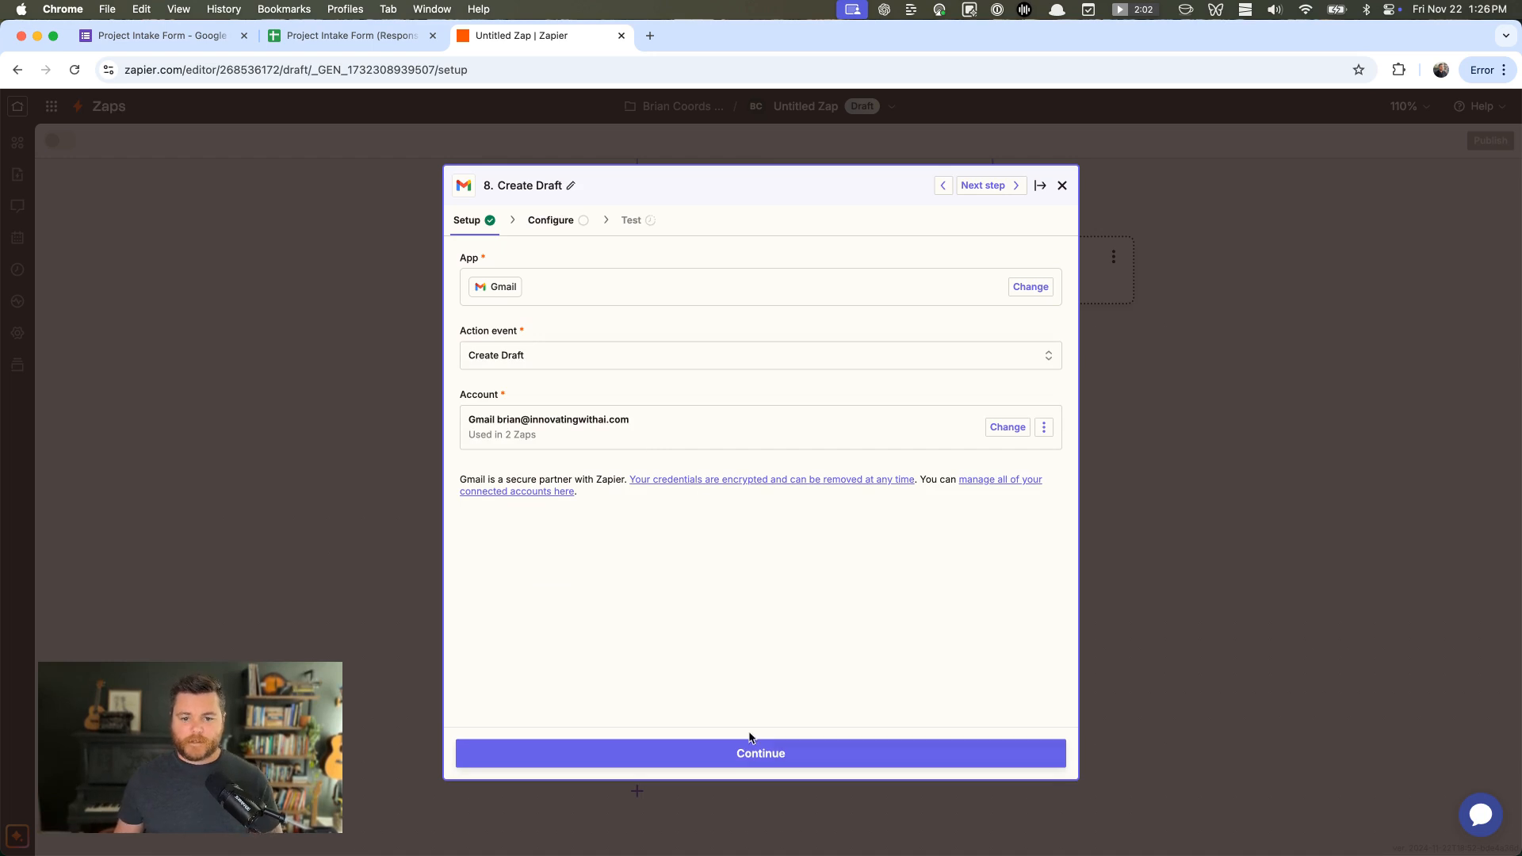
click(714, 754)
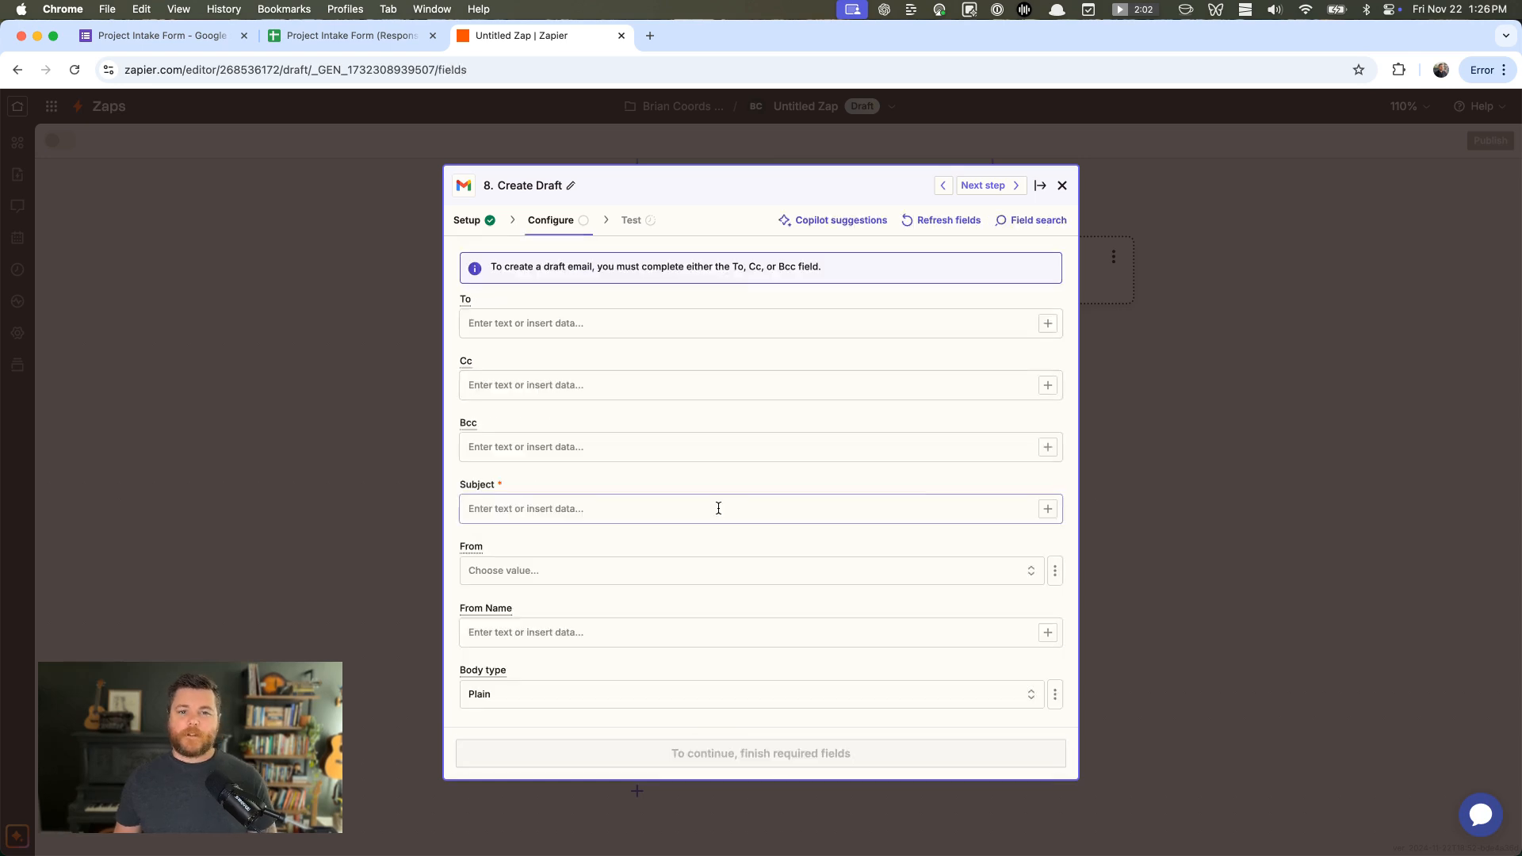
Map the draft's To field to the Email value from the New Spreadsheet Row step
click(586, 308)
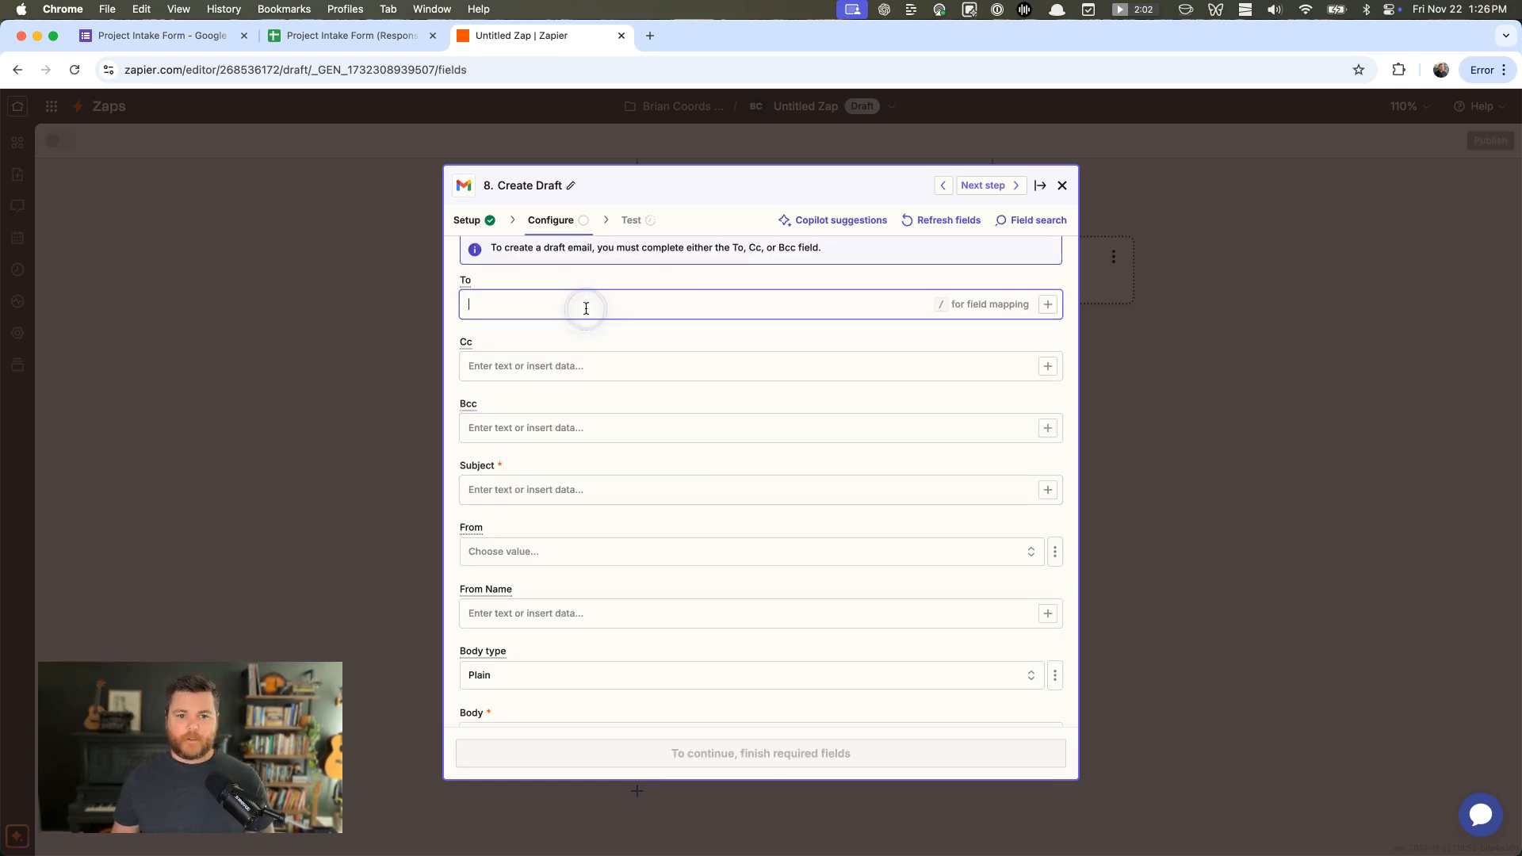
click(1047, 306)
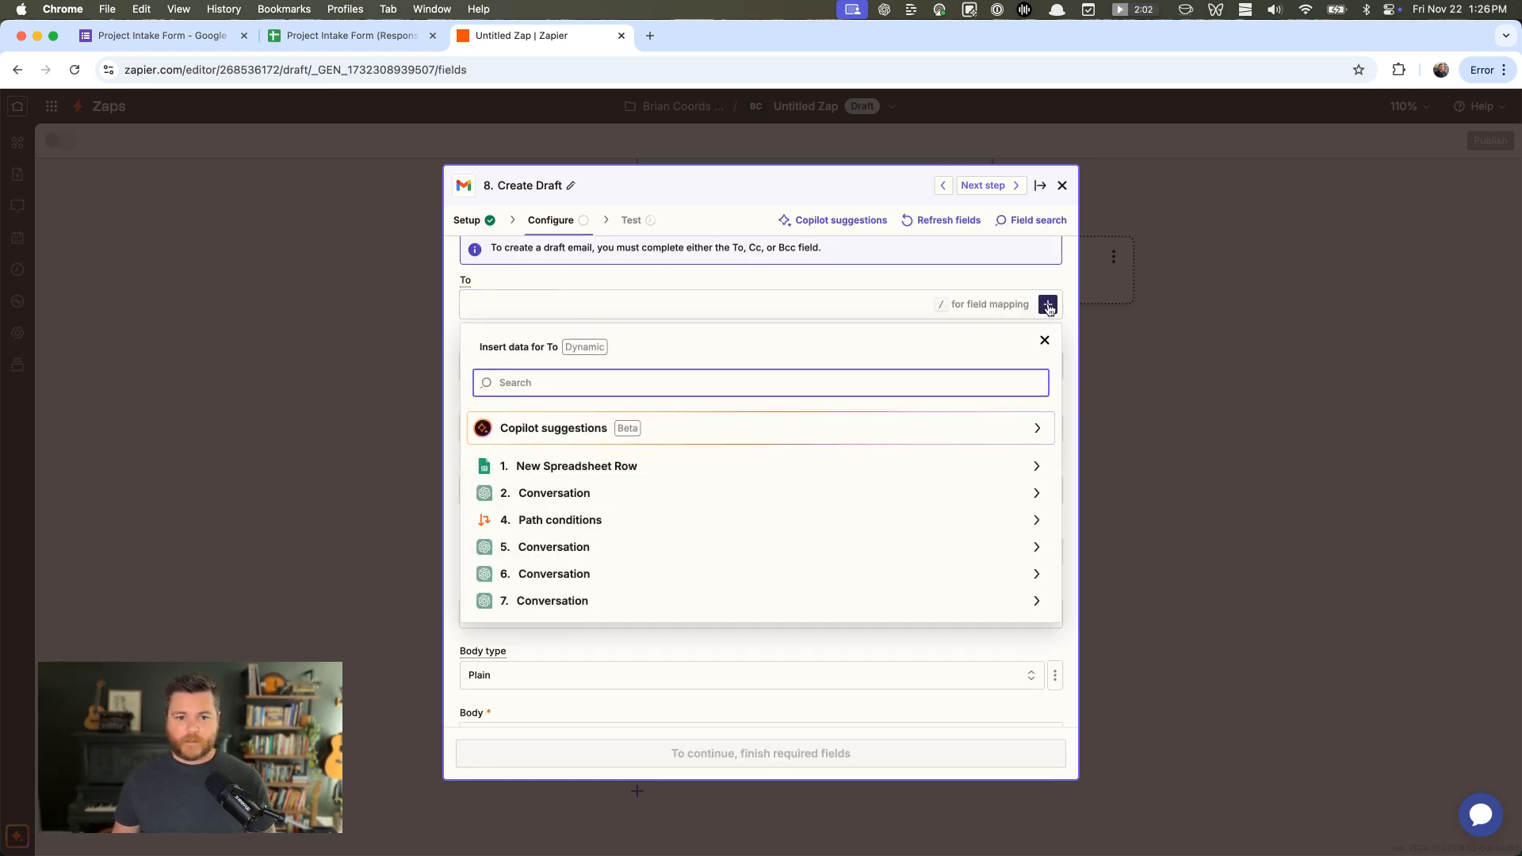
click(657, 459)
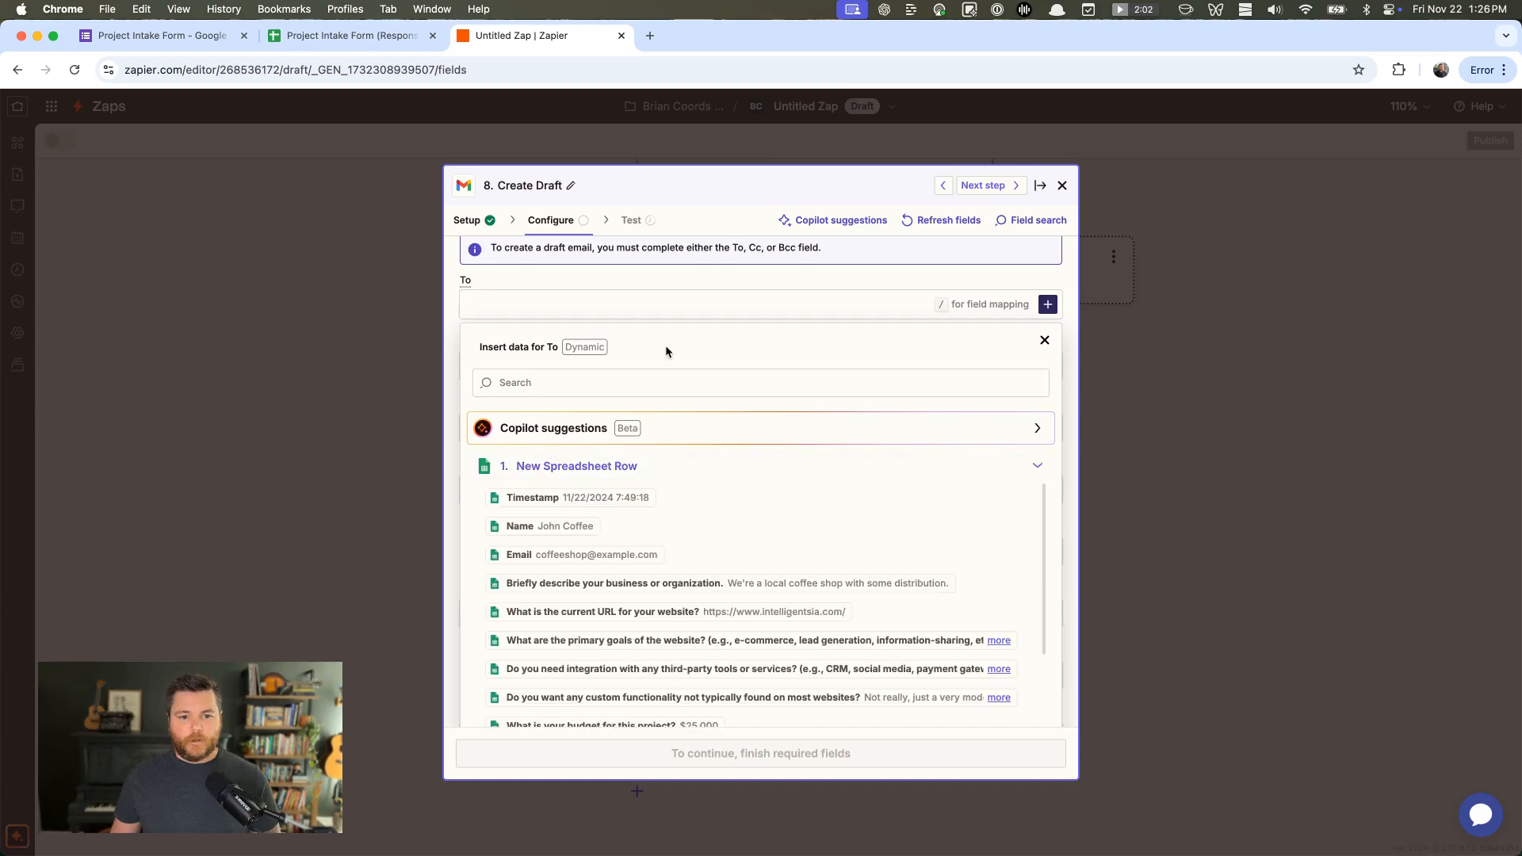
click(564, 555)
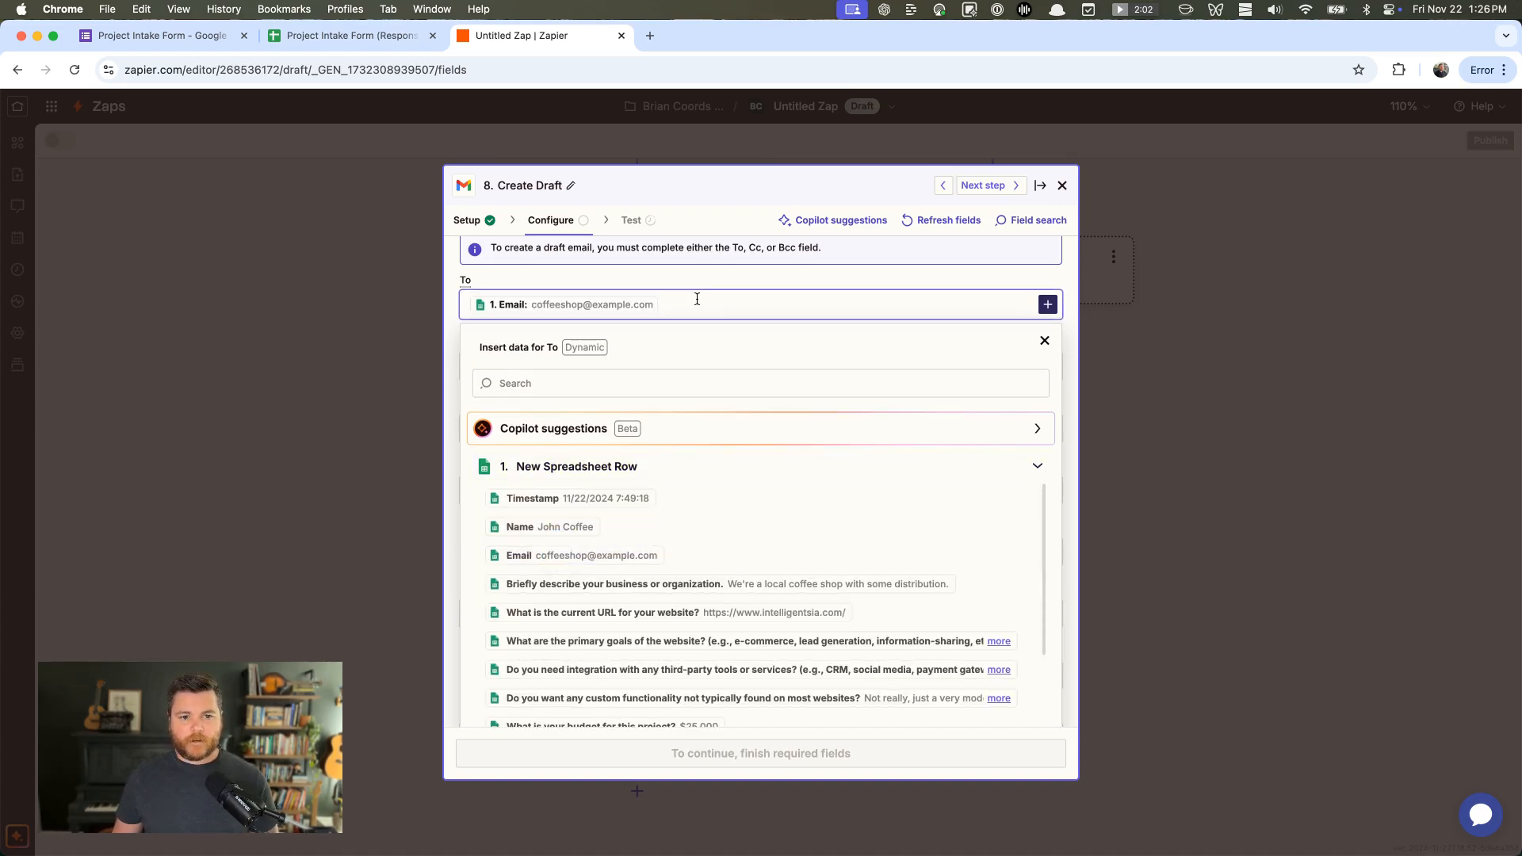
click(580, 389)
Set the draft's Subject to "Let's talk about" followed by the spreadsheet row's Name value, and choose the connected account's address as From
click(539, 521)
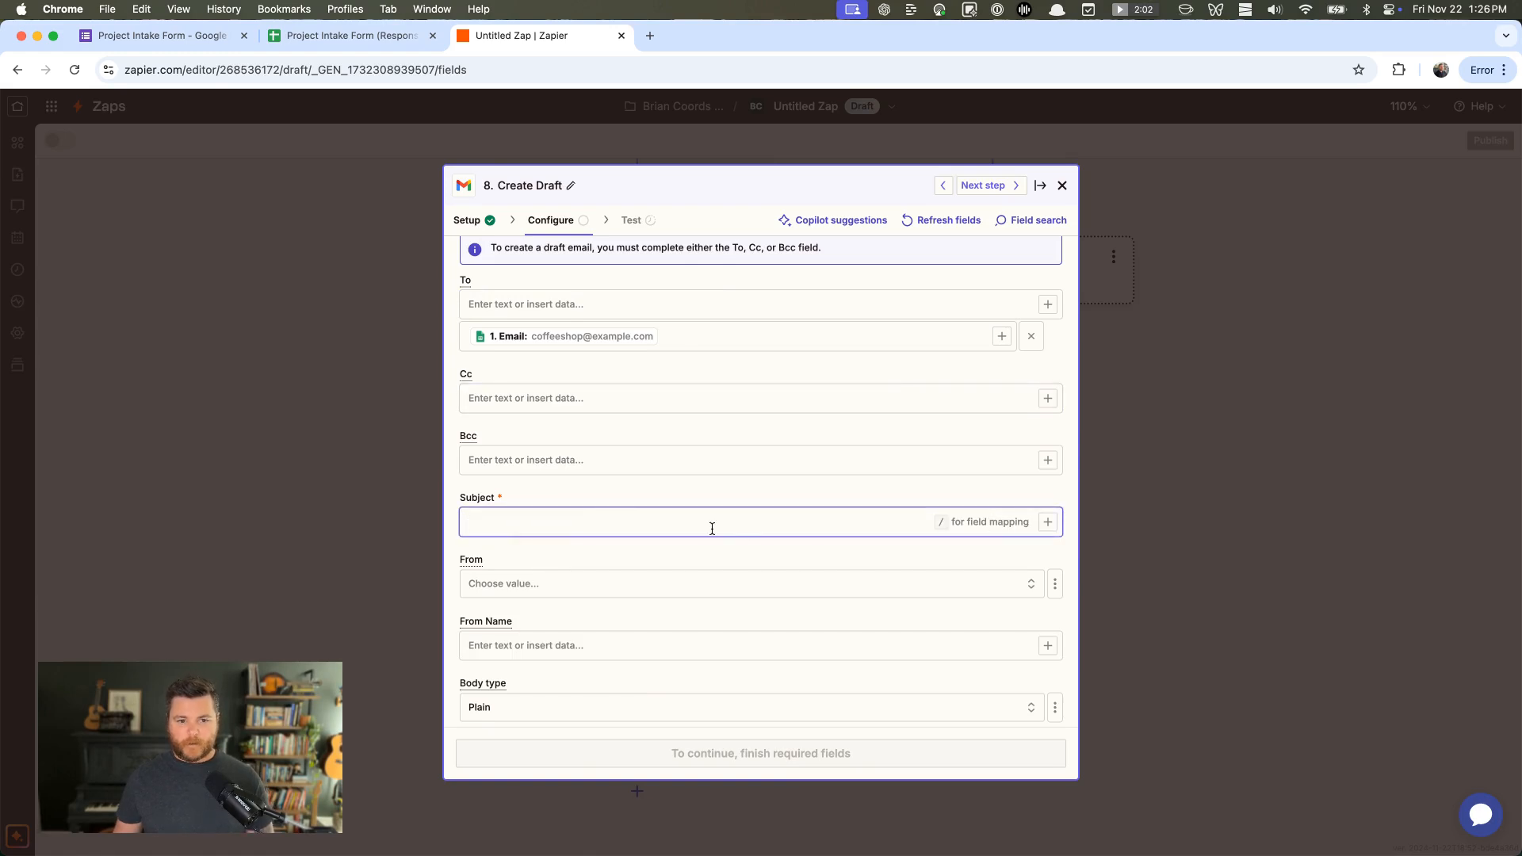
text(L)
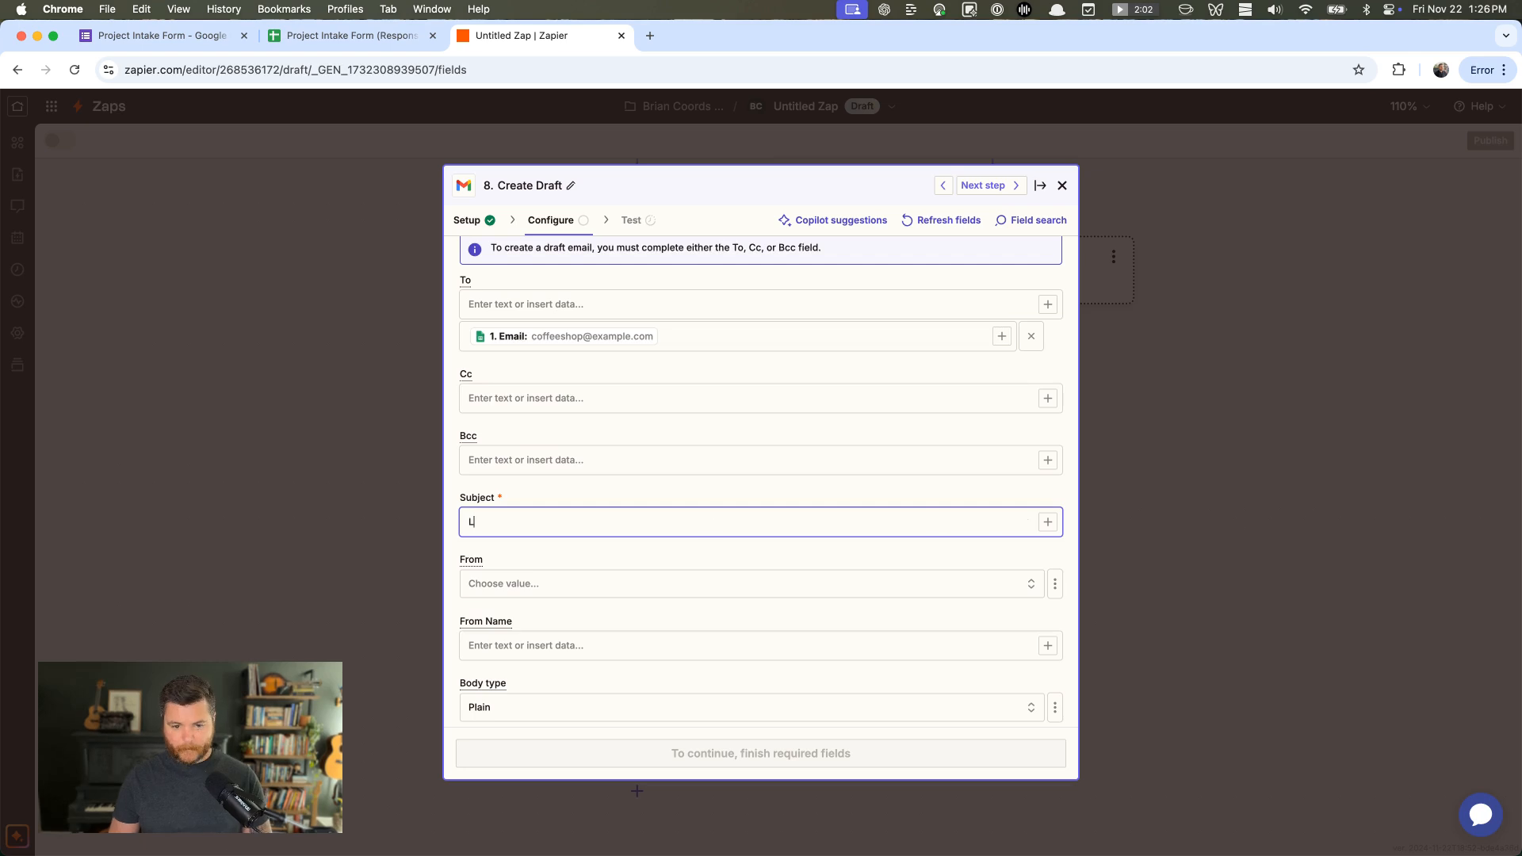
text(et's talk about /)
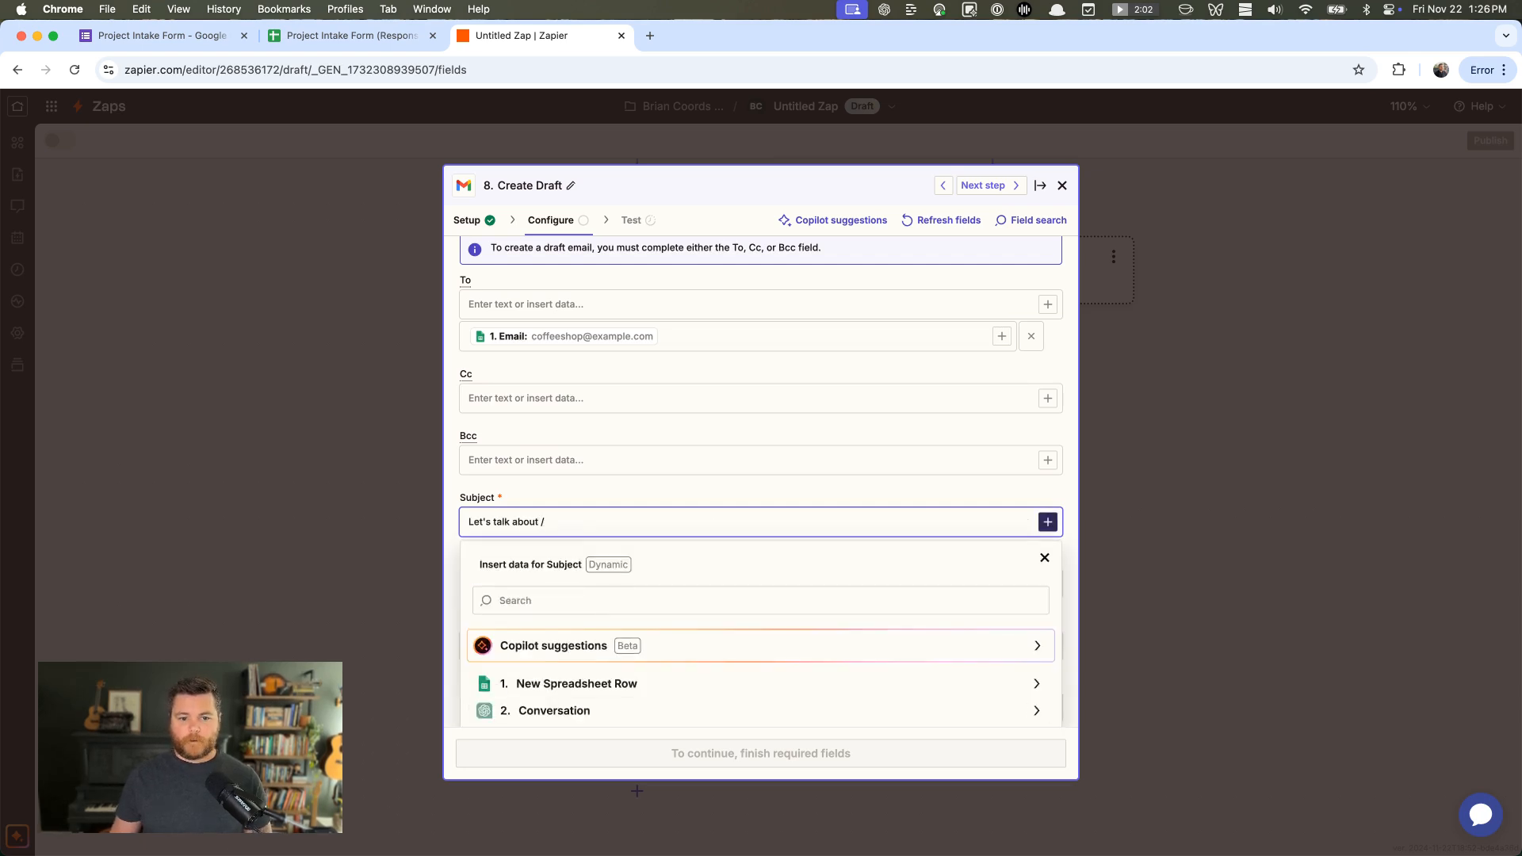
click(631, 698)
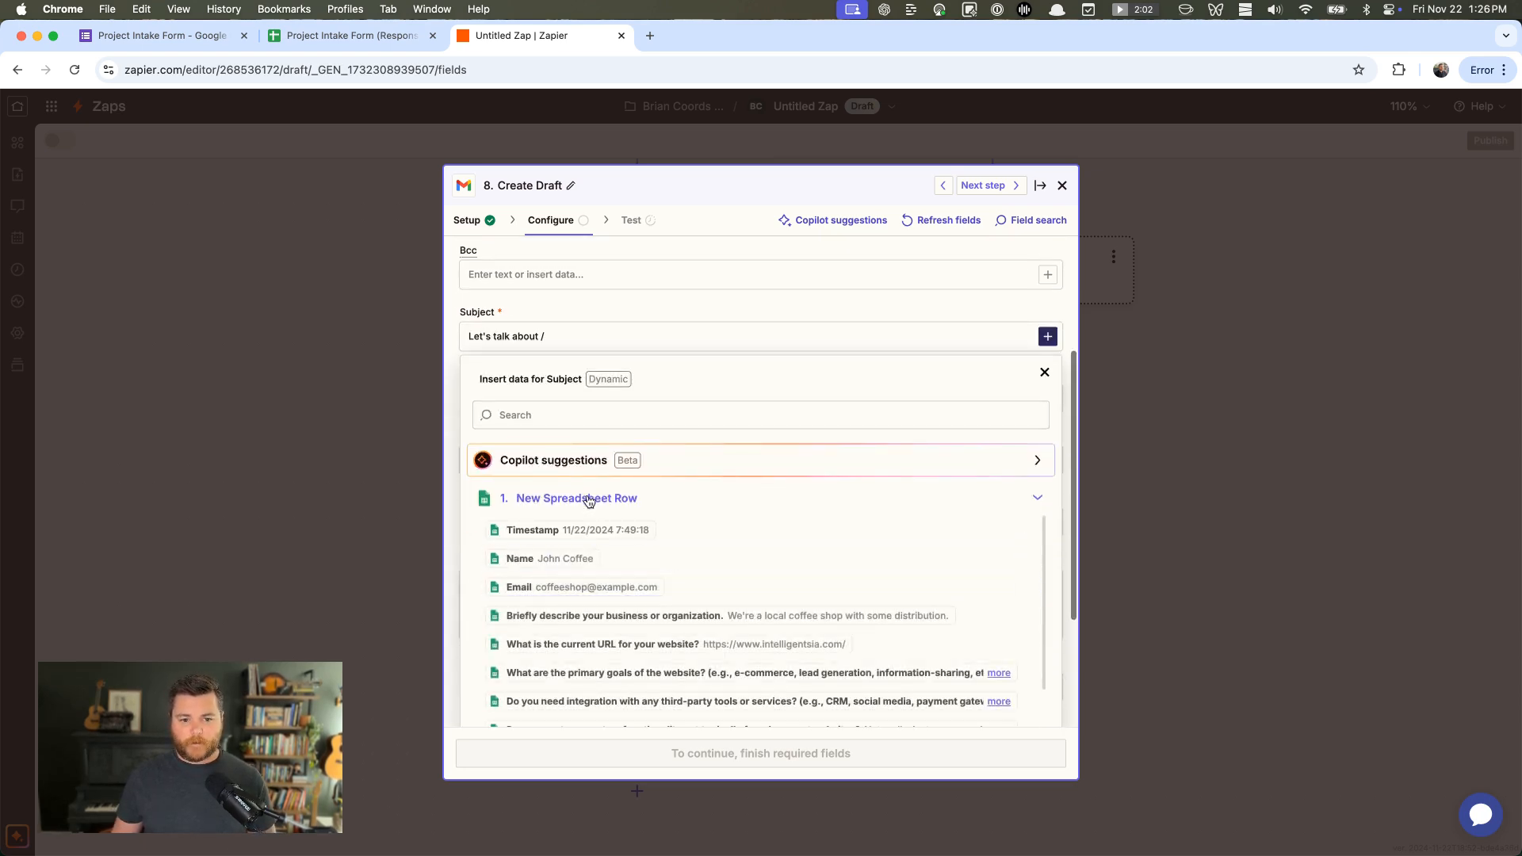
click(552, 560)
key(Escape)
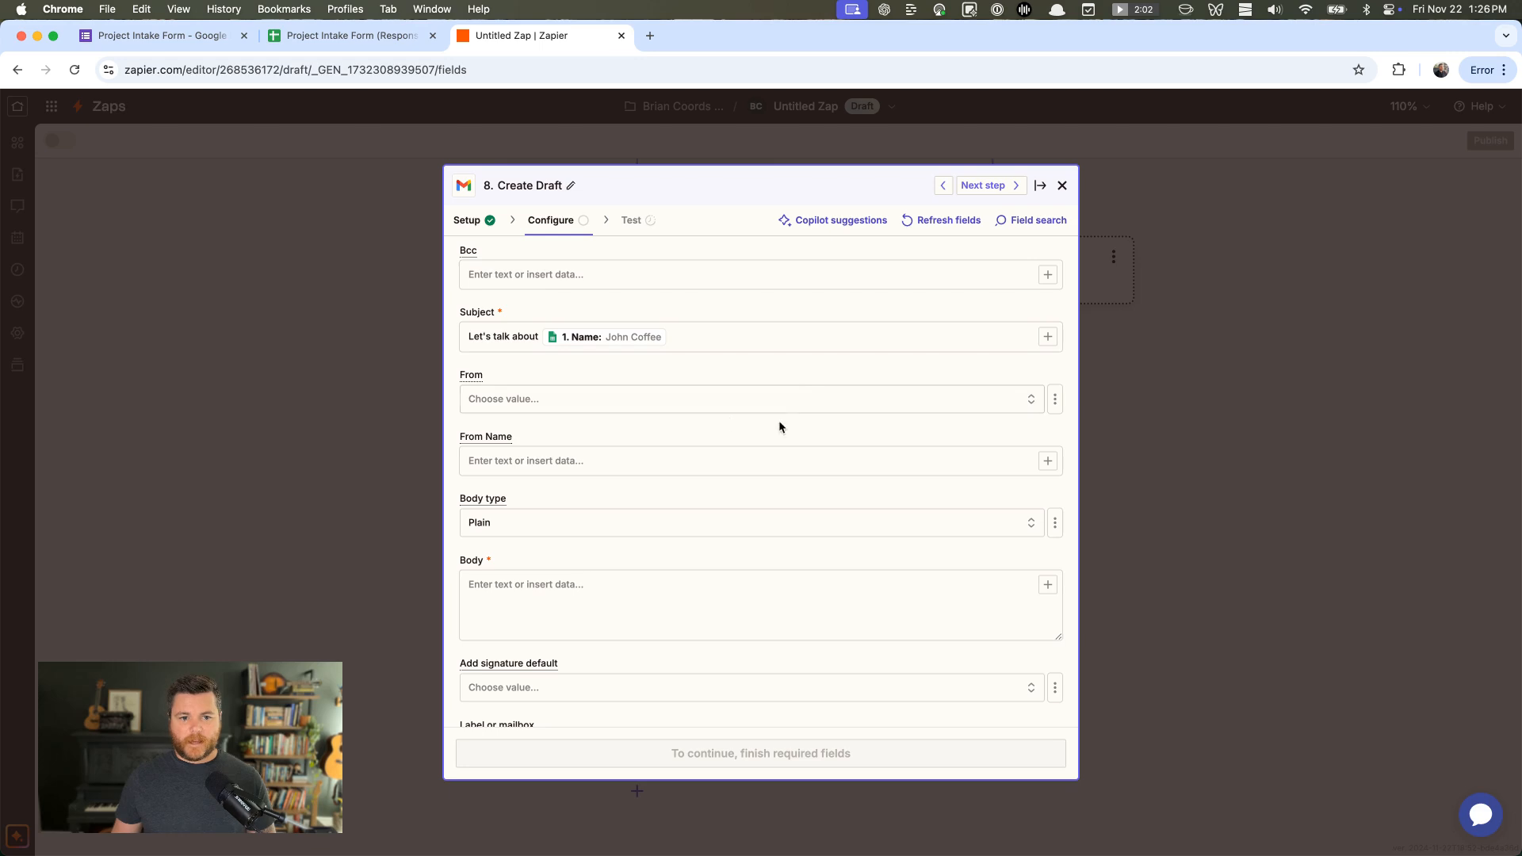
click(633, 406)
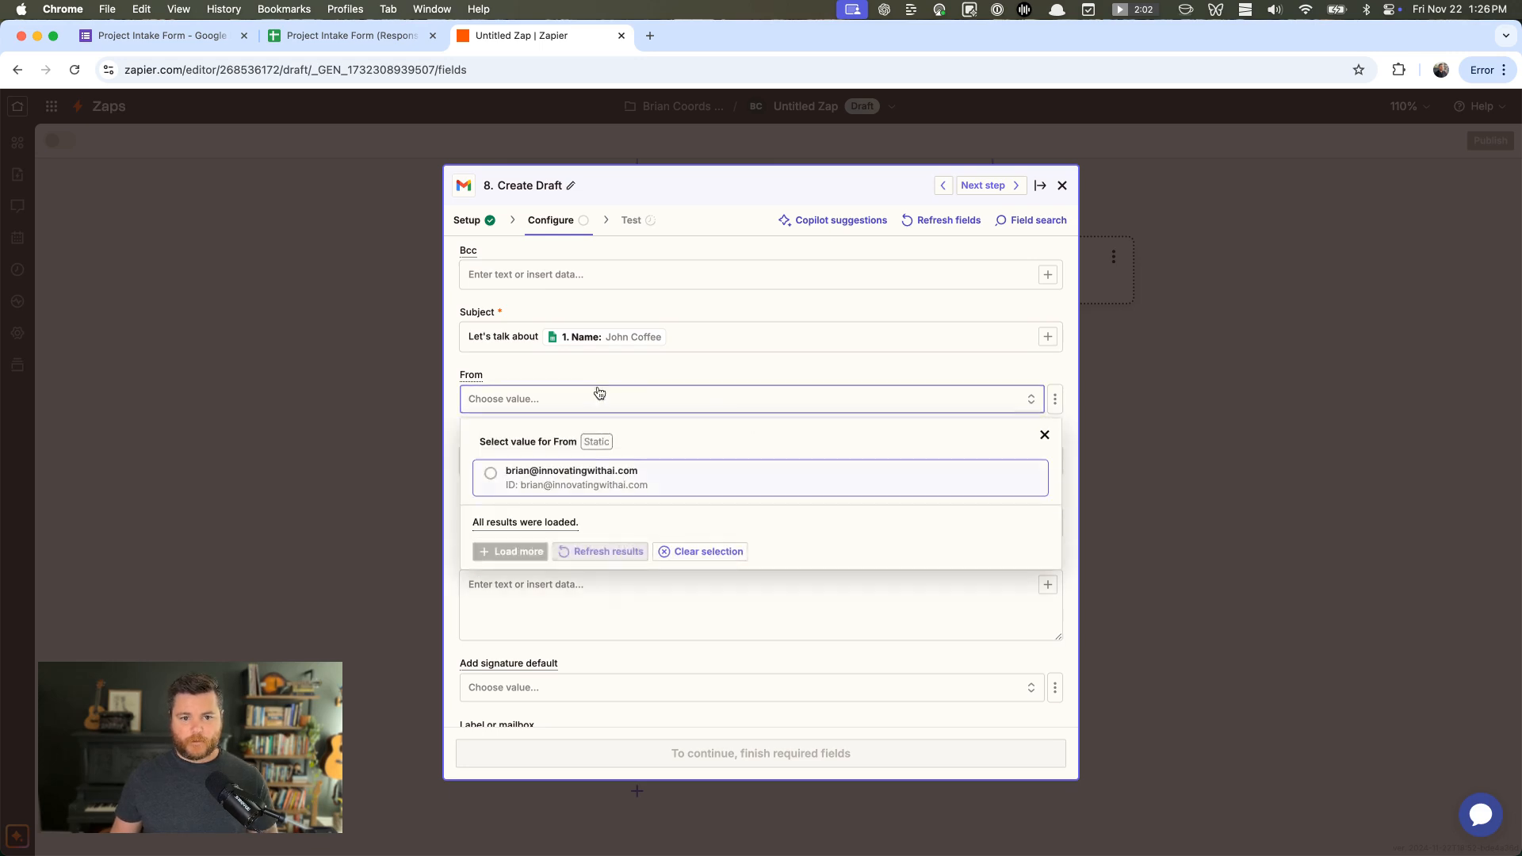
click(511, 474)
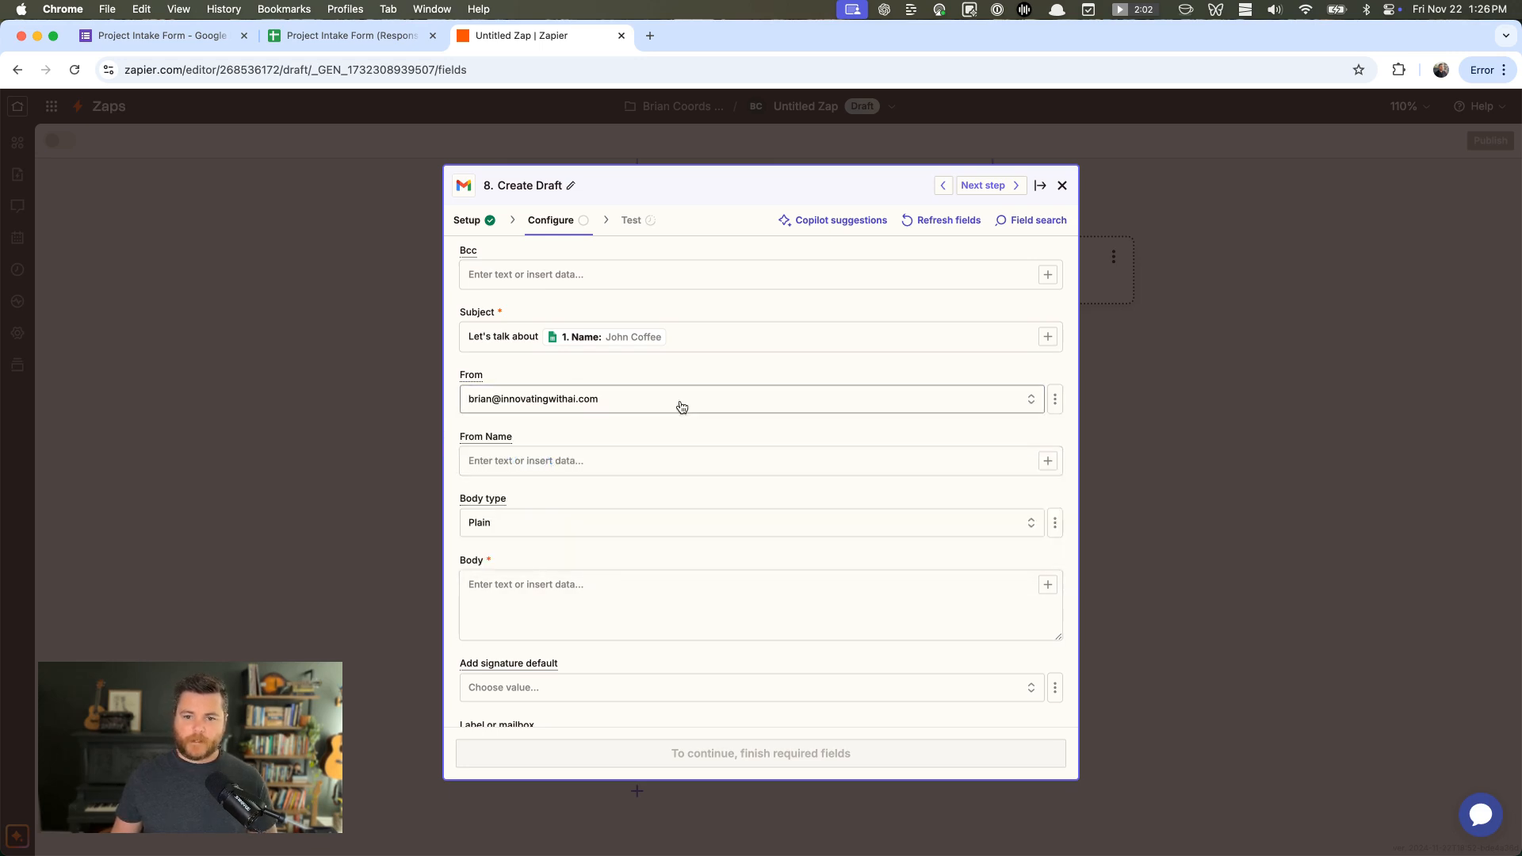
Map the draft's Body to the Reply value from the step 7 Conversation
scroll(686, 406, down, 3)
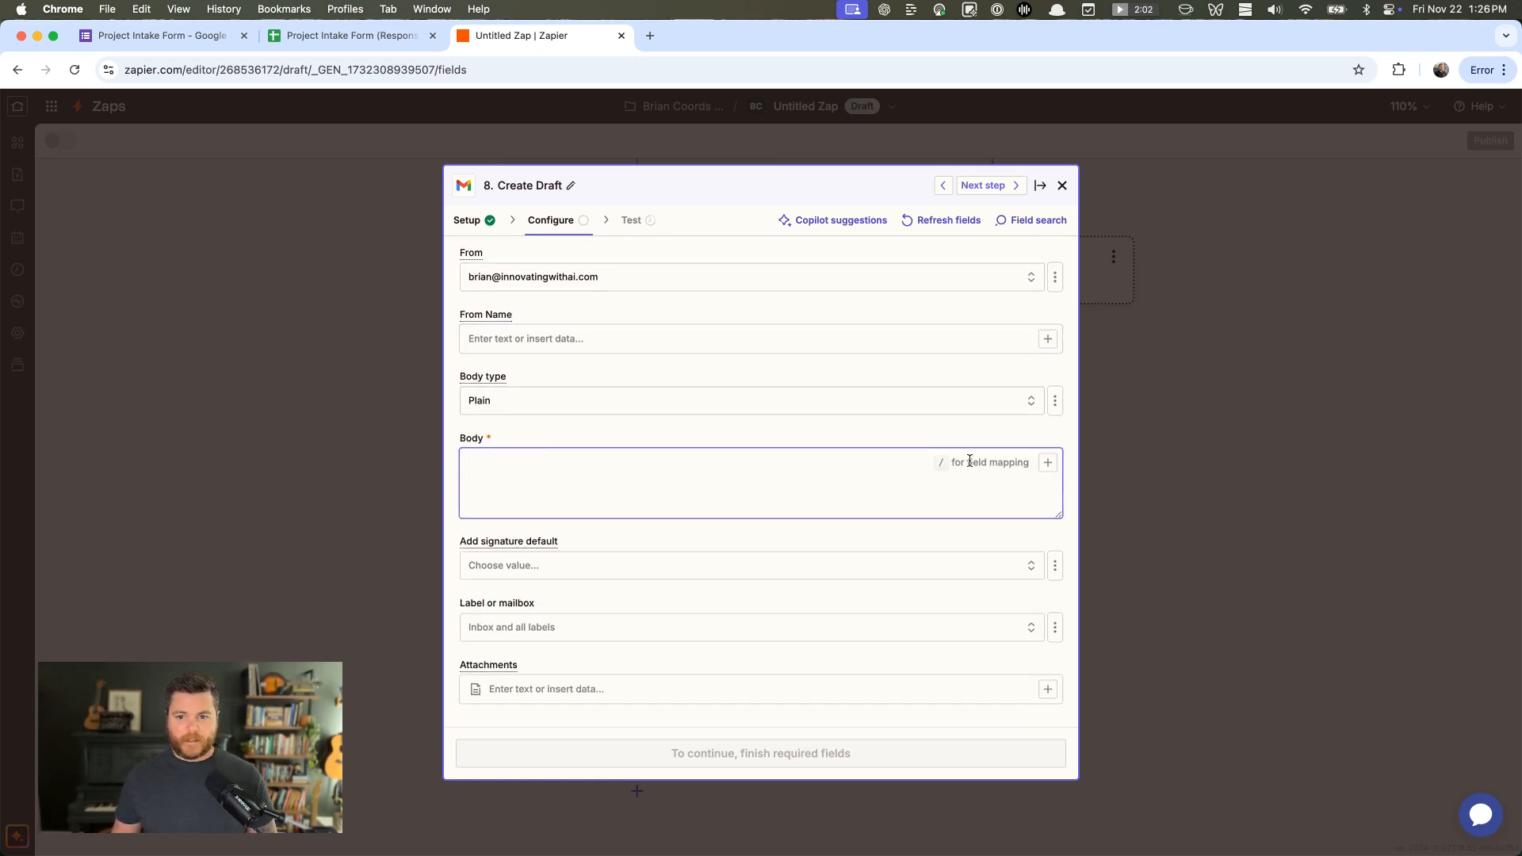
click(1048, 462)
scroll(679, 571, down, 2)
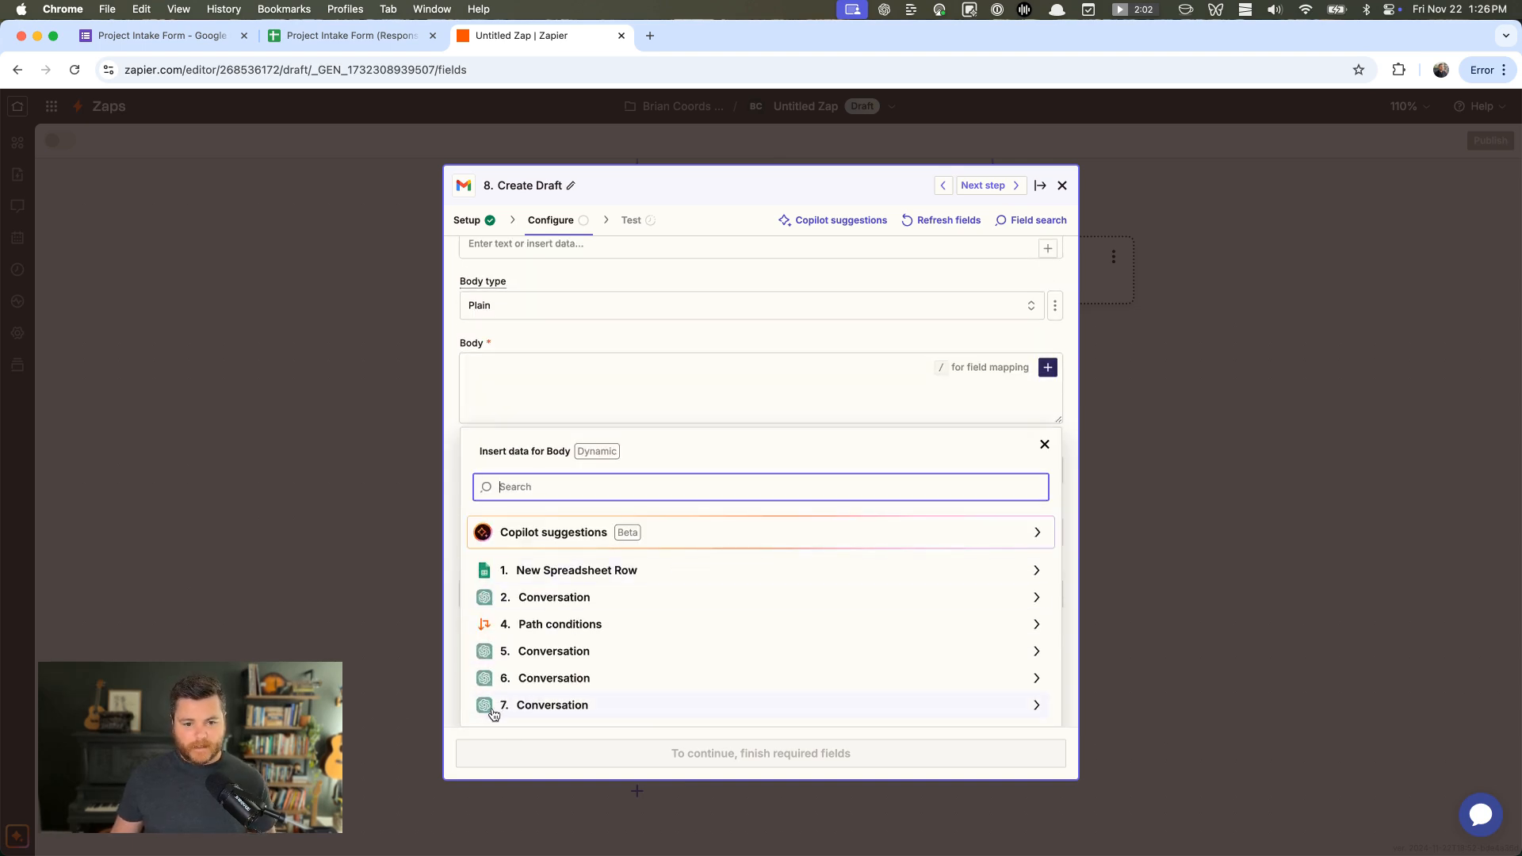
click(559, 706)
scroll(645, 576, down, 3)
scroll(666, 546, up, 3)
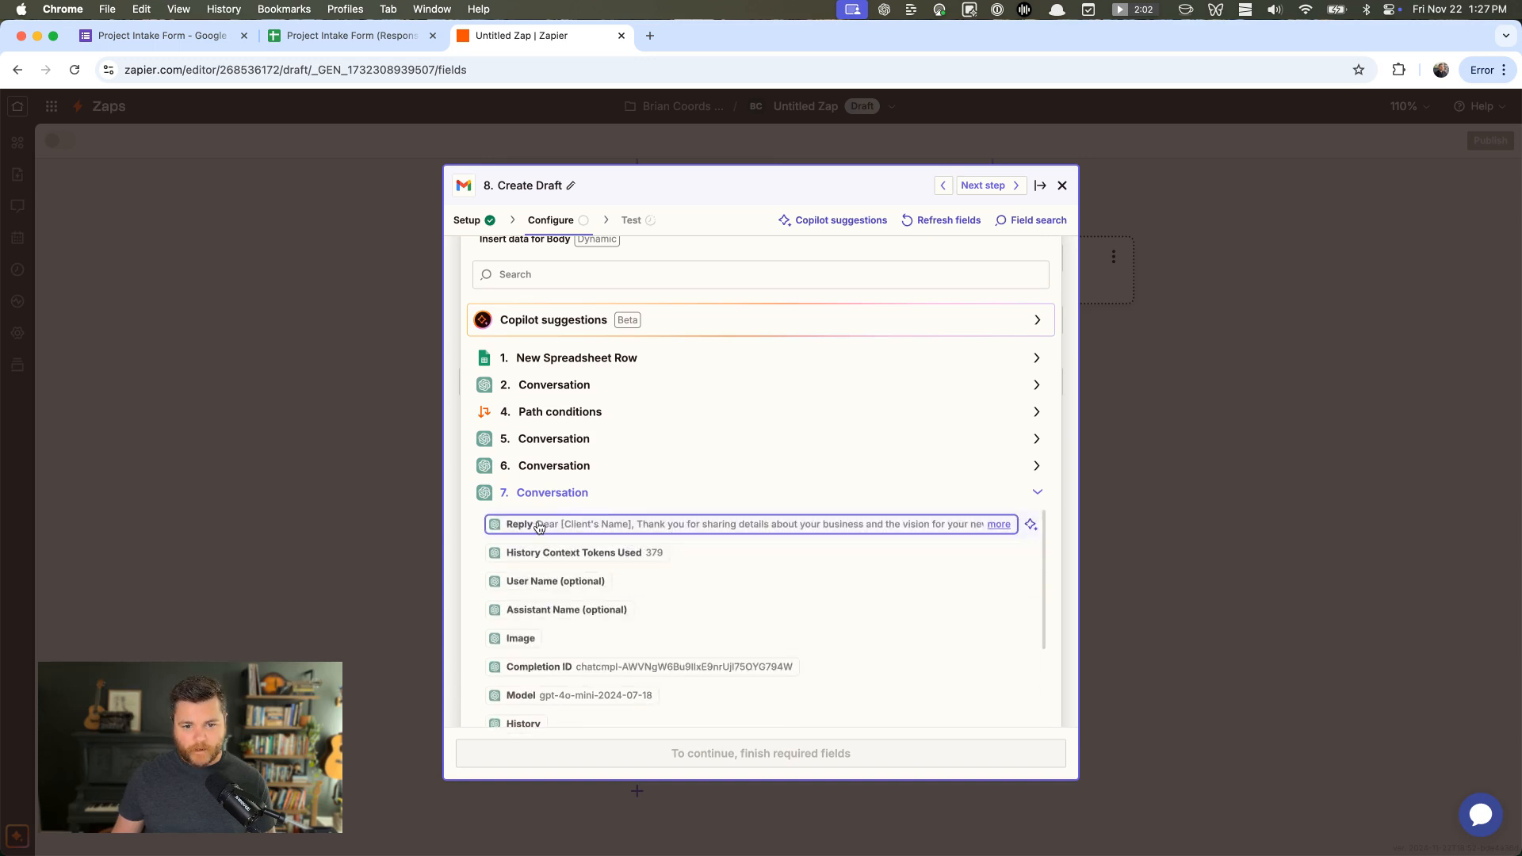
click(608, 533)
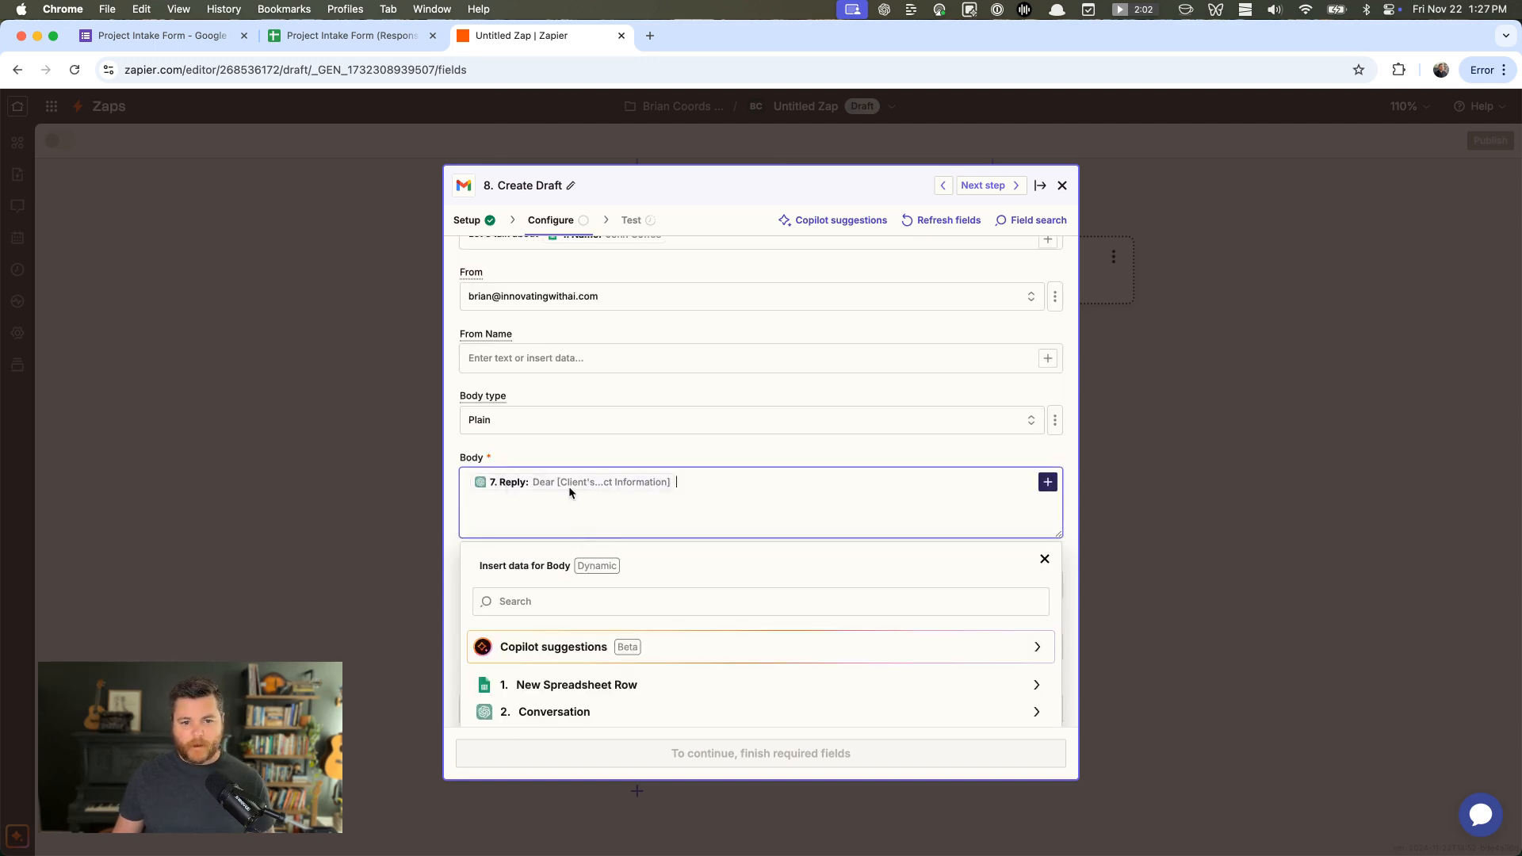
click(1043, 558)
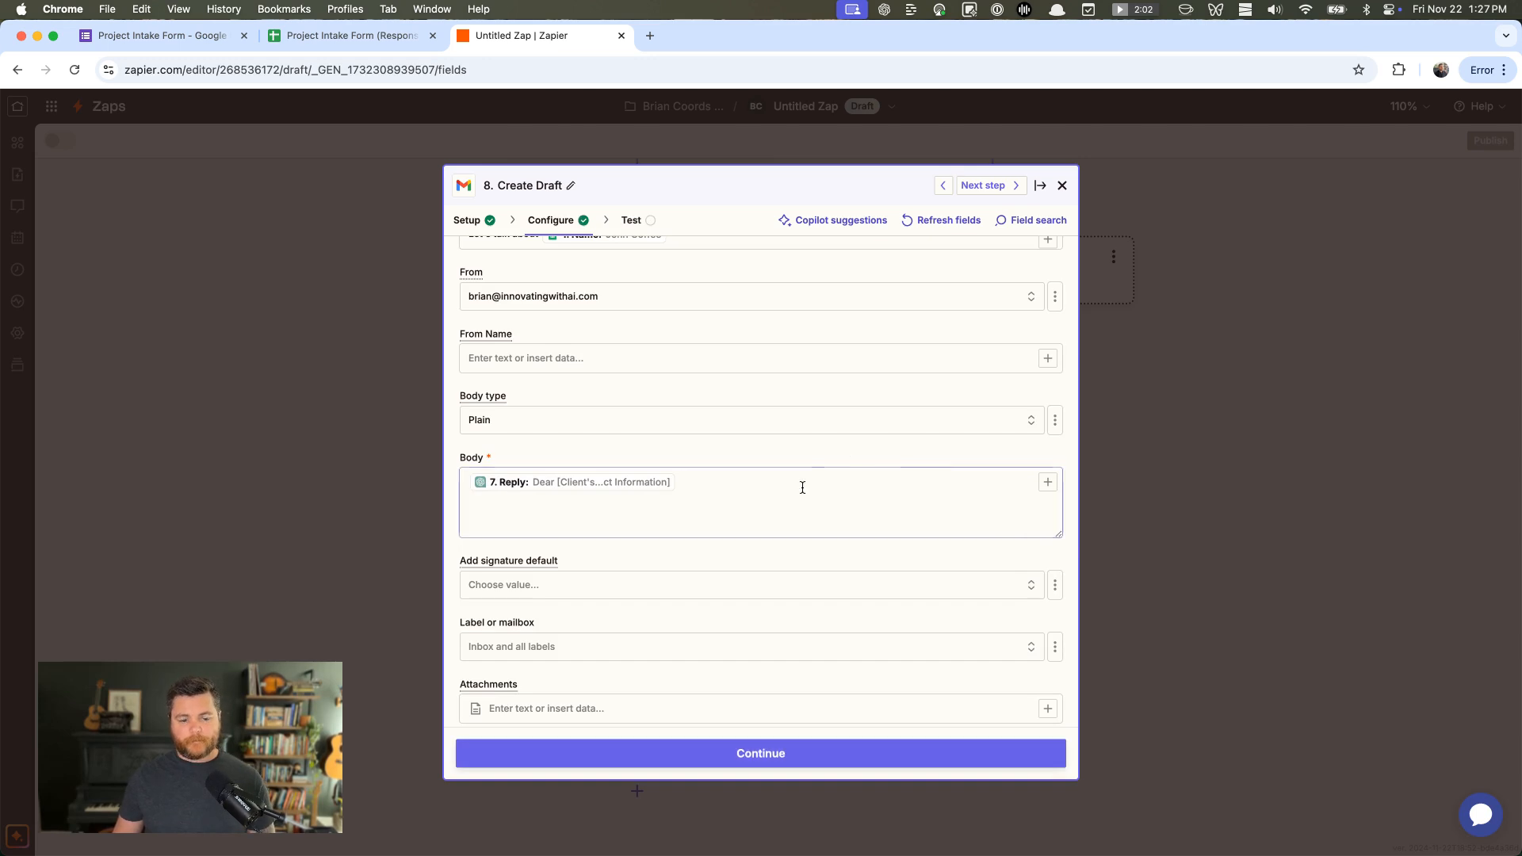
Check the remaining Create Draft fields, continue, and test the step by sending the draft to Gmail
scroll(765, 505, down, 1)
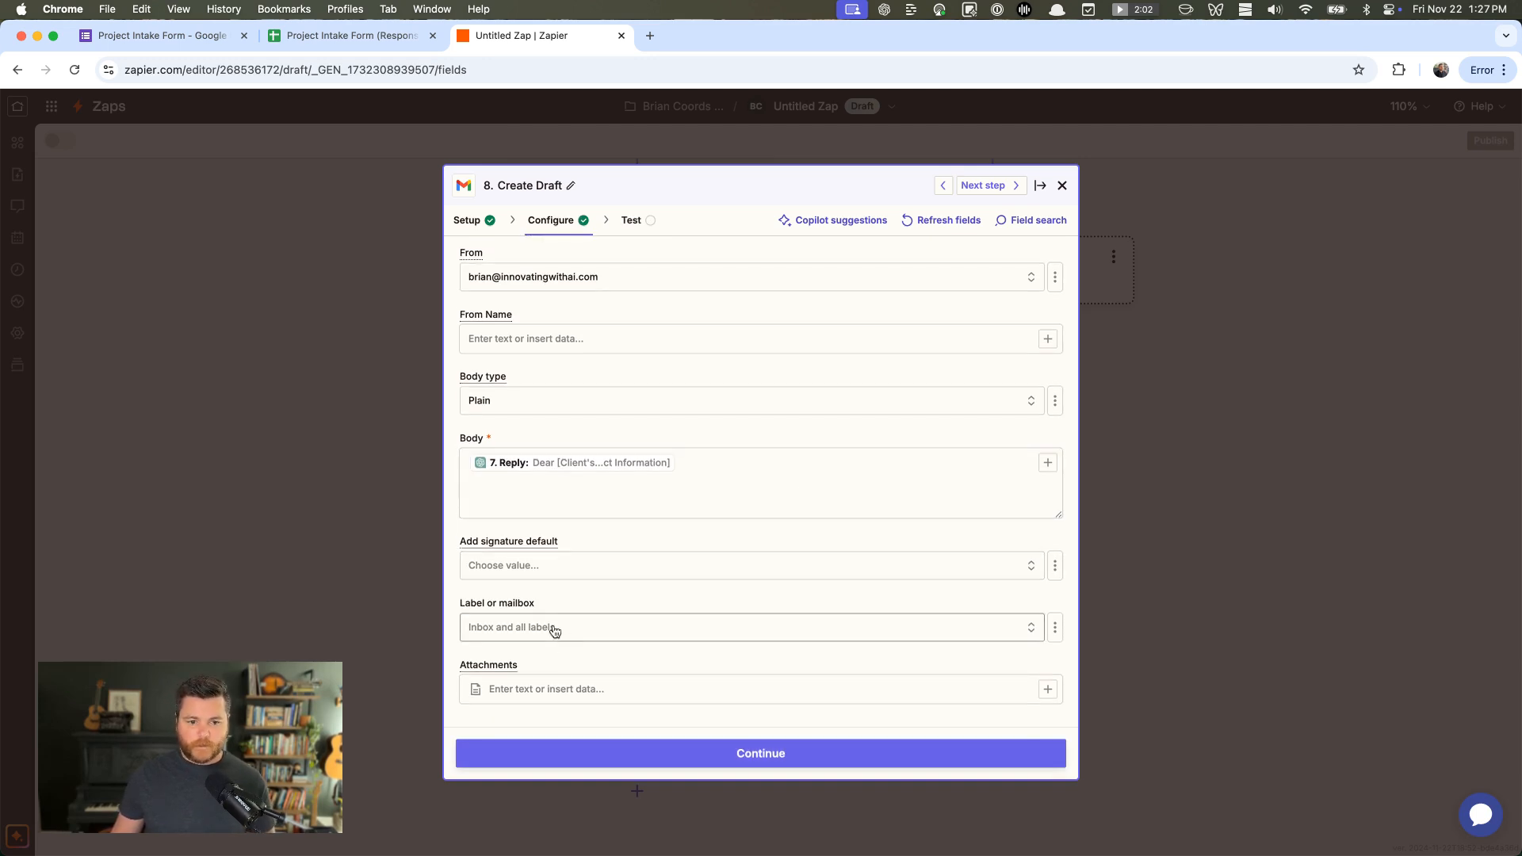
scroll(705, 336, up, 4)
scroll(718, 337, down, 4)
scroll(677, 293, up, 1)
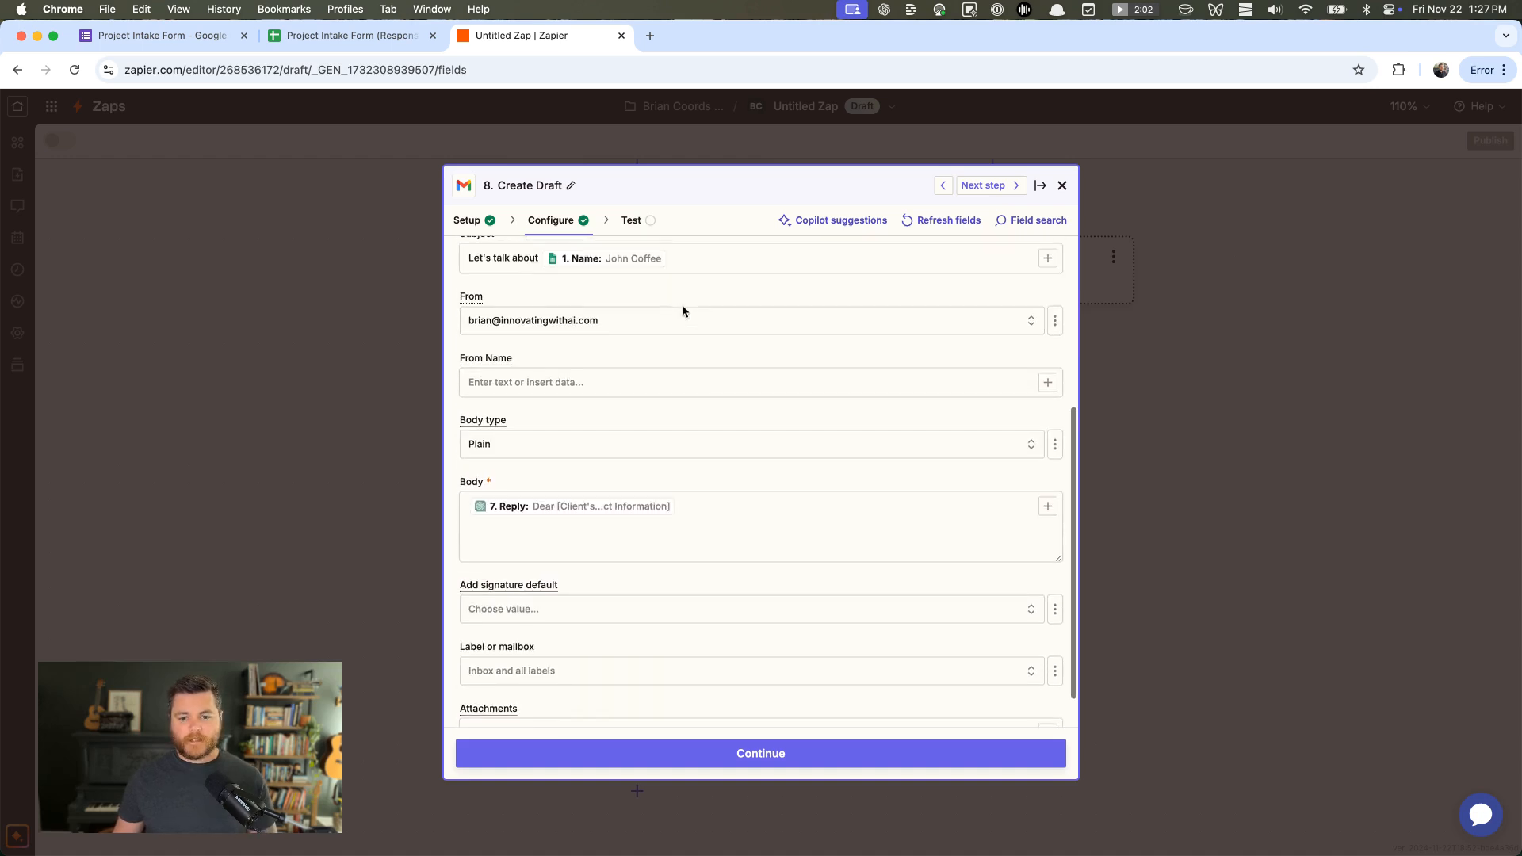
click(797, 755)
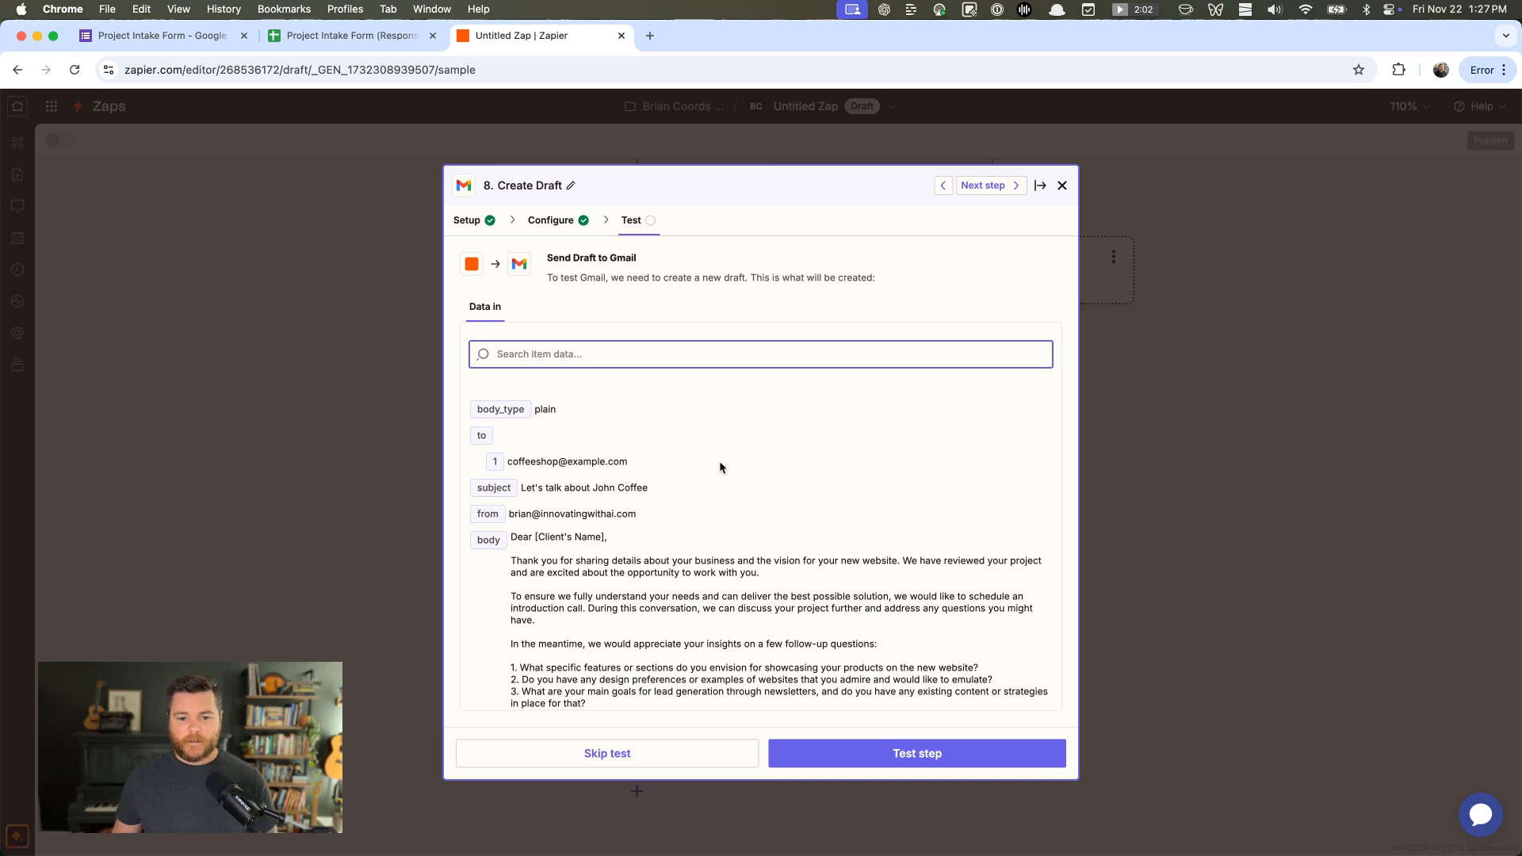
click(880, 750)
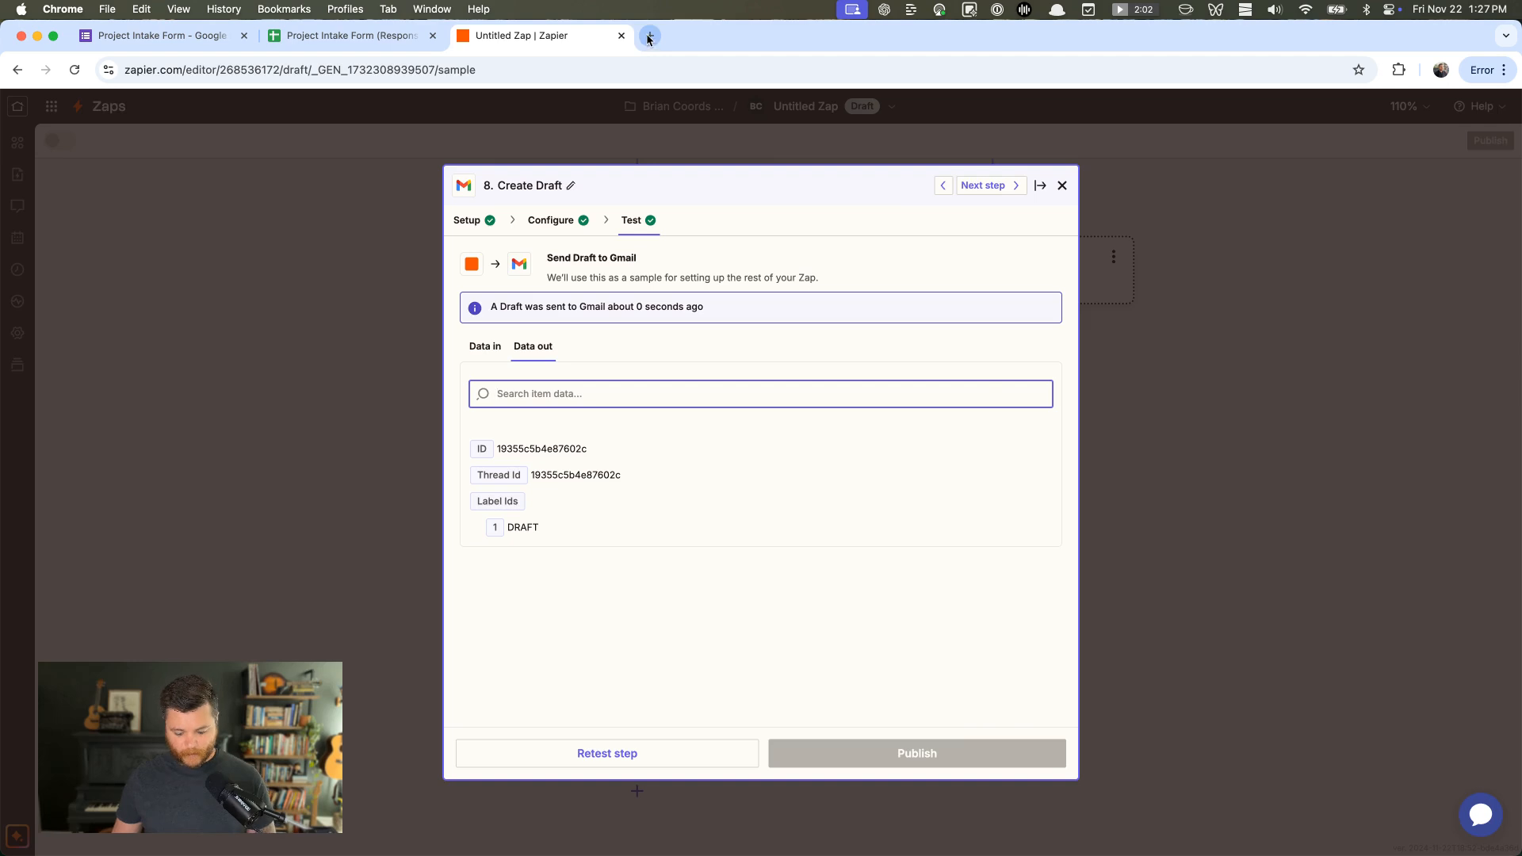
Switch to Gmail in a new tab, review the generated draft's recipient, subject and body, and return to Zapier
click(648, 37)
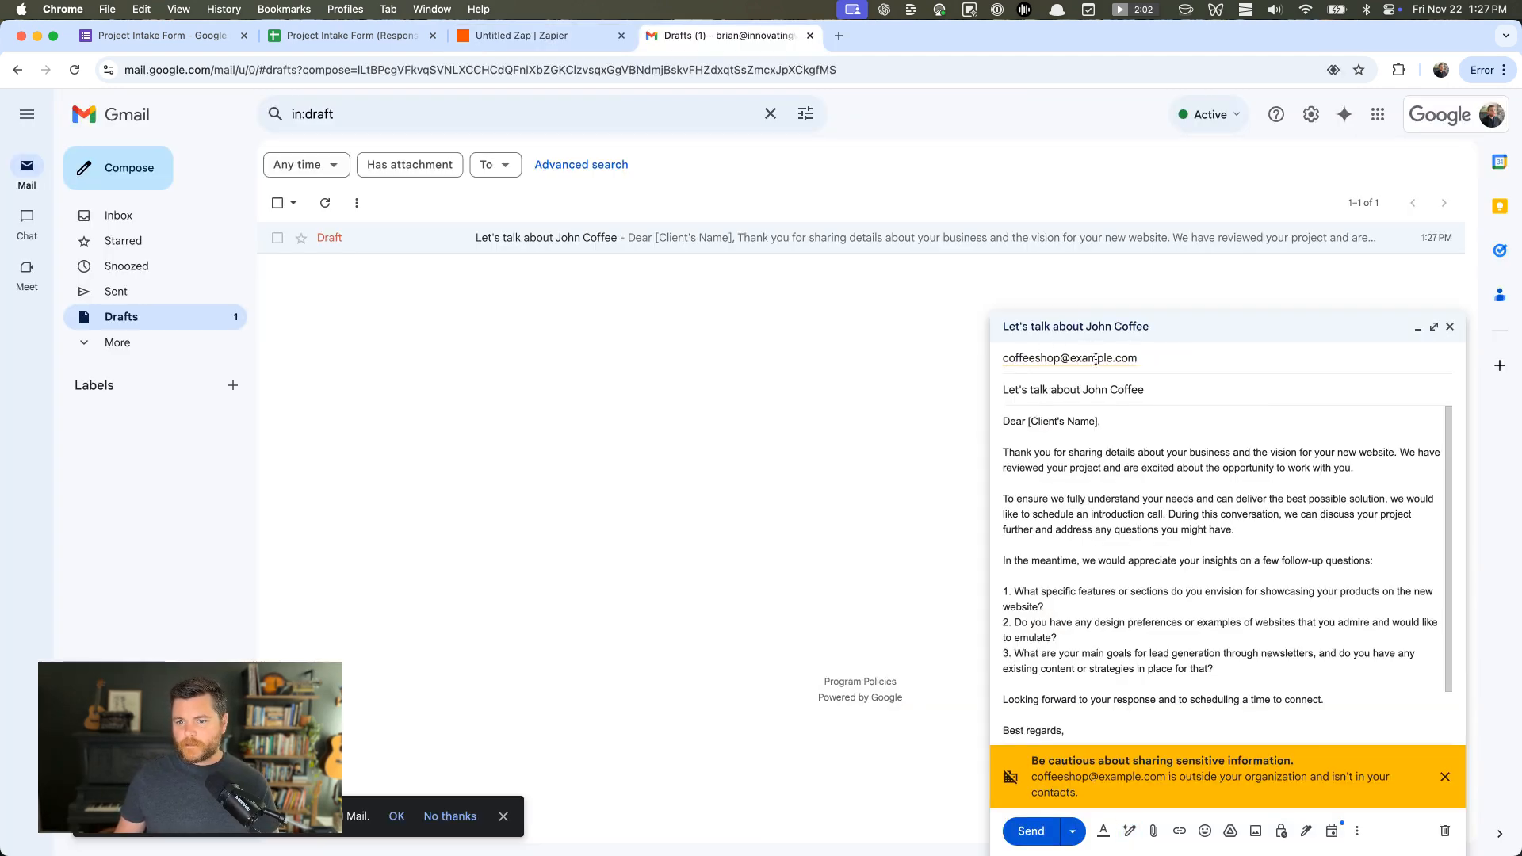
scroll(1127, 499, down, 2)
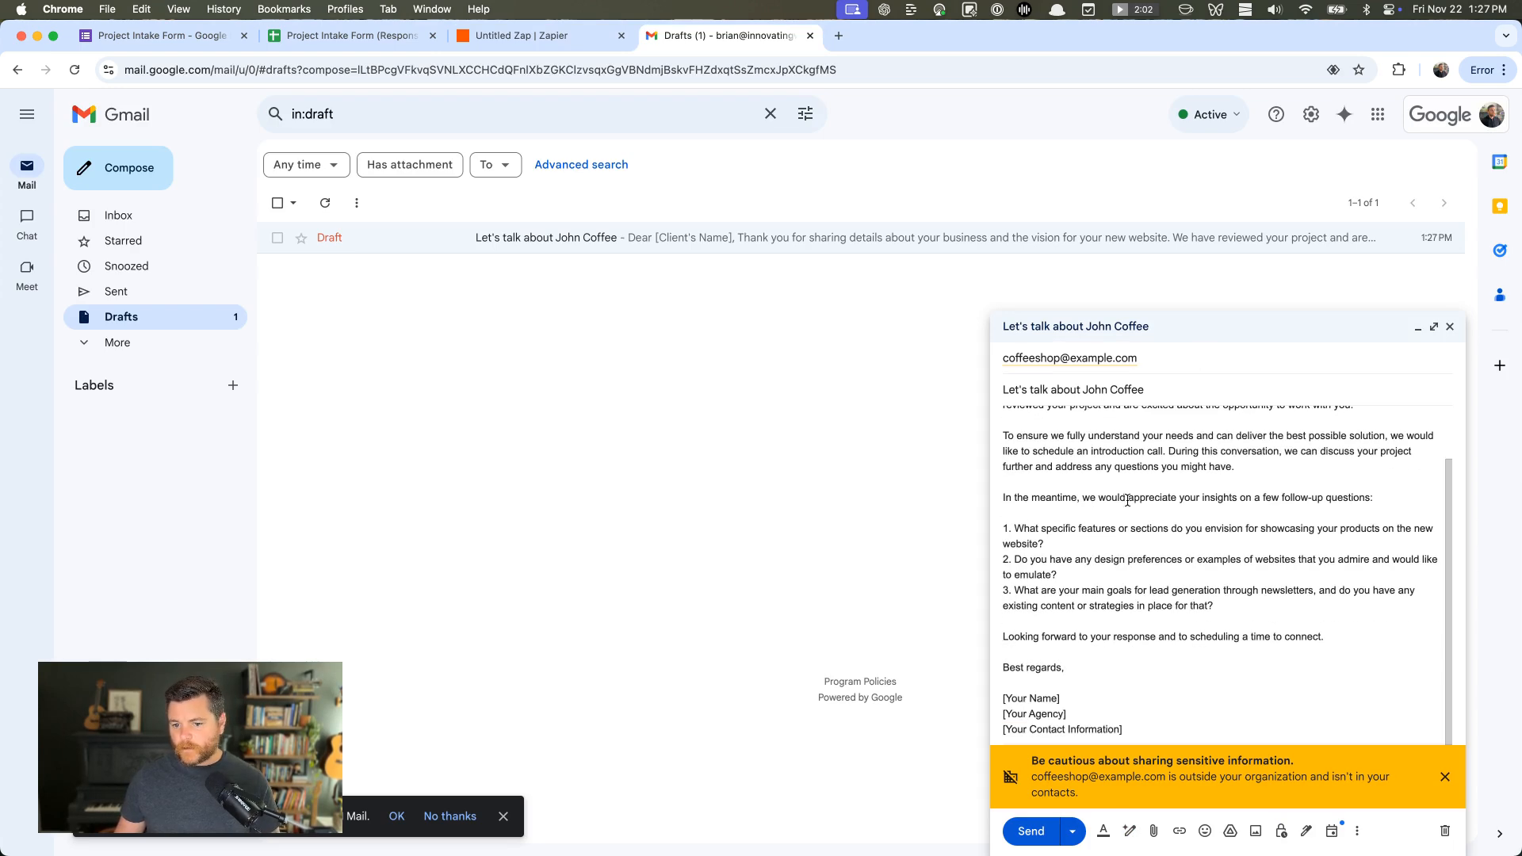
click(550, 41)
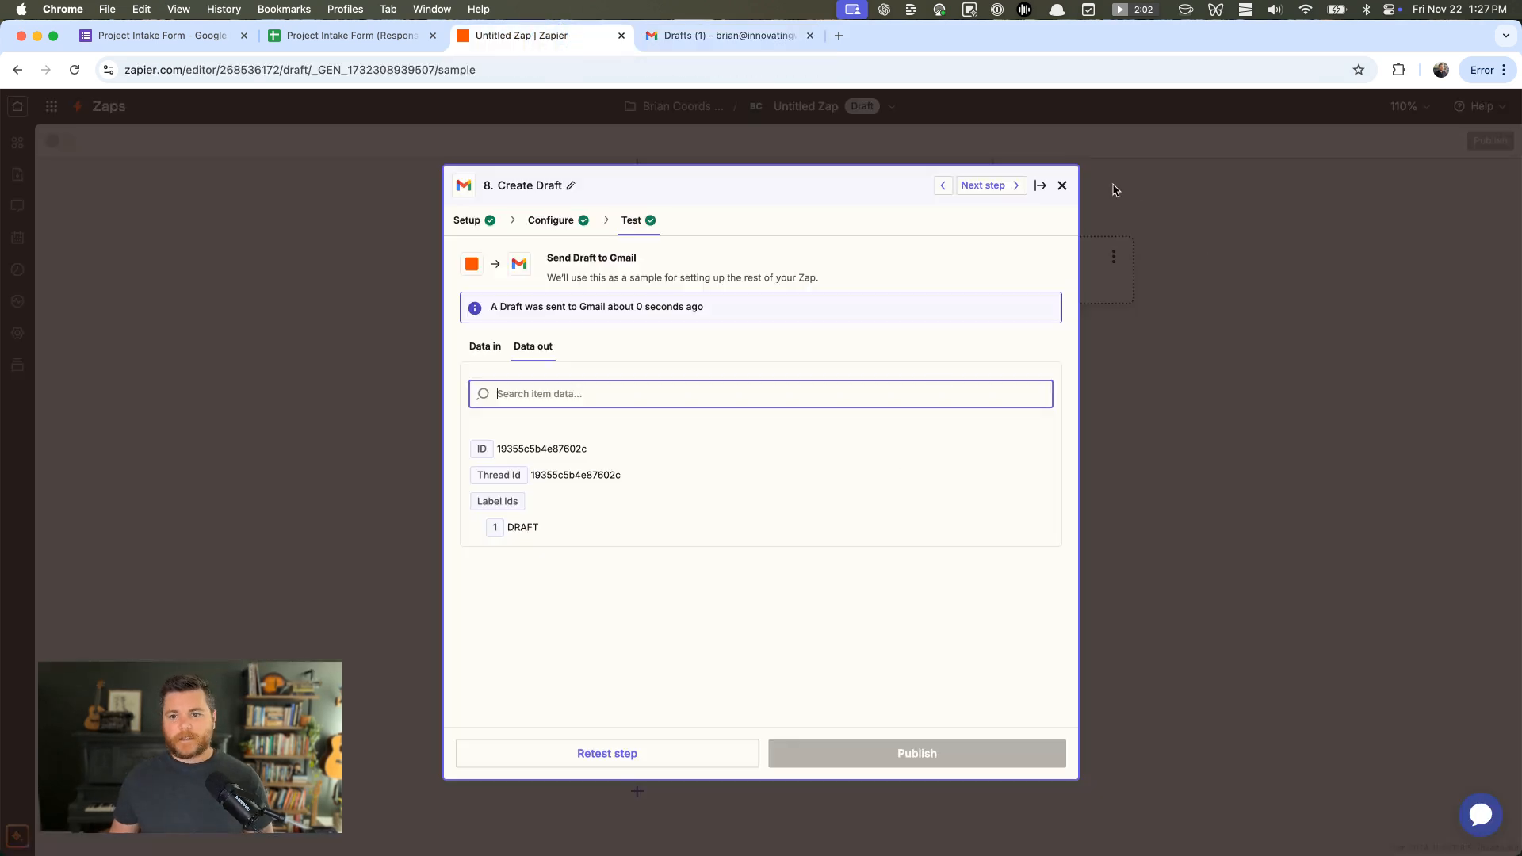
Close the Create Draft editor and add a Google Sheets action below step 8 in the same path
click(1062, 184)
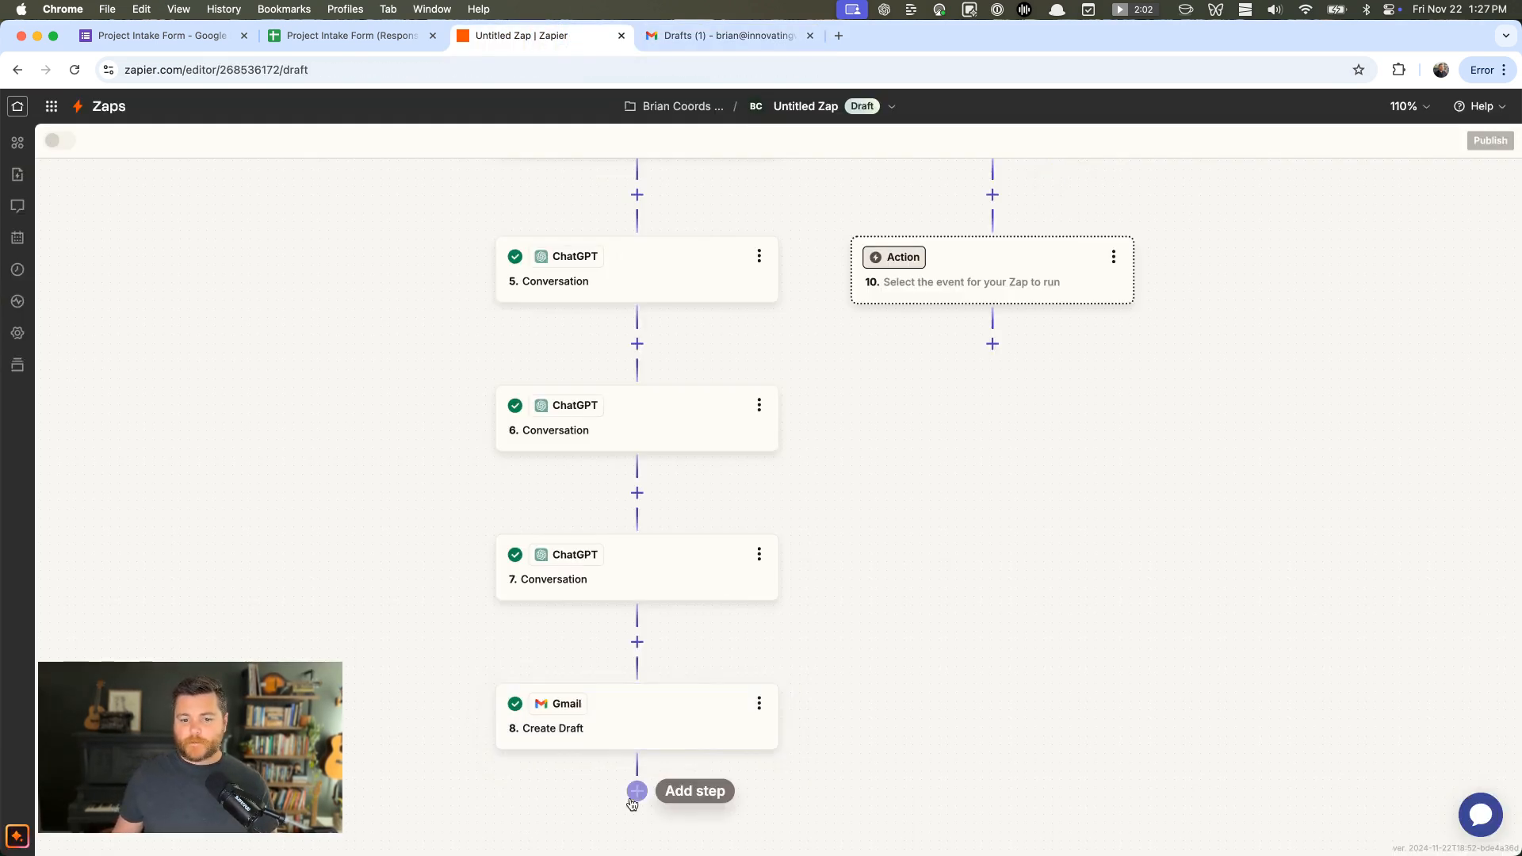
scroll(1045, 404, down, 3)
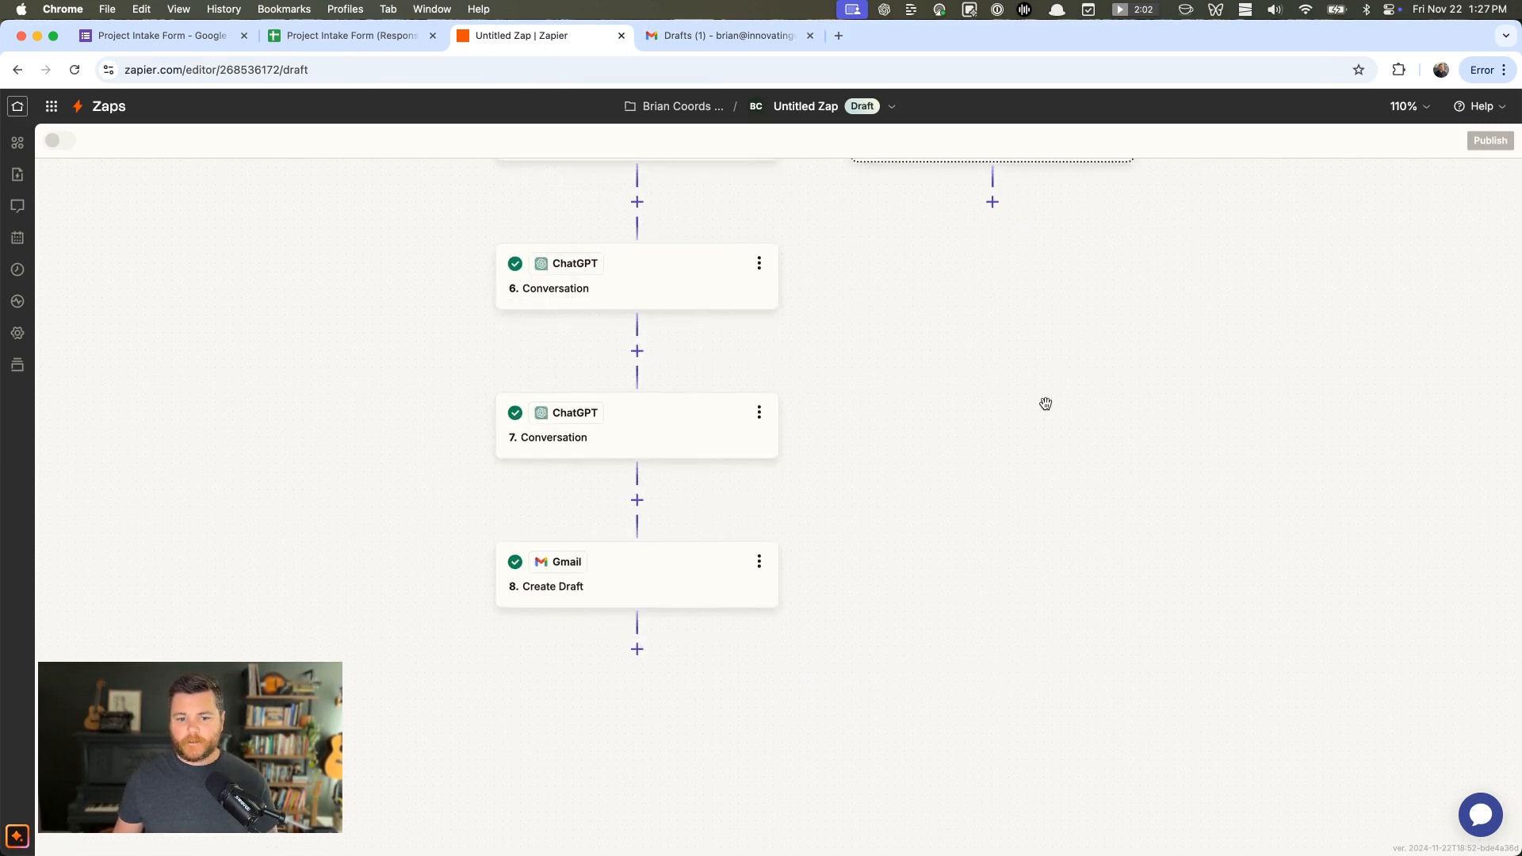
click(637, 649)
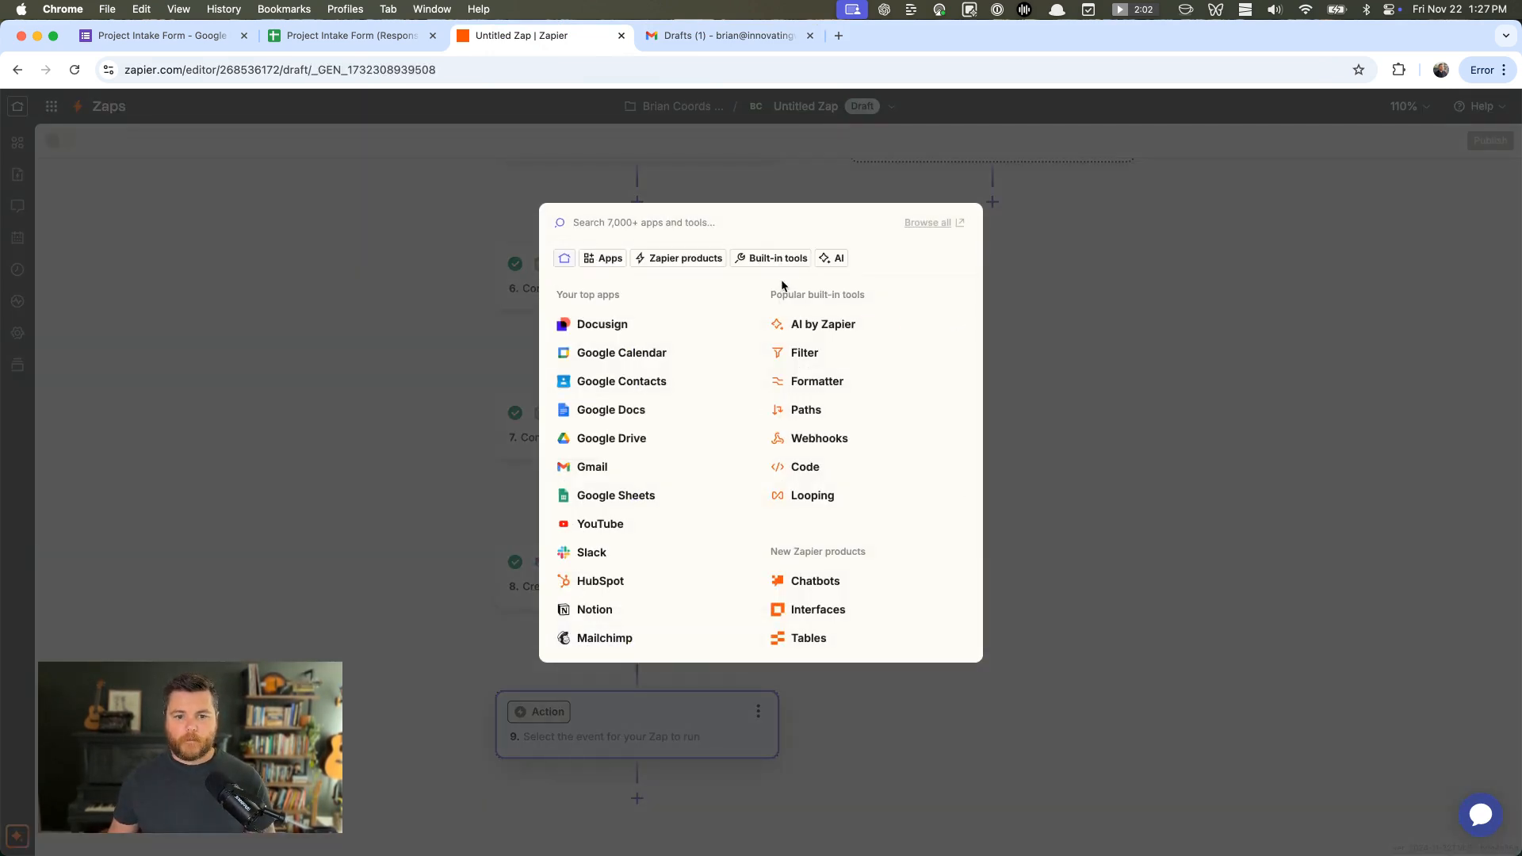
click(629, 496)
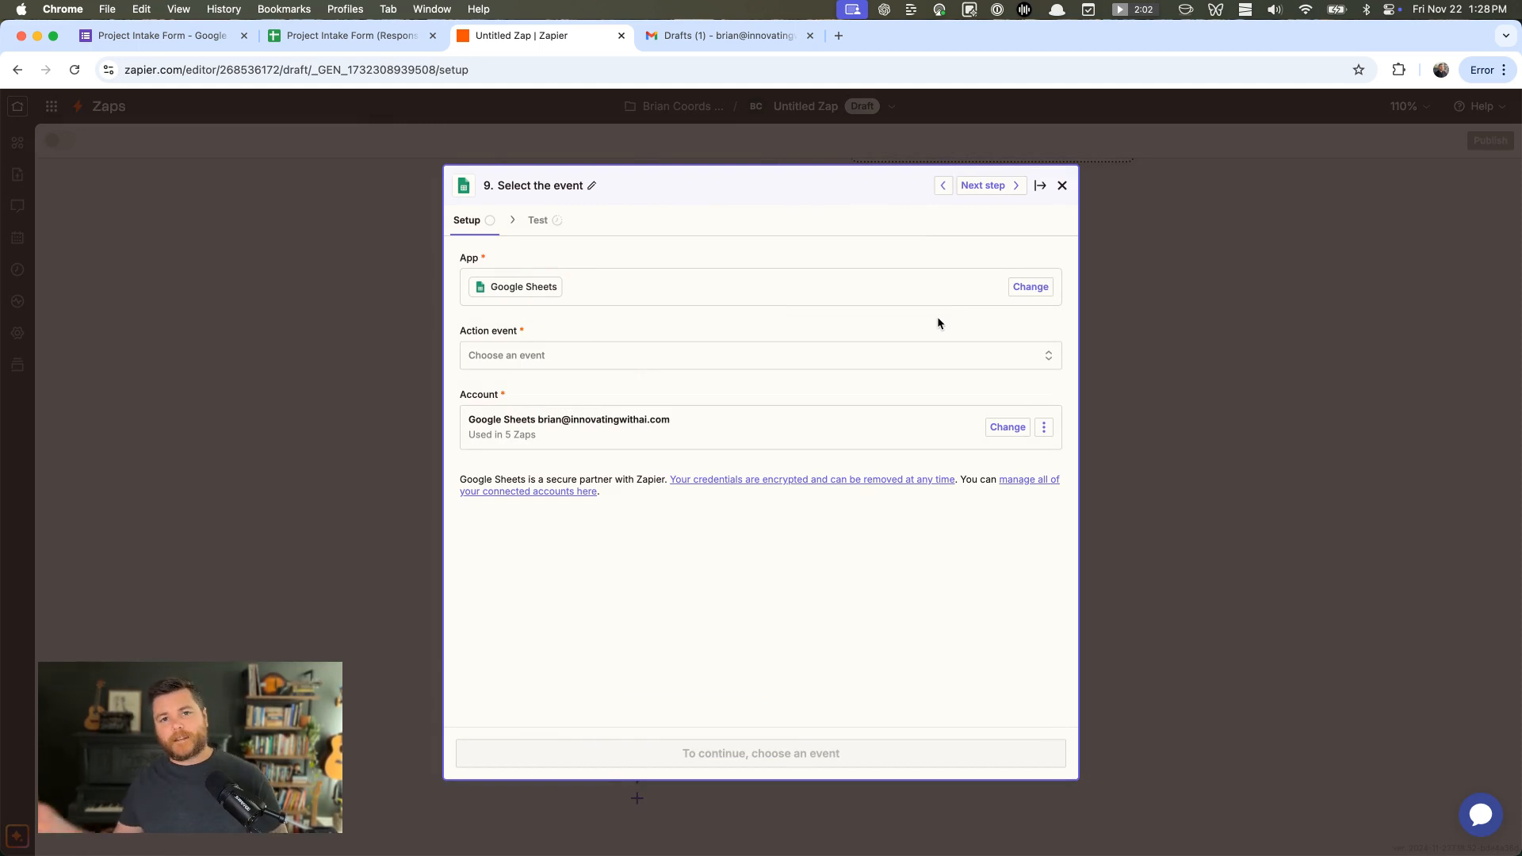
Check the projection and draft email columns in the responses sheet, and set step 9's event to Update Spreadsheet Row, continuing to its configuration
click(349, 35)
scroll(1109, 475, right, 10)
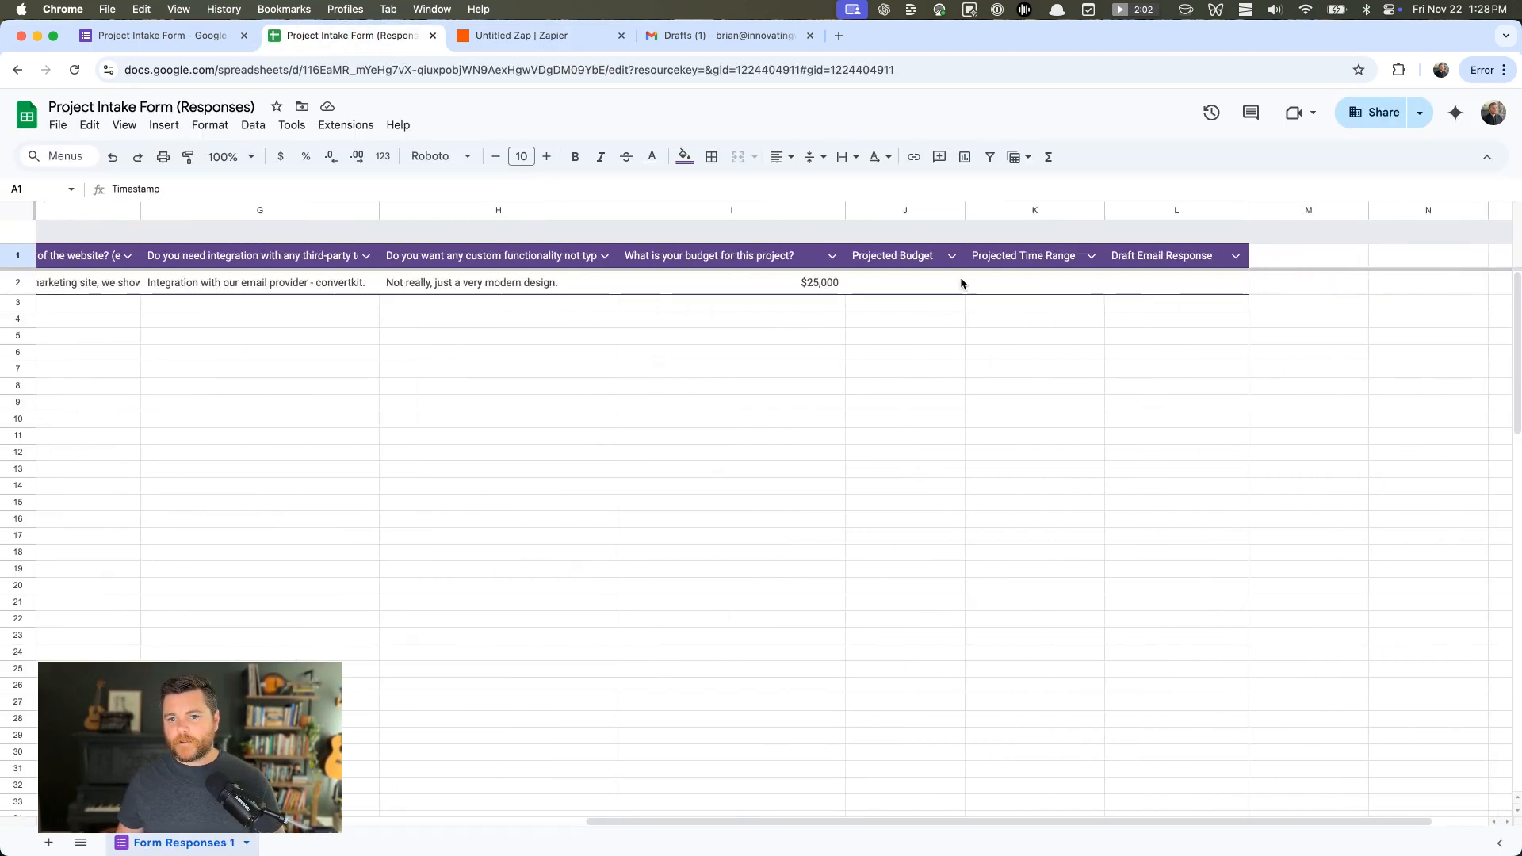
click(504, 35)
click(575, 354)
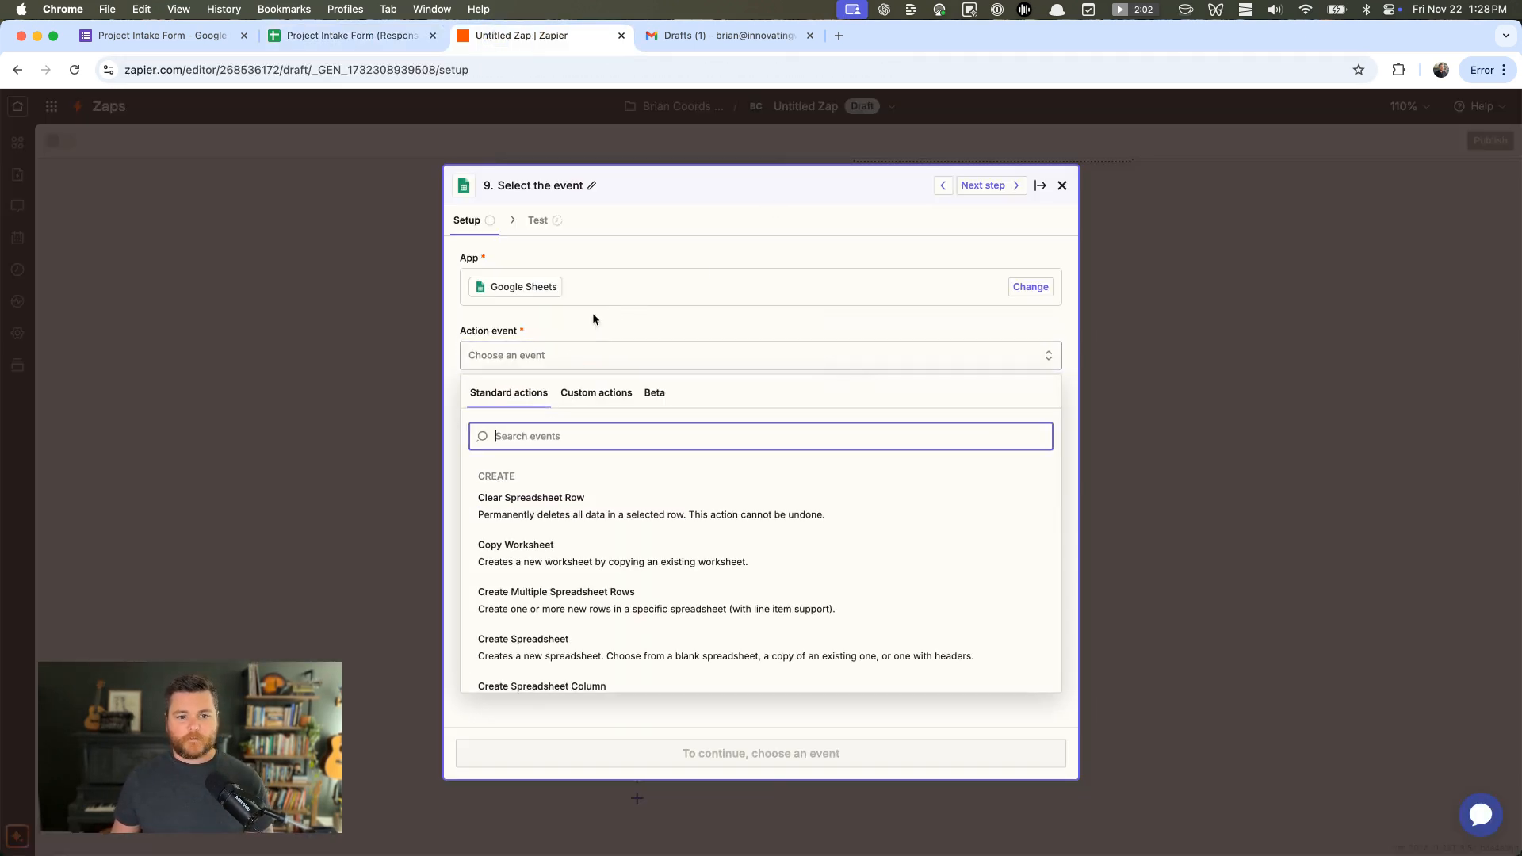
text(upda)
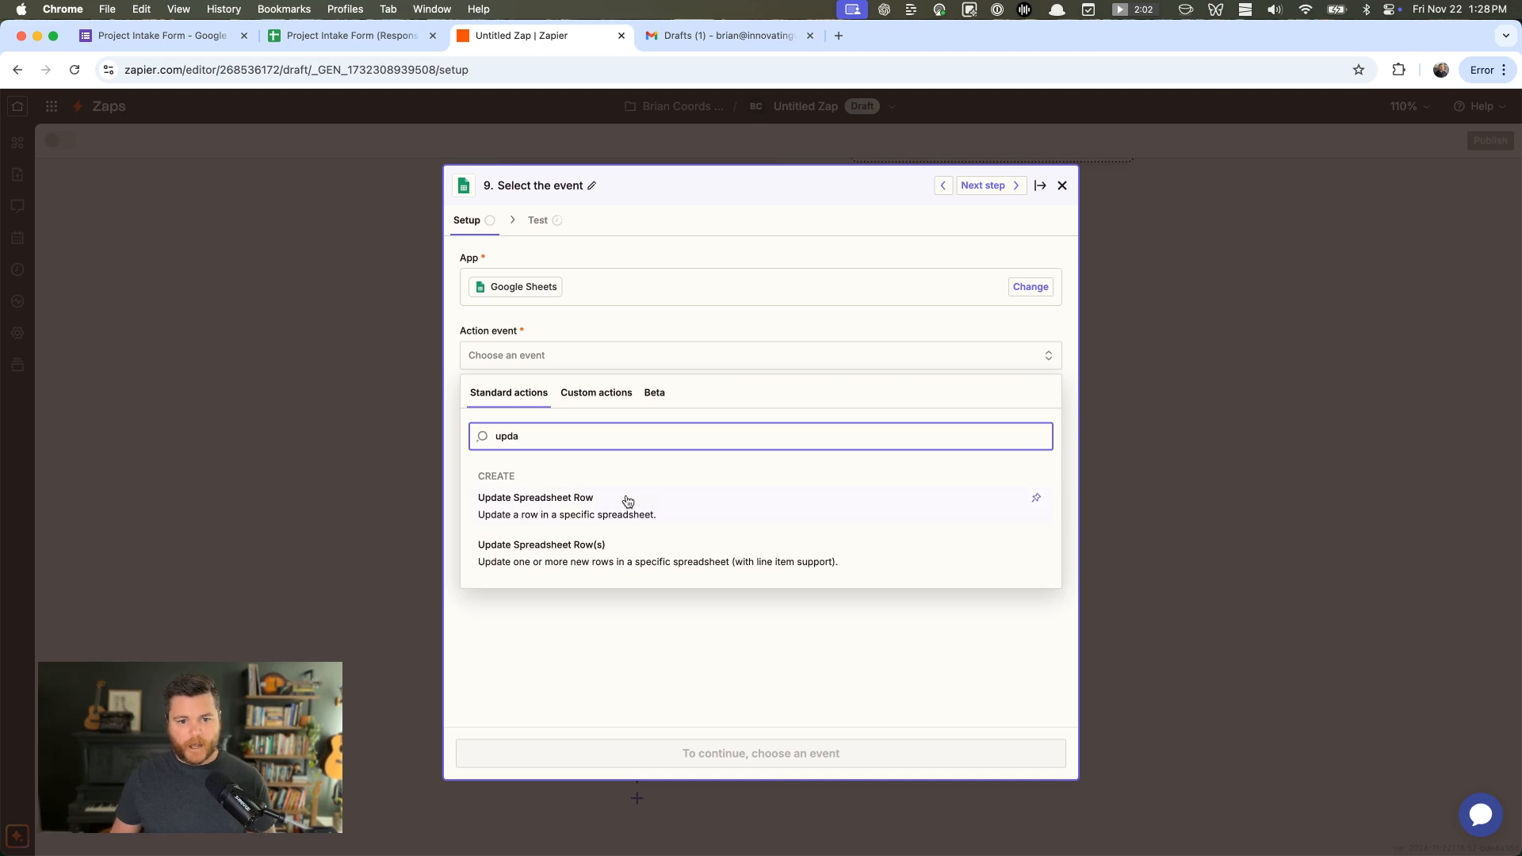
click(566, 498)
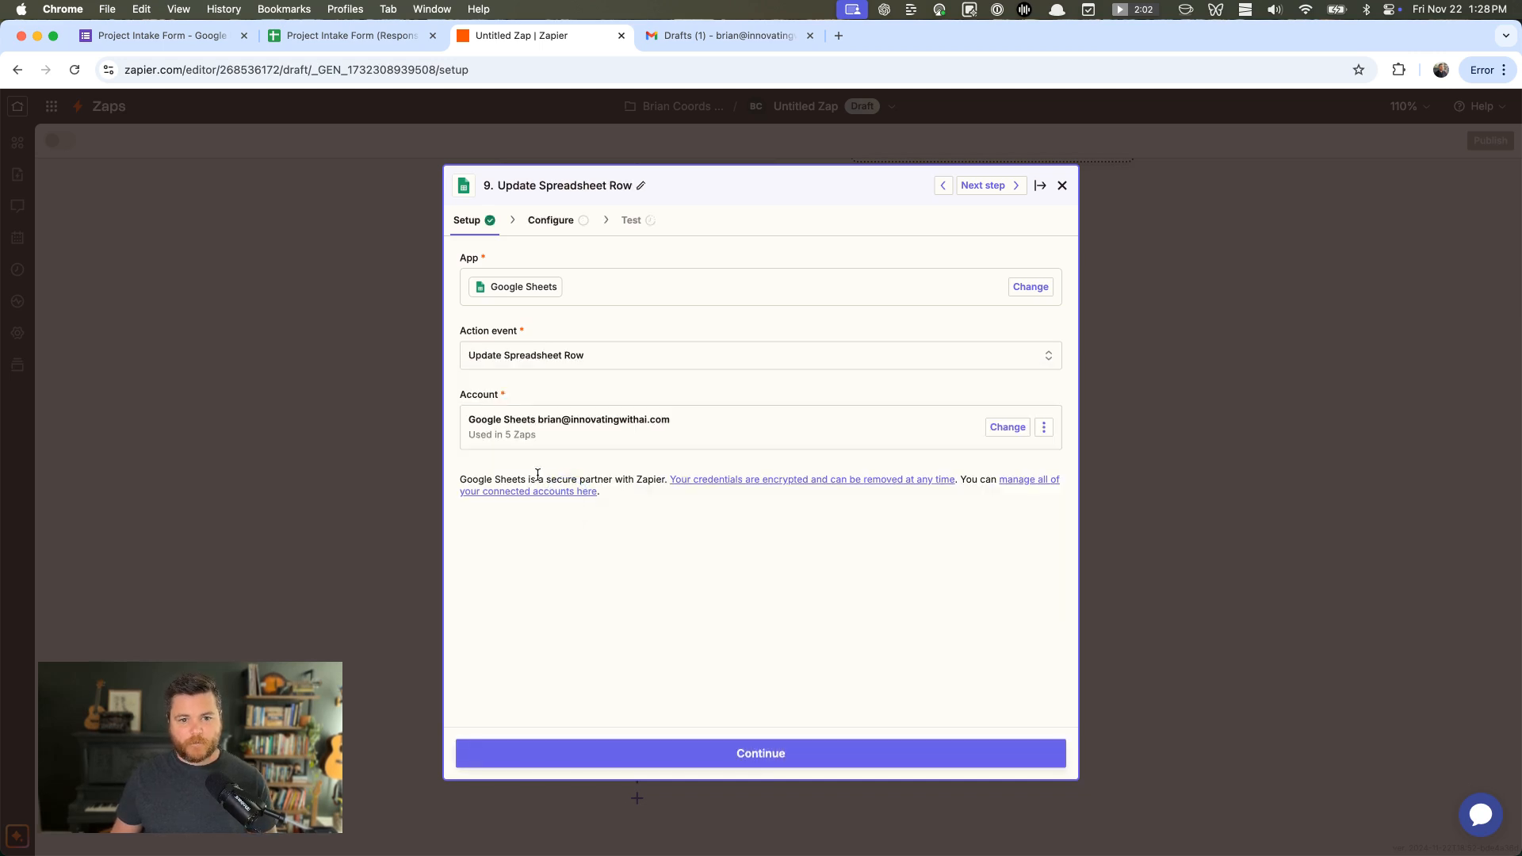
click(797, 753)
Target My Google Drive, the Project Intake Form (Responses) spreadsheet and the Form Responses 1 worksheet, and examine the Zap loop warning
click(499, 282)
click(547, 362)
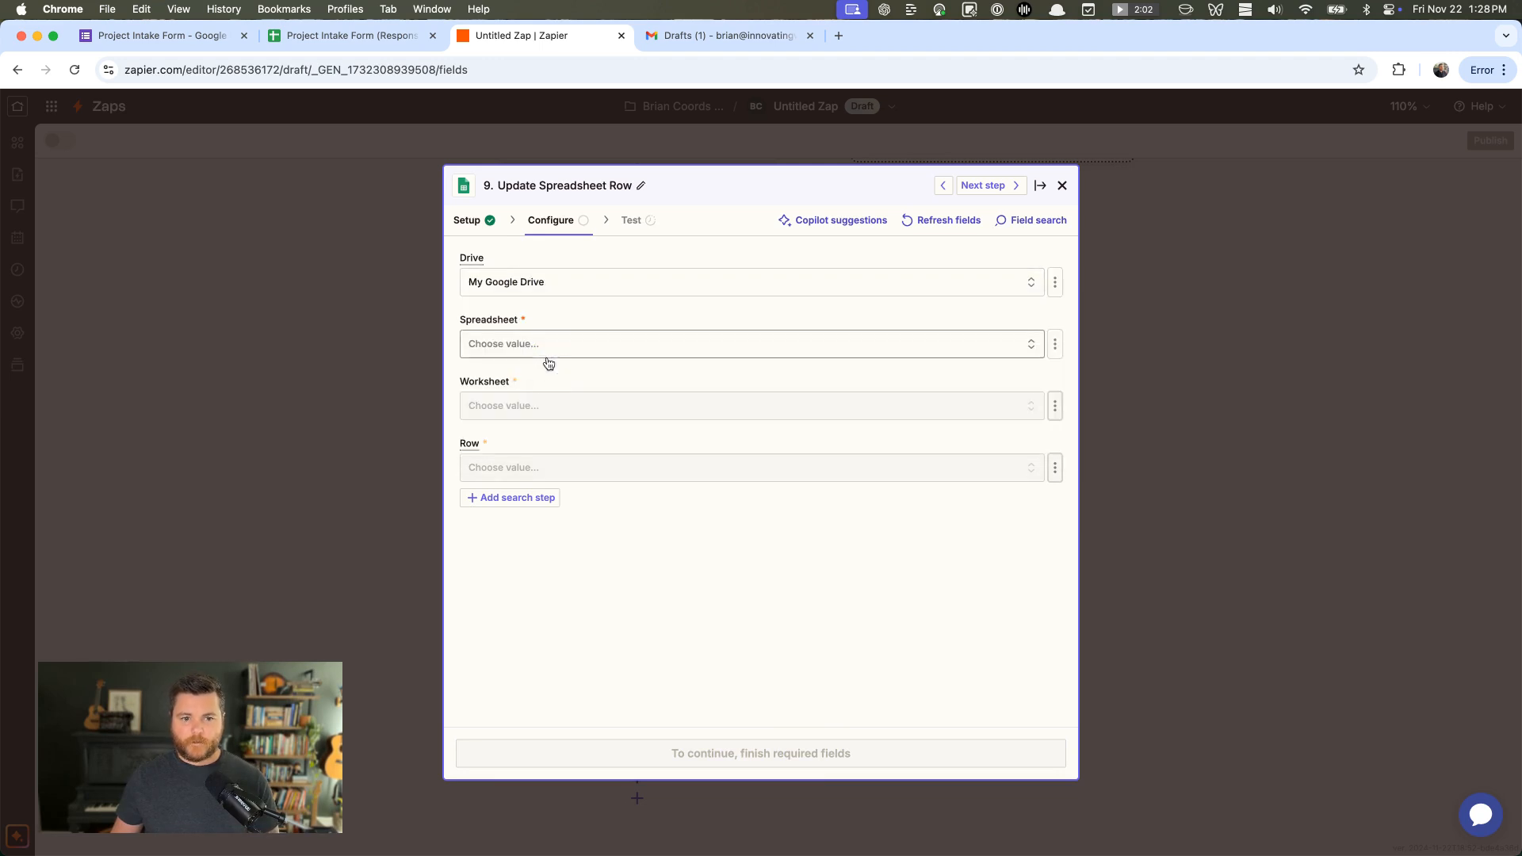
click(657, 352)
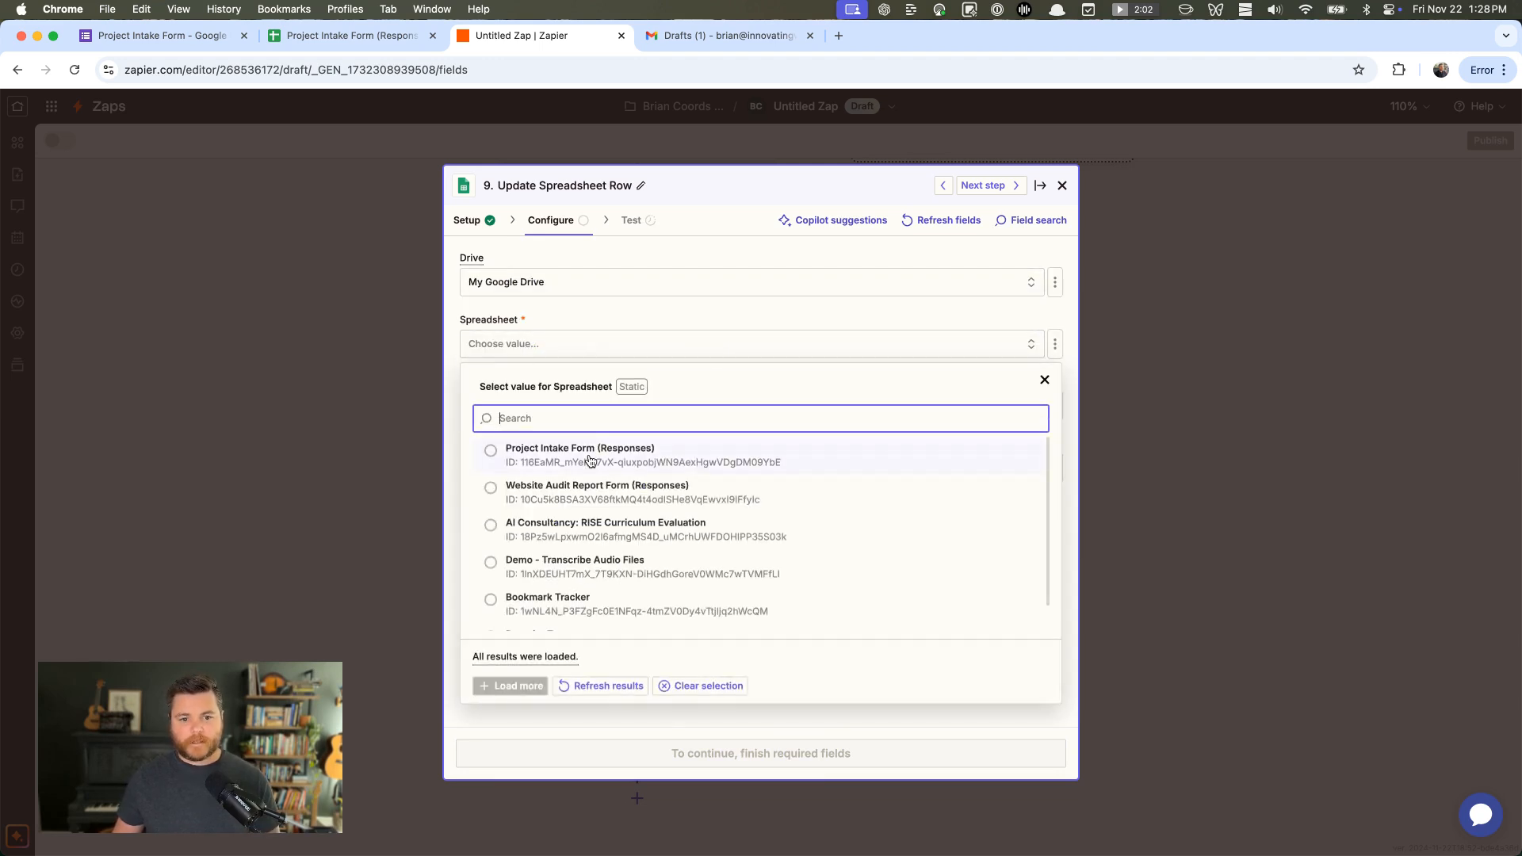
click(589, 456)
click(614, 476)
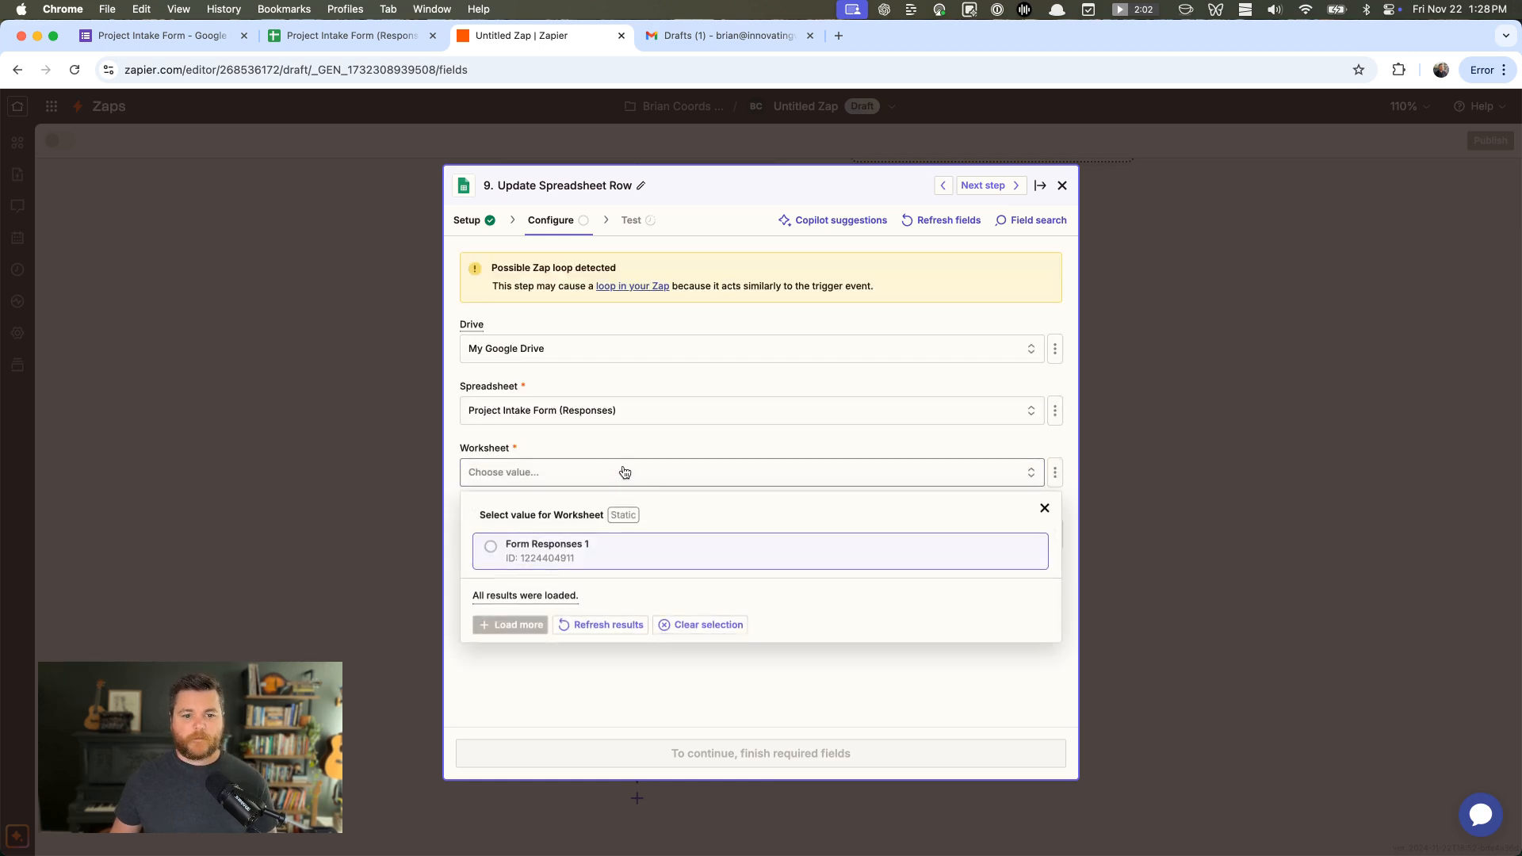
click(533, 556)
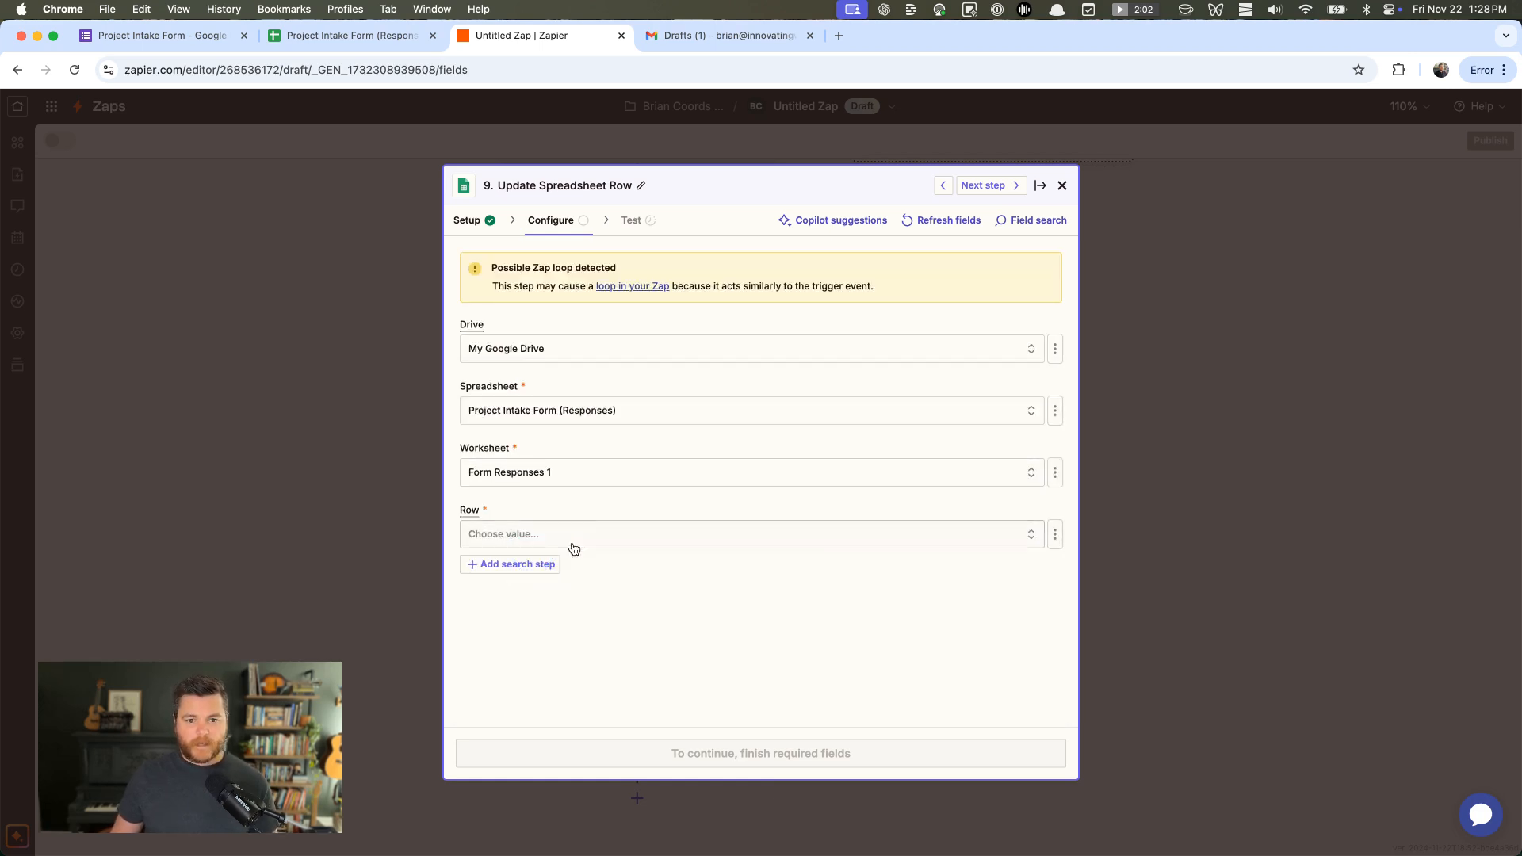
drag(495, 265, 533, 280)
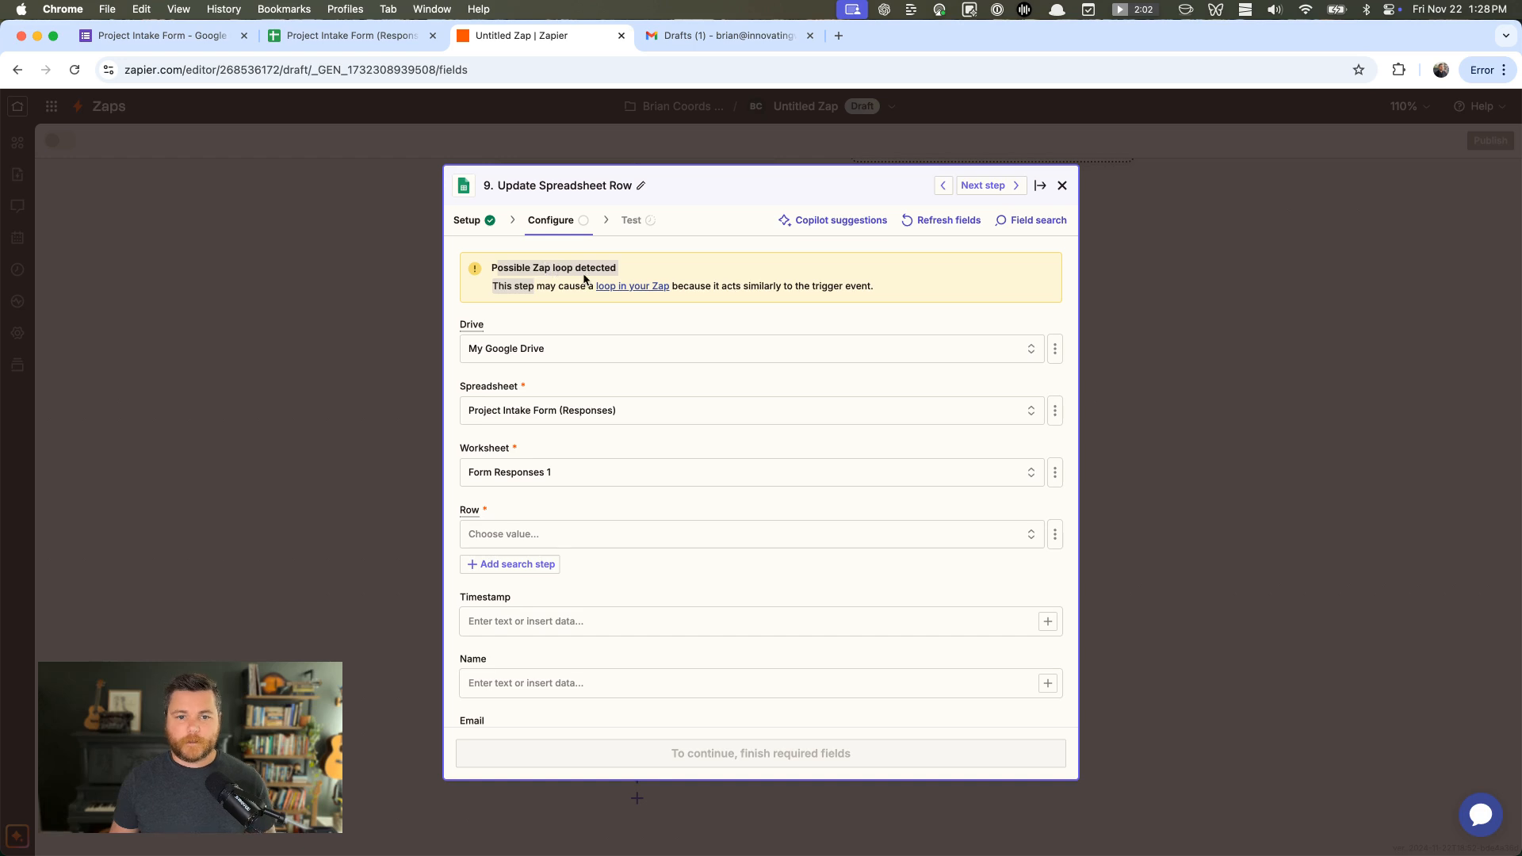
Change the Row field of the Update Spreadsheet Row step from a static to a custom value
scroll(547, 282, down, 2)
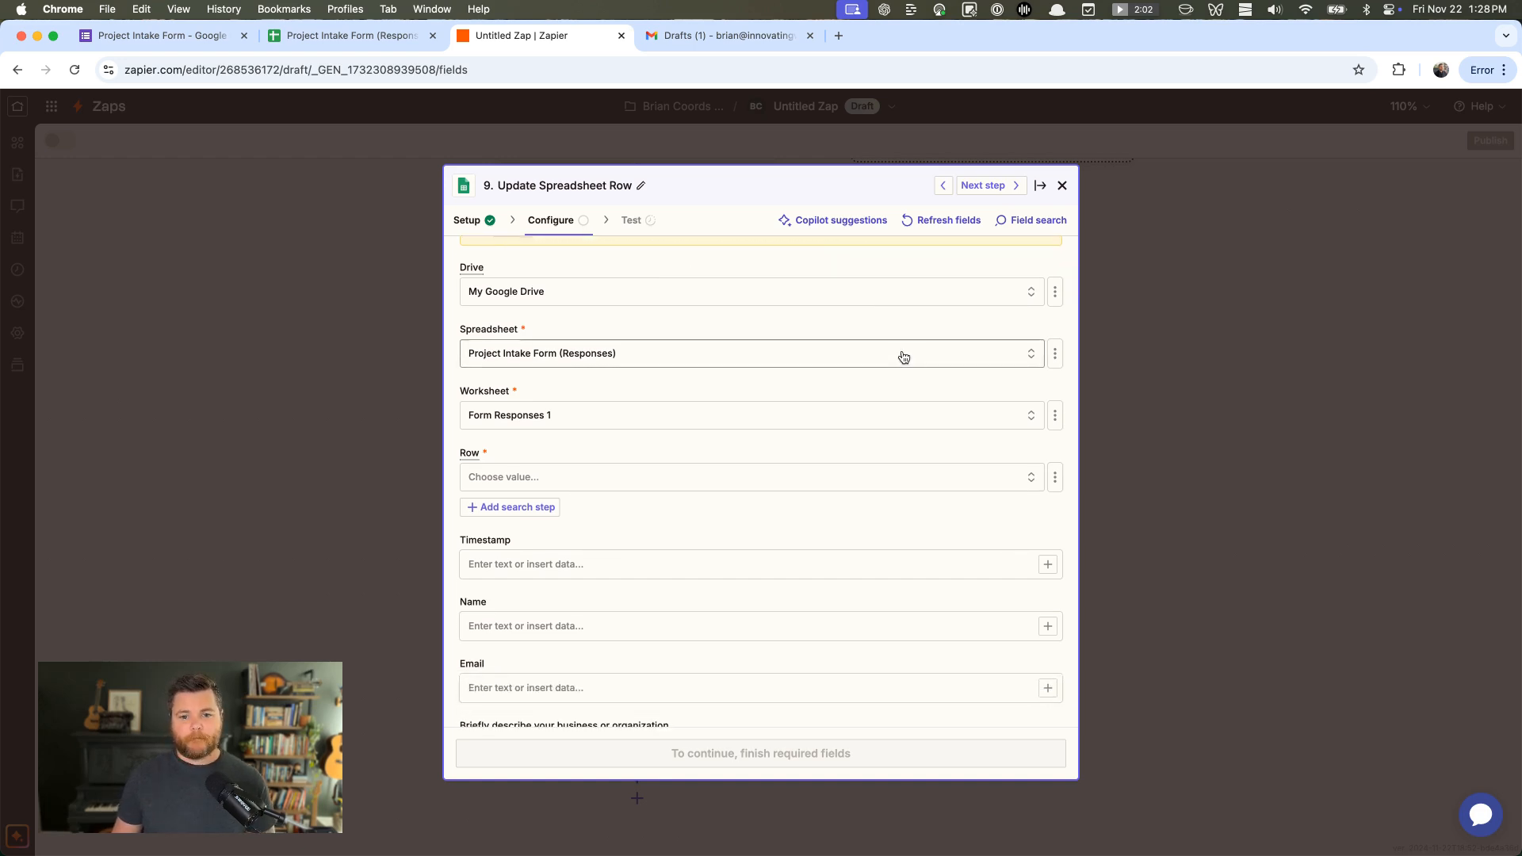
click(488, 478)
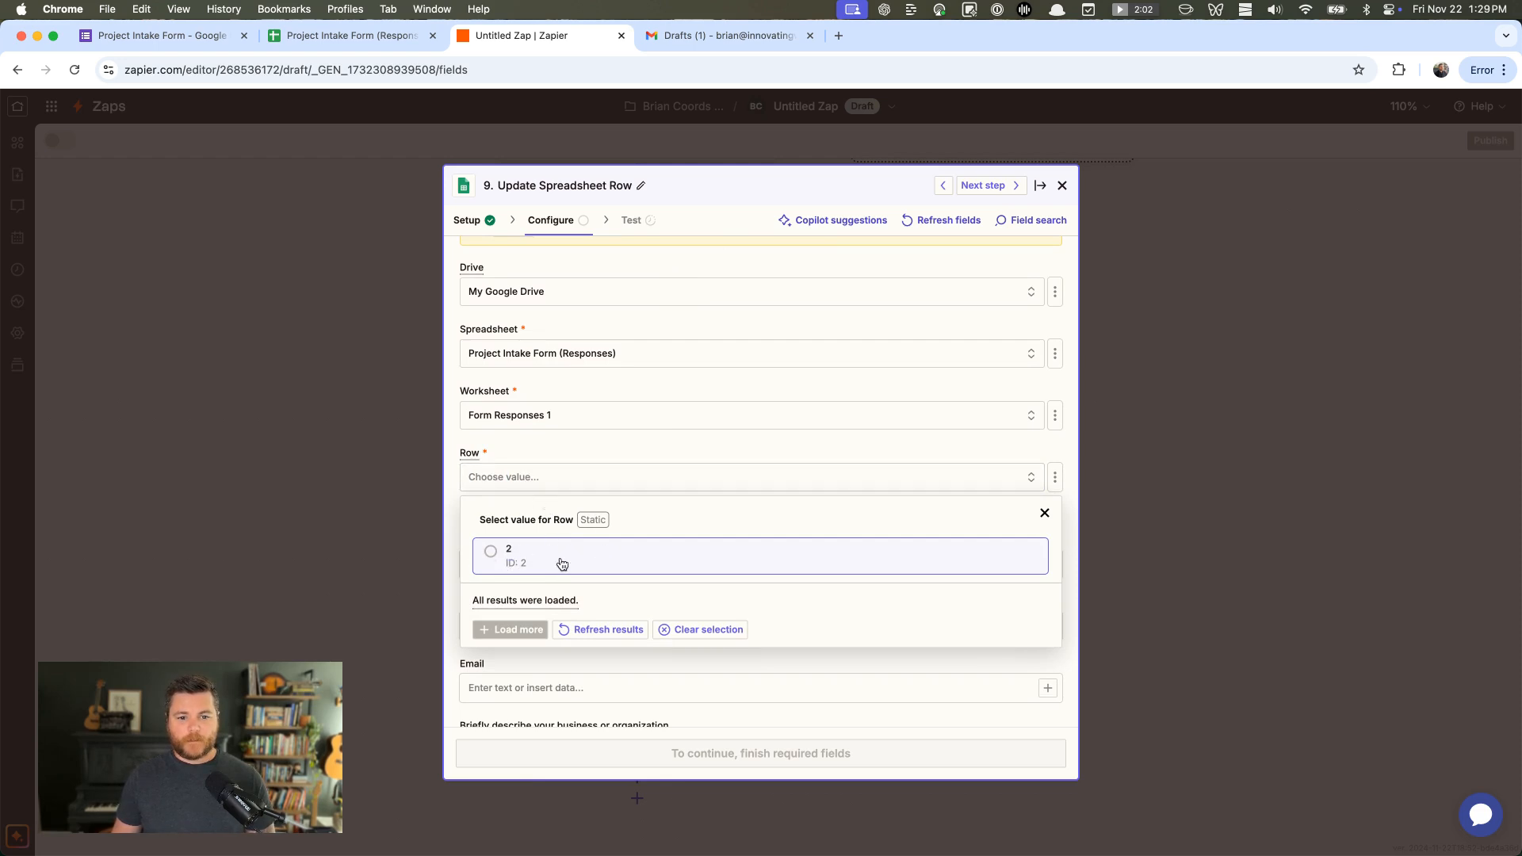
click(592, 519)
click(535, 485)
click(1055, 477)
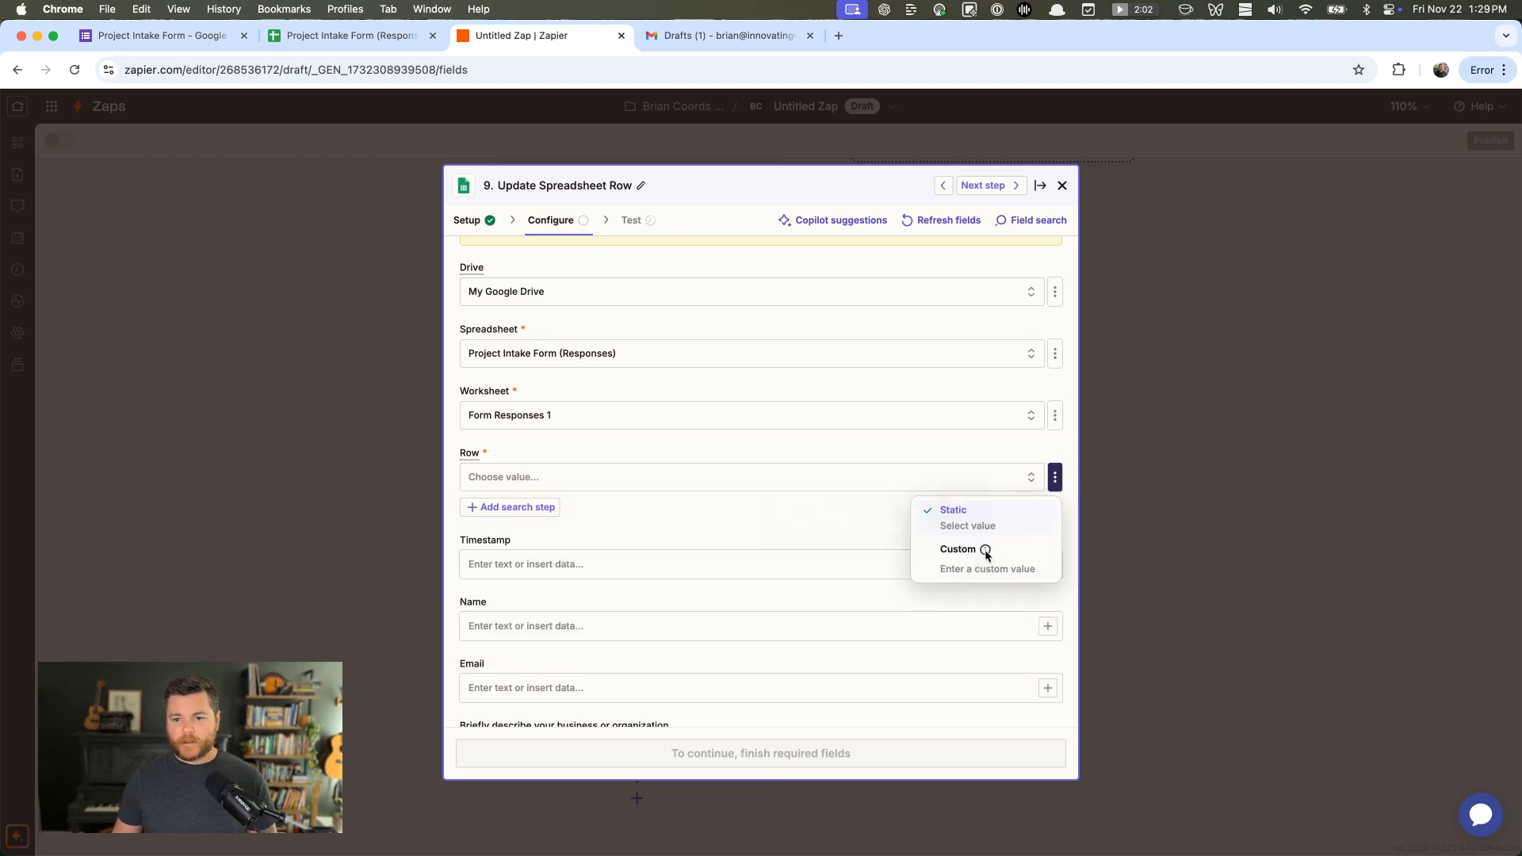
click(986, 553)
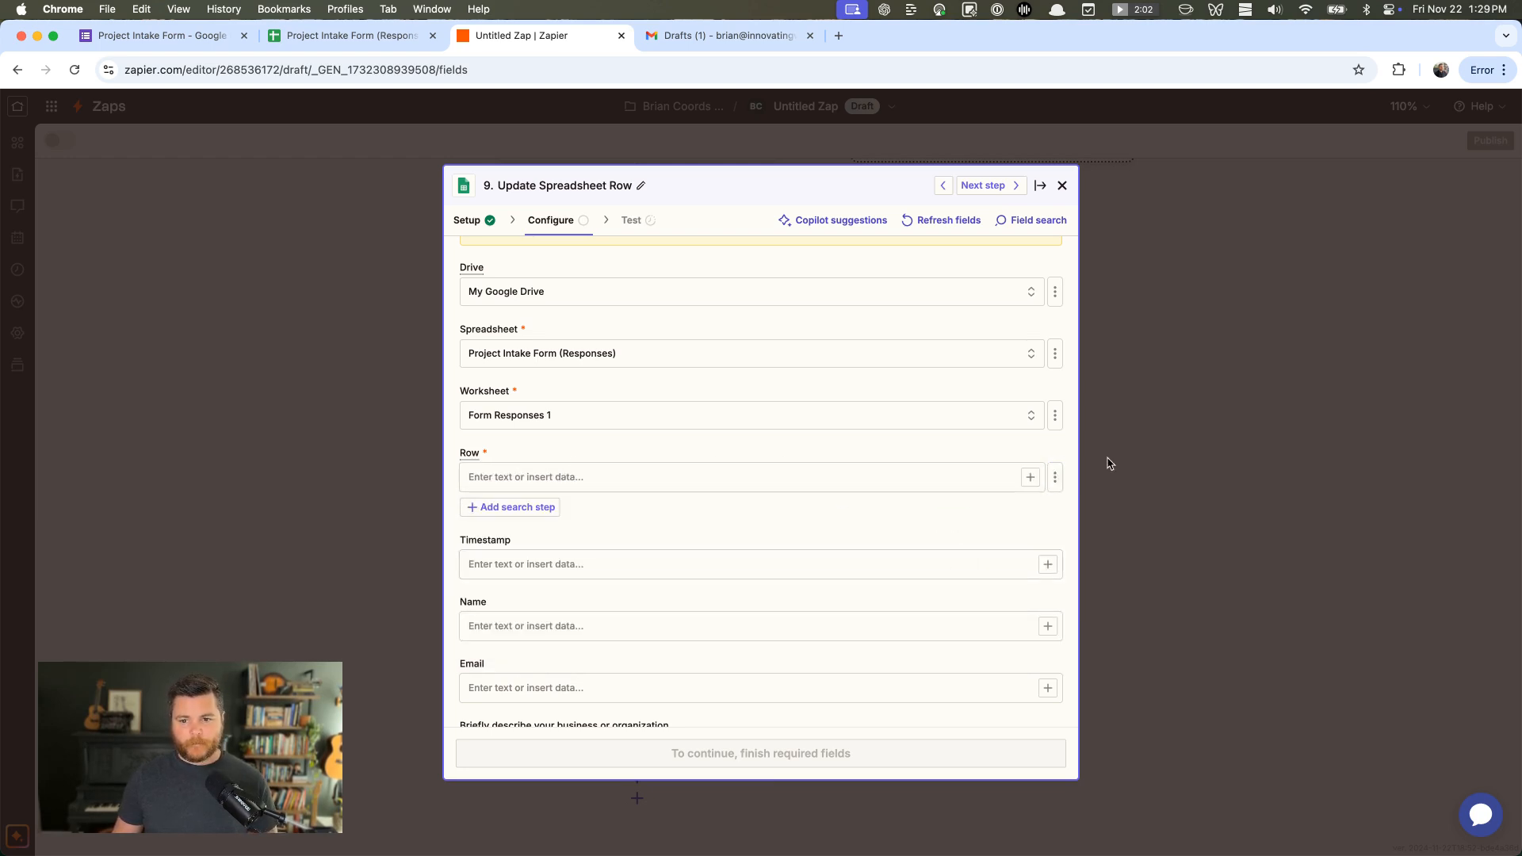
Map the Row field to the Row ID value from the New Spreadsheet Row step and continue to the test
click(1030, 479)
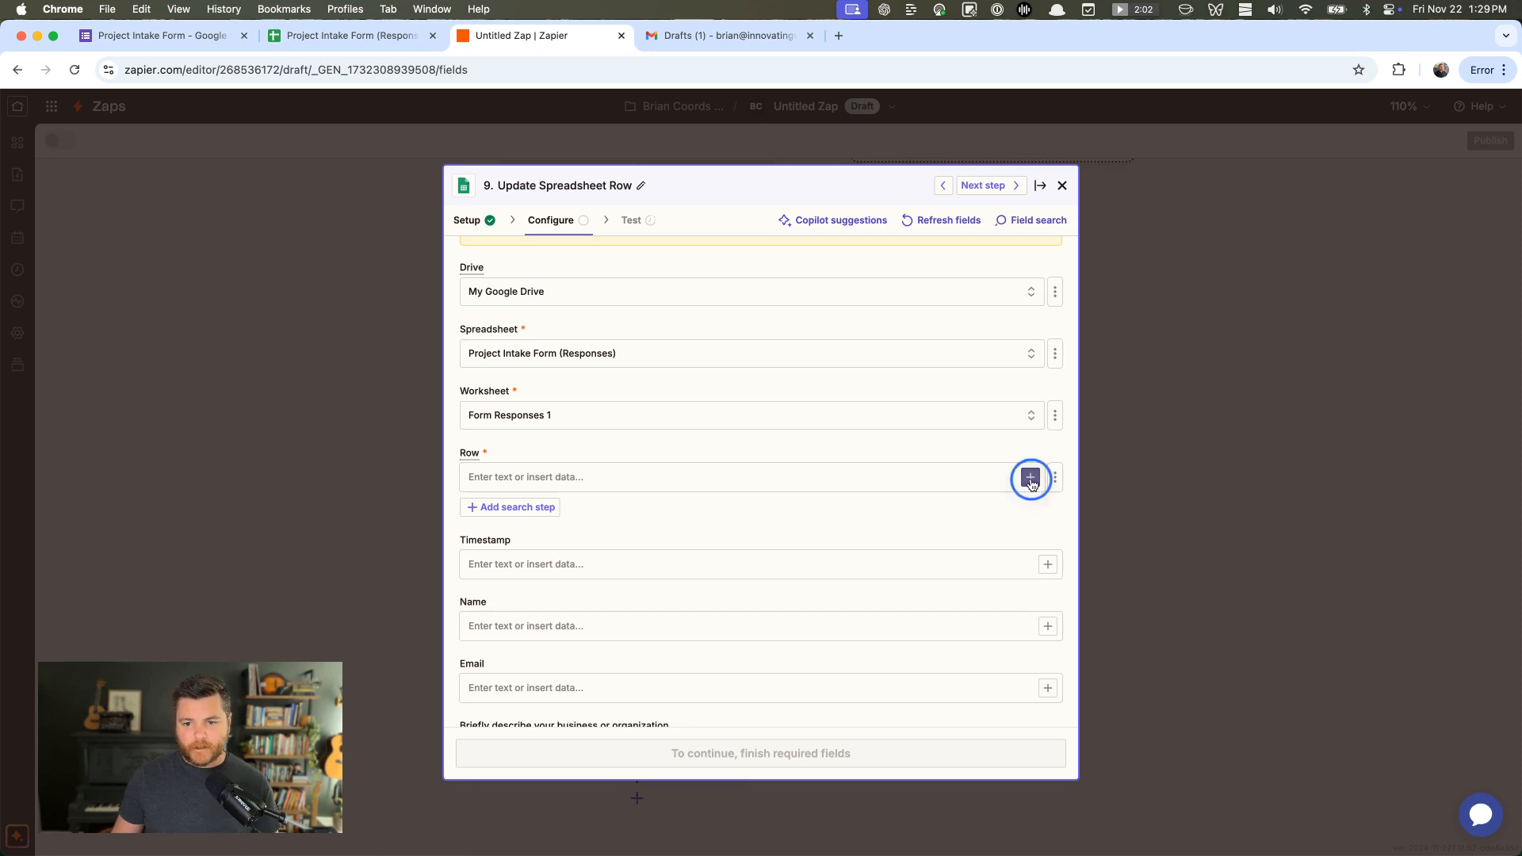
click(670, 639)
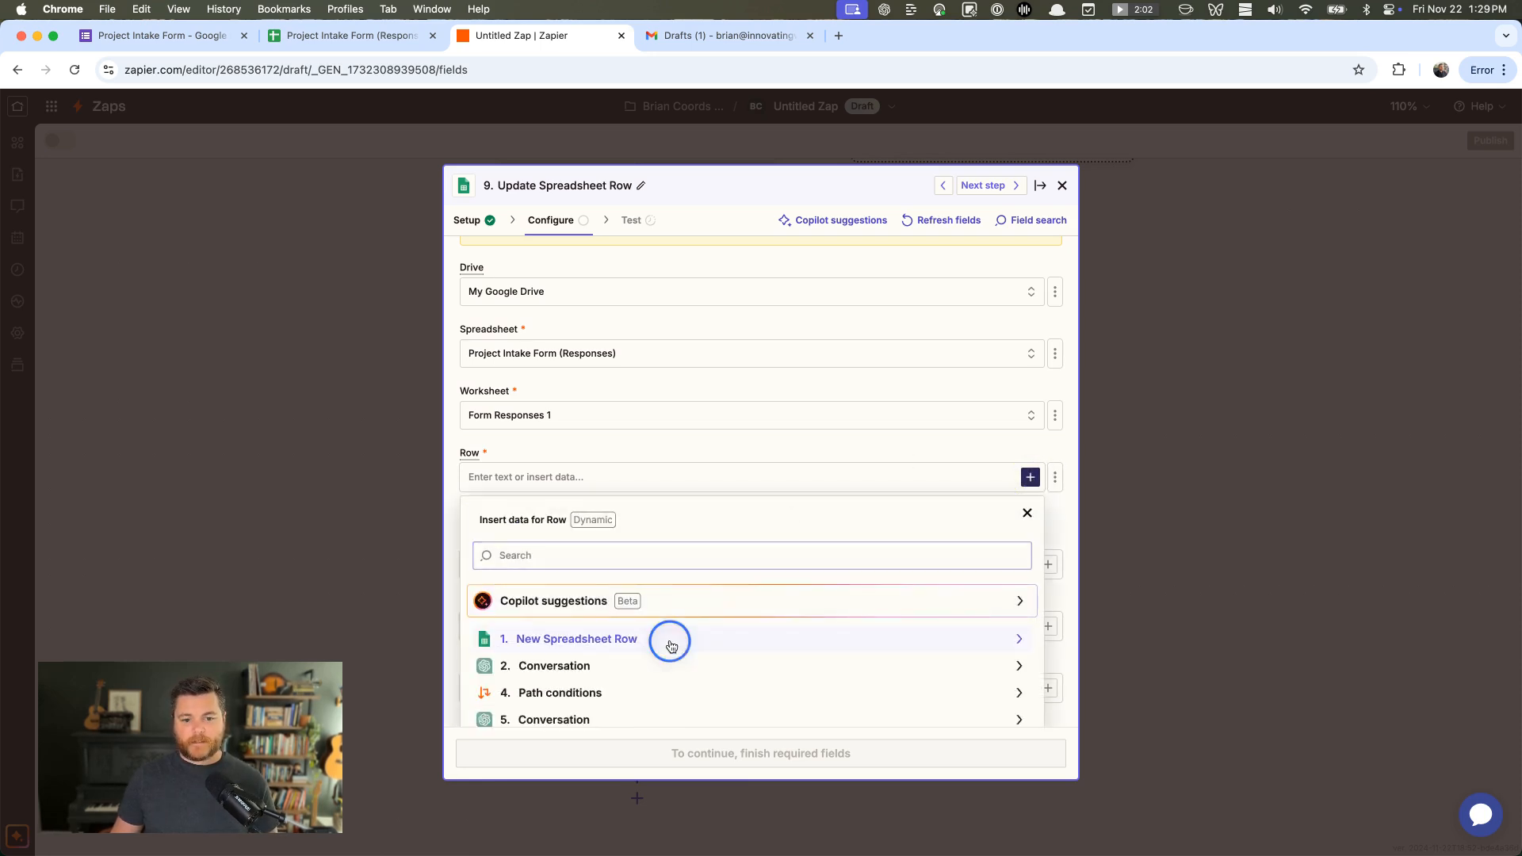
scroll(787, 587, down, 3)
scroll(796, 524, down, 4)
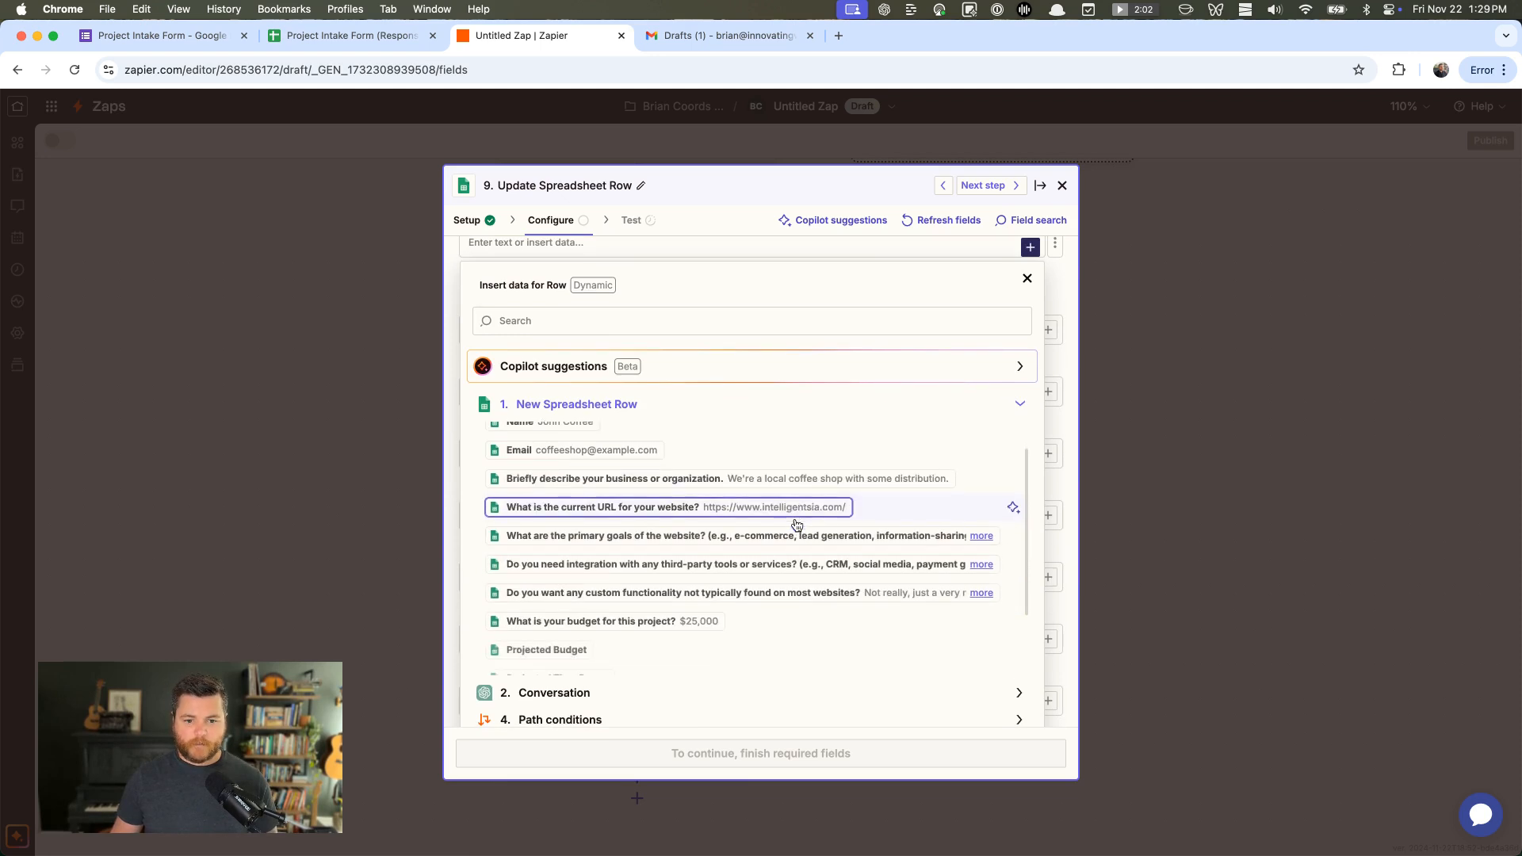
click(535, 636)
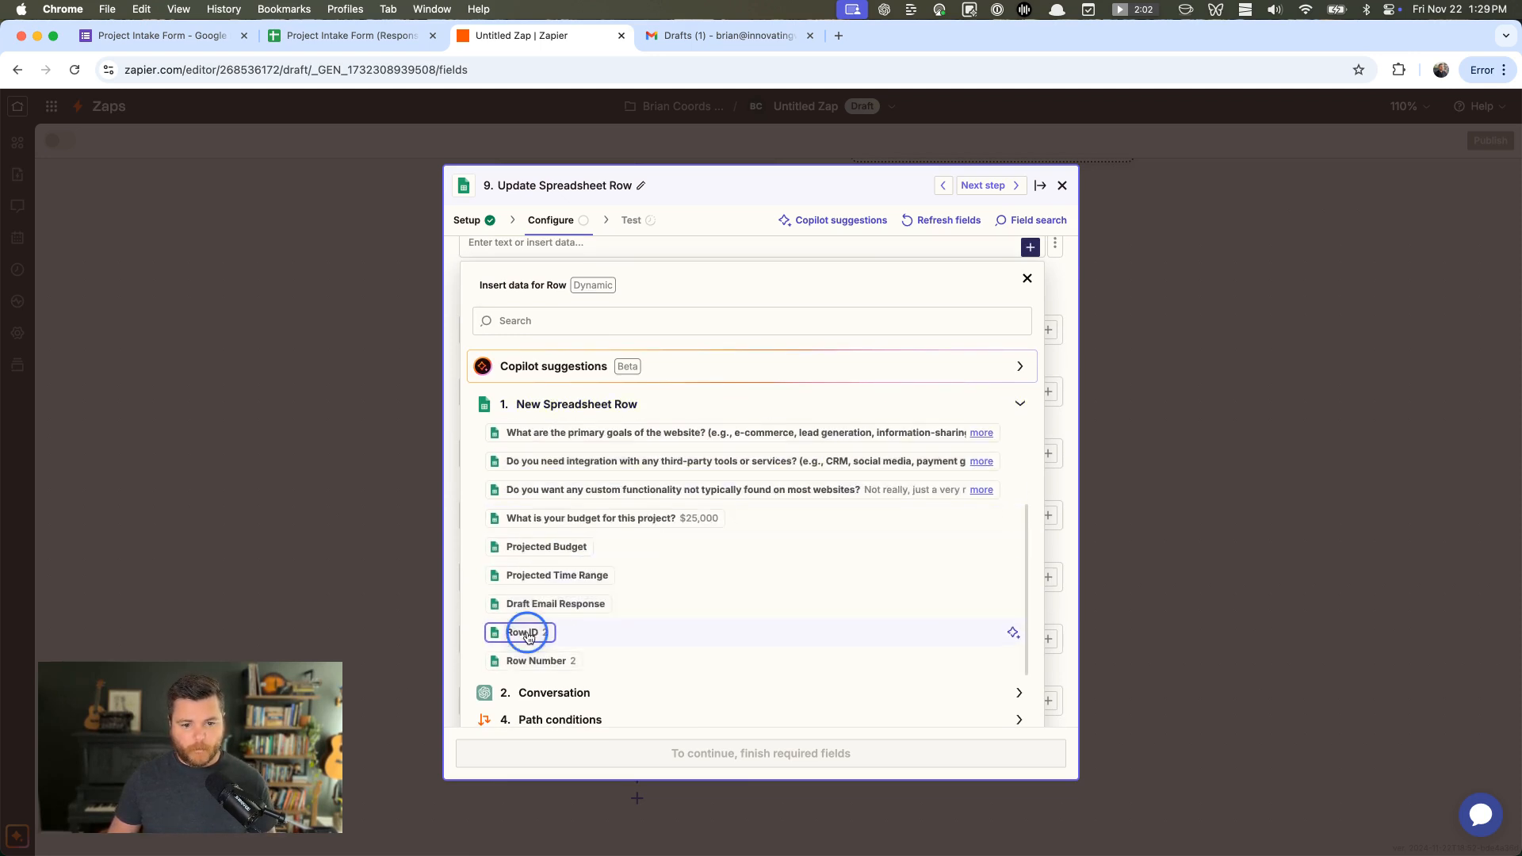
click(1027, 278)
scroll(774, 344, up, 3)
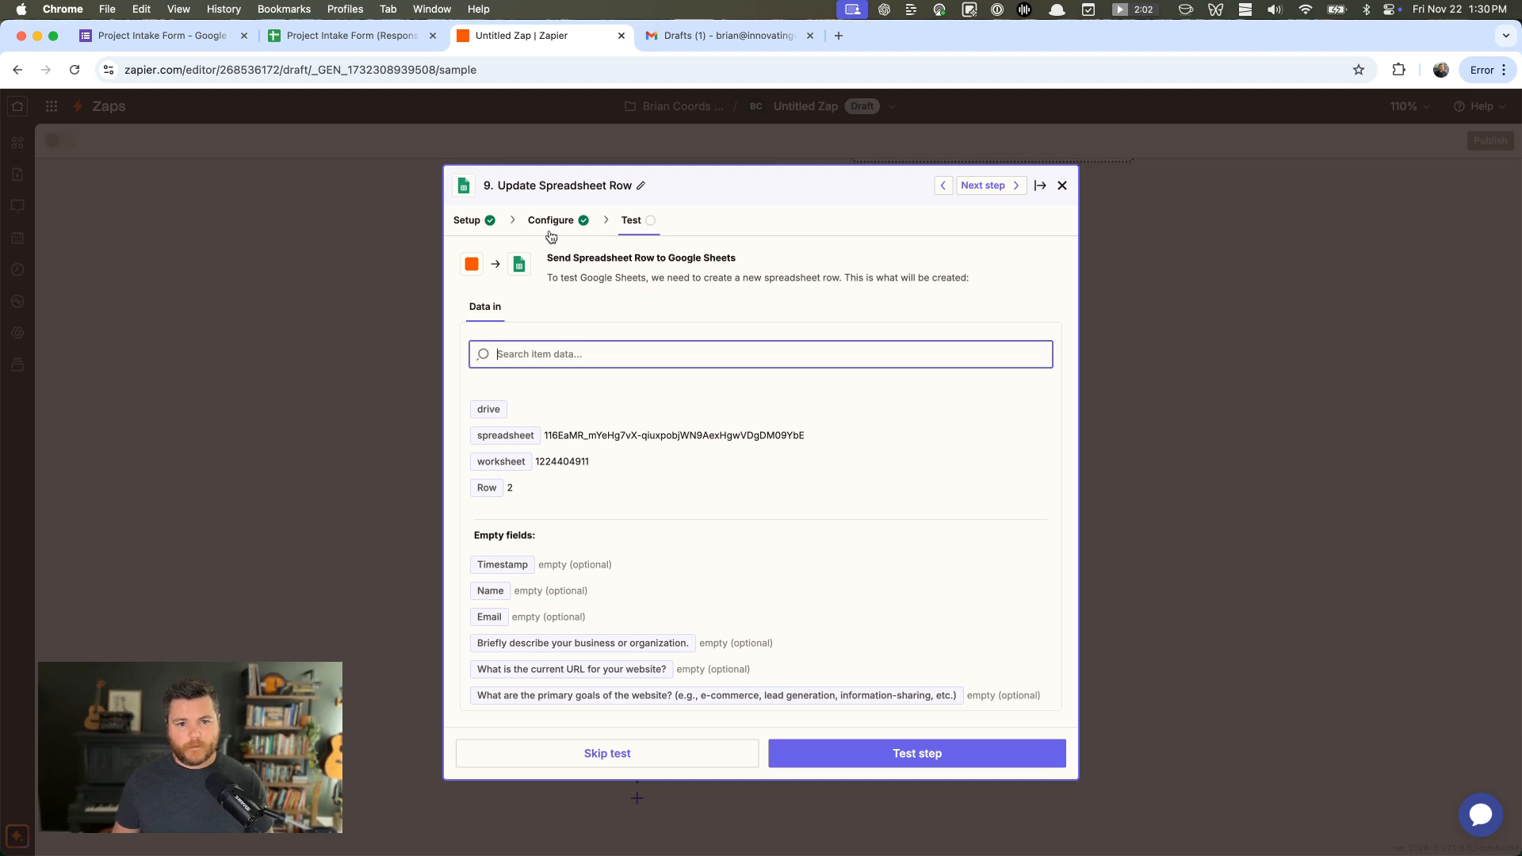
Return to the Update Spreadsheet Row configuration and map the Projected Budget field to the Reply from Conversation step 2
click(551, 224)
scroll(748, 431, down, 5)
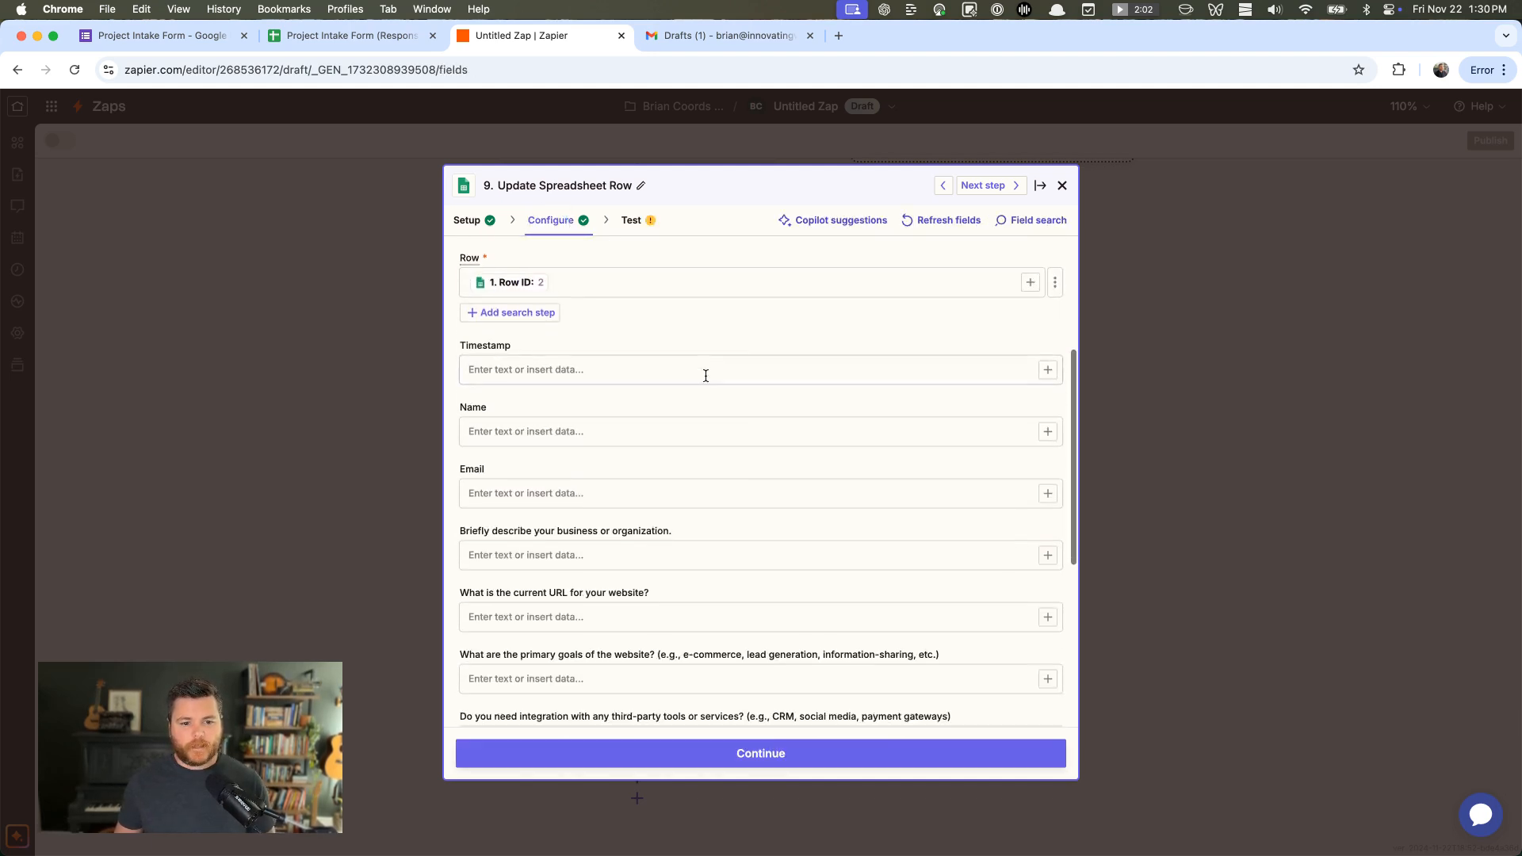
scroll(722, 366, down, 2)
scroll(547, 409, up, 3)
scroll(563, 398, down, 1)
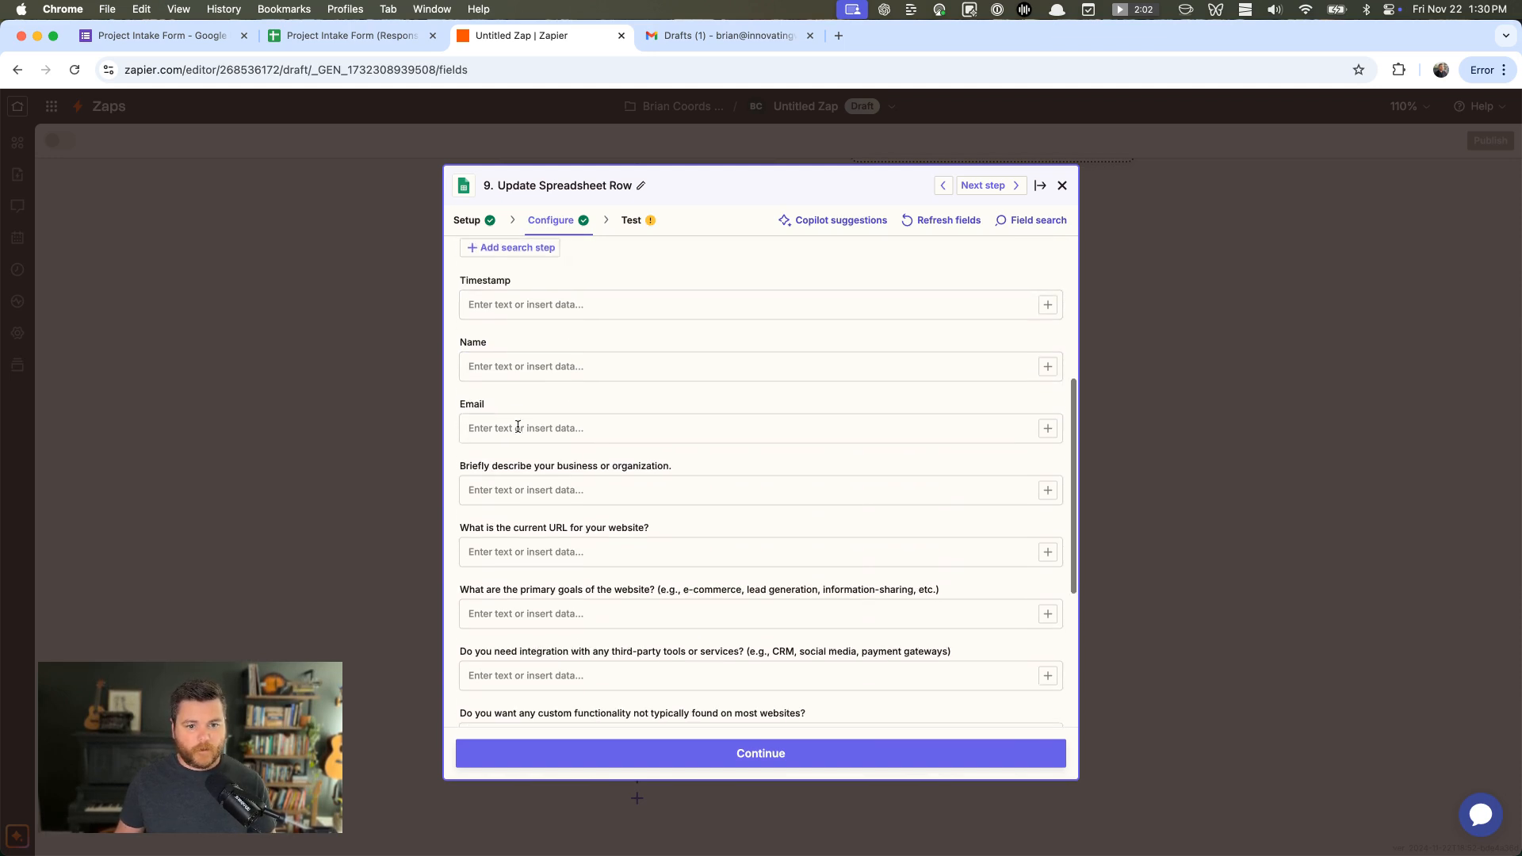
scroll(590, 555, down, 5)
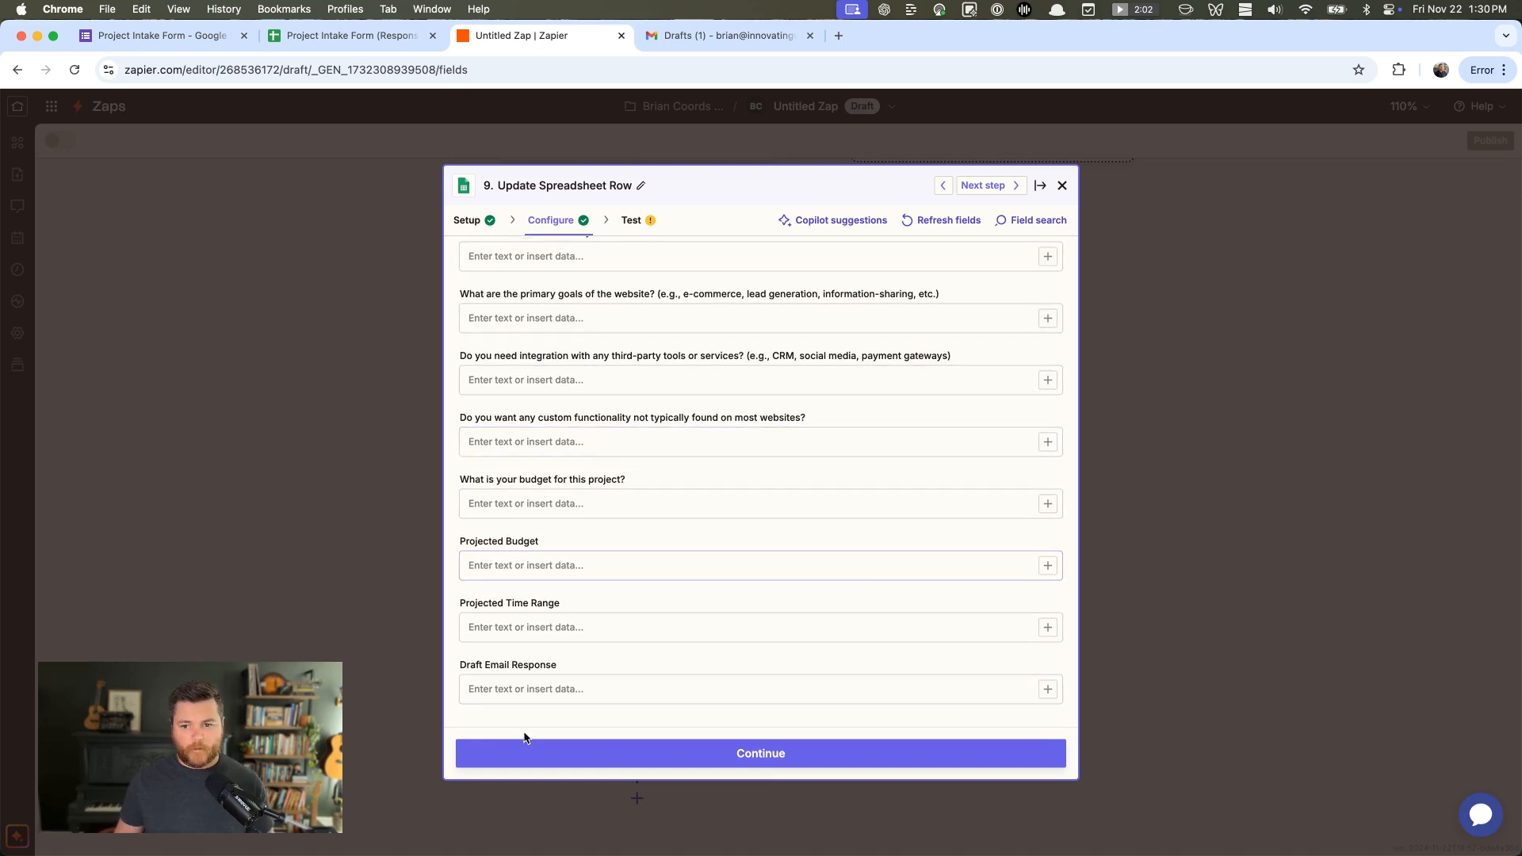
click(512, 565)
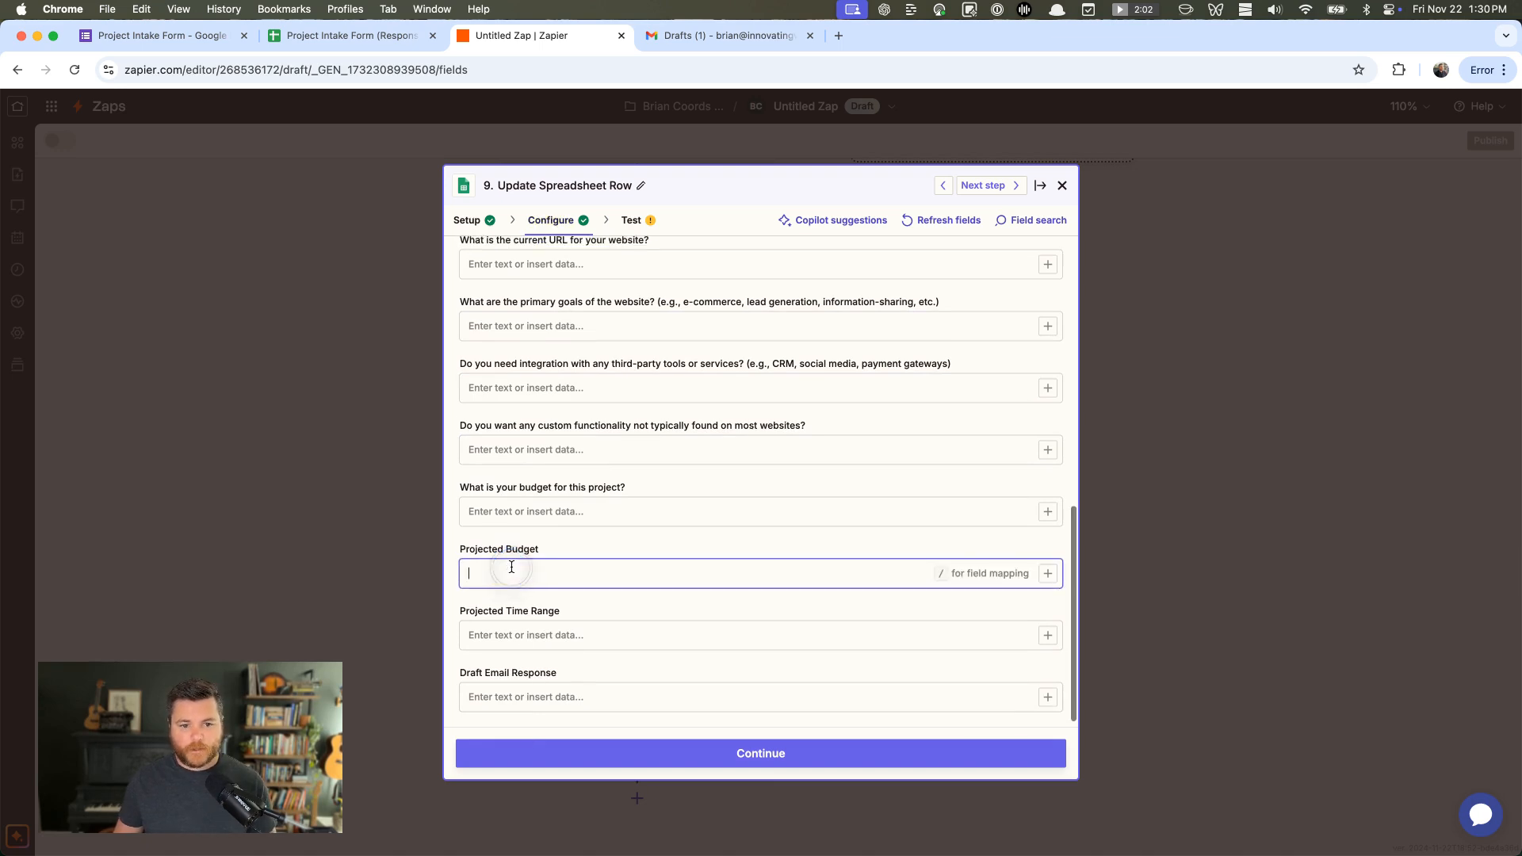
click(1048, 577)
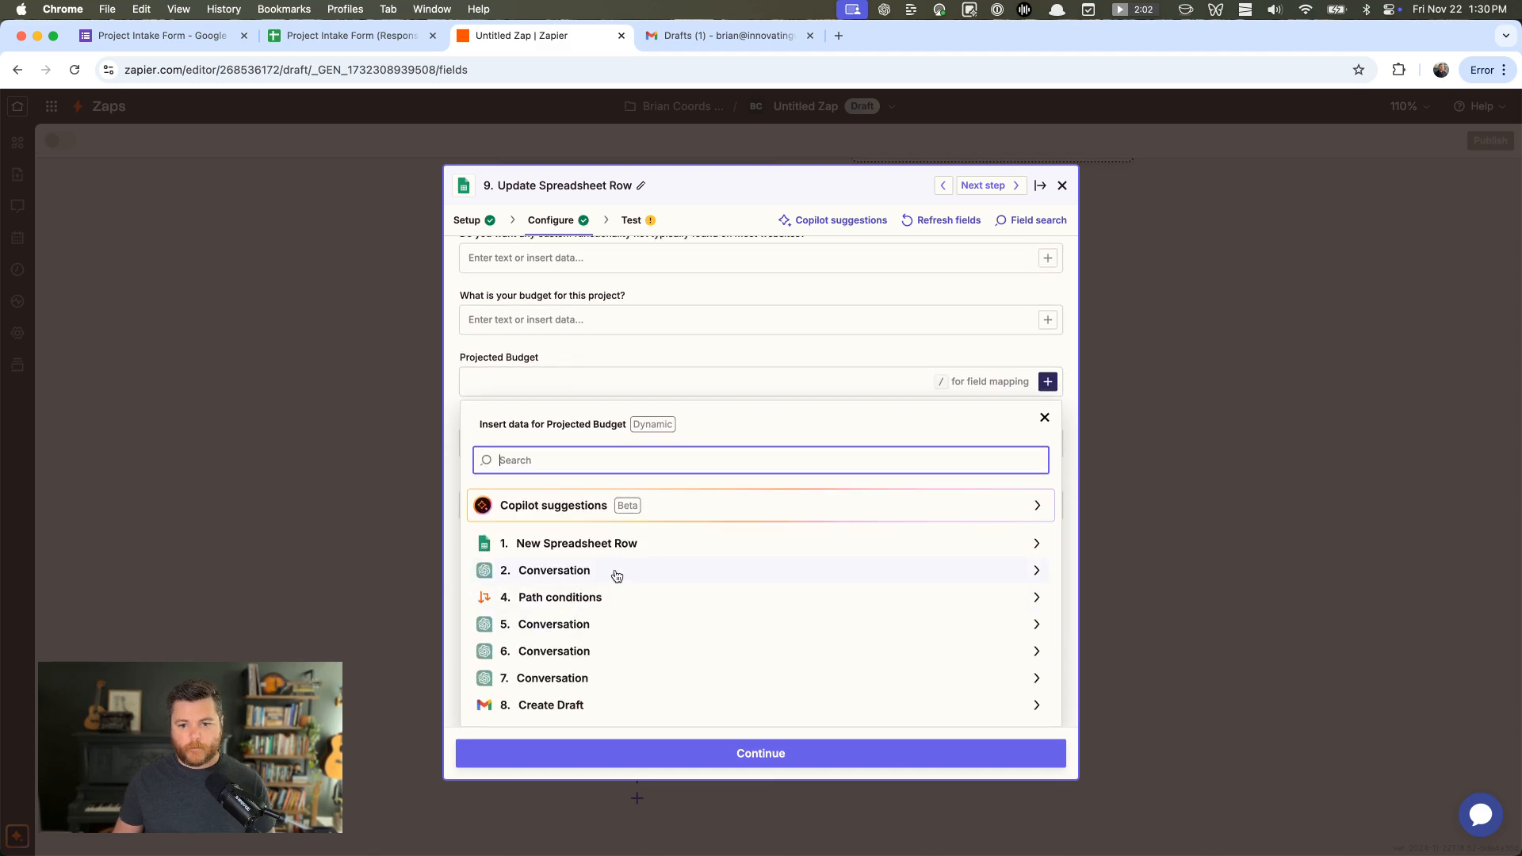
click(617, 572)
click(561, 606)
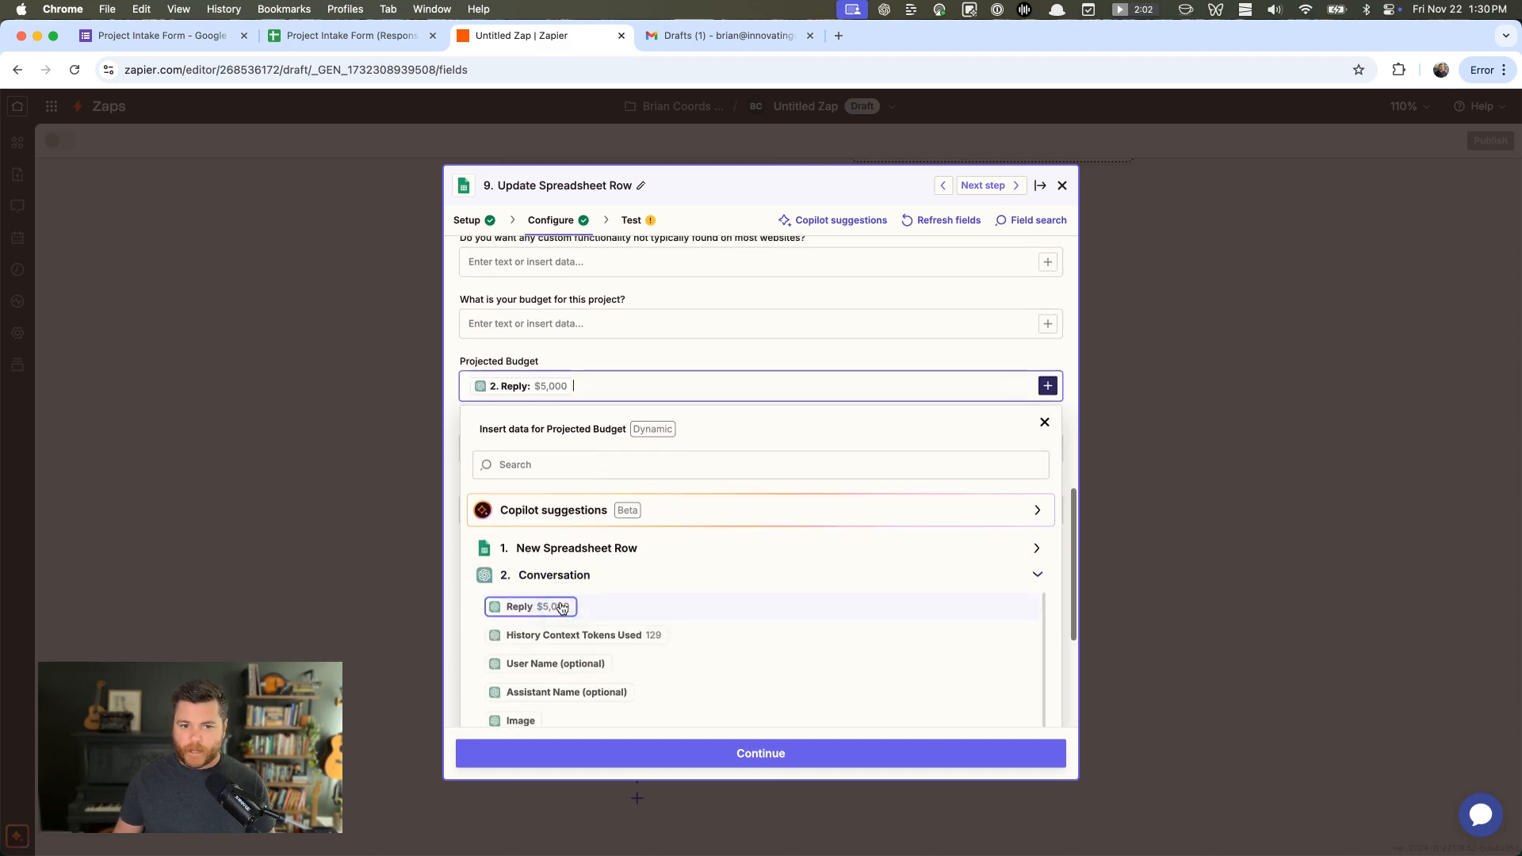
click(591, 343)
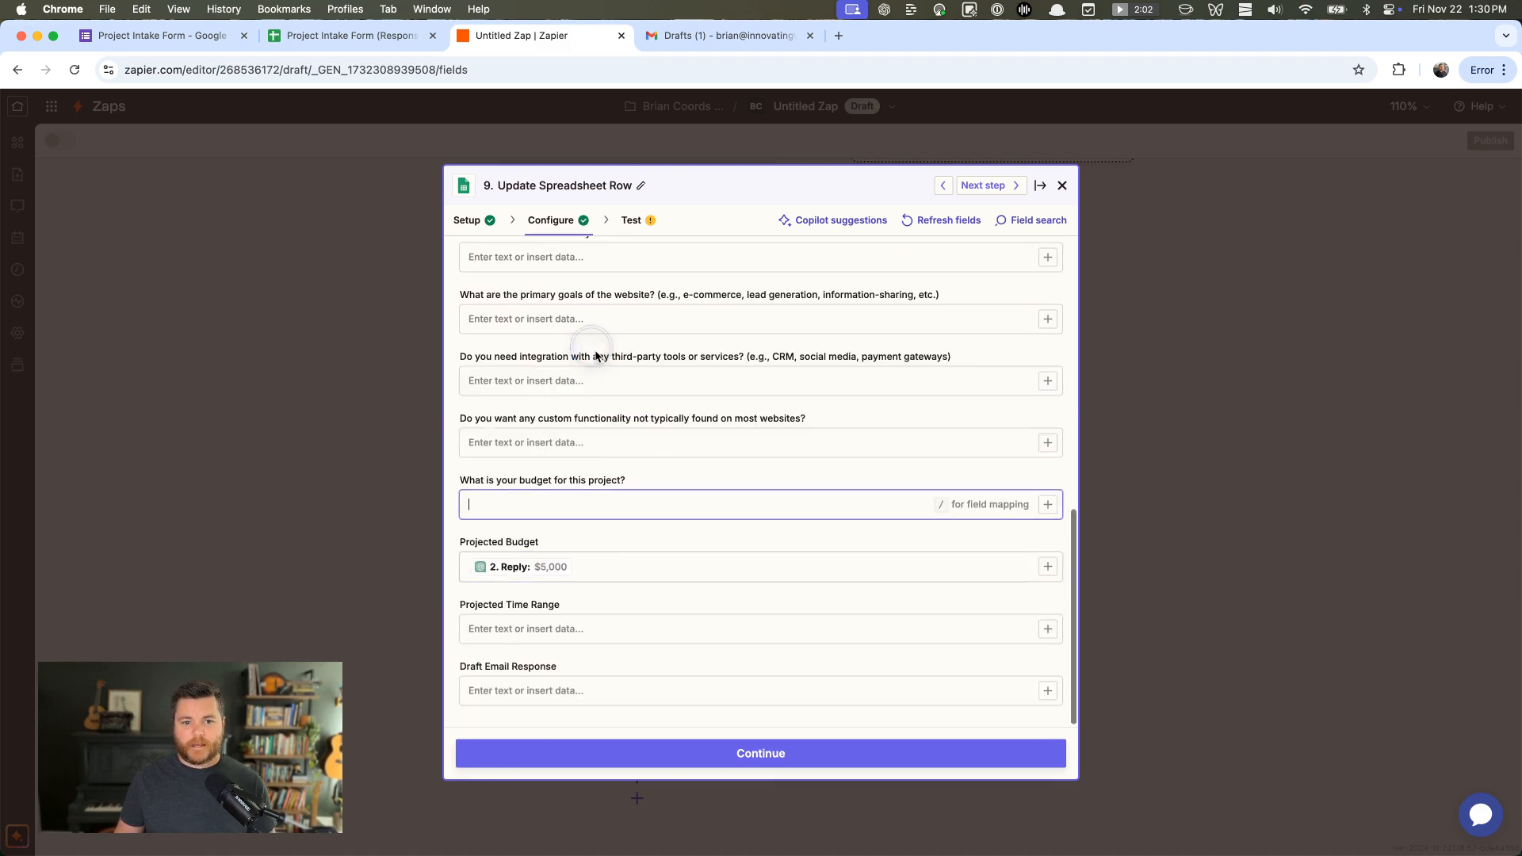
Map the Projected Time Range field to the Reply from Conversation step 5
click(554, 625)
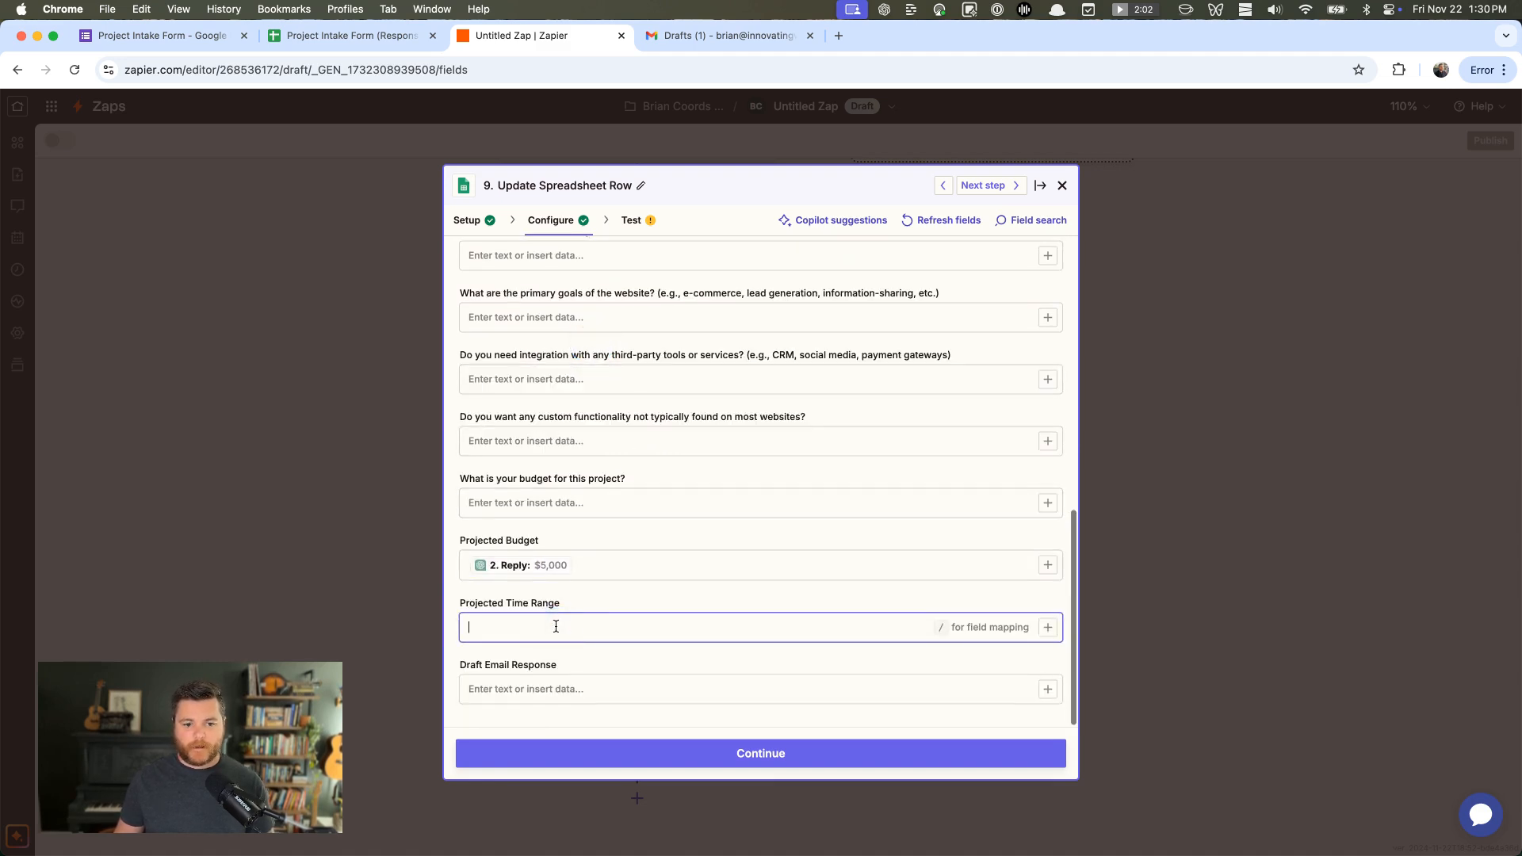
click(1047, 627)
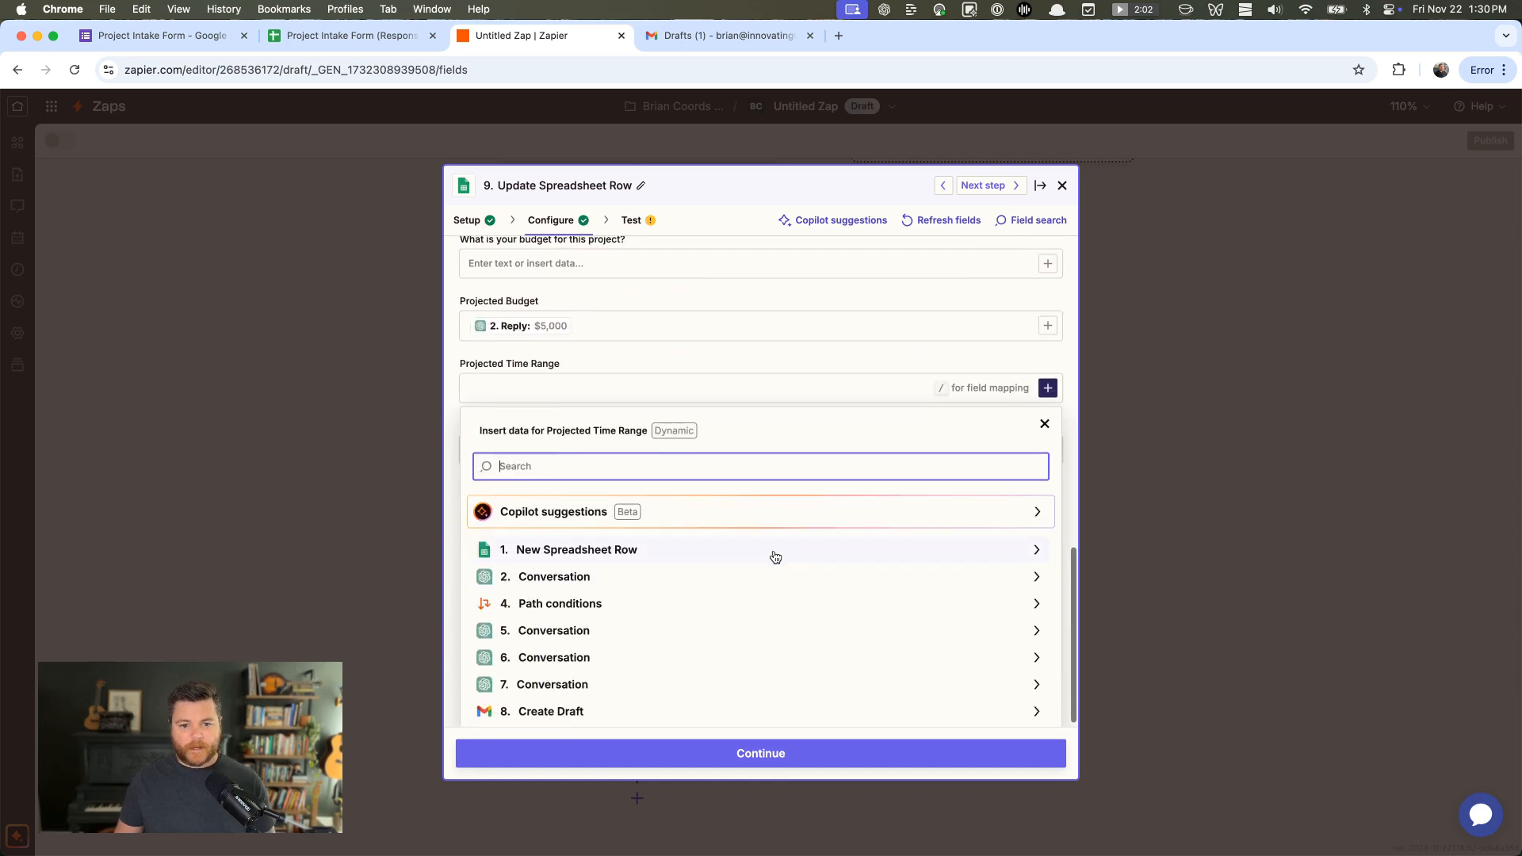
click(571, 652)
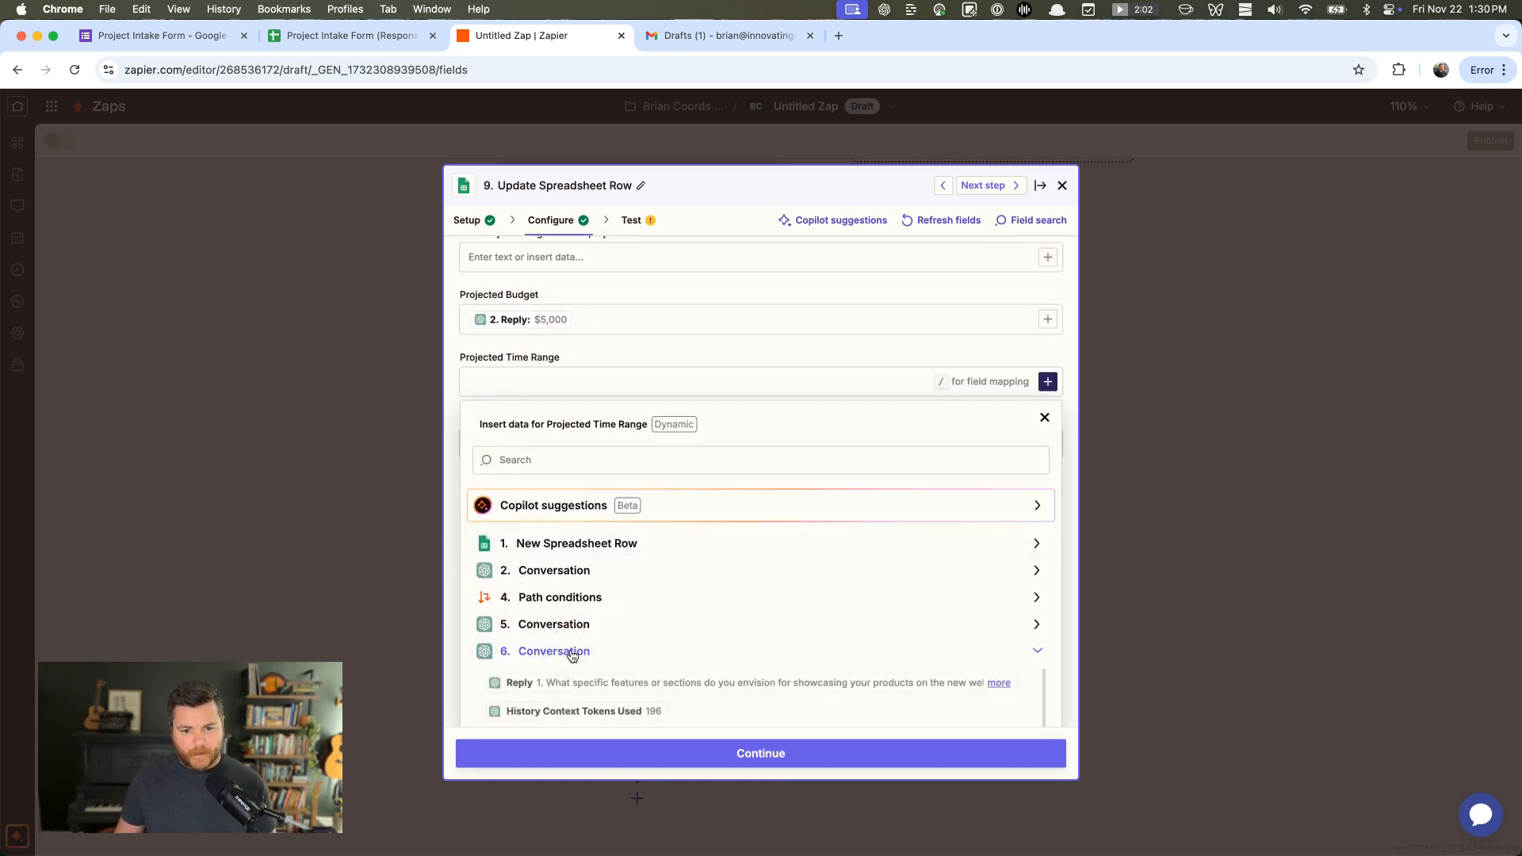
scroll(683, 593, down, 10)
scroll(686, 586, up, 5)
click(622, 470)
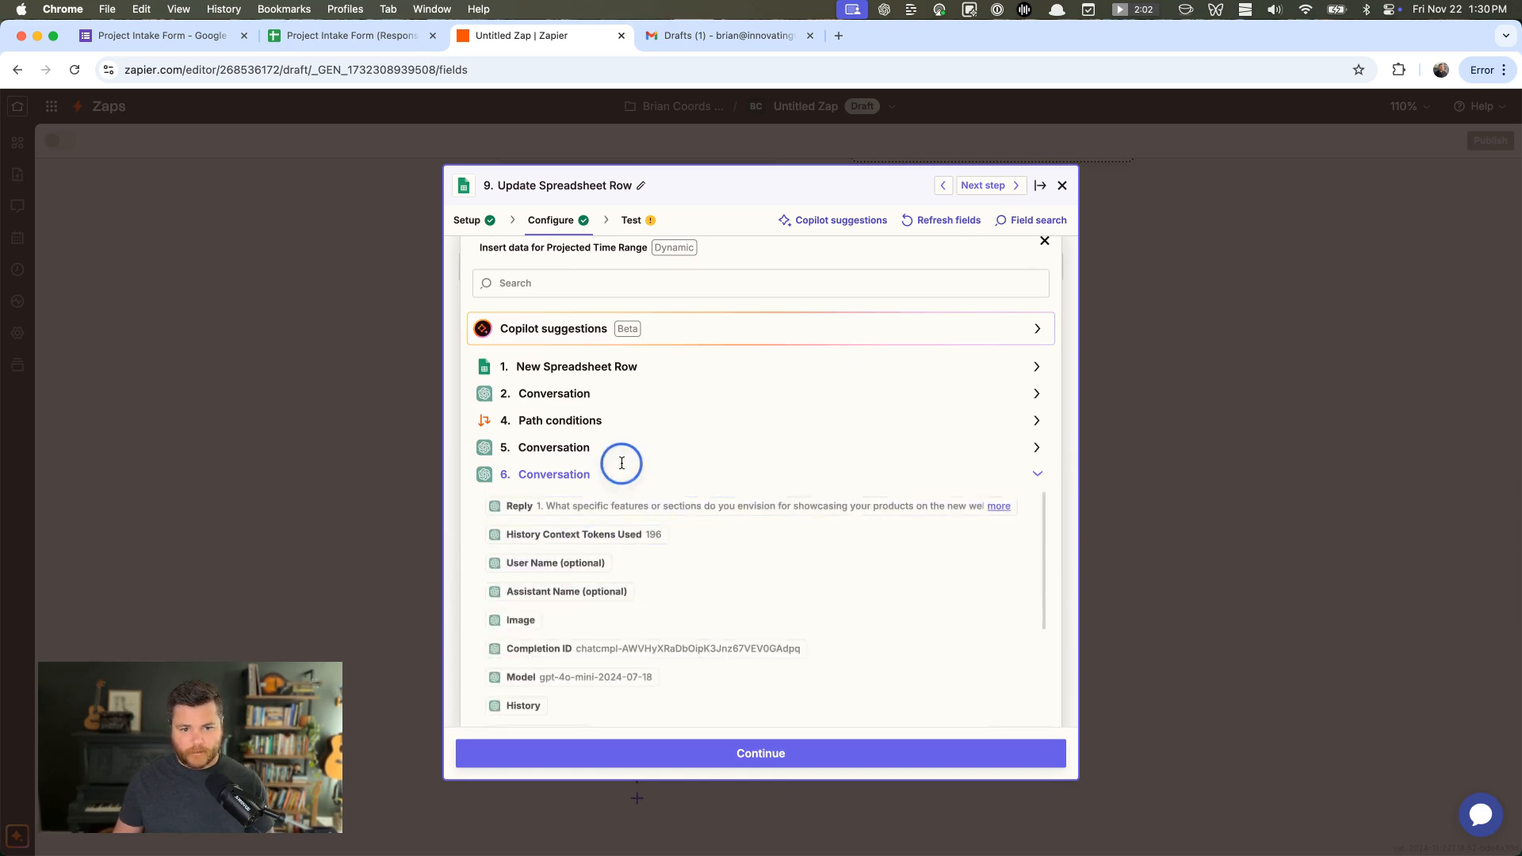
click(551, 624)
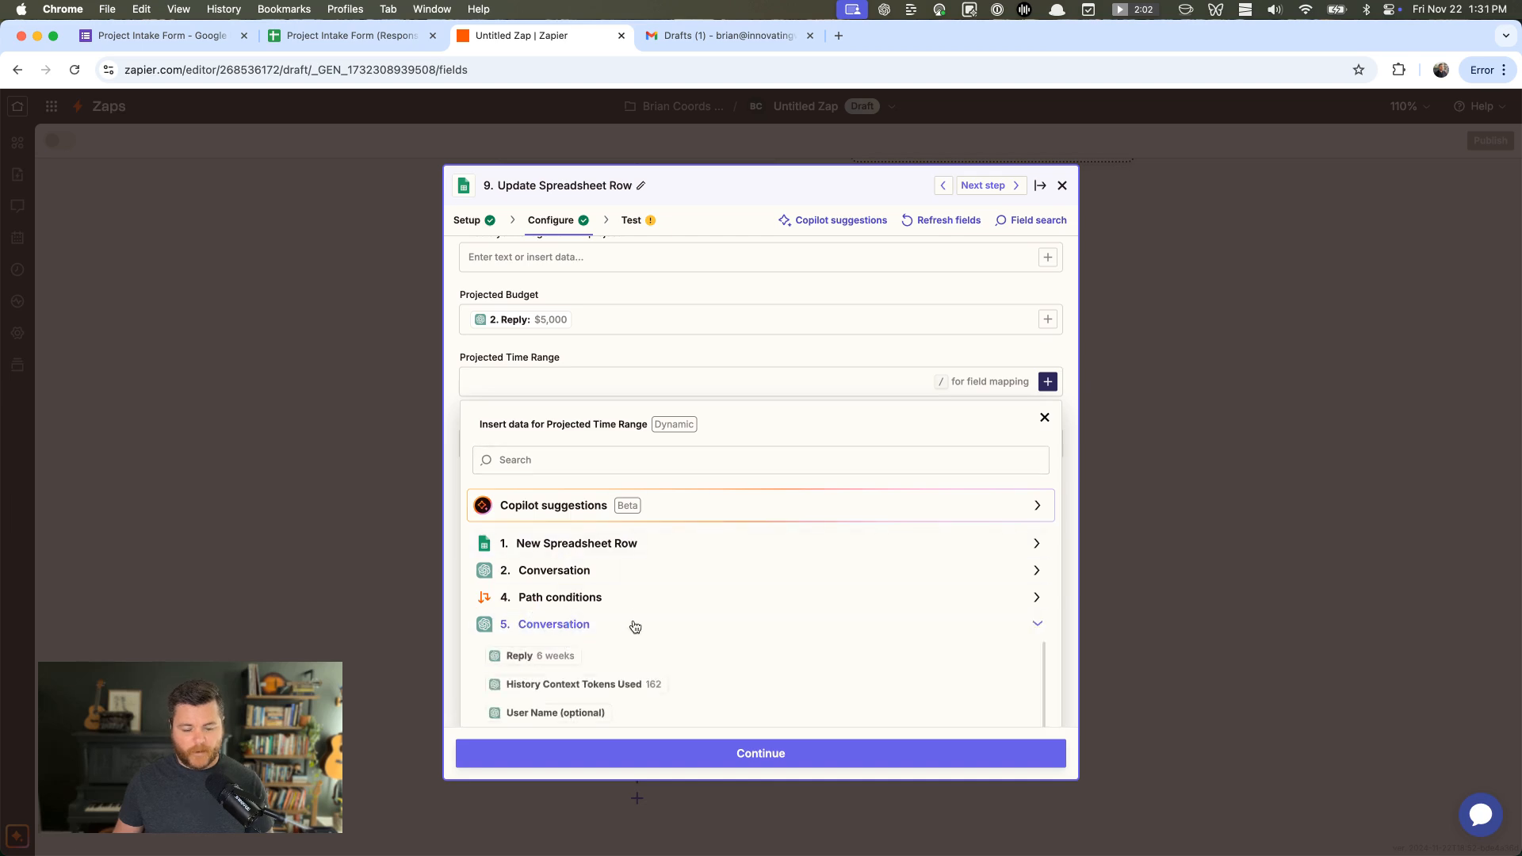
click(553, 646)
click(727, 348)
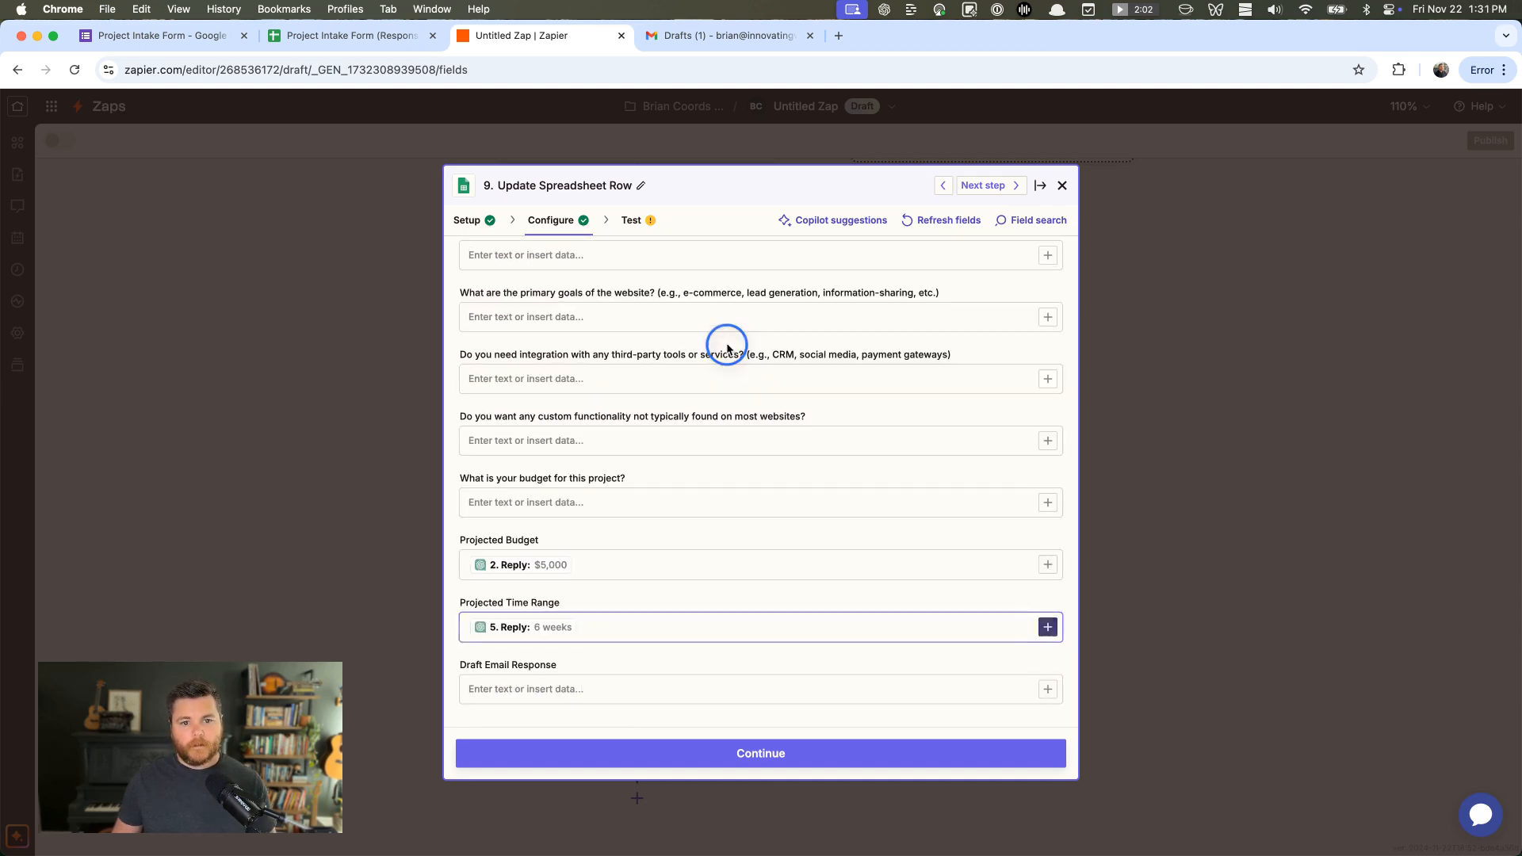
Map the Draft Email Response field to the Reply from Conversation step 7
click(594, 693)
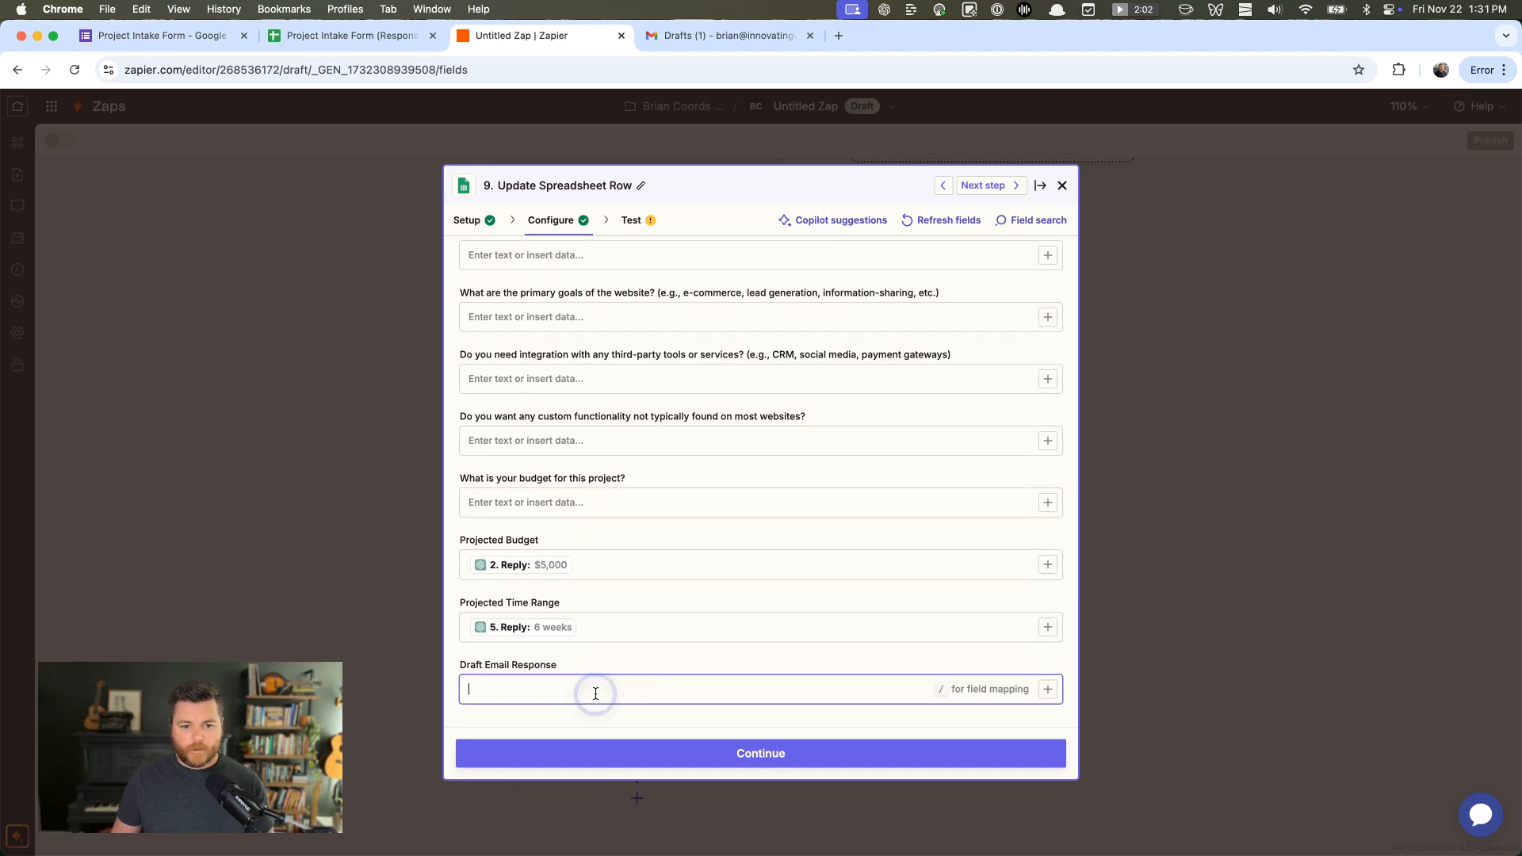
click(1048, 688)
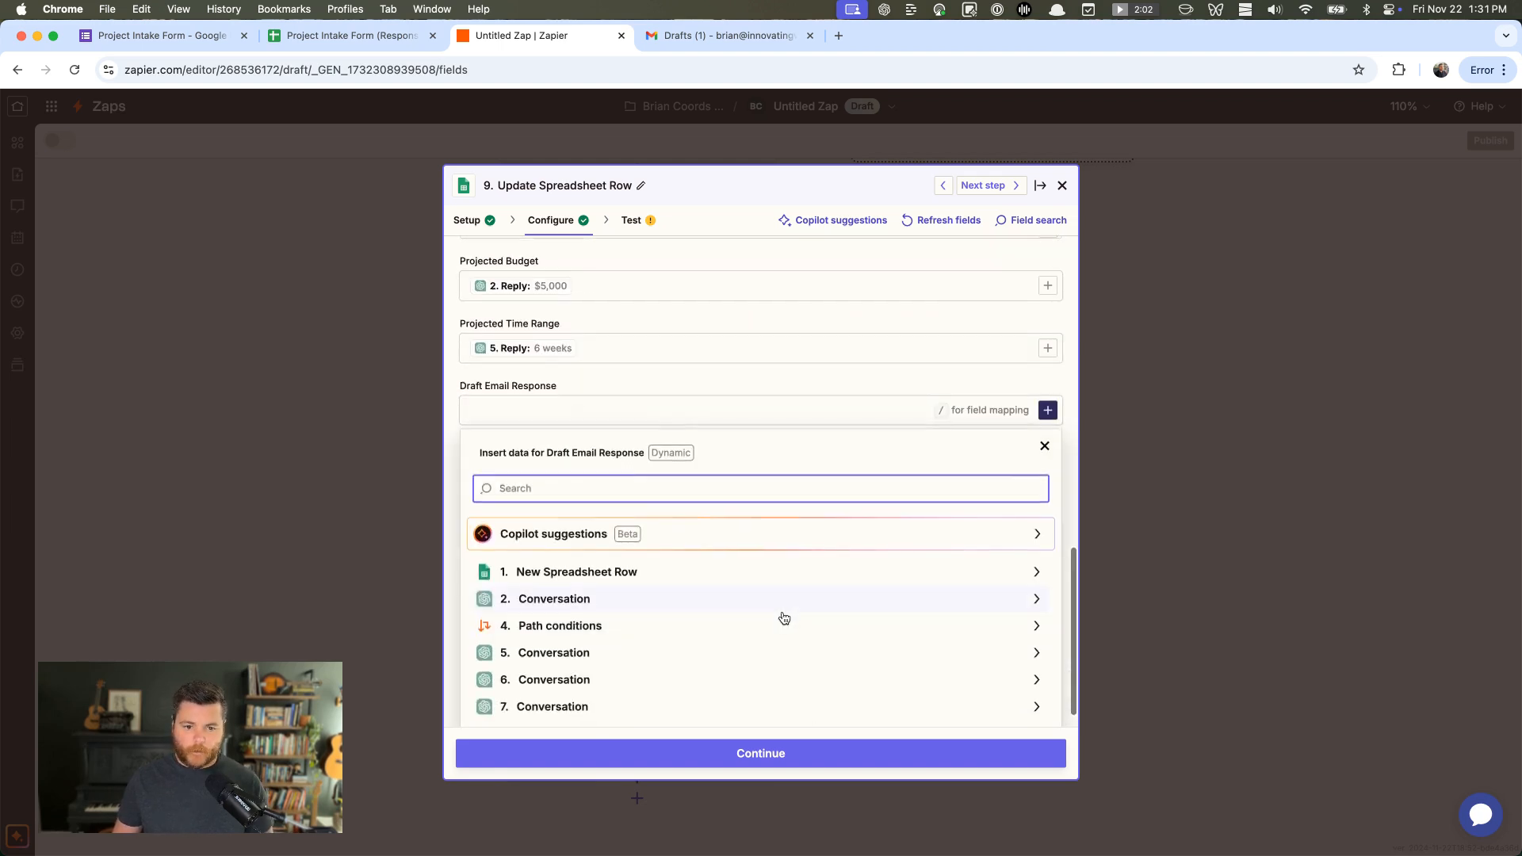
drag(571, 705, 582, 677)
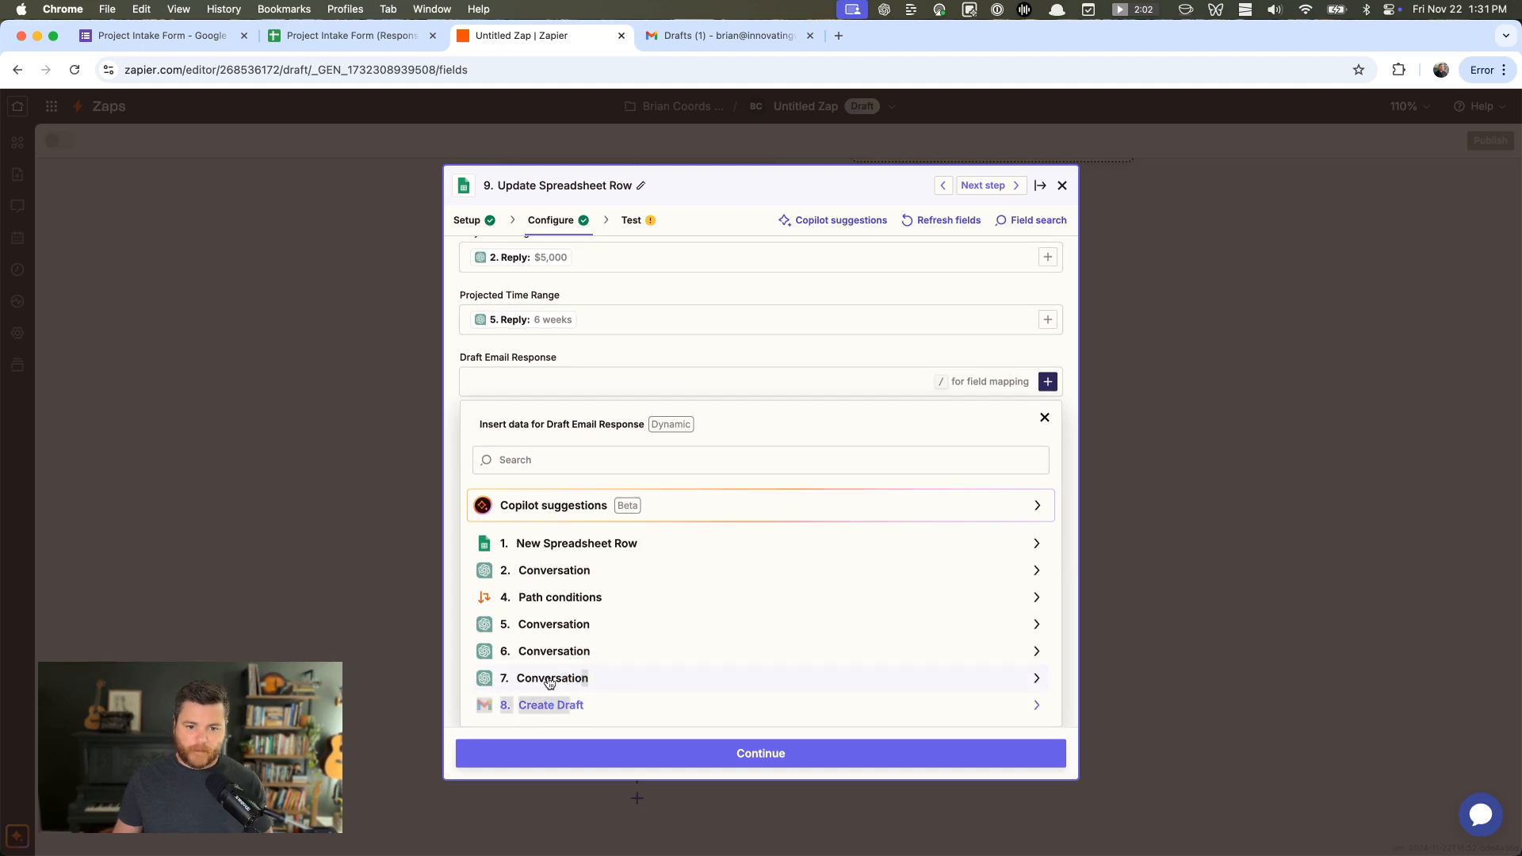
click(551, 680)
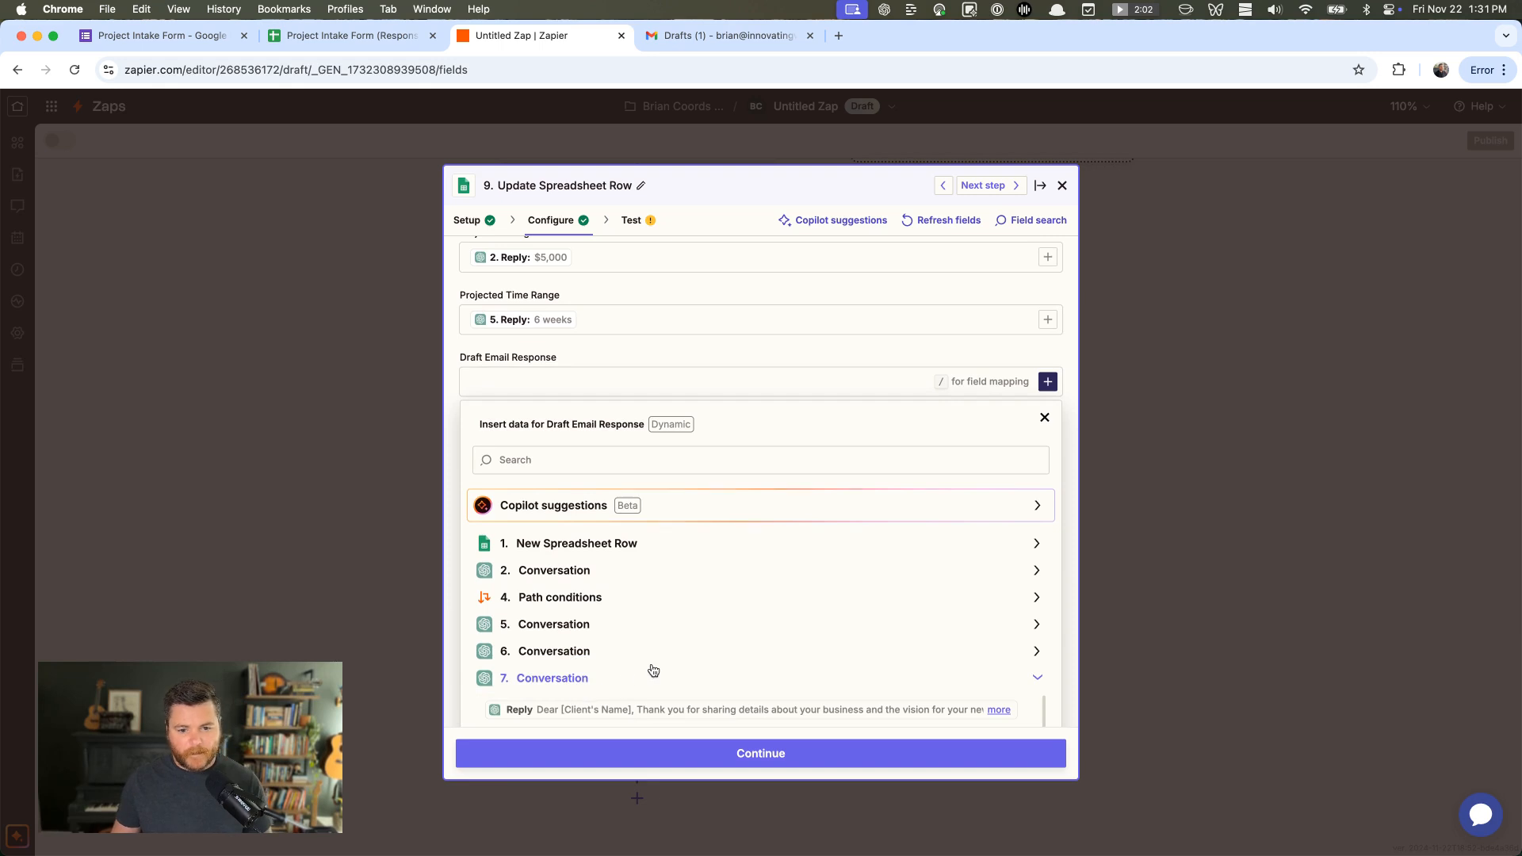
scroll(653, 671, down, 2)
click(622, 601)
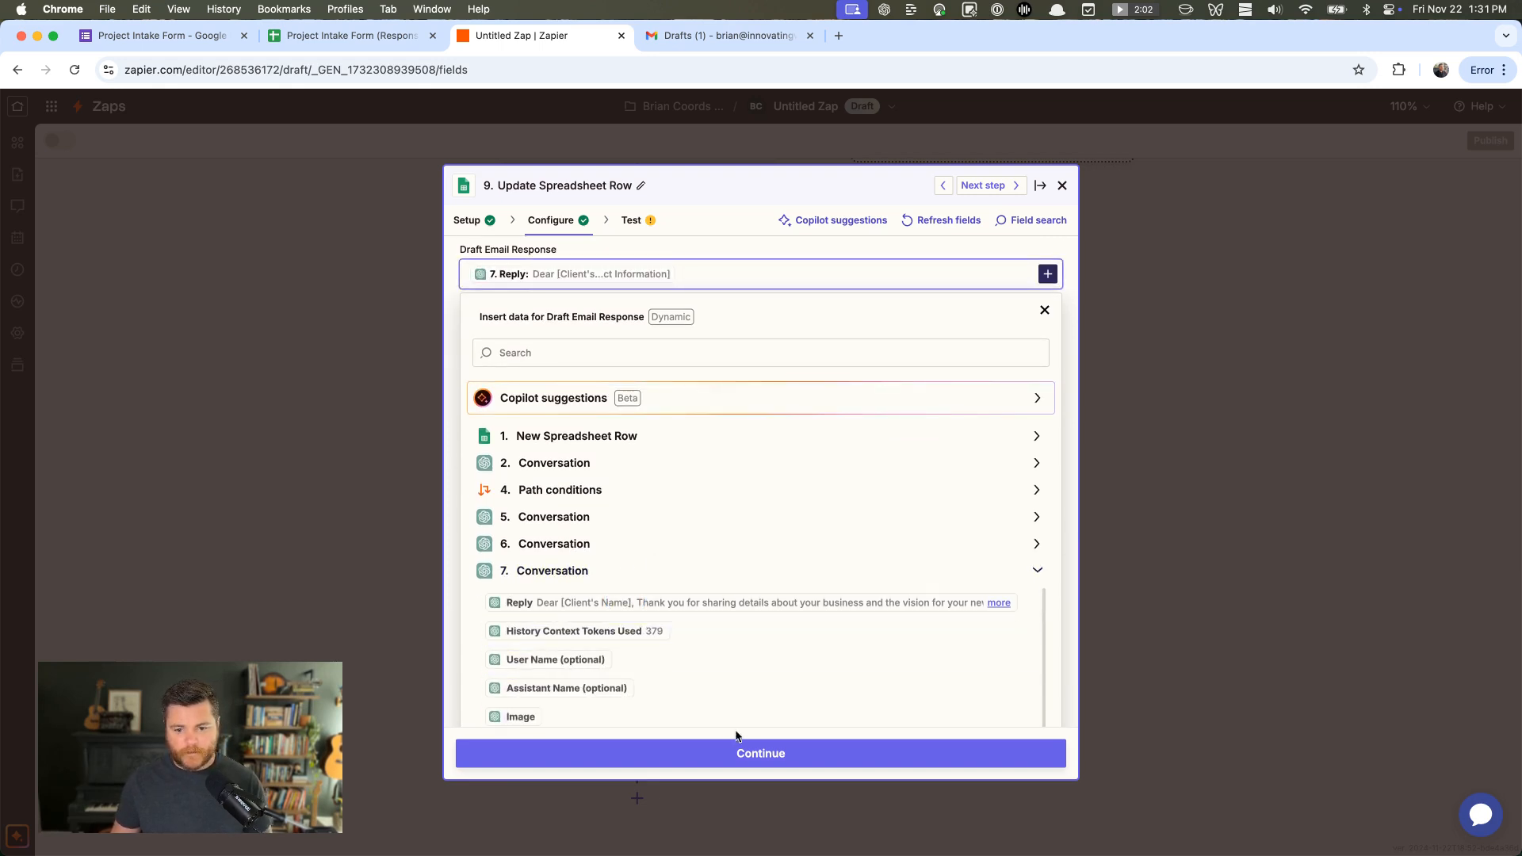
click(1043, 310)
Review the field mappings, run the Update Spreadsheet Row test, and check the returned row data
scroll(922, 481, up, 10)
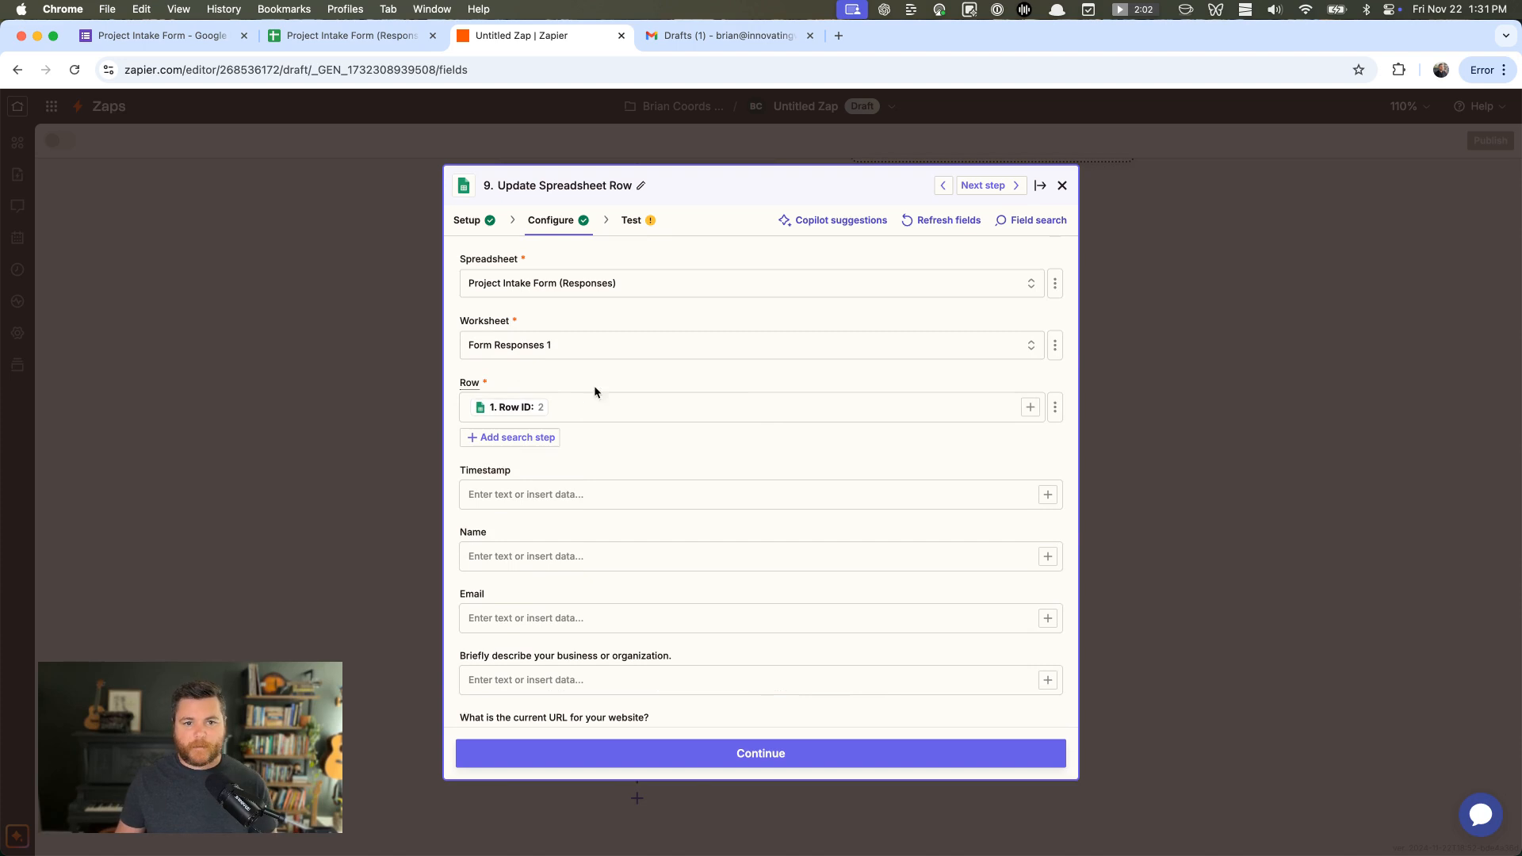
scroll(705, 394, down, 5)
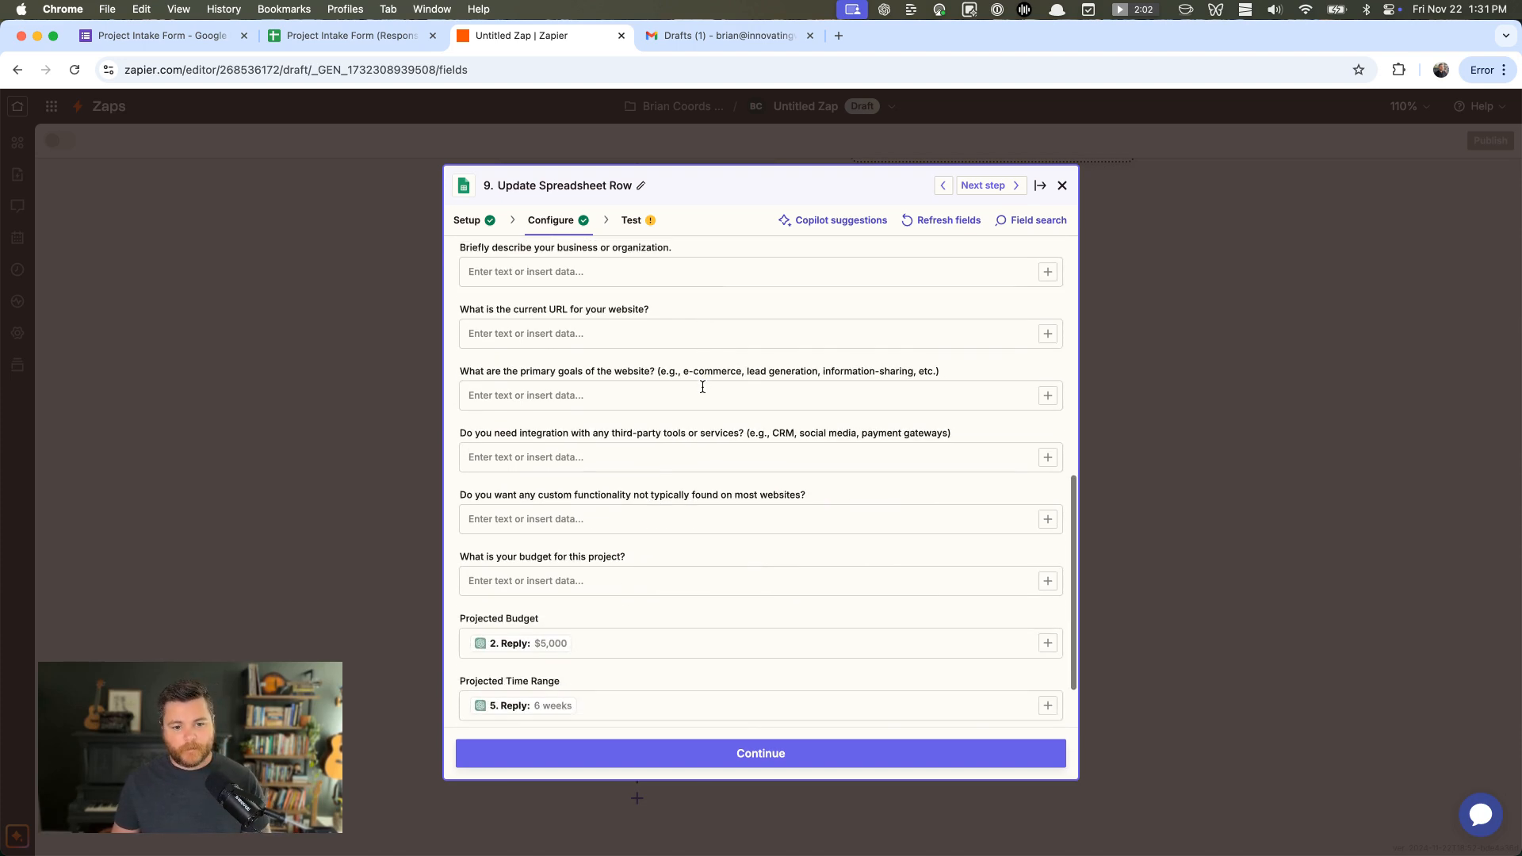
scroll(702, 386, down, 2)
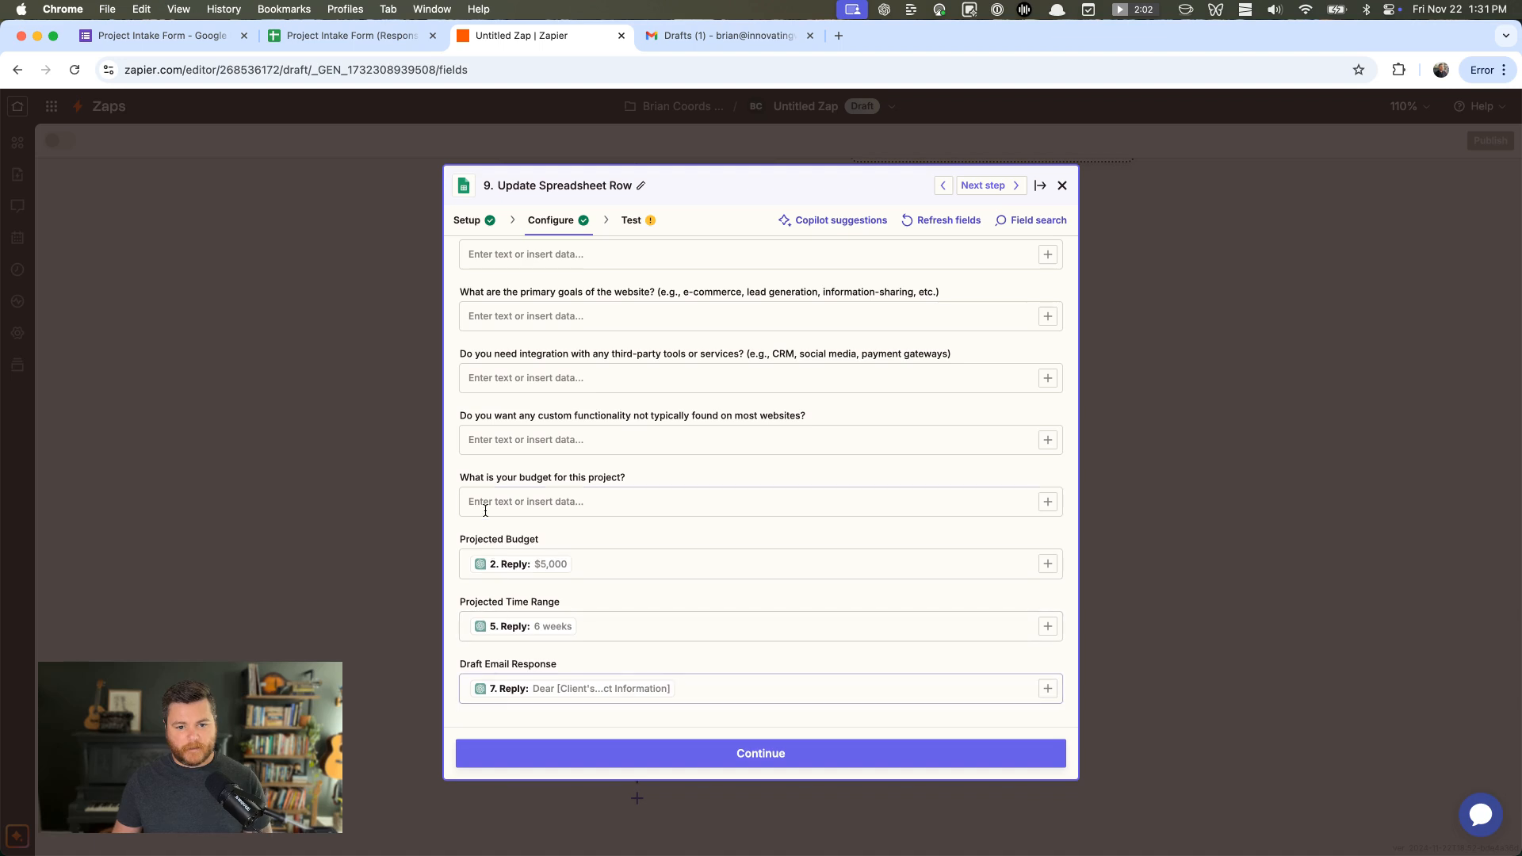
click(719, 766)
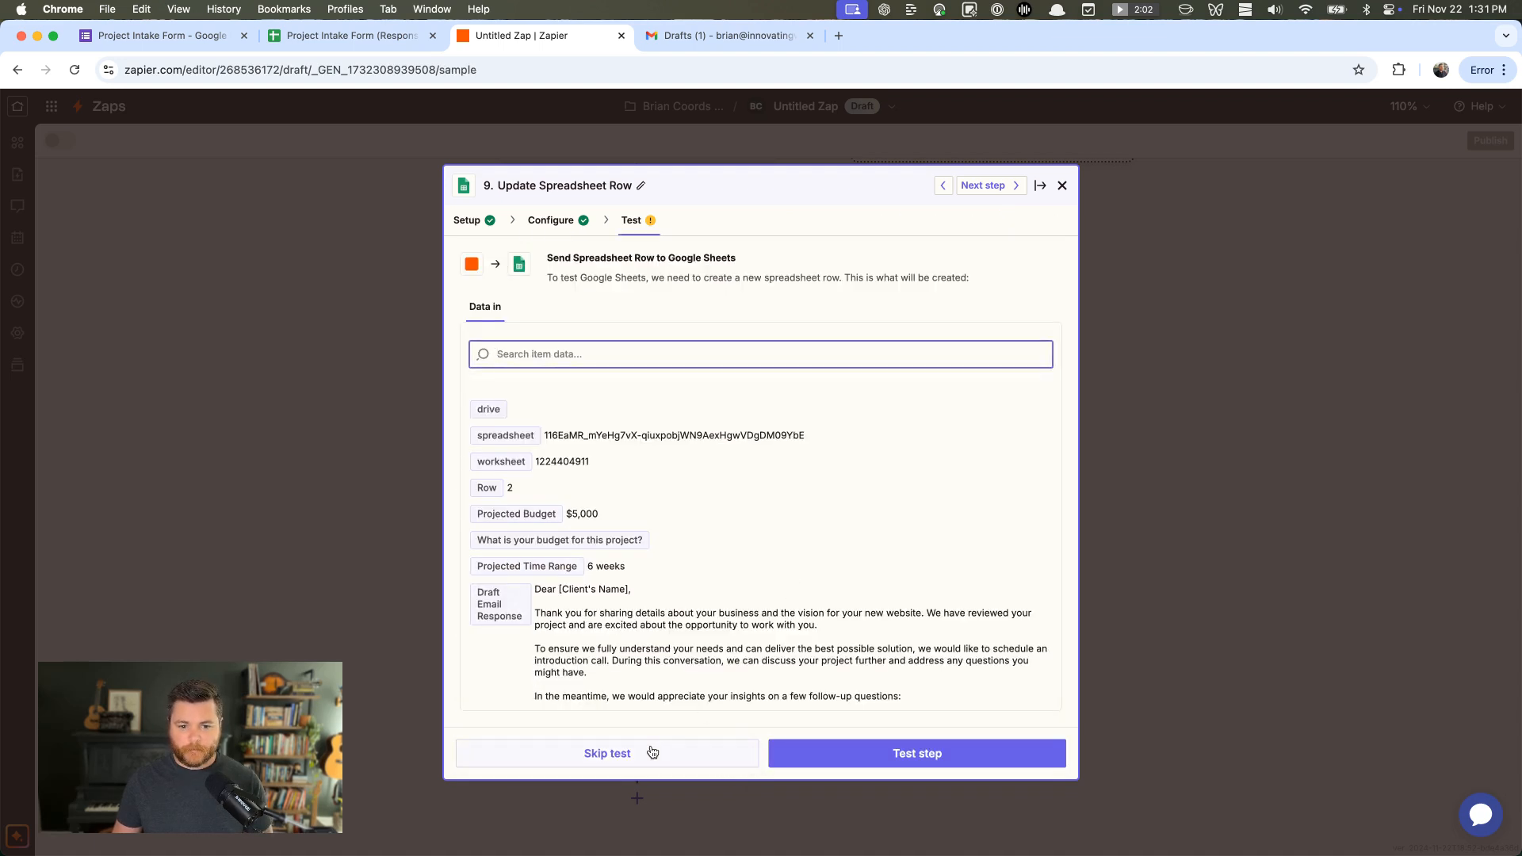
click(866, 756)
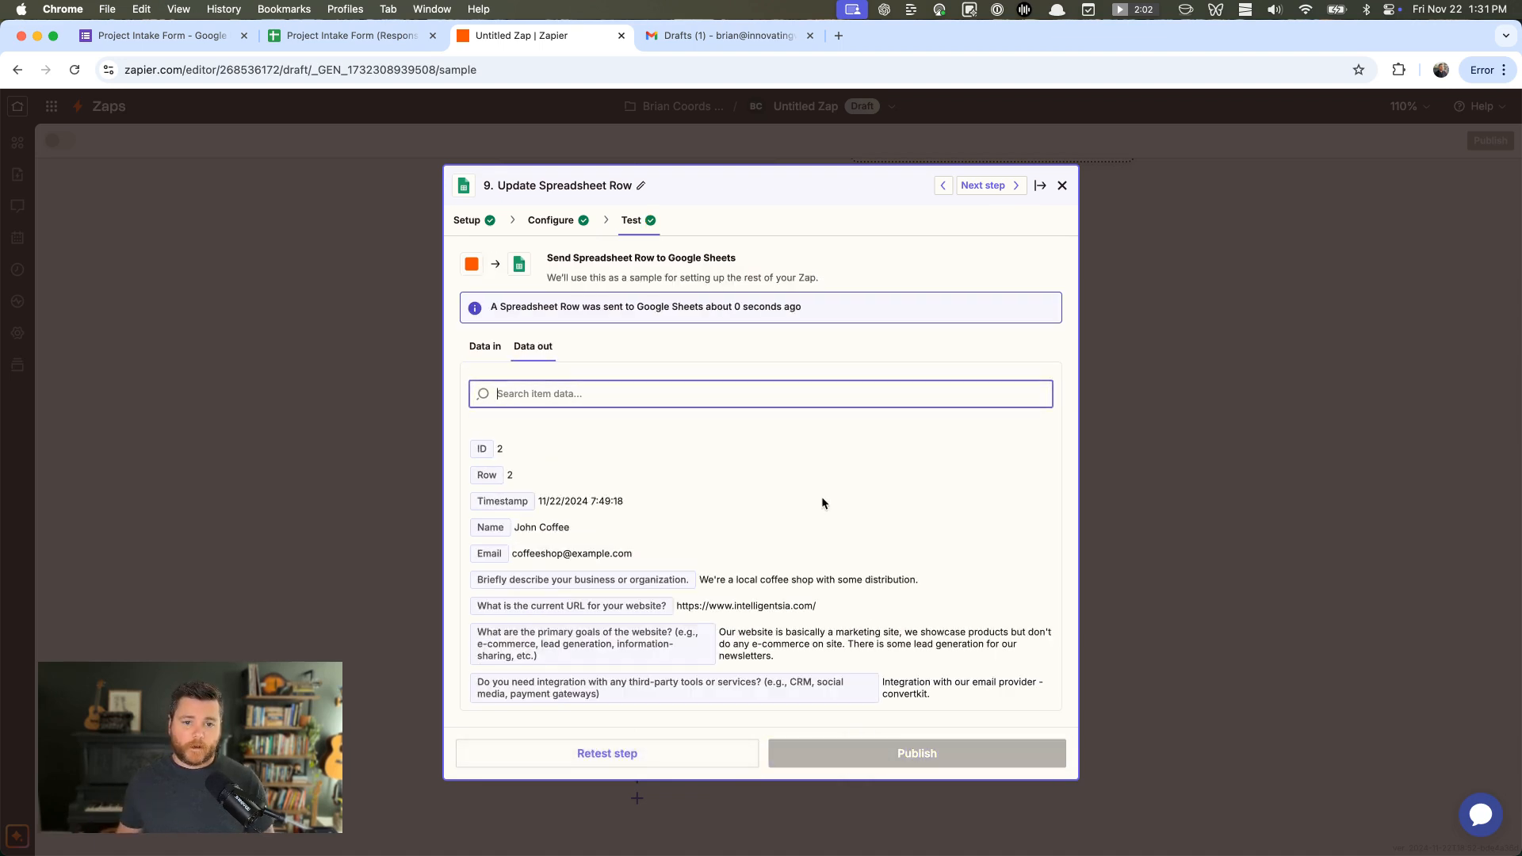
scroll(787, 588, down, 10)
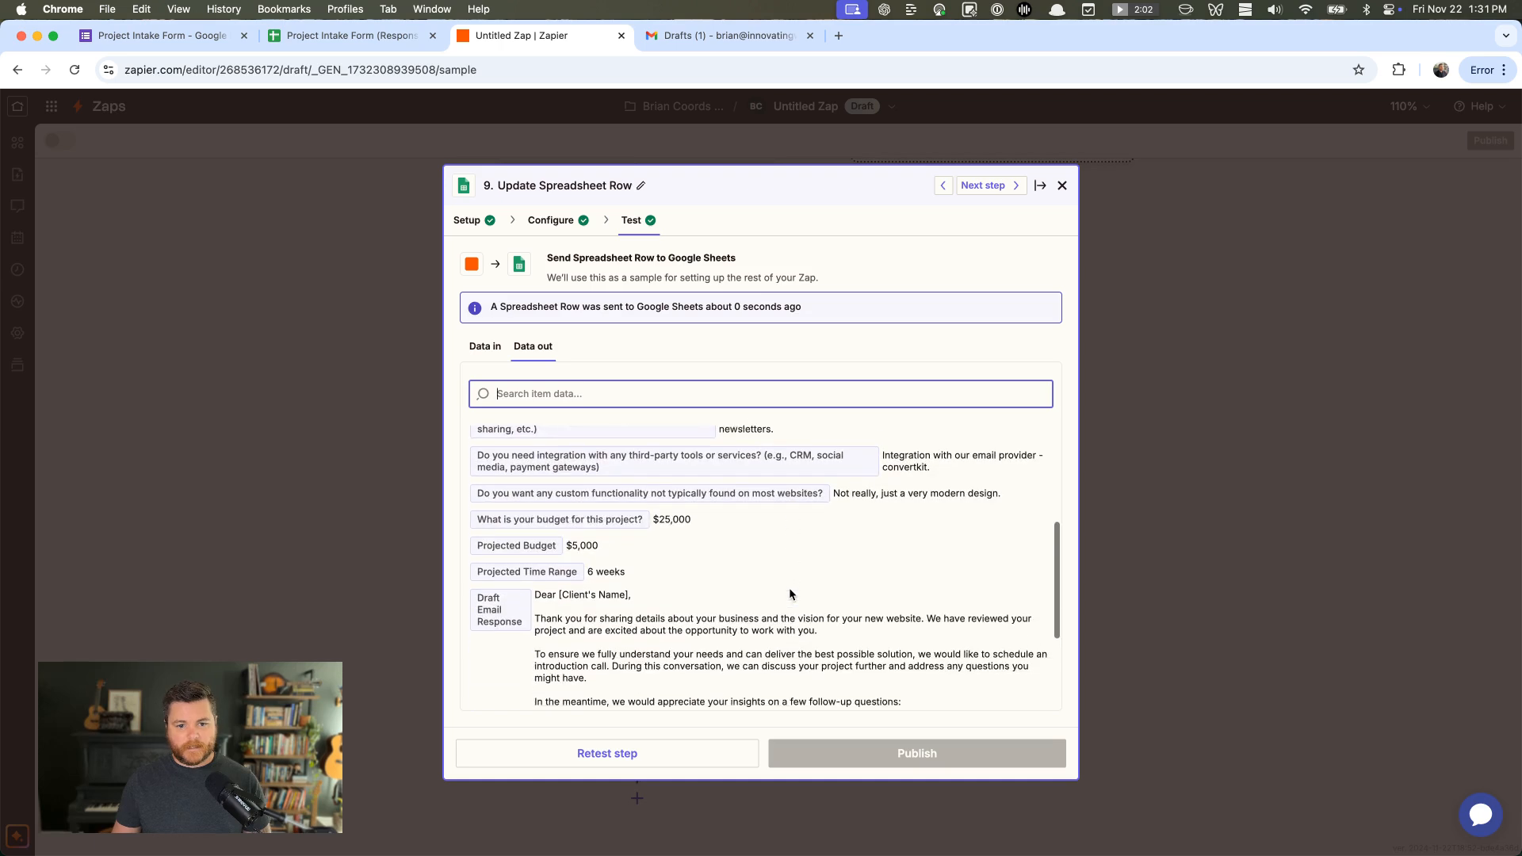
scroll(580, 457, up, 4)
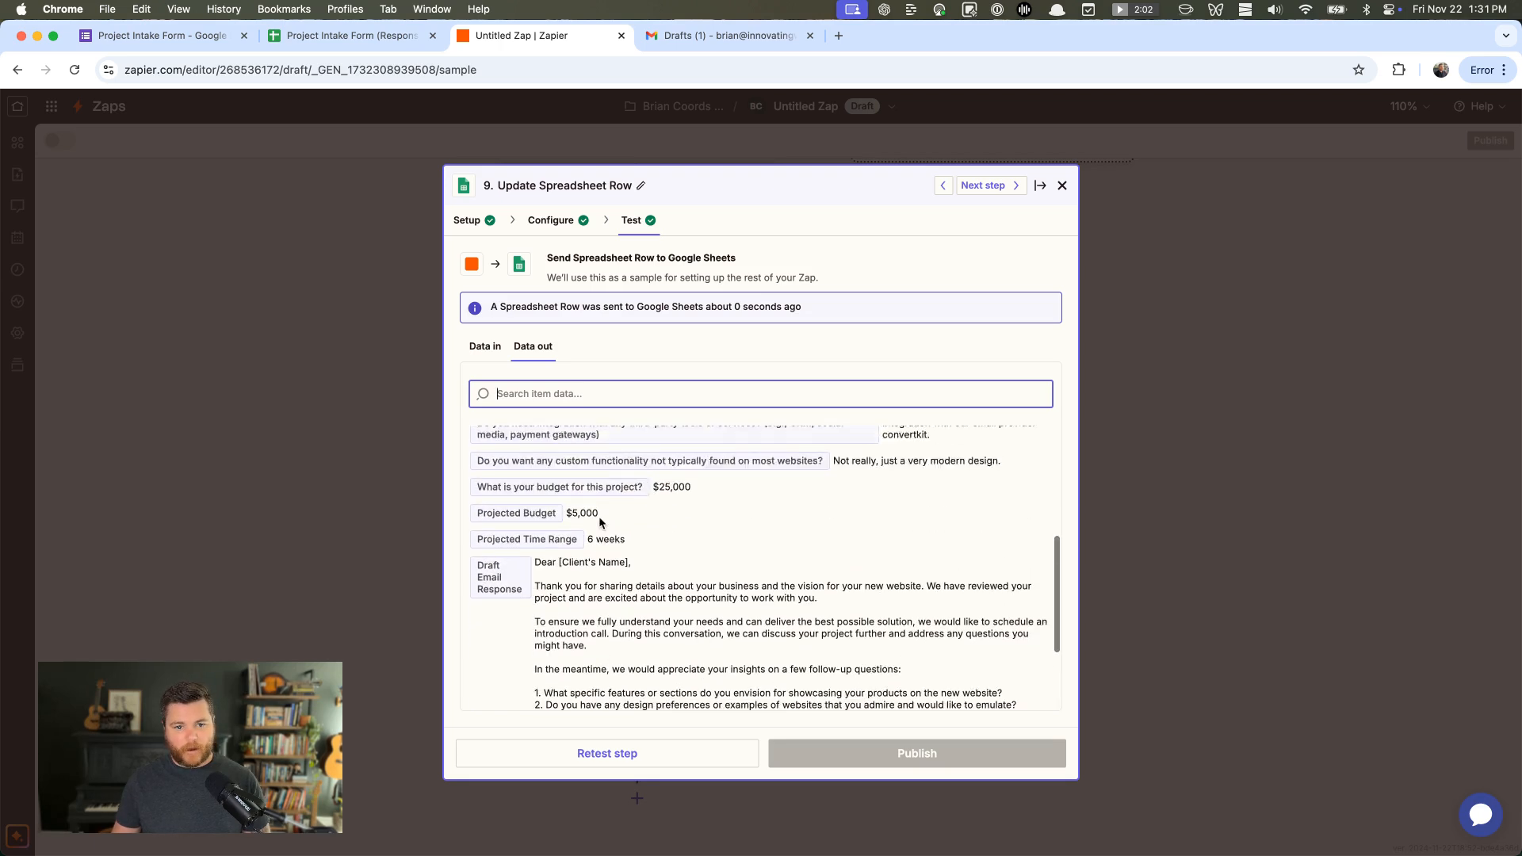
Switch to the Project Intake Form (Responses) sheet and check the Projected Budget, Projected Time Range and Draft Email Response cells in row 2
click(363, 35)
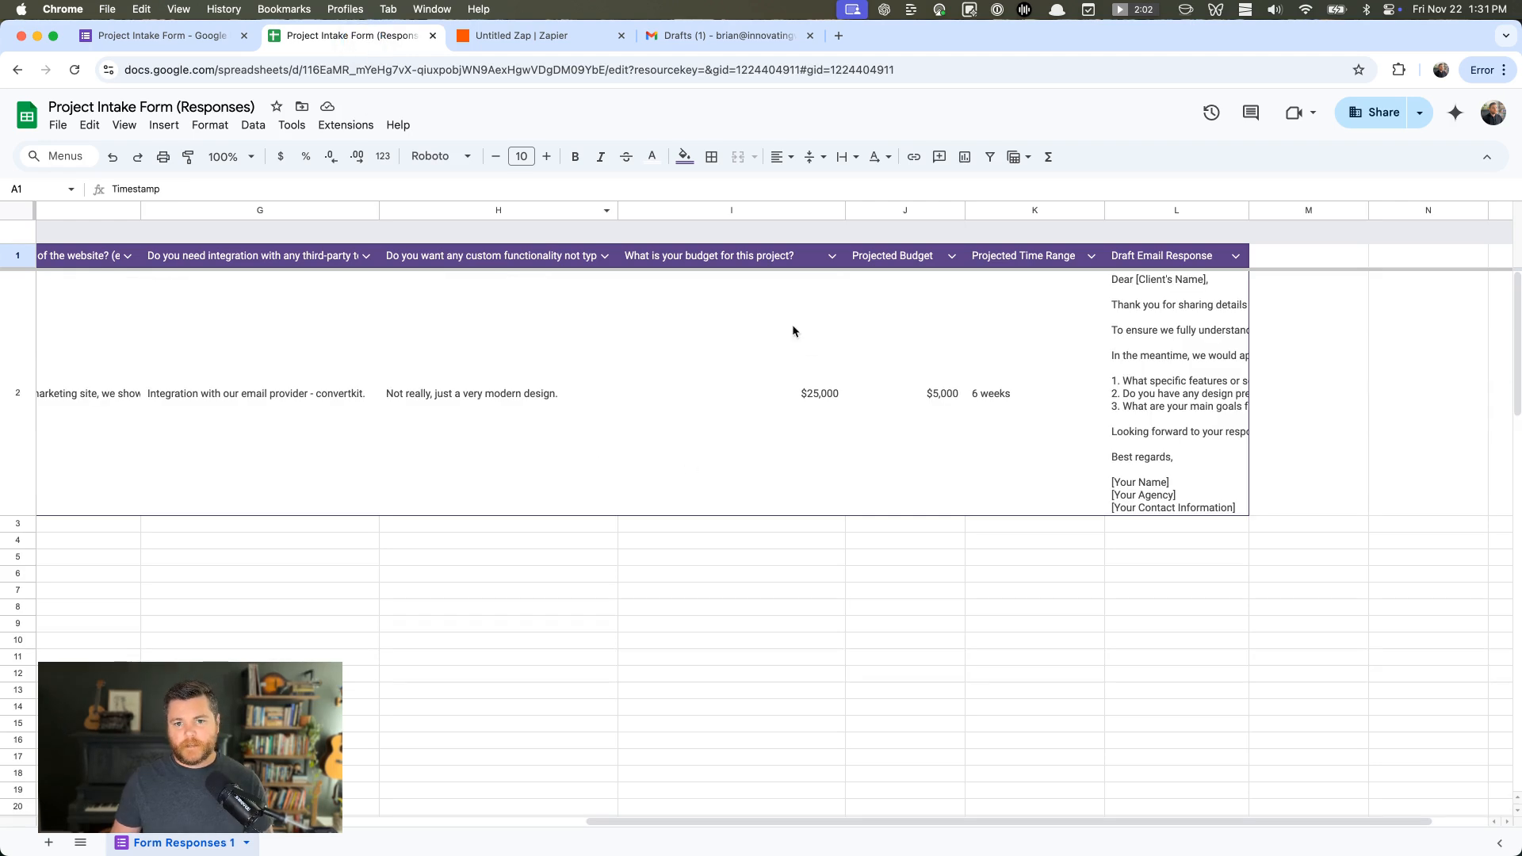
click(890, 312)
click(1006, 317)
click(1169, 364)
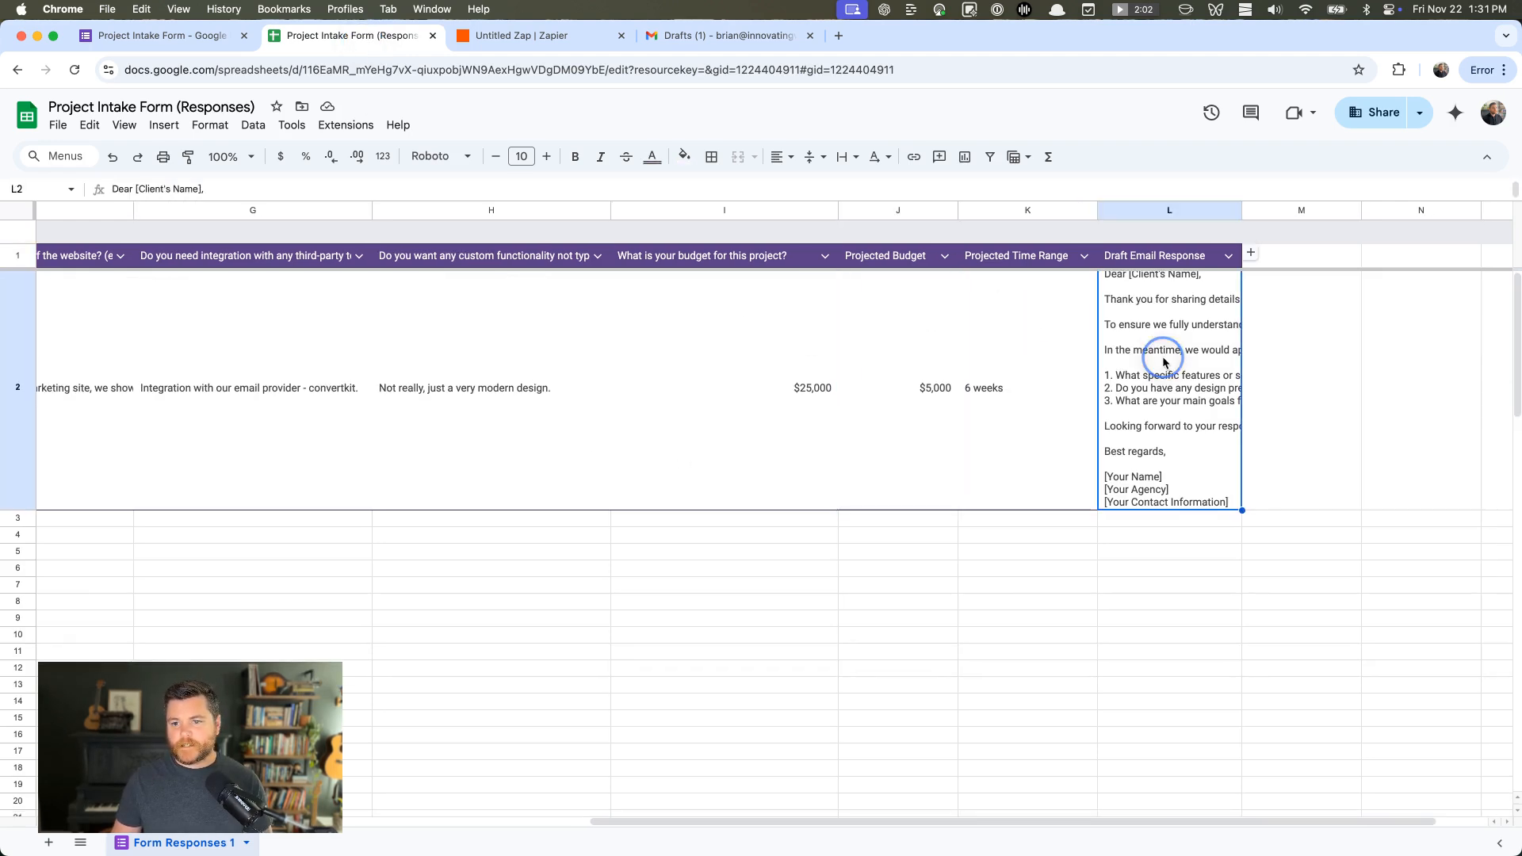
click(1020, 361)
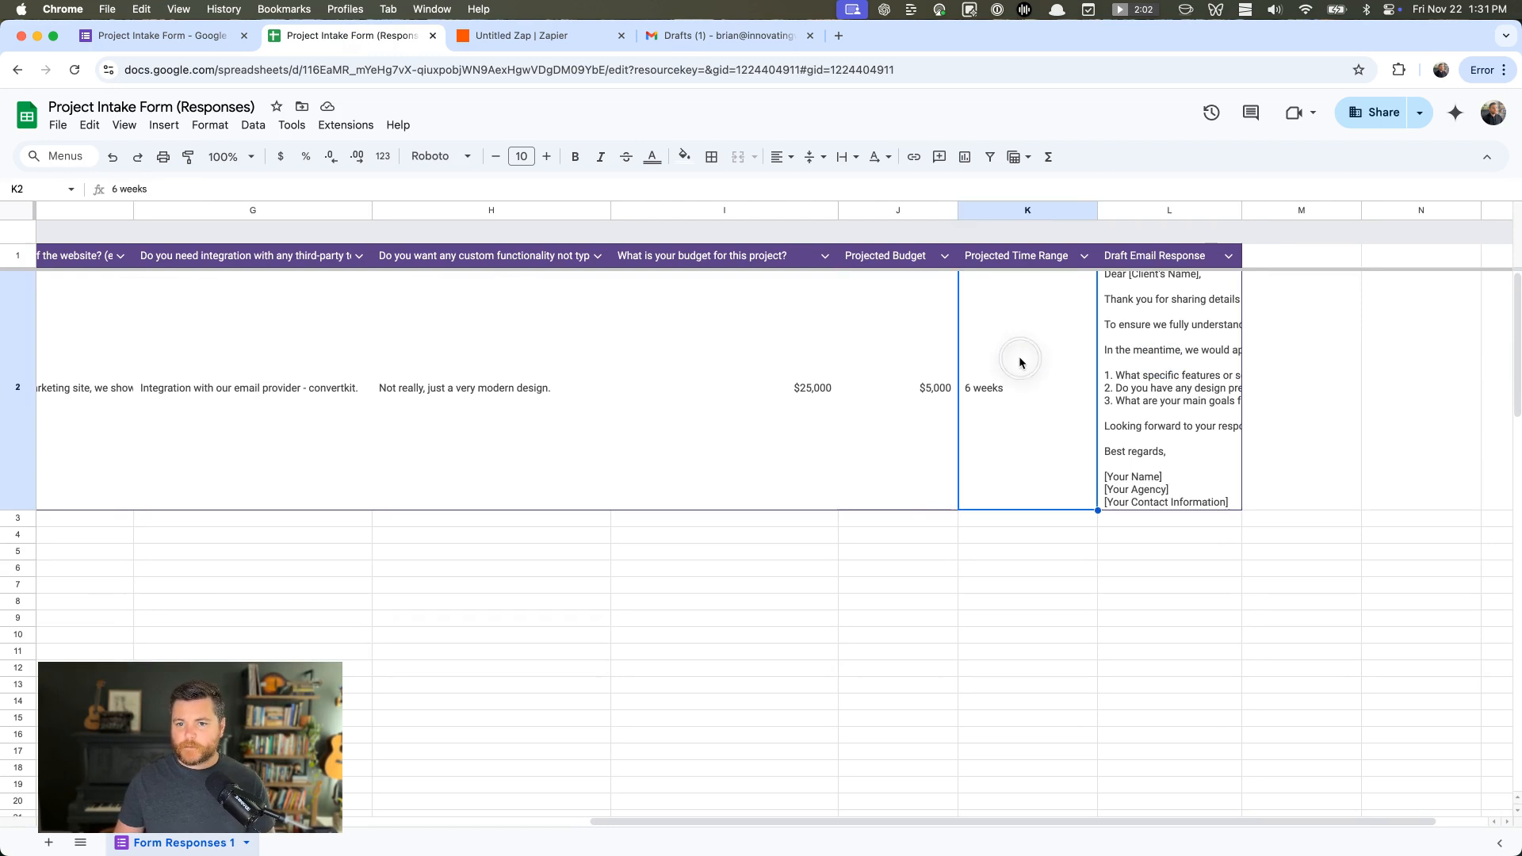
click(884, 325)
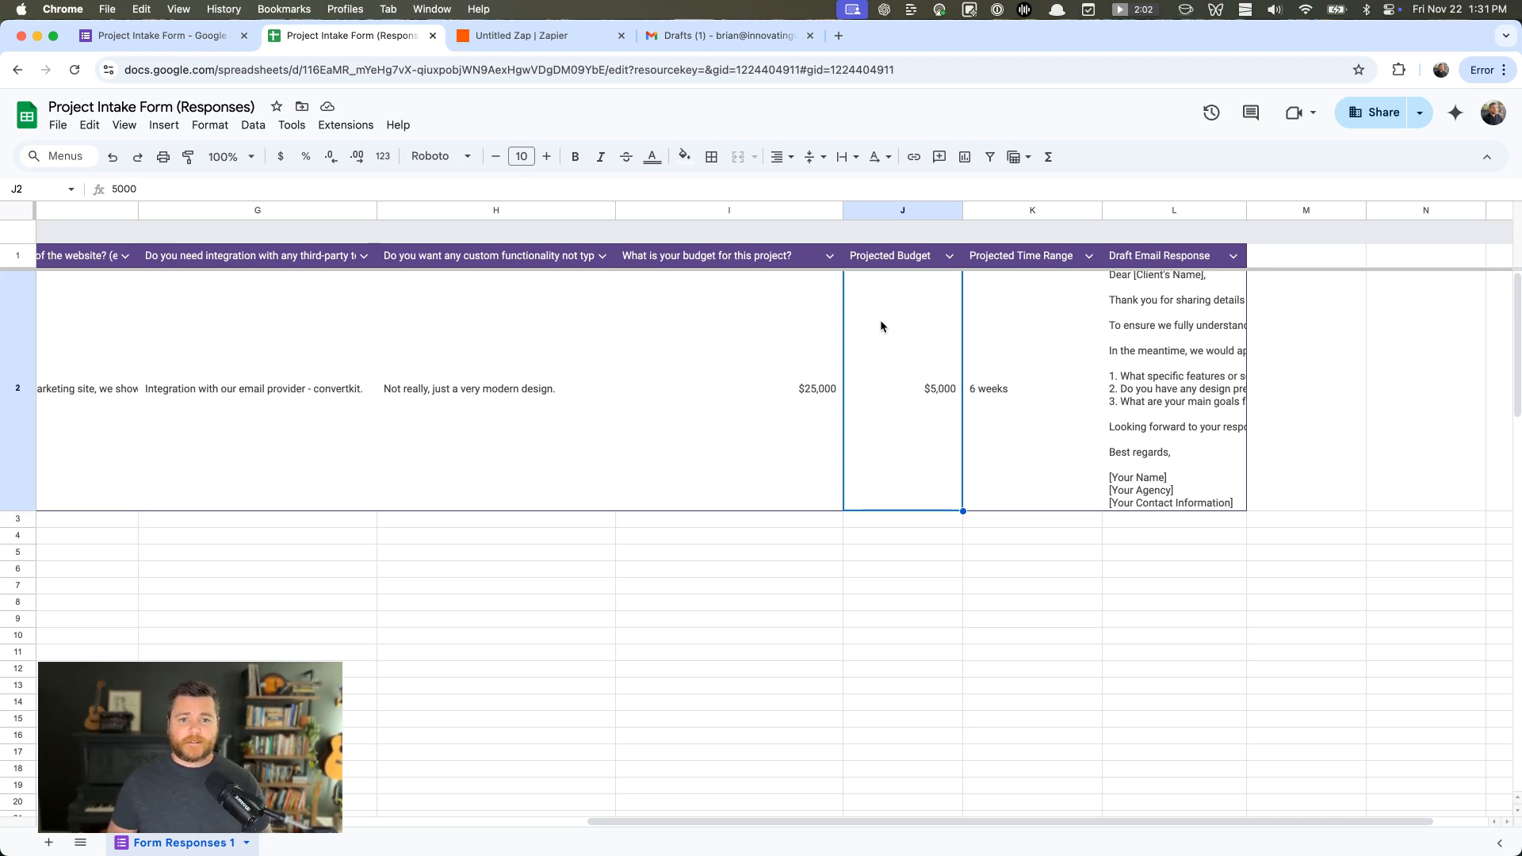
scroll(880, 323, down, 1)
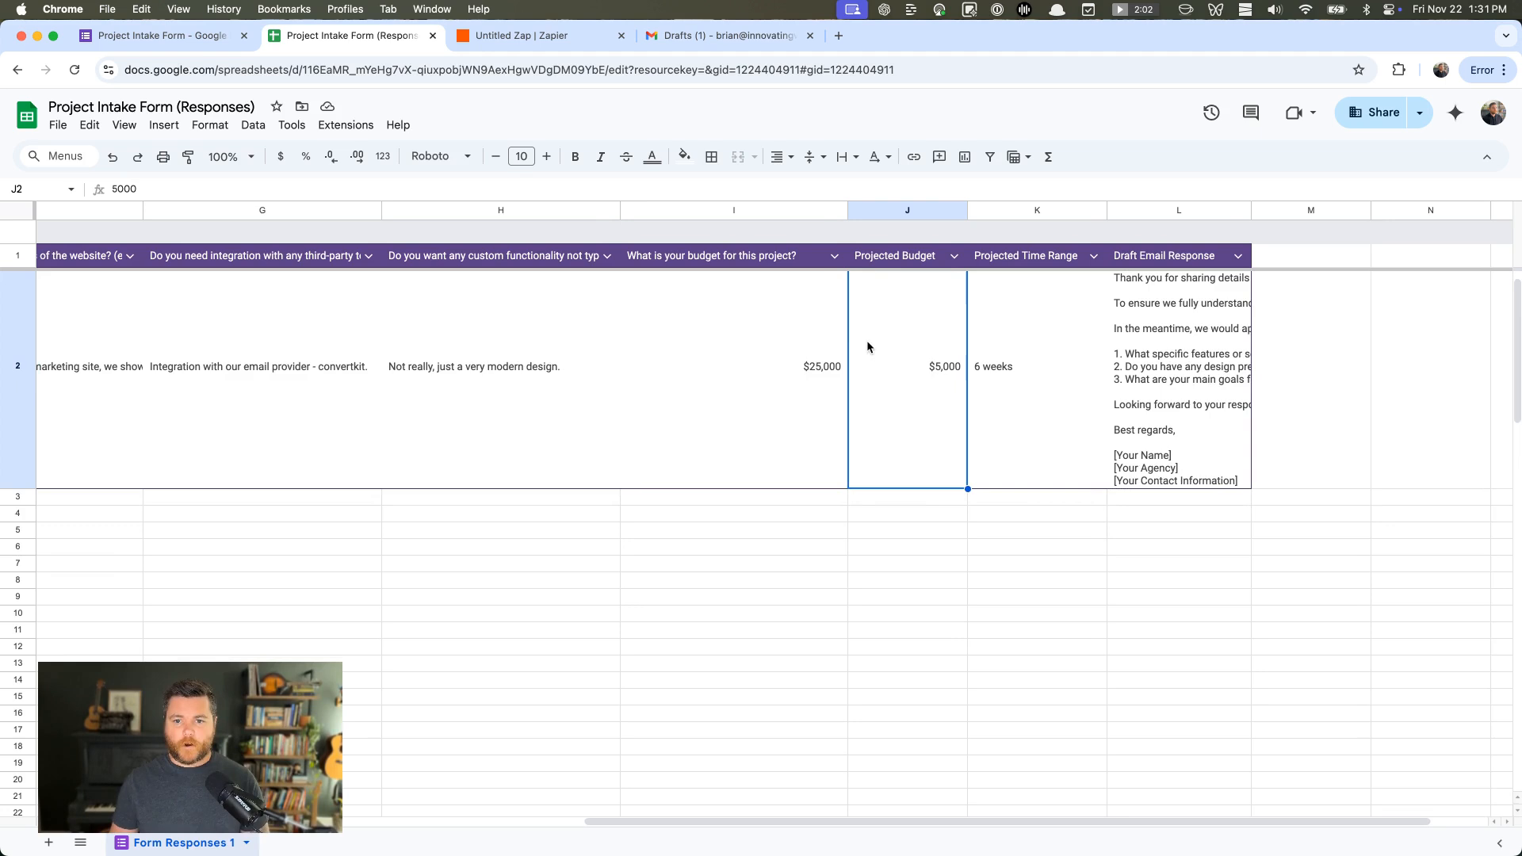
scroll(867, 347, up, 1)
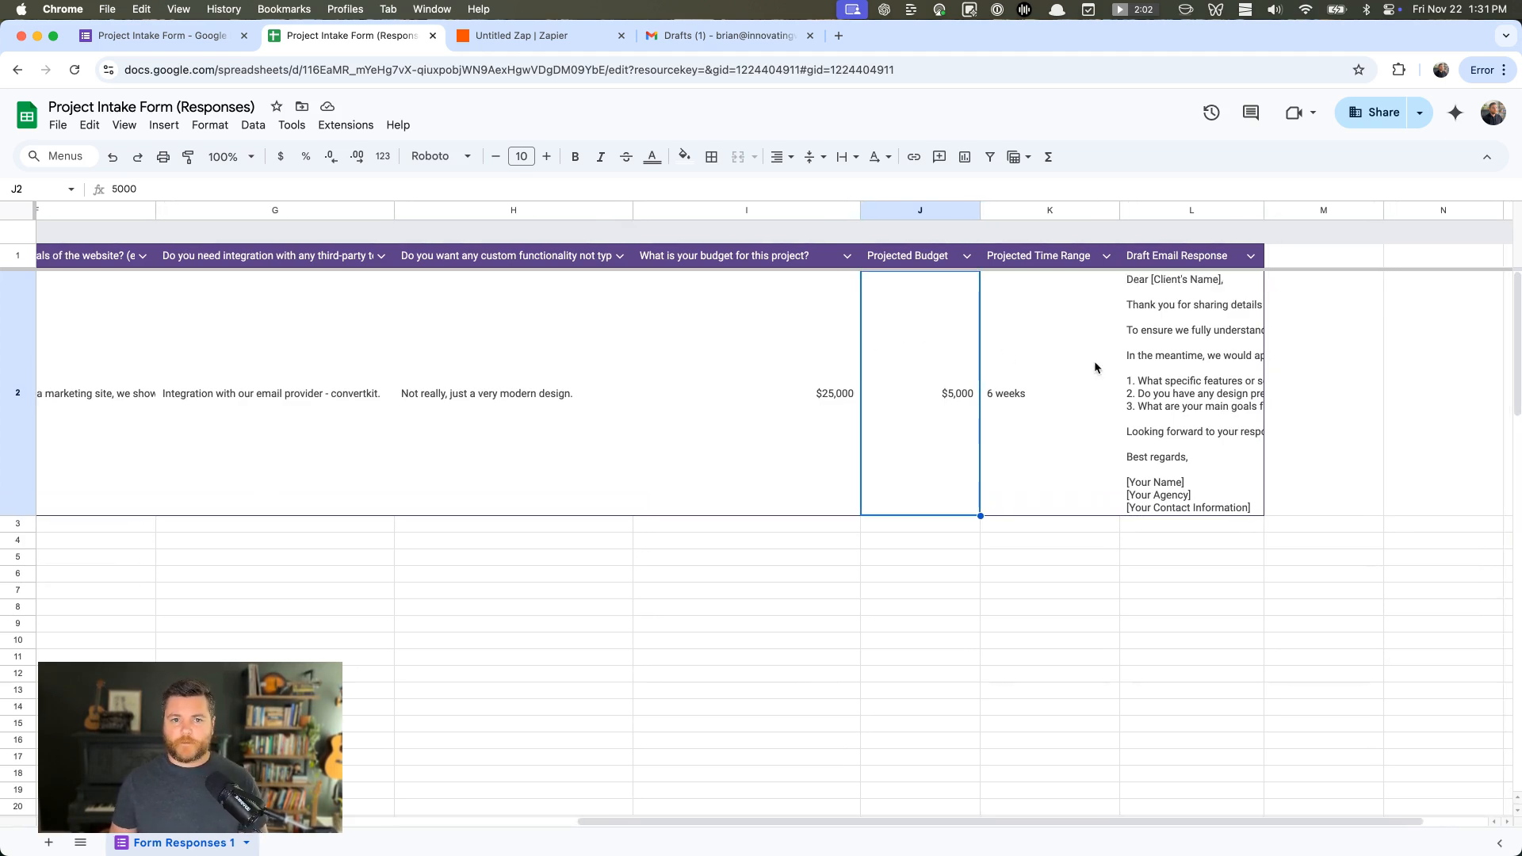